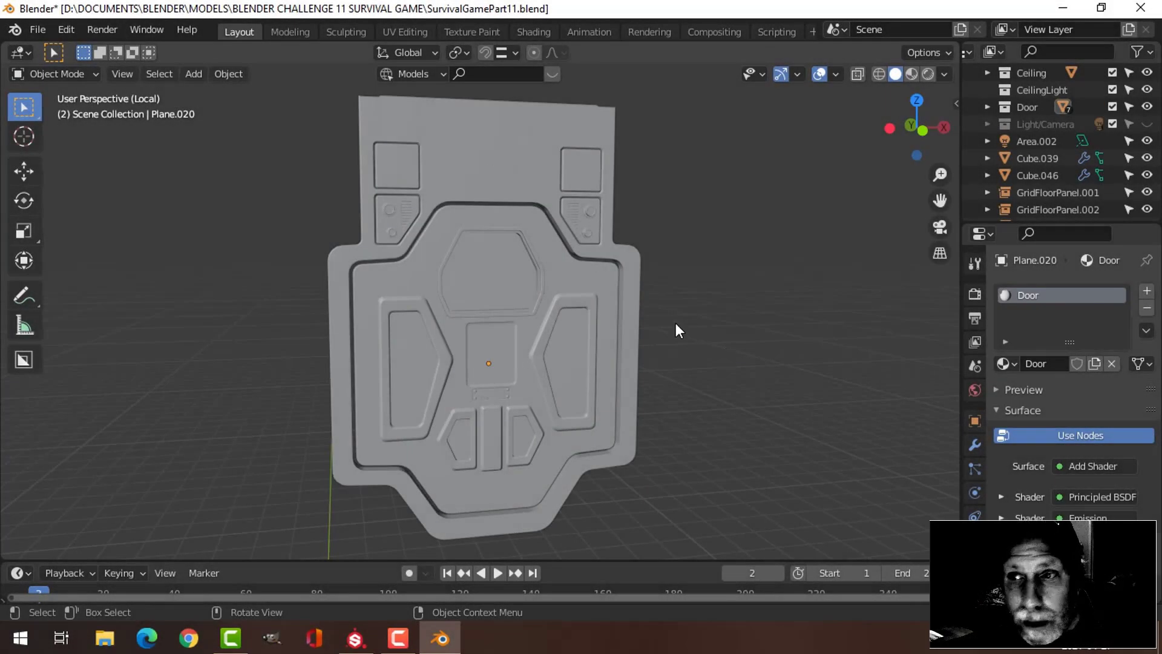
# Step: Check the materials on the main panel Plane.020, frame Plane.051 and corner panels Plane.052
pyautogui.moveTo(758, 354); pyautogui.dragTo(790, 338, button='middle')
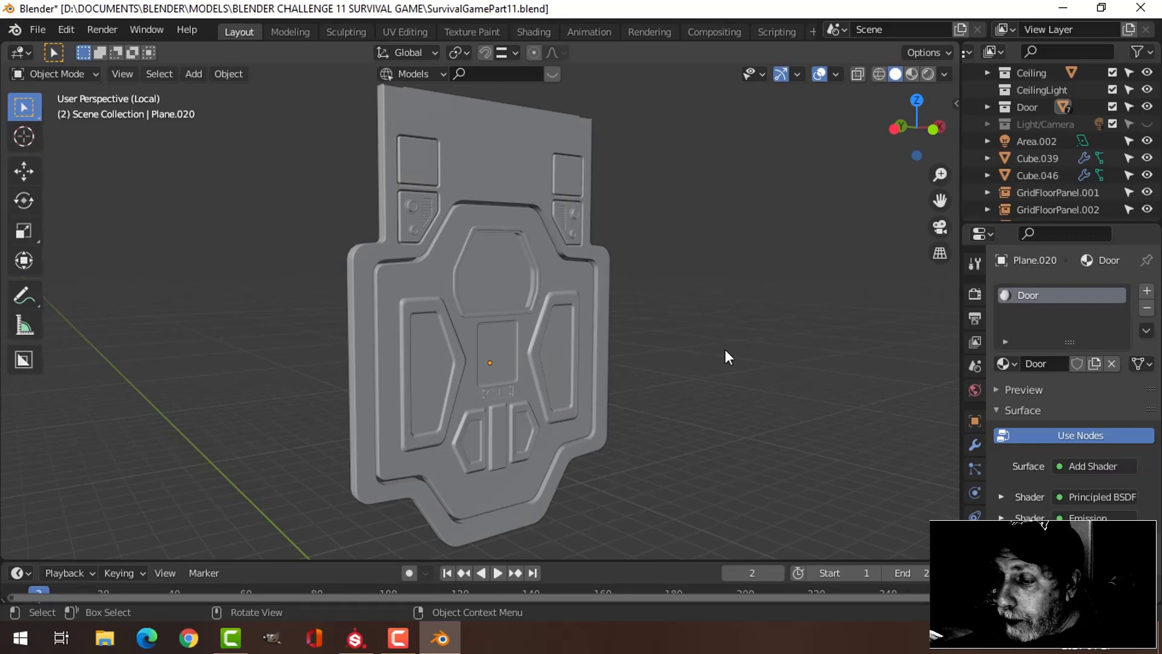
pyautogui.moveTo(725, 350)
pyautogui.mouseDown(button='middle')
pyautogui.moveTo(634, 361)
pyautogui.moveTo(725, 357)
pyautogui.mouseUp(button='middle')
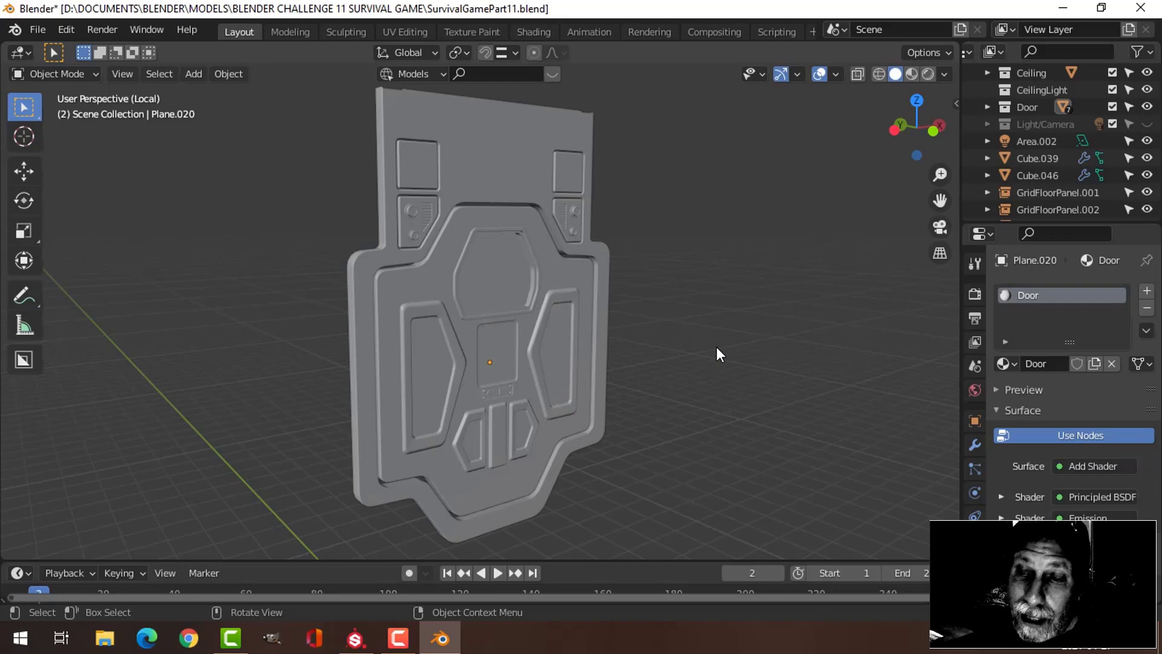
pyautogui.scroll(1, 717, 346)
pyautogui.scroll(-1, 716, 346)
pyautogui.moveTo(729, 336)
pyautogui.mouseDown(button='middle')
pyautogui.moveTo(638, 346)
pyautogui.moveTo(721, 333)
pyautogui.mouseUp(button='middle')
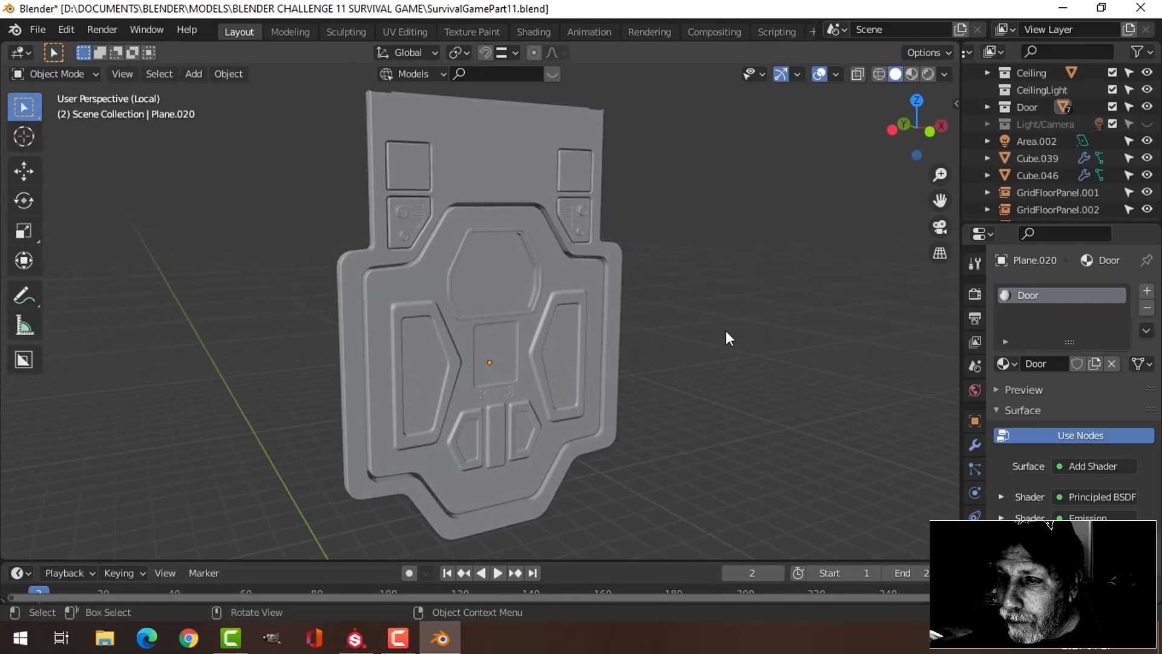
pyautogui.click(564, 278)
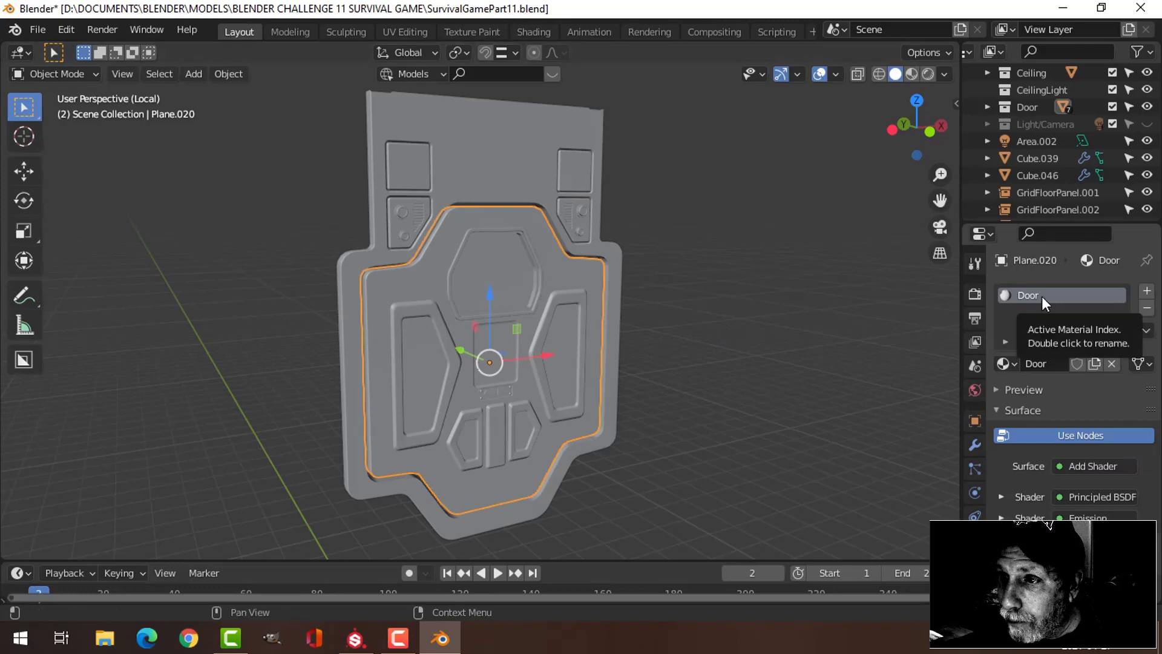
pyautogui.click(505, 167)
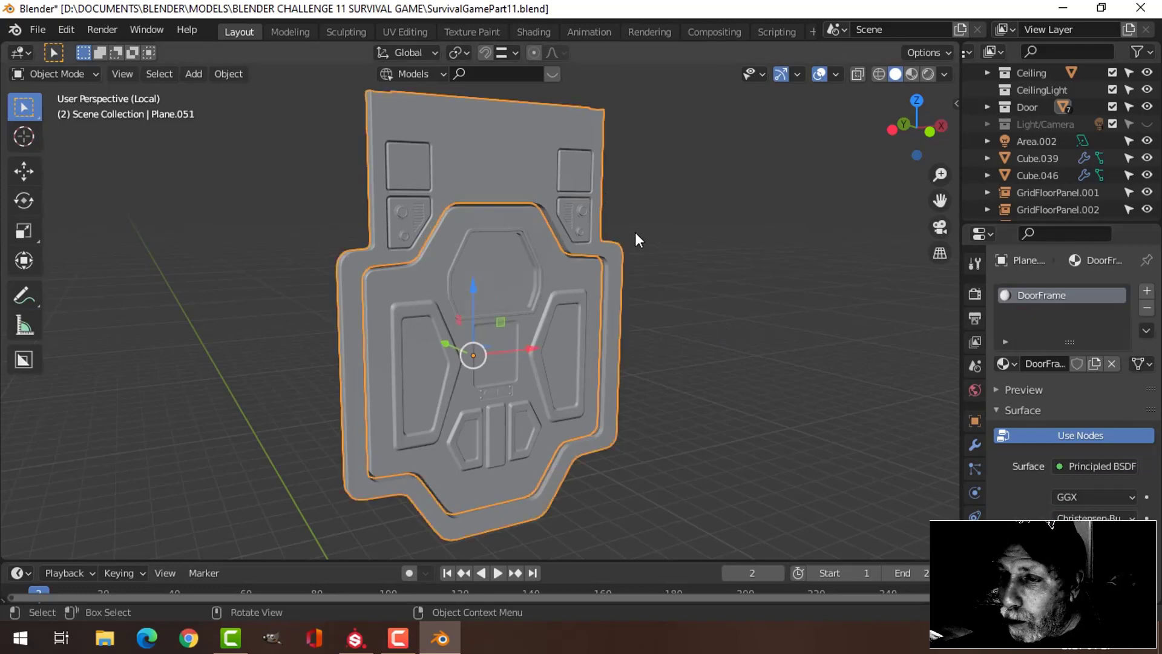
pyautogui.click(585, 185)
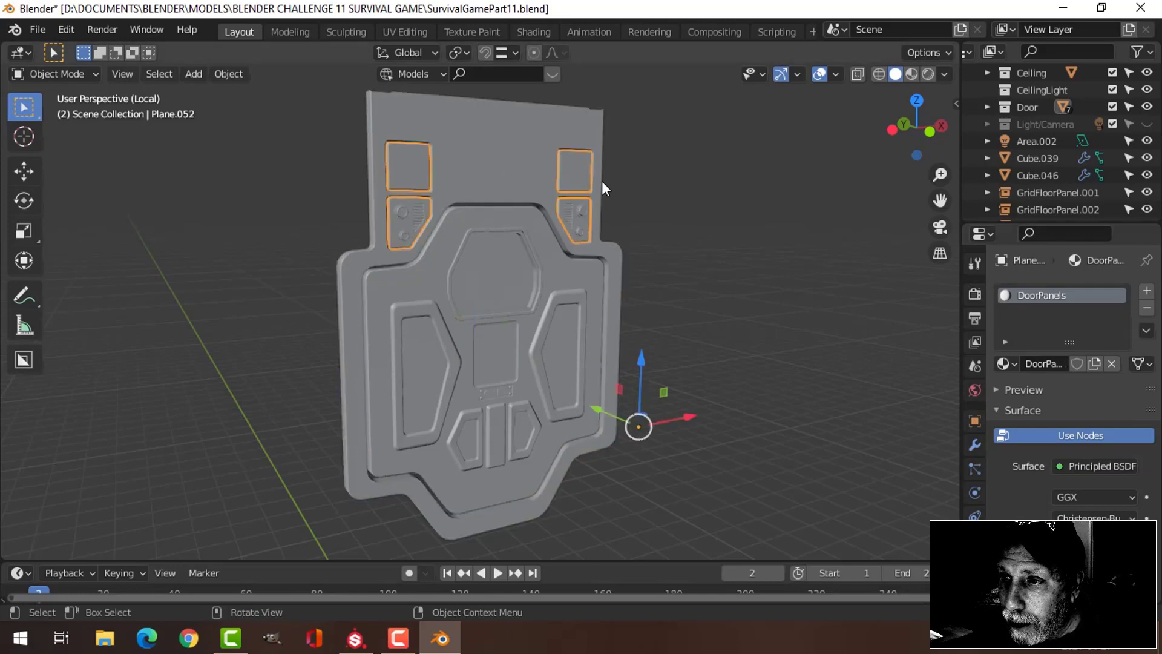
# Step: Clear the selection, then select every door part at once with A
pyautogui.click(802, 288)
pyautogui.moveTo(802, 288); pyautogui.dragTo(655, 292, button='middle')
pyautogui.press('a')
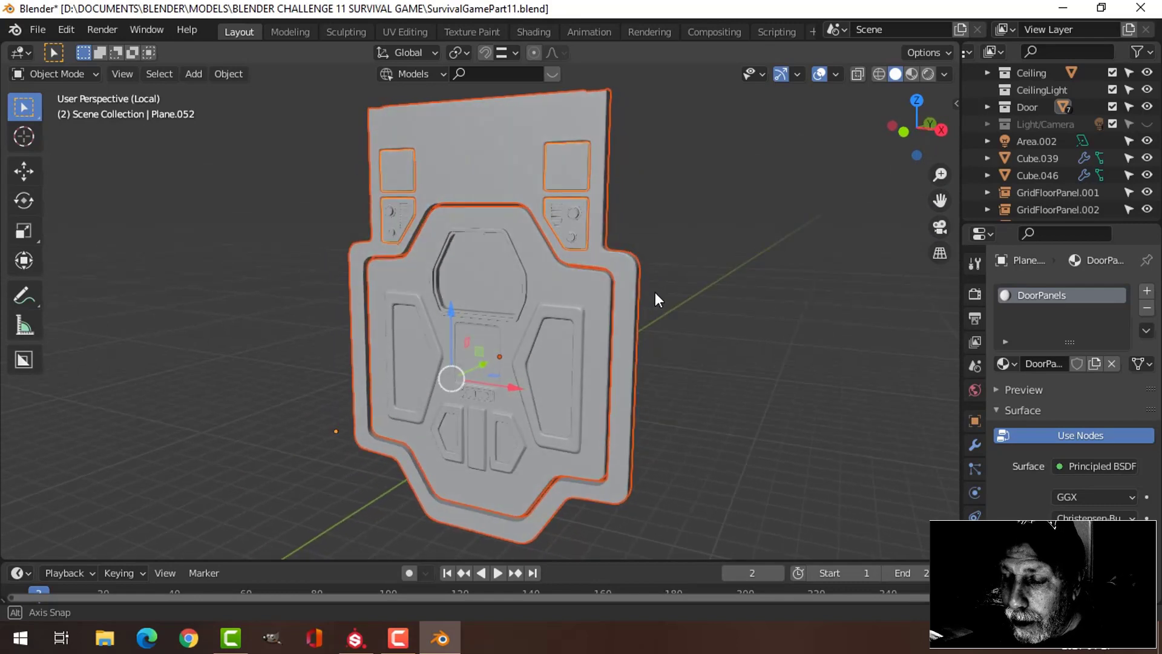
# Step: Set up an FBX export to EXPORT SURVIVAL GAME > video, limited to selected objects
pyautogui.click(38, 29)
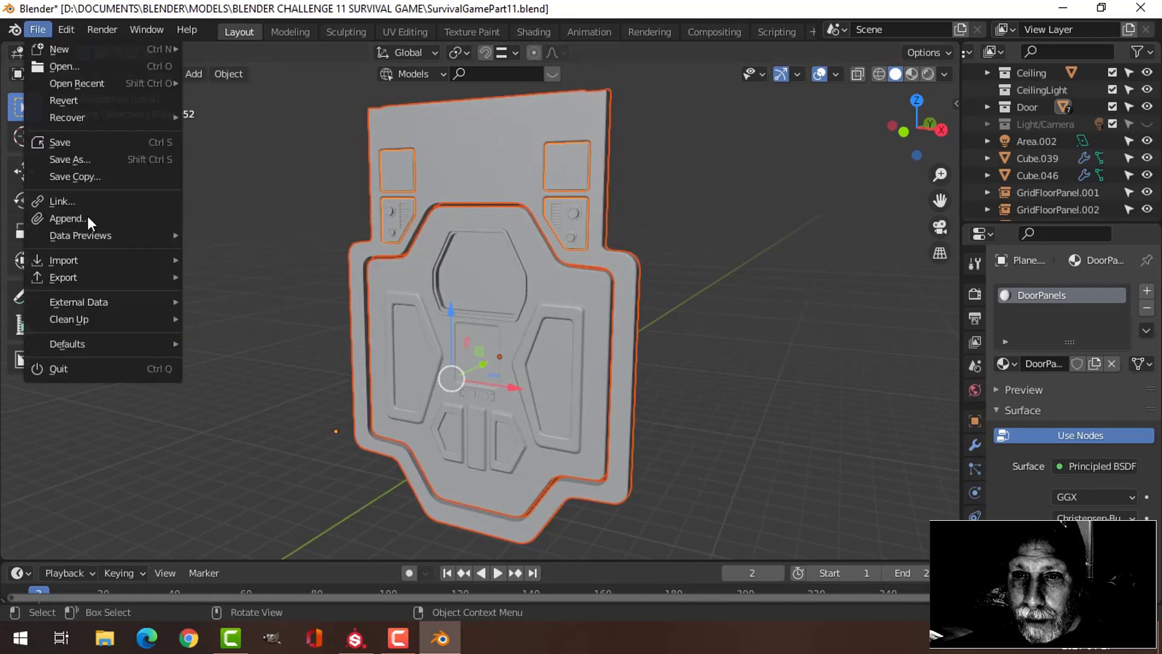
pyautogui.moveTo(85, 277)
pyautogui.click(263, 378)
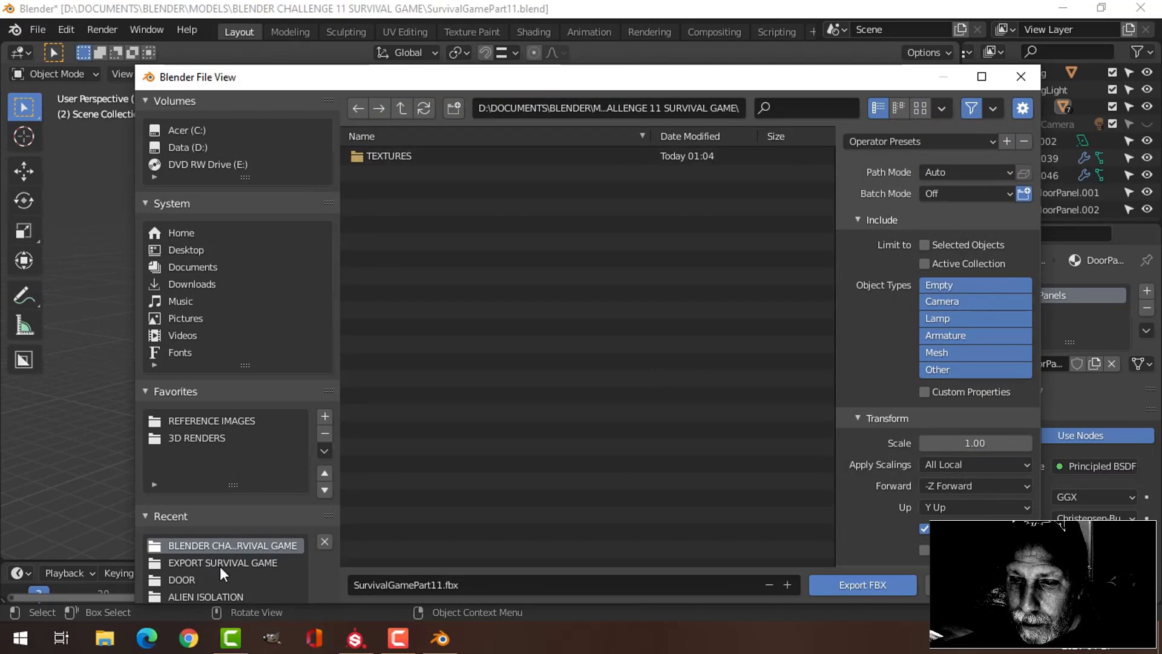
pyautogui.click(223, 564)
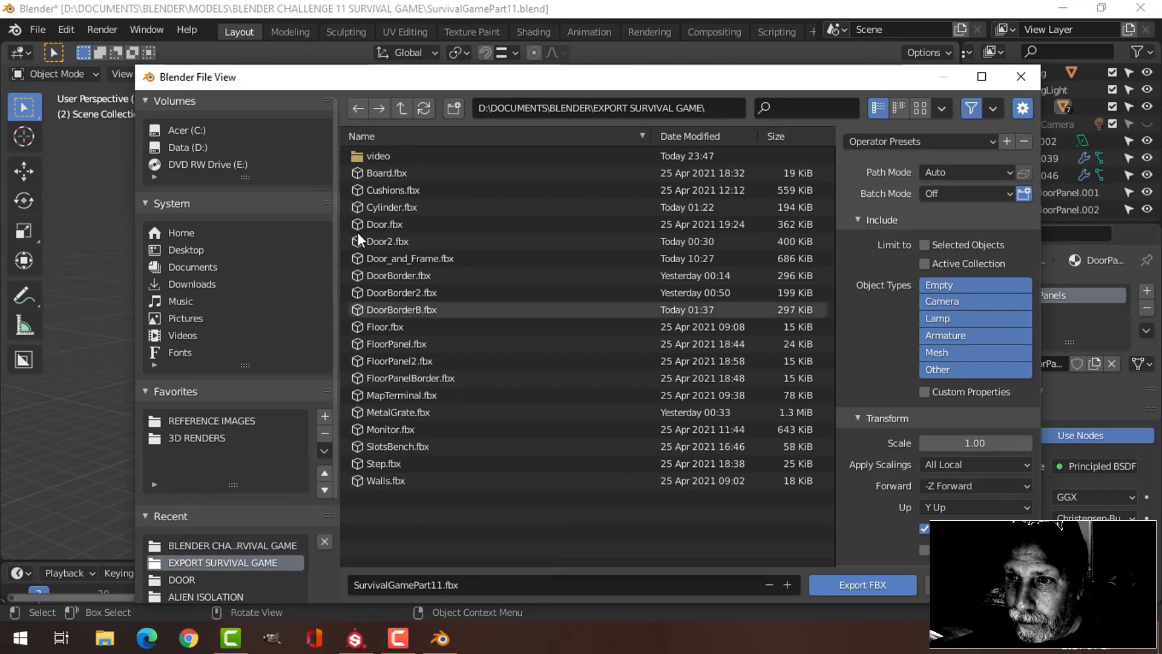
pyautogui.doubleClick(374, 153)
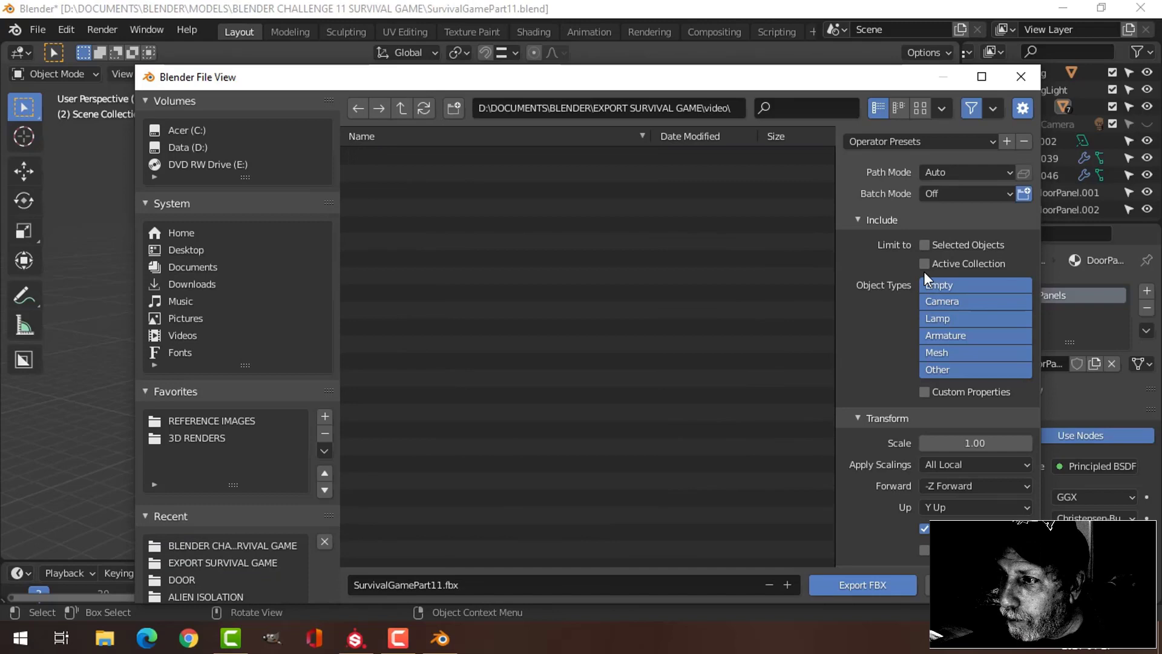
pyautogui.click(924, 245)
# Step: Name the export file Door_and_Frame_Video and export the FBX
pyautogui.click(507, 581)
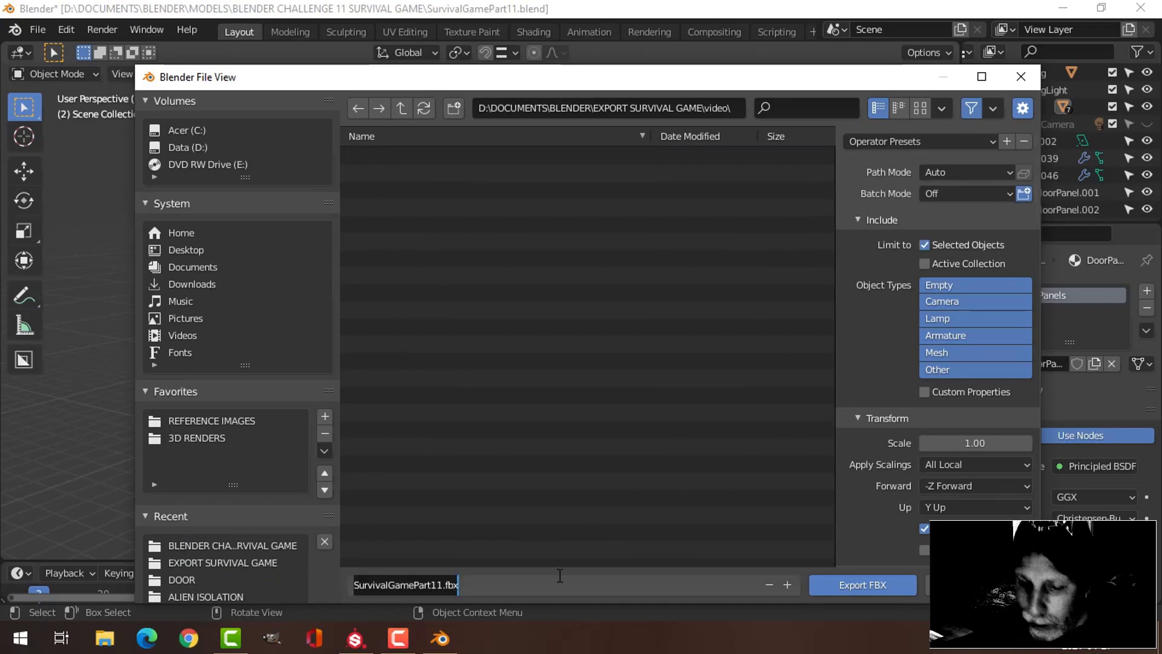
pyautogui.write('Door_')
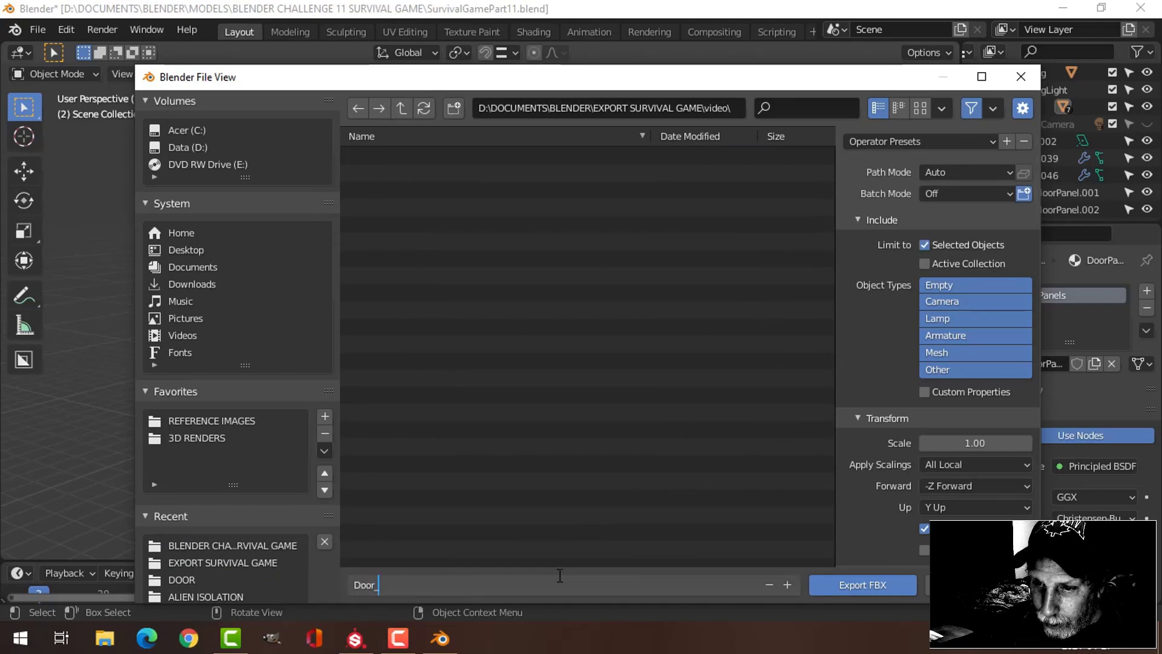
pyautogui.write('and_Fram')
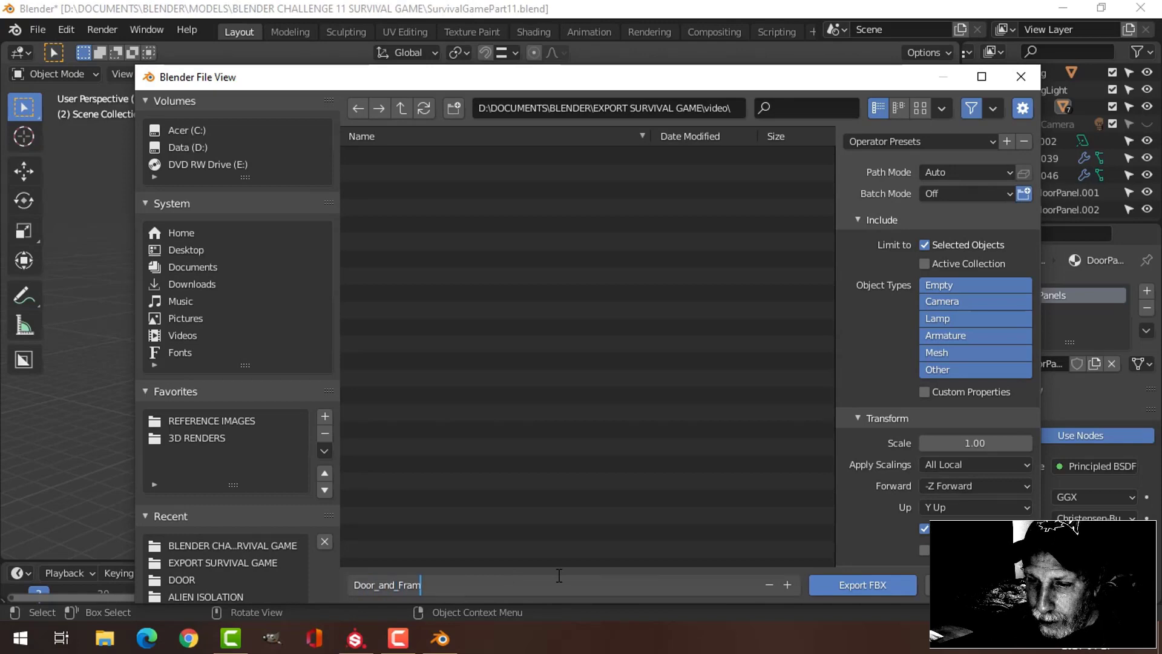
pyautogui.write('e_Video')
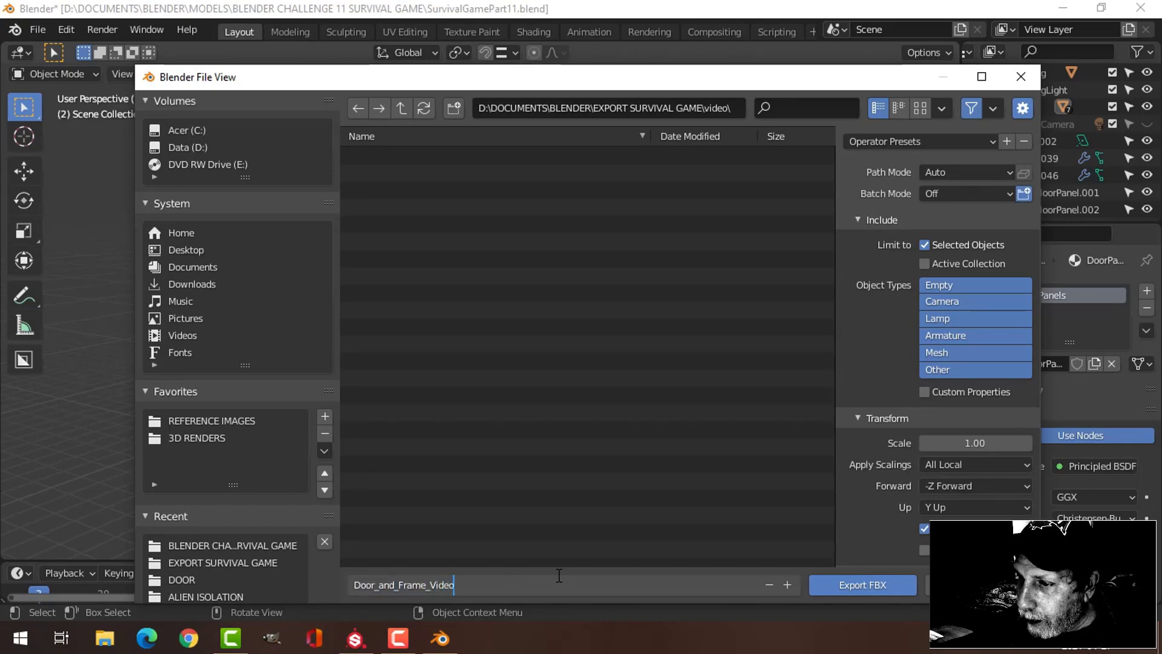
pyautogui.press('Return')
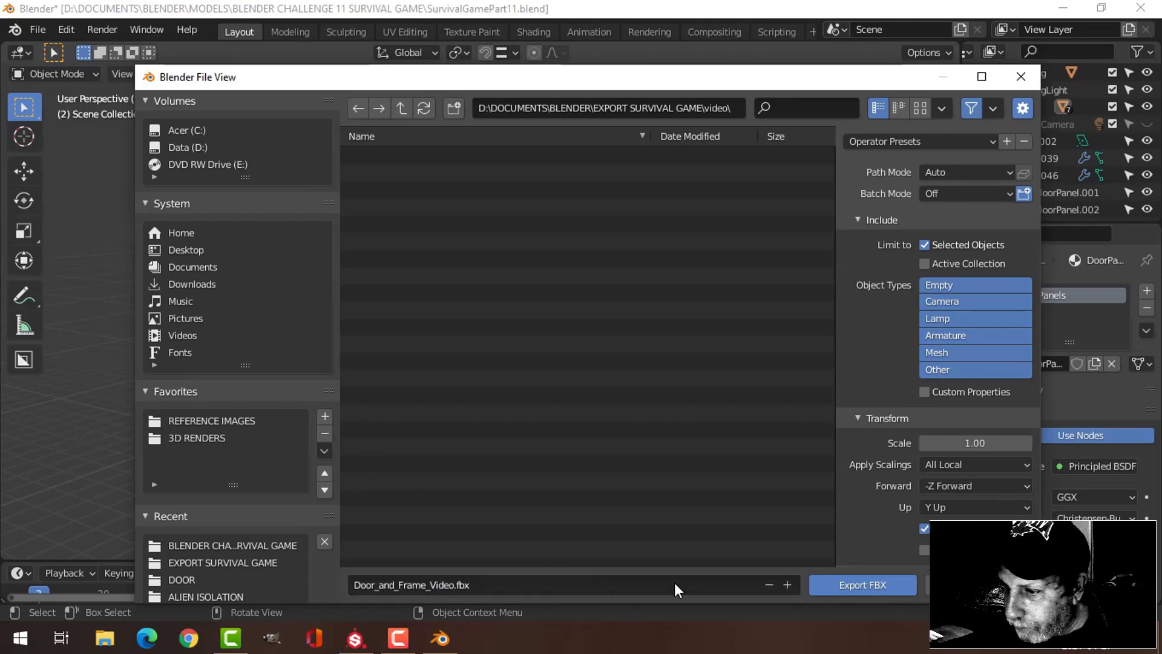
pyautogui.click(822, 582)
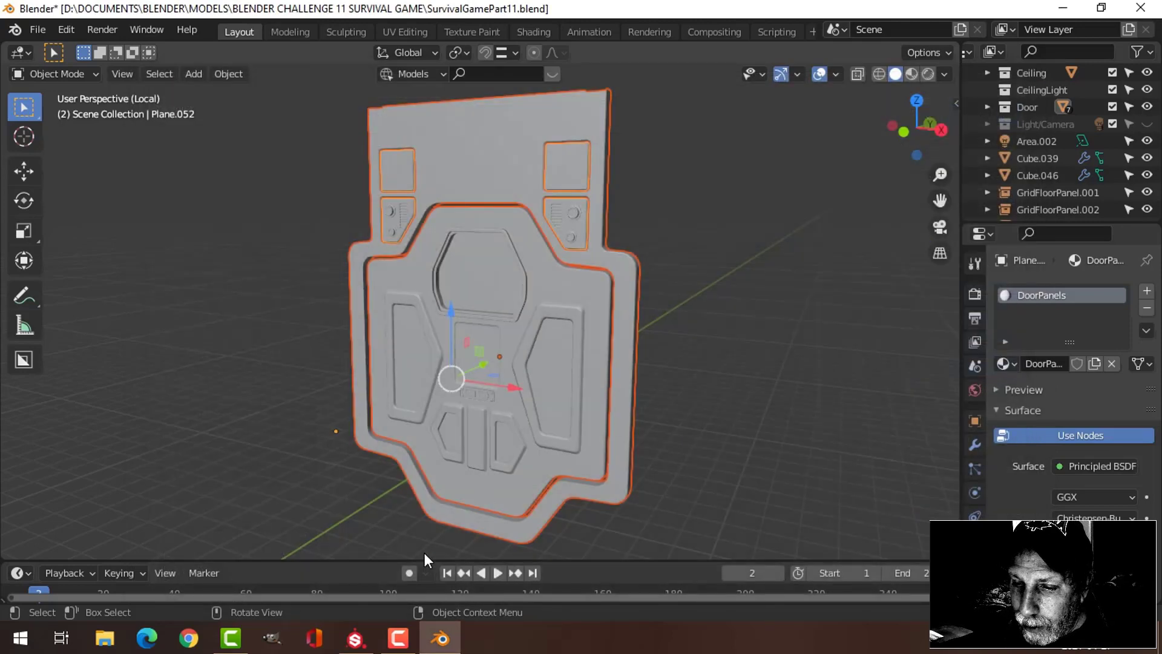
# Step: Create a new Substance Painter project from video/Door_and_Frame_Video.fbx and recentre the loaded door
pyautogui.click(354, 638)
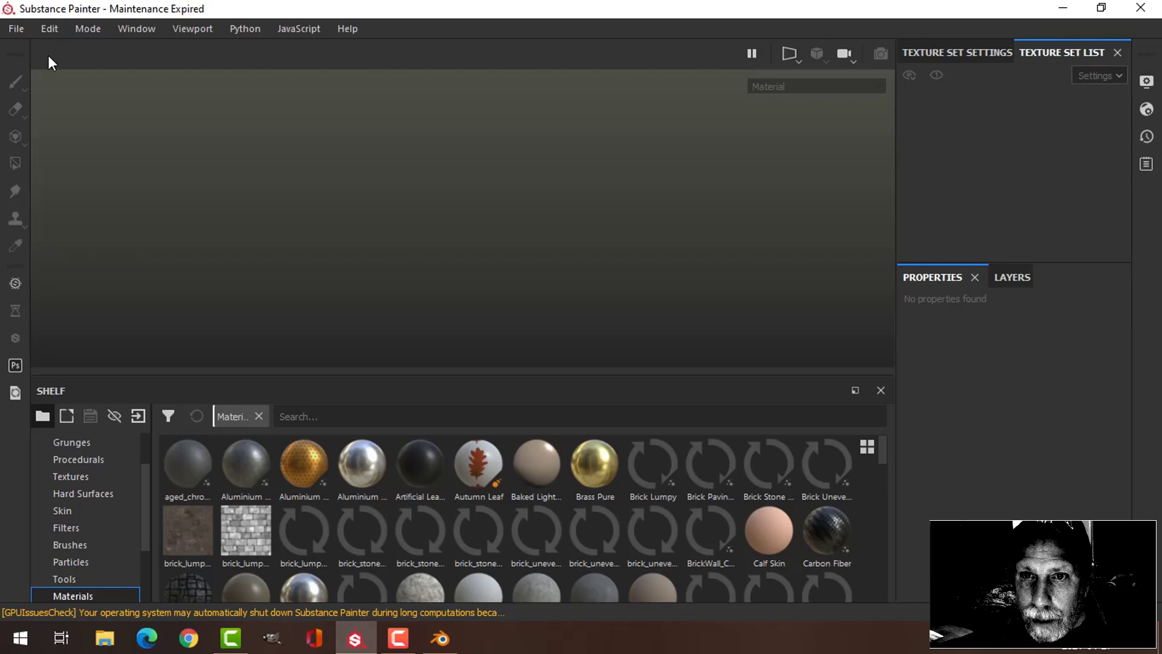
pyautogui.click(15, 28)
pyautogui.click(26, 46)
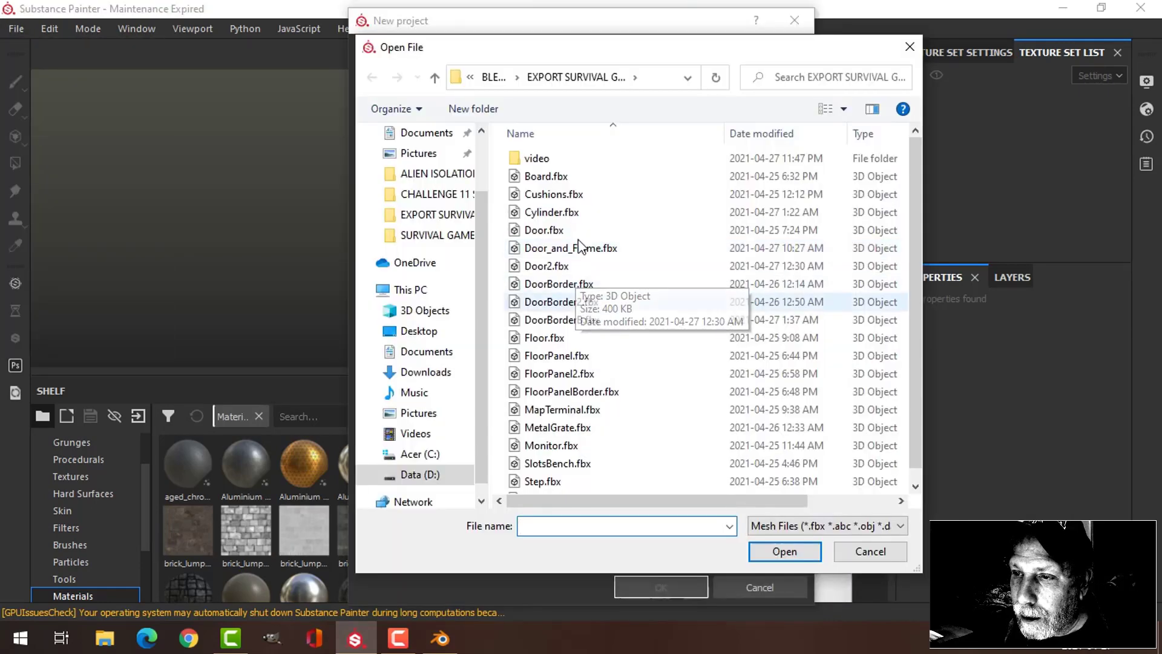
pyautogui.doubleClick(565, 158)
pyautogui.click(565, 158)
pyautogui.click(784, 552)
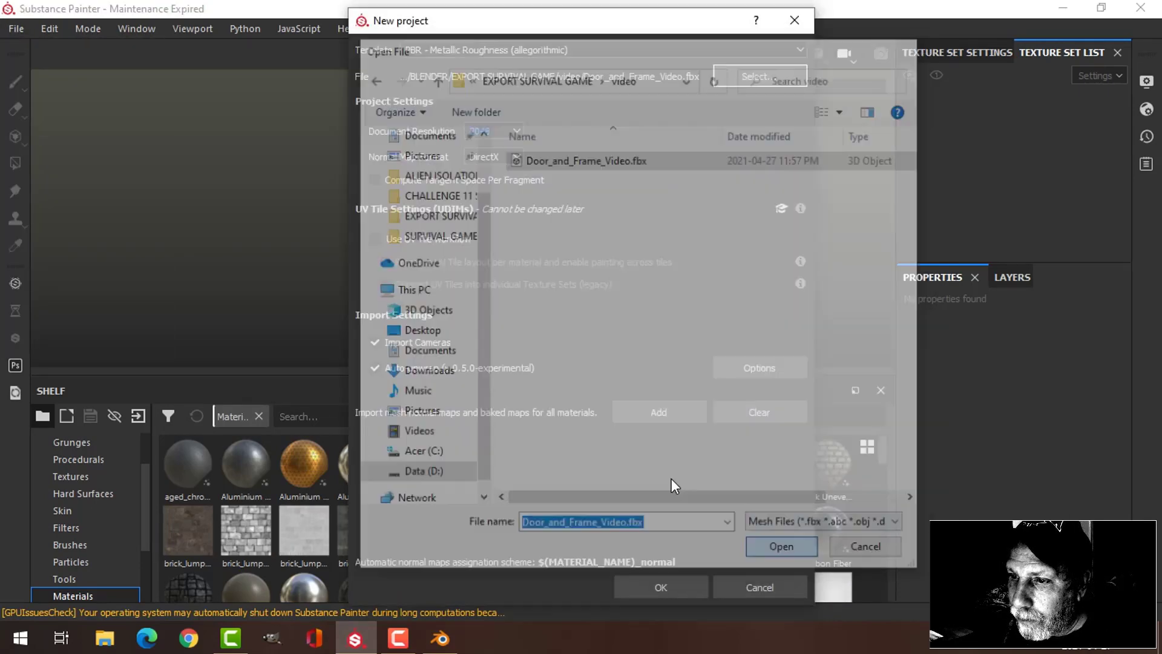
pyautogui.click(657, 585)
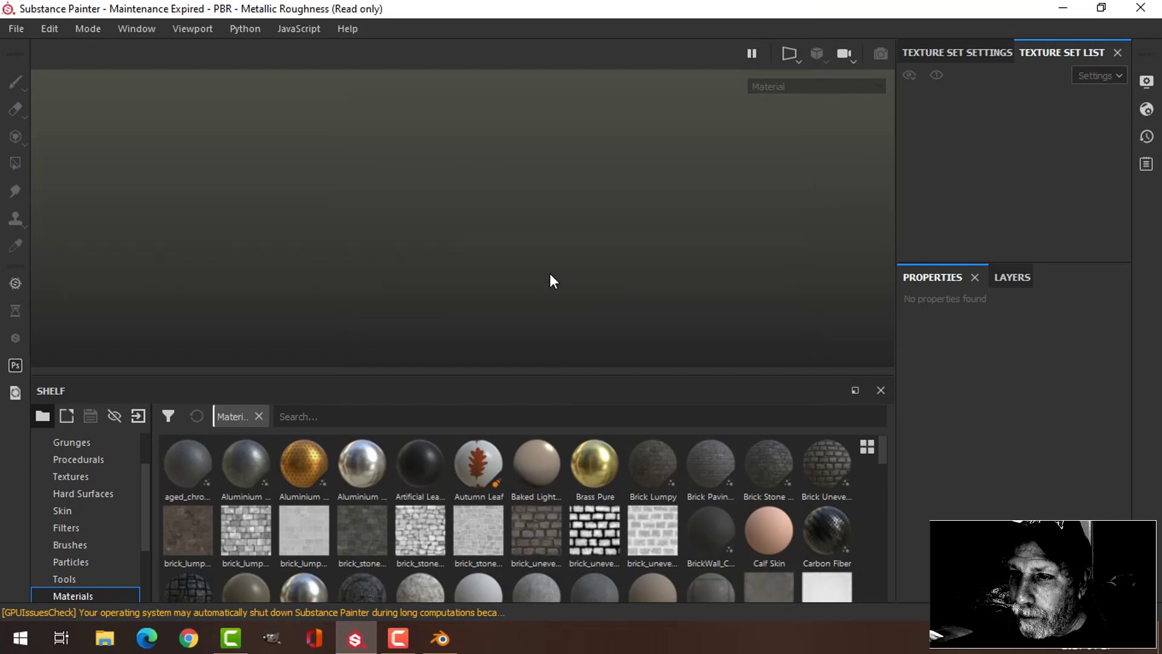
pyautogui.keyDown('alt'); pyautogui.moveTo(550, 274); pyautogui.dragTo(542, 244); pyautogui.keyUp('alt')
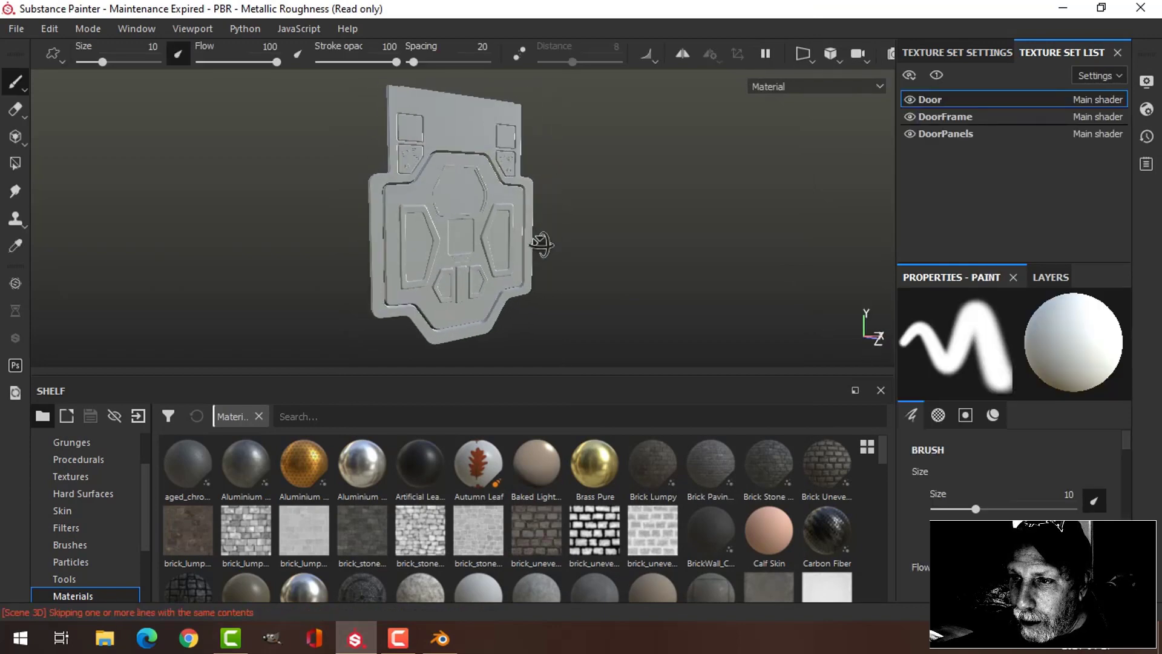
pyautogui.scroll(2, 544, 242)
pyautogui.keyDown('alt'); pyautogui.moveTo(561, 226); pyautogui.dragTo(556, 241, button='middle'); pyautogui.keyUp('alt')
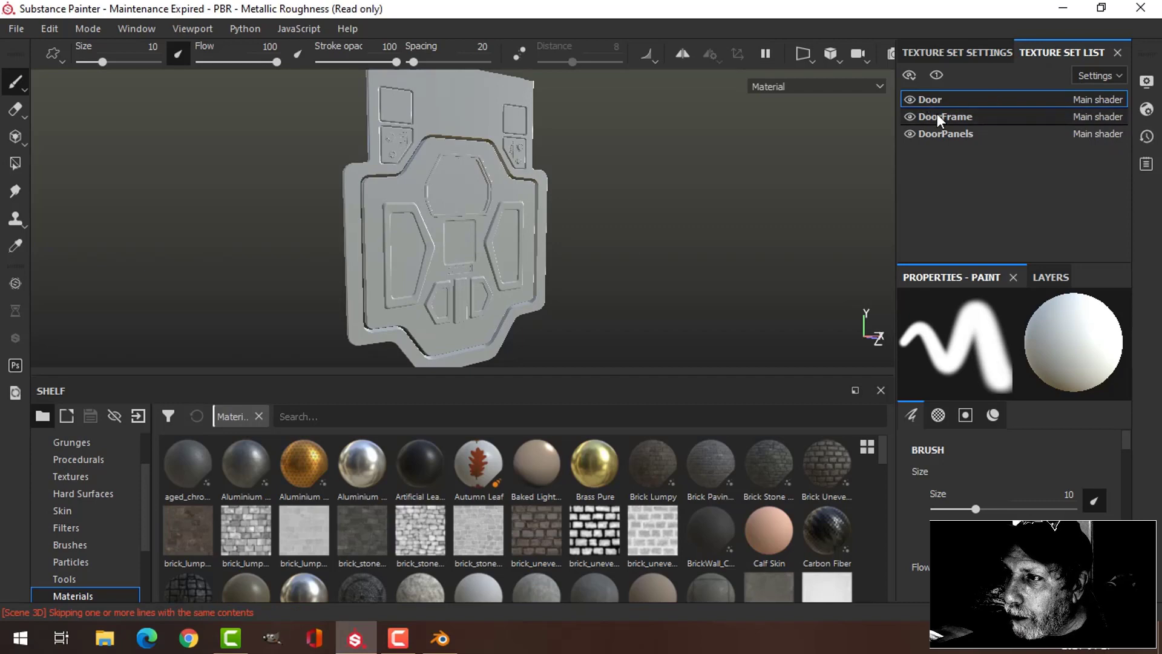
# Step: Bake the Door texture set's mesh maps at 2048 output size, then check the baked result
pyautogui.click(966, 52)
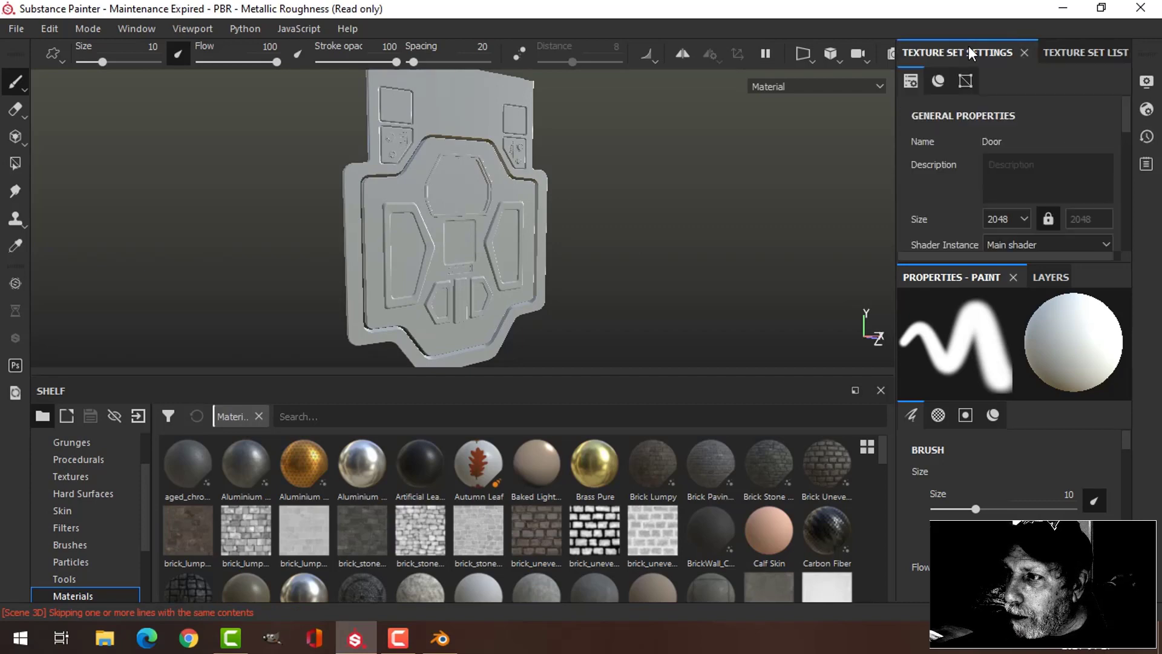
pyautogui.moveTo(1130, 139); pyautogui.dragTo(1135, 214)
pyautogui.click(1062, 179)
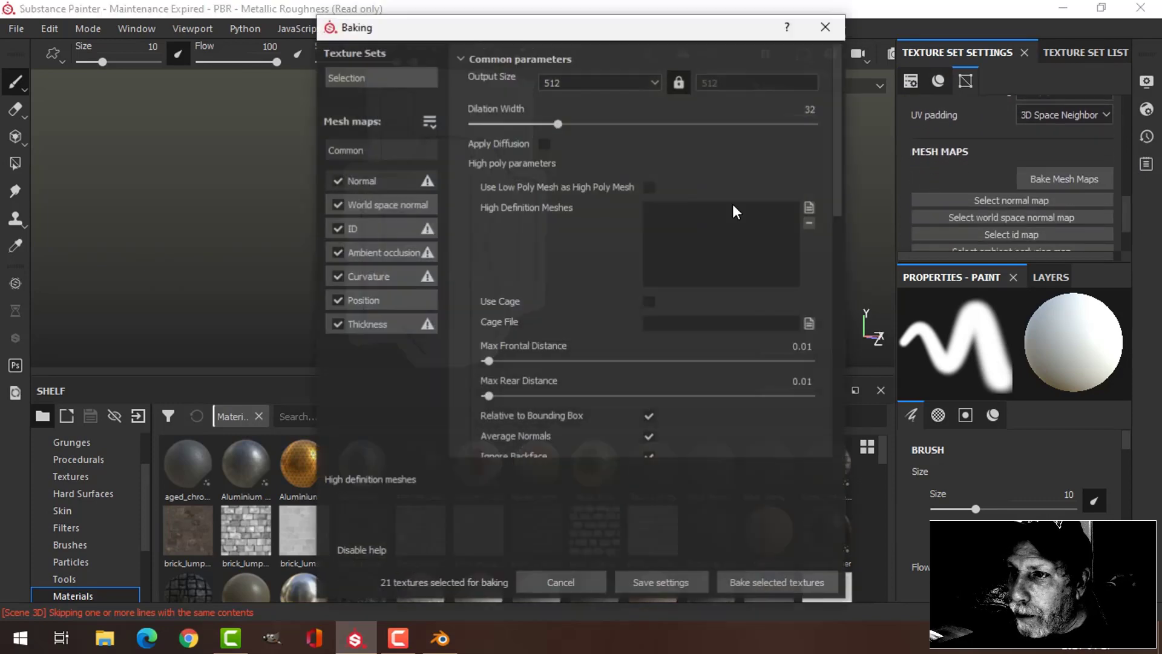
pyautogui.click(598, 82)
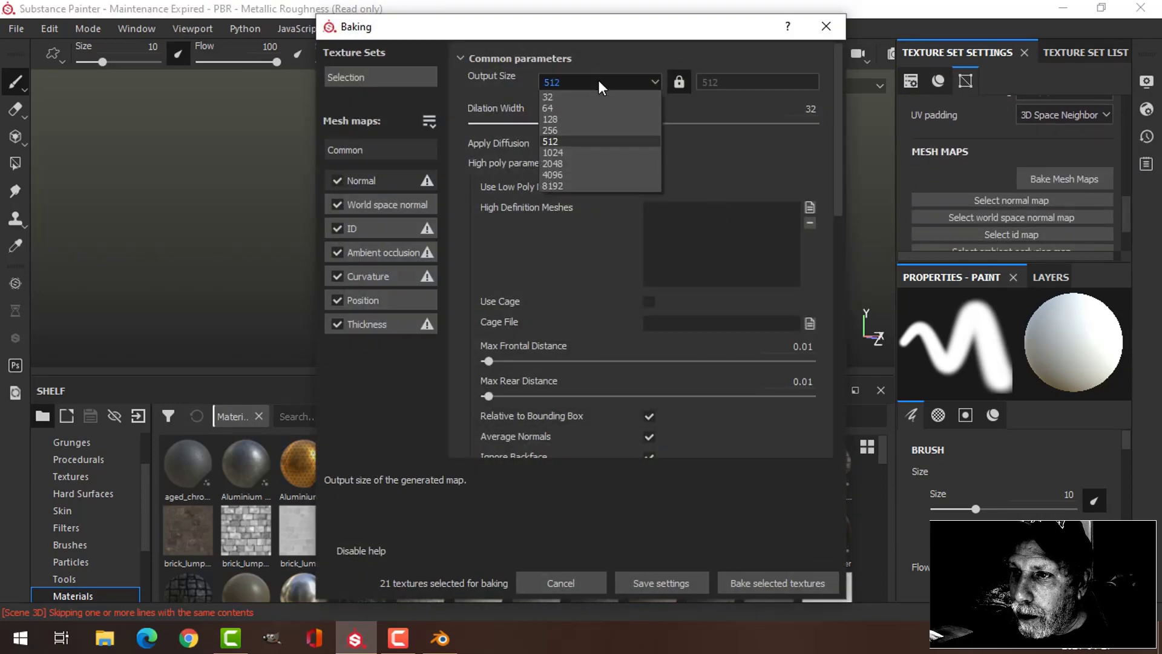
pyautogui.click(583, 164)
pyautogui.click(739, 584)
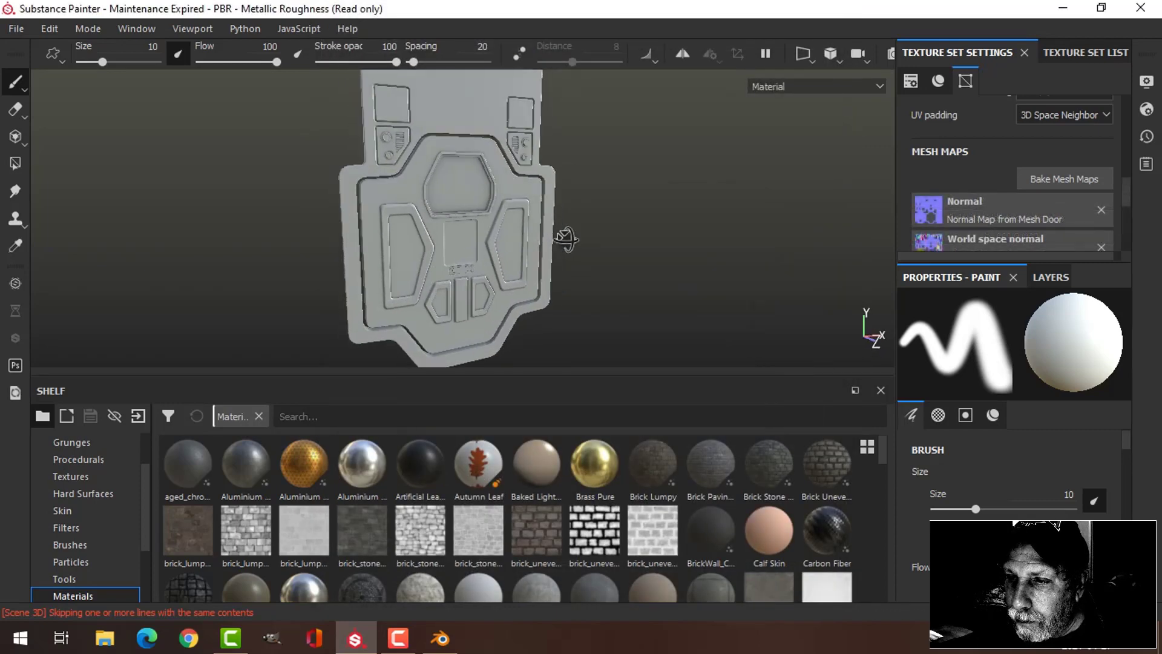
pyautogui.keyDown('alt'); pyautogui.moveTo(606, 236); pyautogui.dragTo(656, 243); pyautogui.keyUp('alt')
pyautogui.scroll(-2, 622, 251)
pyautogui.scroll(6, 622, 255)
# Step: Open the Door texture set's layers and delete the default Layer 1
pyautogui.click(1074, 52)
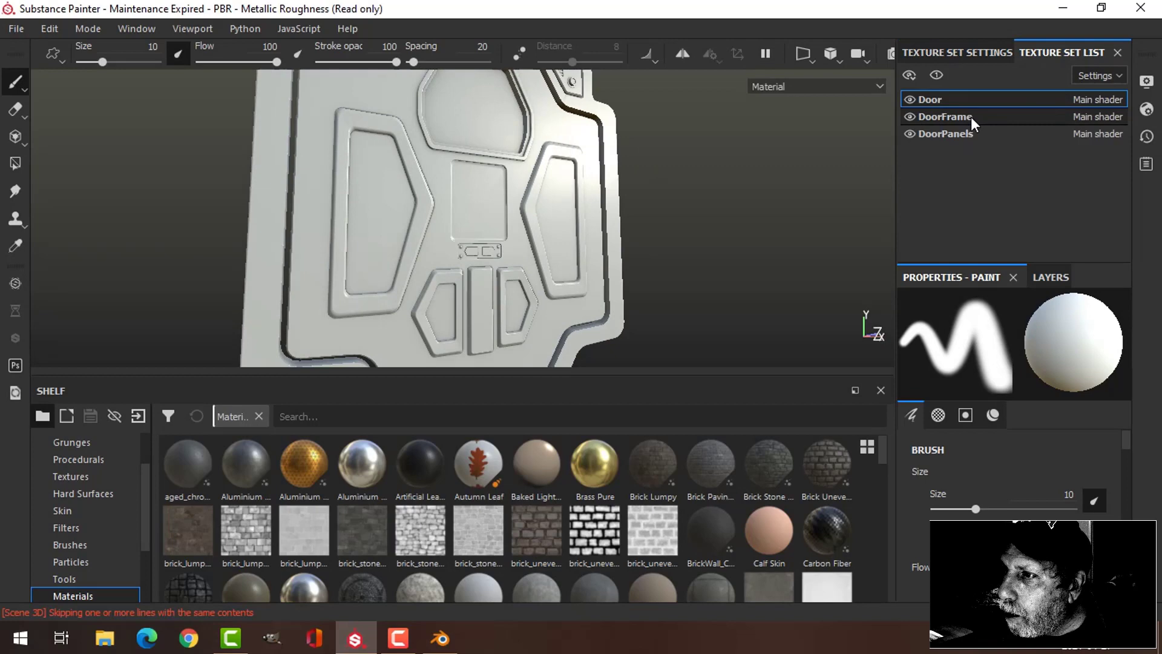
pyautogui.click(1050, 277)
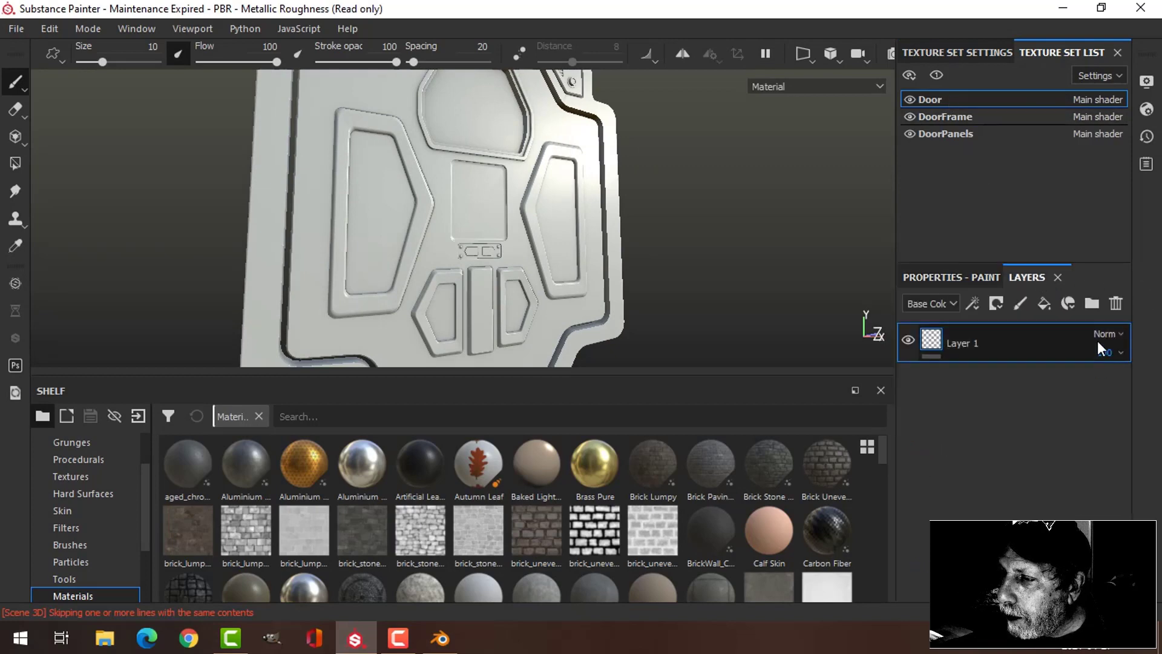
pyautogui.click(1115, 303)
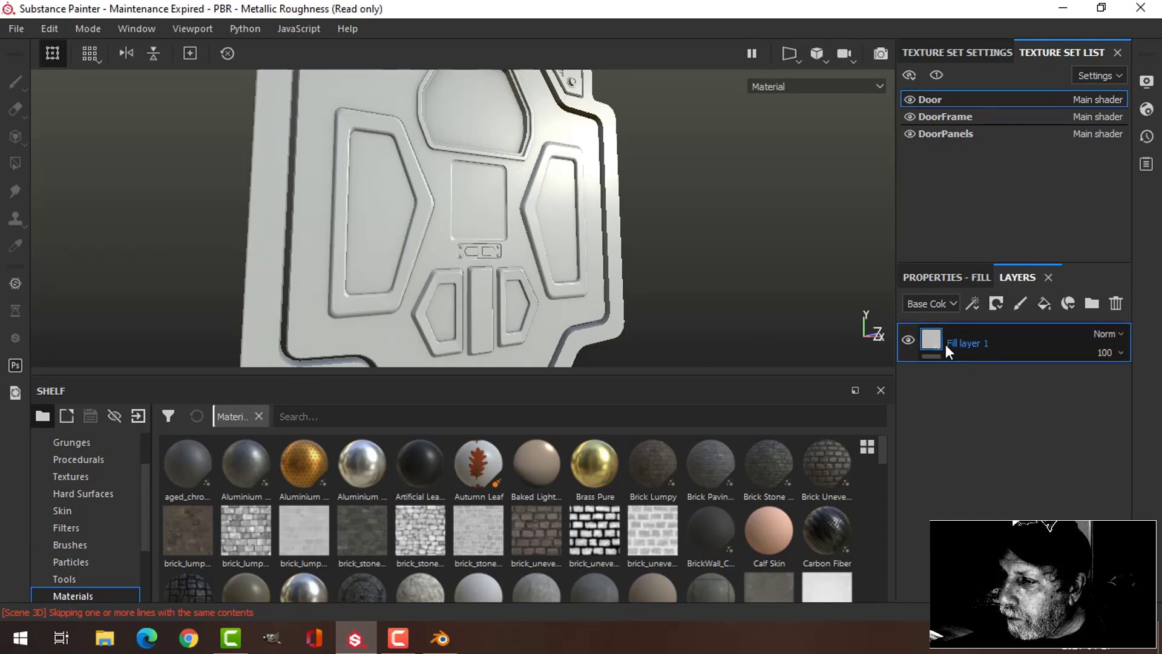
# Step: Restrict the fill layer to only the colour and roughness channels
pyautogui.click(950, 278)
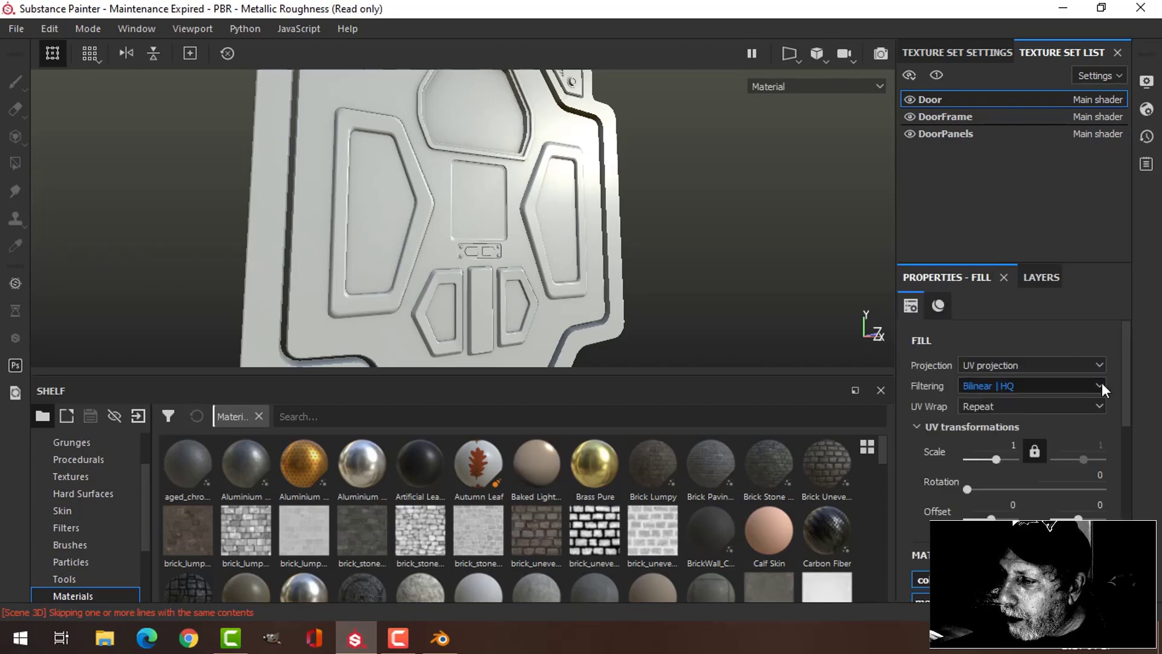
pyautogui.moveTo(1126, 368); pyautogui.dragTo(1128, 423)
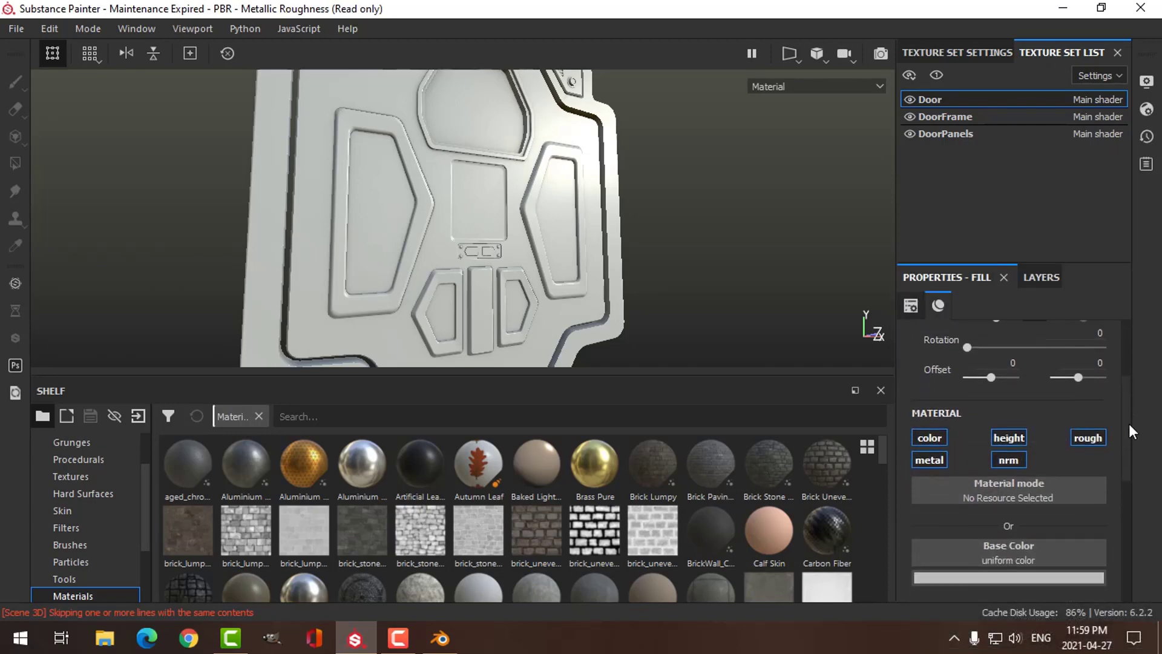
pyautogui.keyDown('alt'); pyautogui.click(935, 433); pyautogui.keyUp('alt')
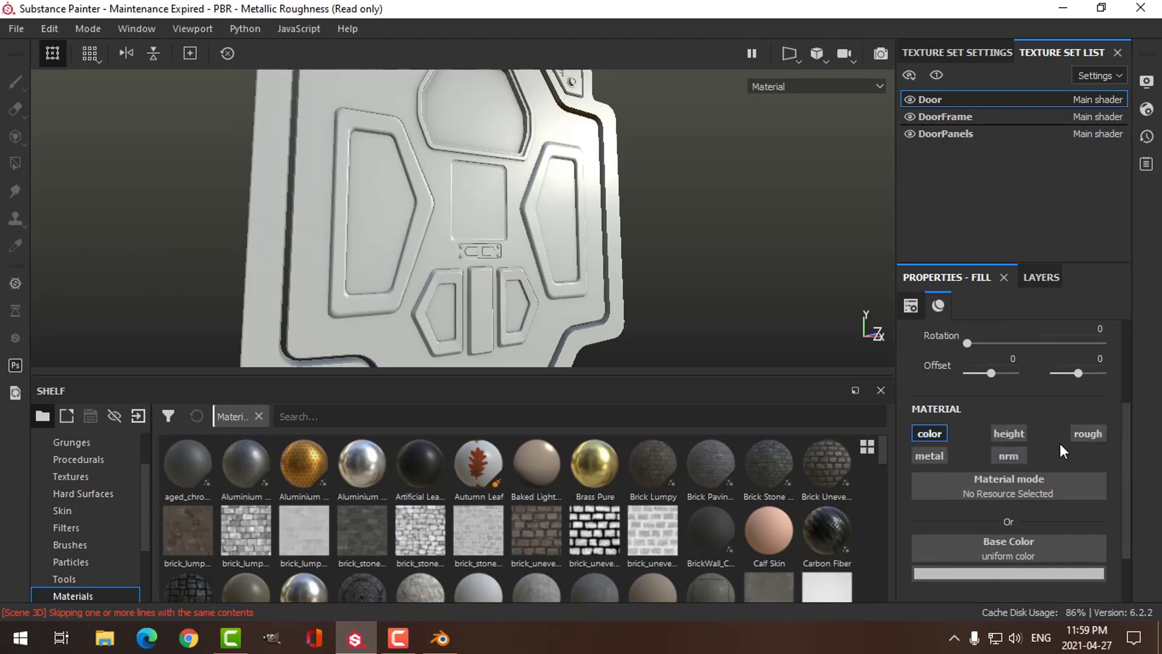
pyautogui.click(1087, 434)
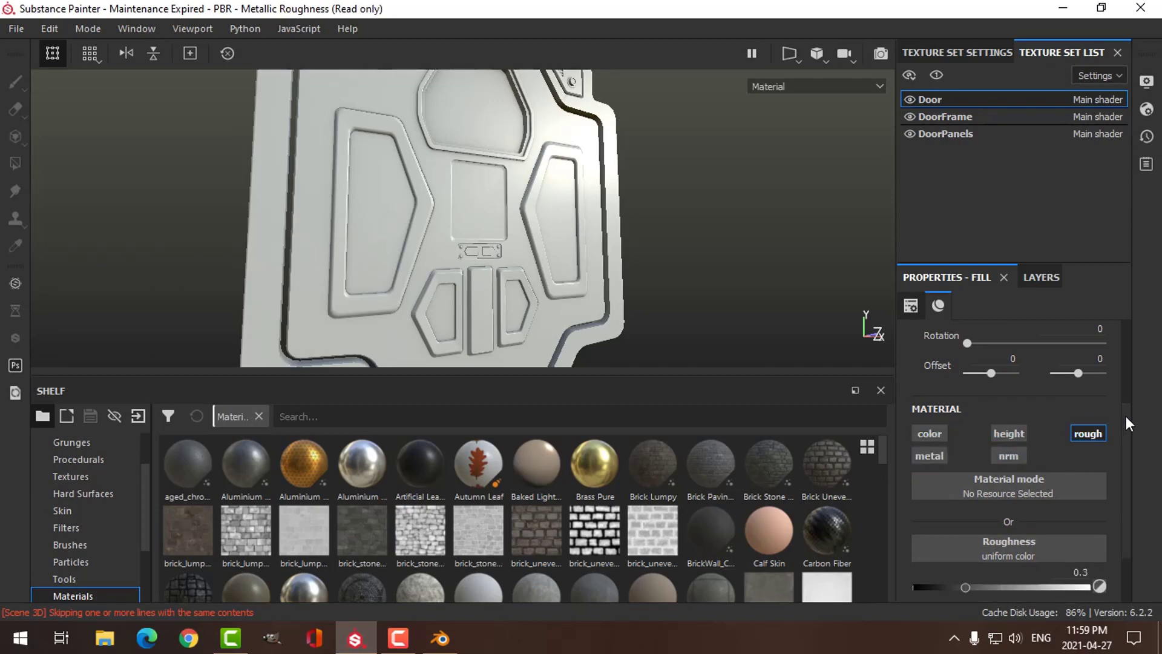
pyautogui.moveTo(1127, 412)
pyautogui.mouseDown()
pyautogui.moveTo(1128, 449)
pyautogui.moveTo(1130, 401)
pyautogui.mouseUp()
pyautogui.click(938, 452)
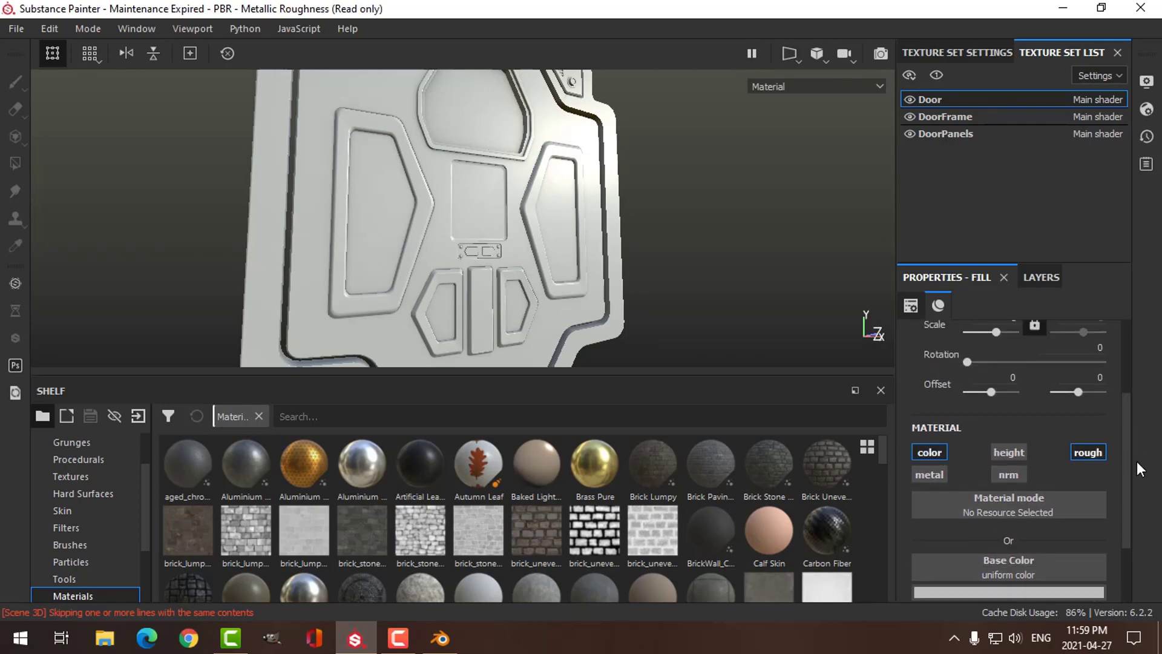
pyautogui.moveTo(1127, 442); pyautogui.dragTo(1128, 476)
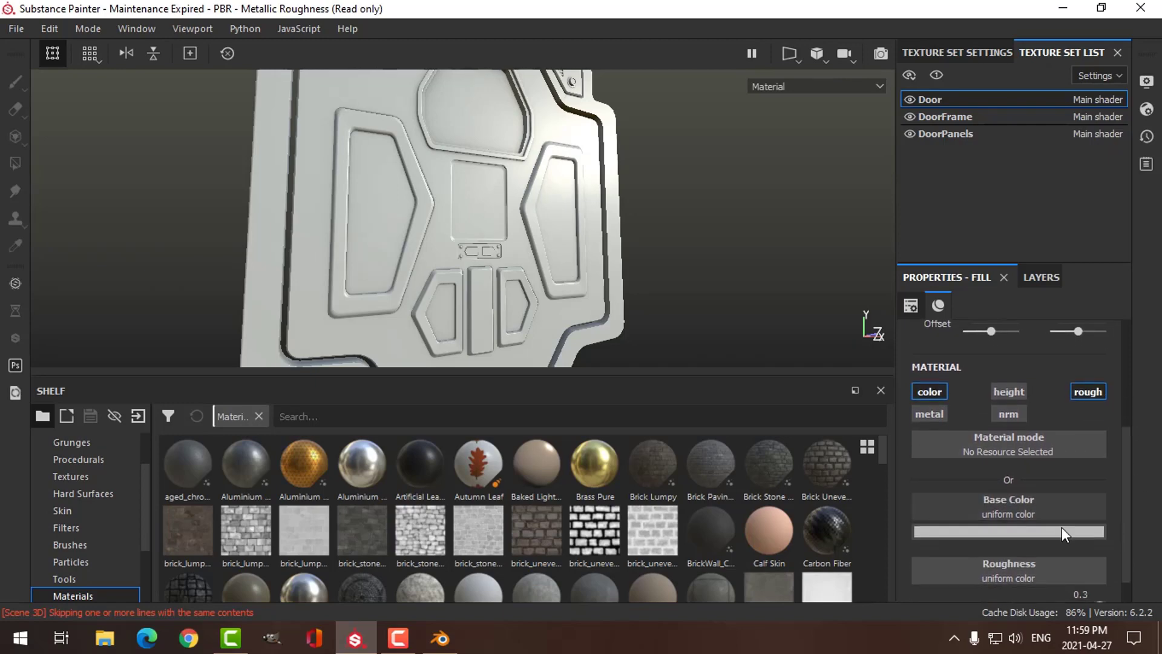
# Step: Raise the fill layer's roughness to 0.6763 for a matte finish
pyautogui.click(1000, 529)
pyautogui.click(683, 272)
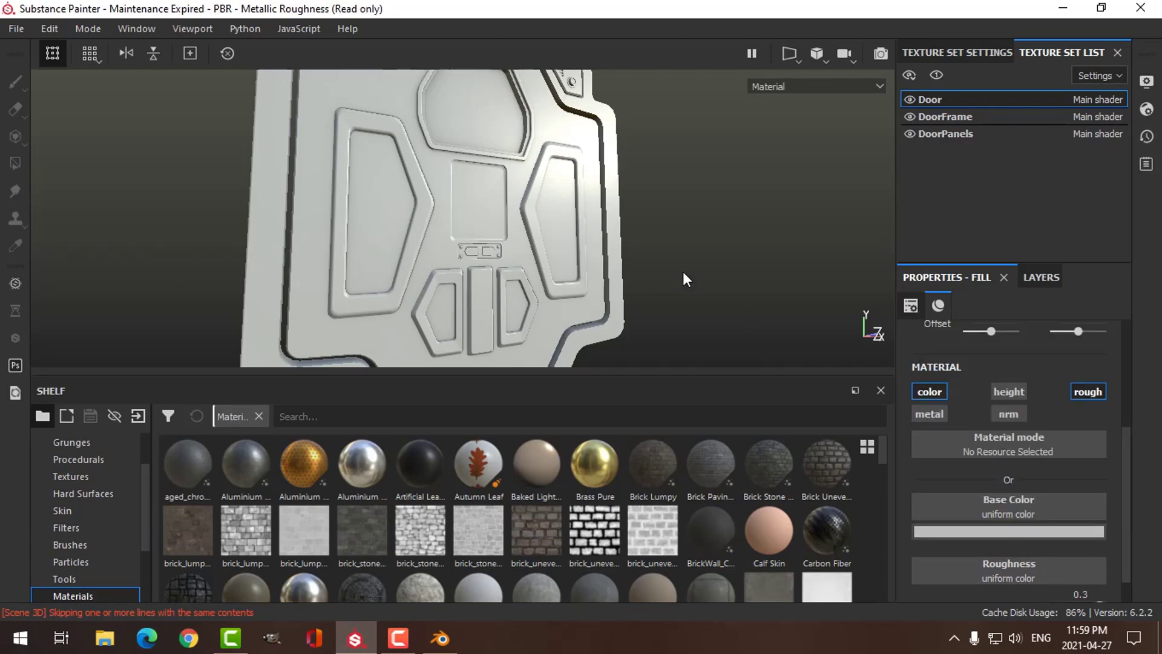
pyautogui.moveTo(1126, 493); pyautogui.dragTo(1126, 513)
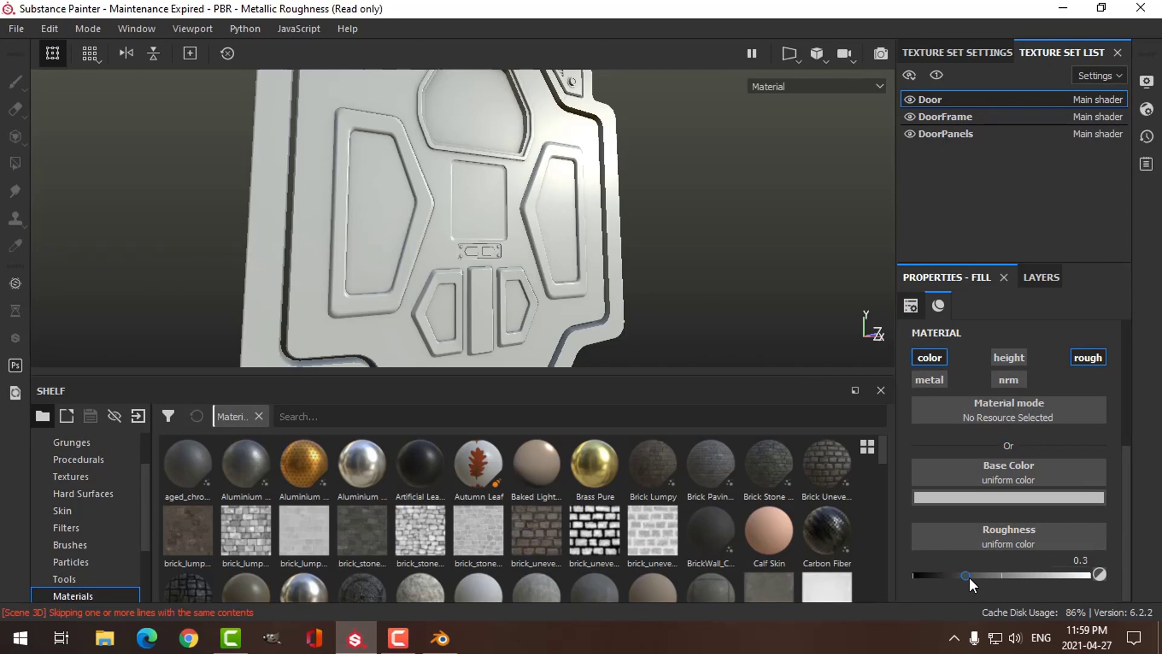
pyautogui.moveTo(969, 577); pyautogui.dragTo(1032, 582)
pyautogui.keyDown('alt'); pyautogui.moveTo(669, 226); pyautogui.dragTo(733, 245); pyautogui.keyUp('alt')
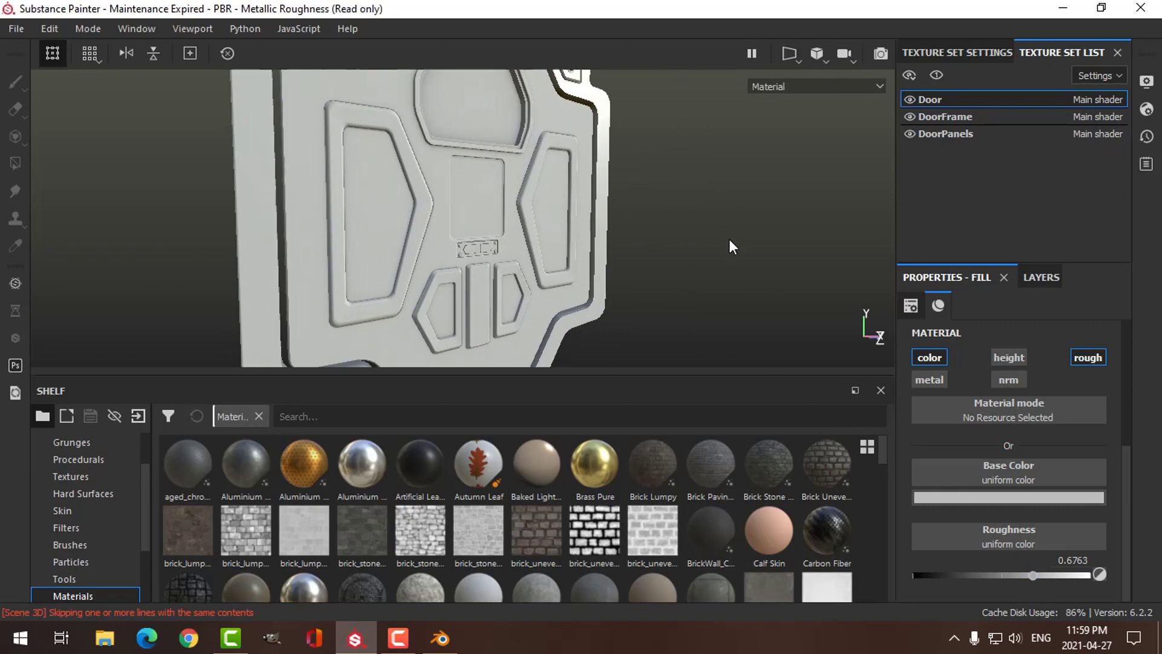
# Step: Rename the fill layer Paint Rough and duplicate it as Paint Glossy
pyautogui.click(1055, 278)
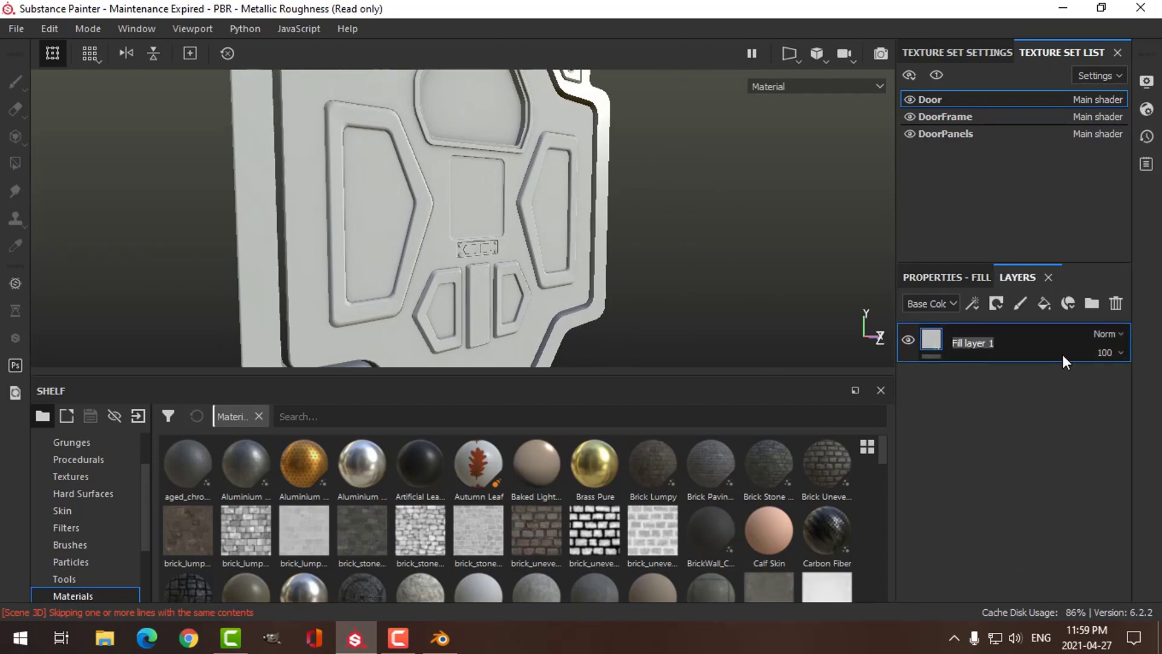
pyautogui.write('Paint Rough')
pyautogui.press('Return')
pyautogui.hotkey('ctrl', 'd')
pyautogui.doubleClick(973, 346)
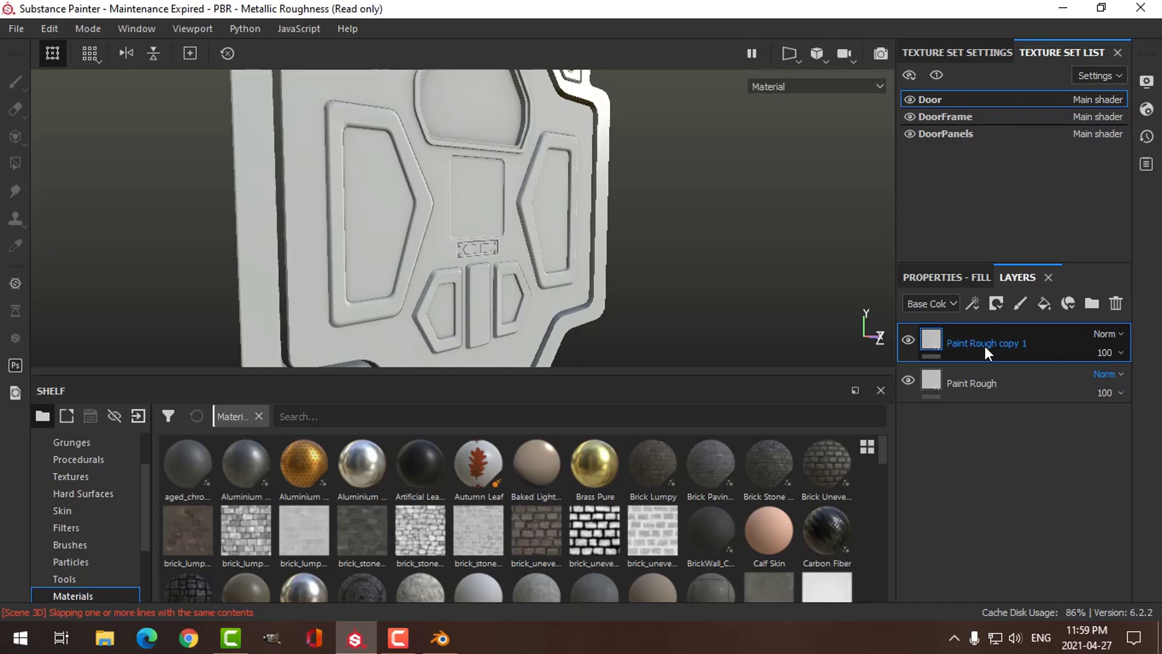
pyautogui.write('Paint Glossy')
pyautogui.press('Return')
# Step: Lighten Paint Glossy's grey base colour to 0.608
pyautogui.click(956, 280)
pyautogui.click(997, 496)
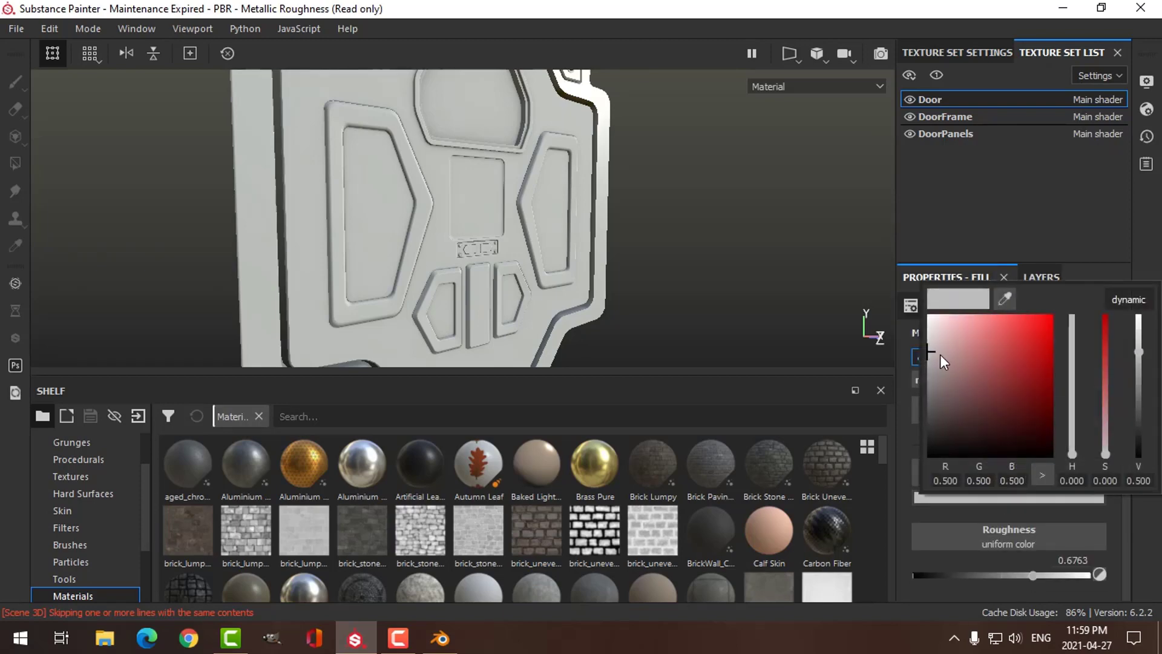
pyautogui.moveTo(930, 357); pyautogui.dragTo(930, 350)
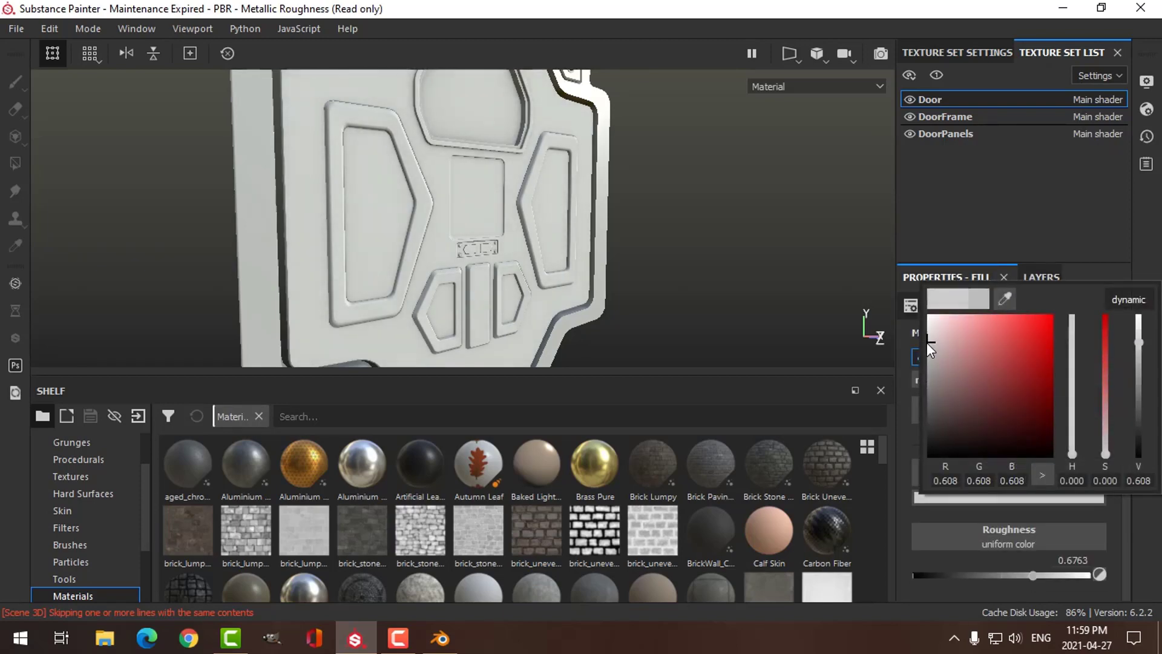
pyautogui.click(1102, 240)
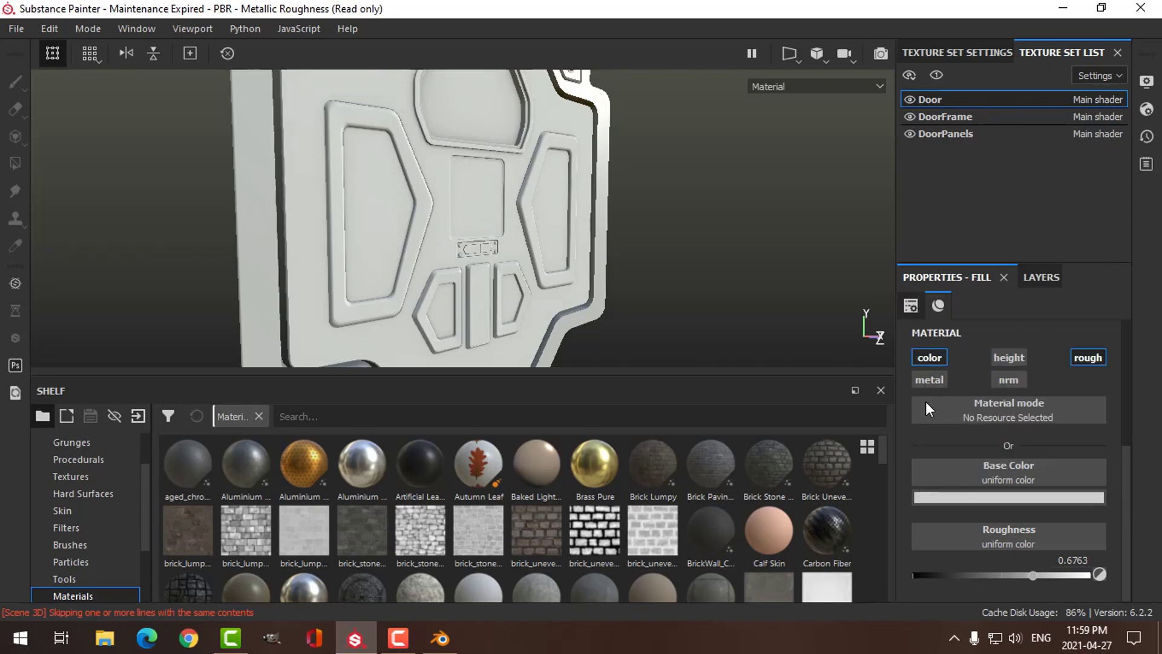
pyautogui.click(1040, 278)
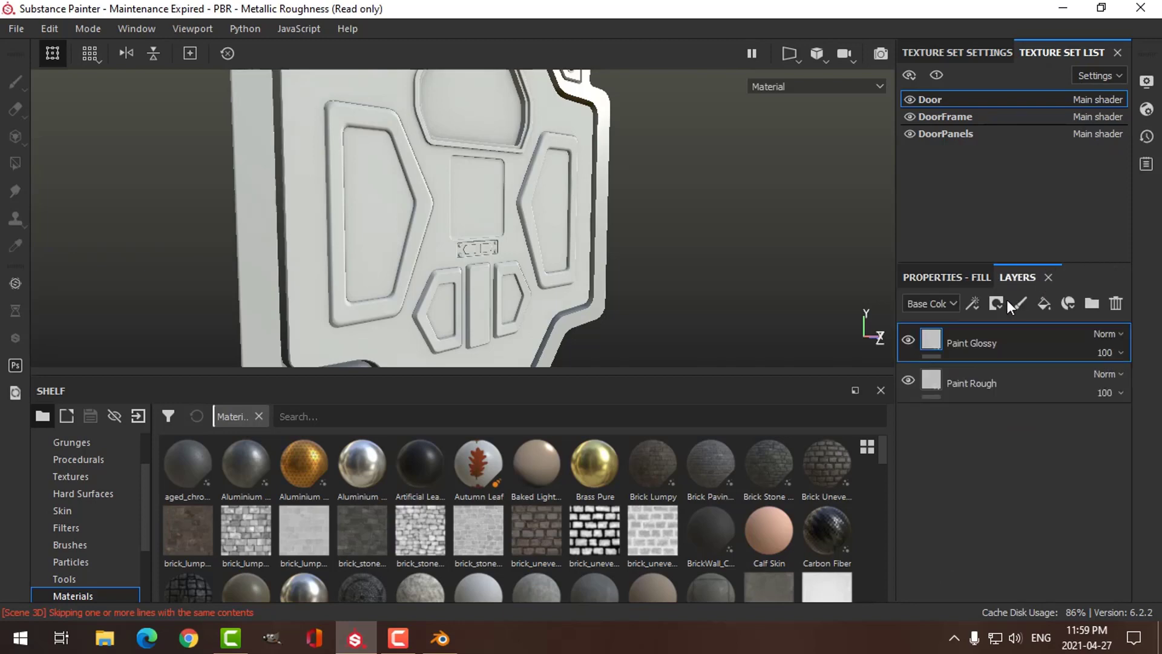
# Step: Add a black mask to Paint Glossy with a fill effect inside it
pyautogui.click(907, 341)
pyautogui.click(907, 341)
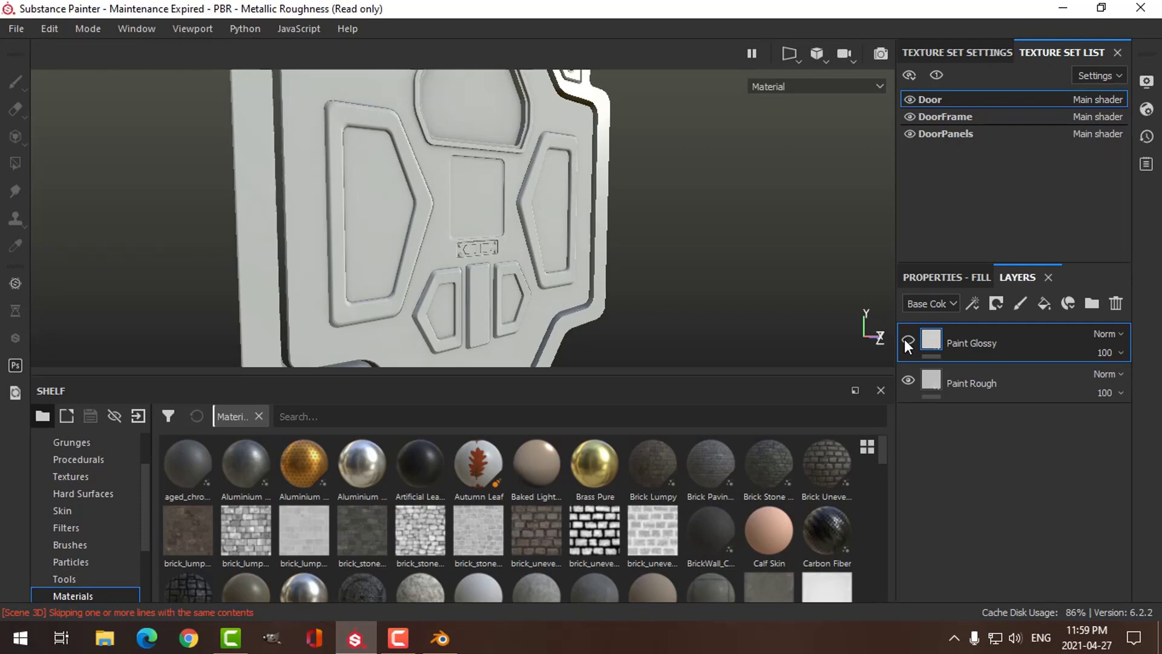
pyautogui.click(906, 340)
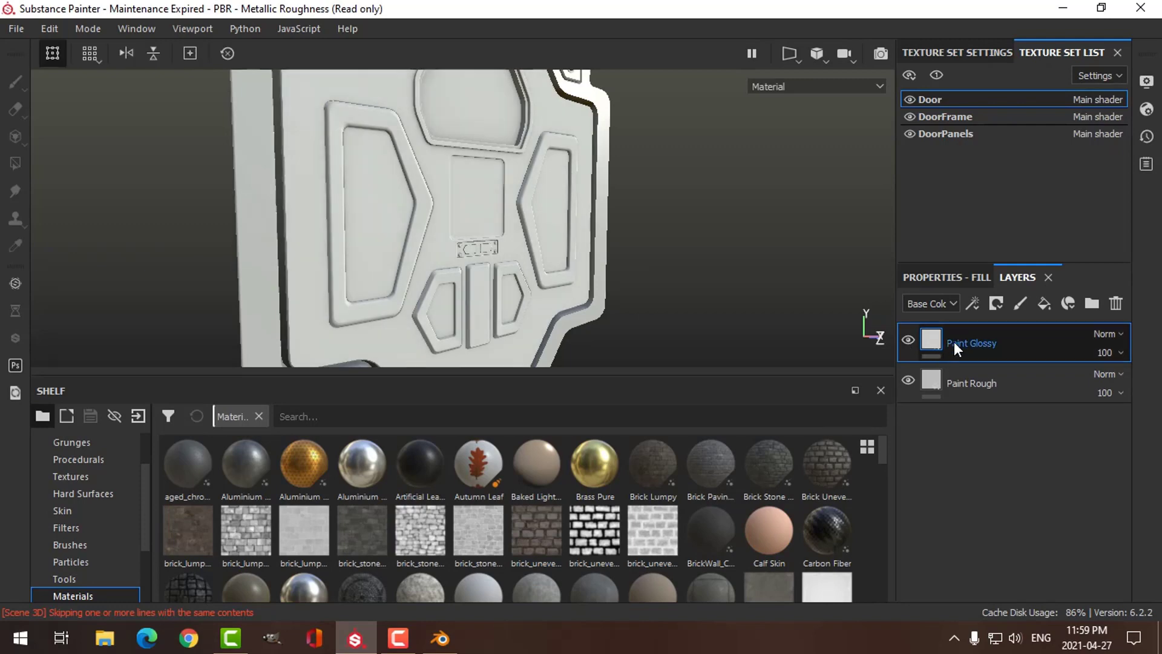
pyautogui.click(997, 304)
pyautogui.click(1010, 340)
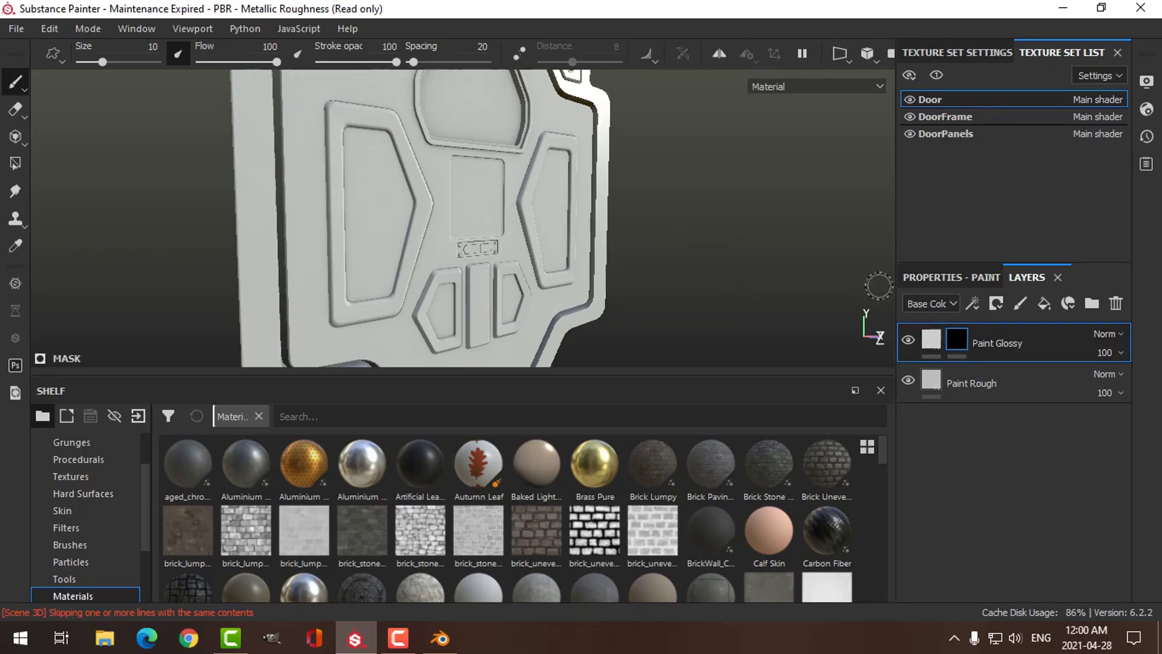
pyautogui.rightClick(957, 340)
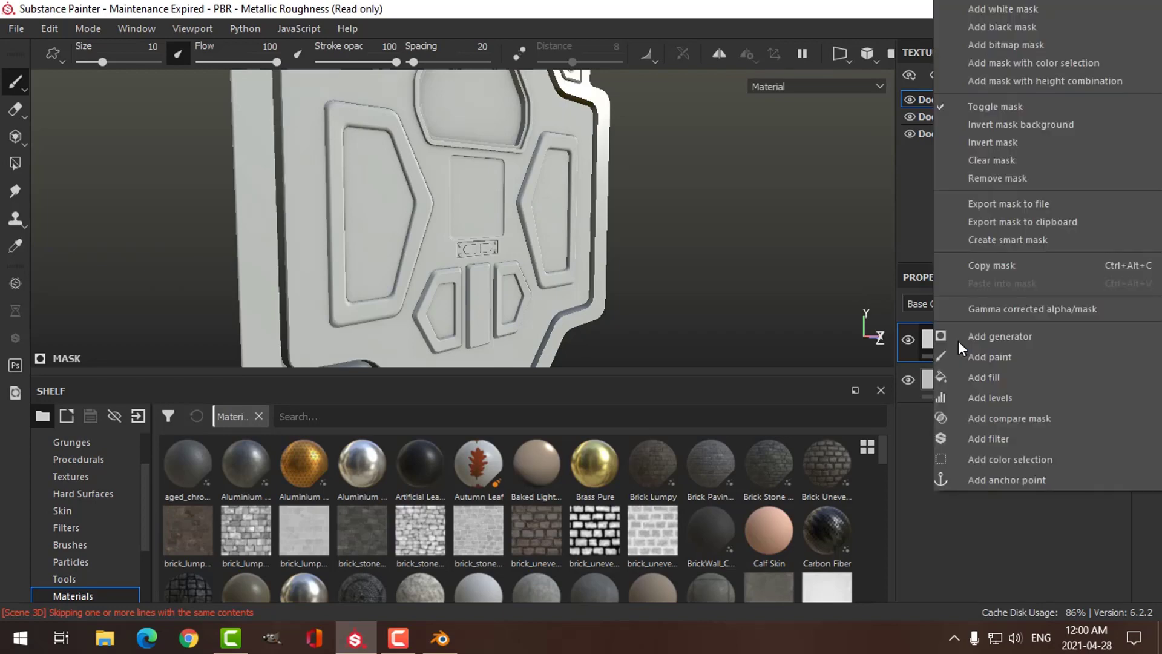
pyautogui.click(983, 376)
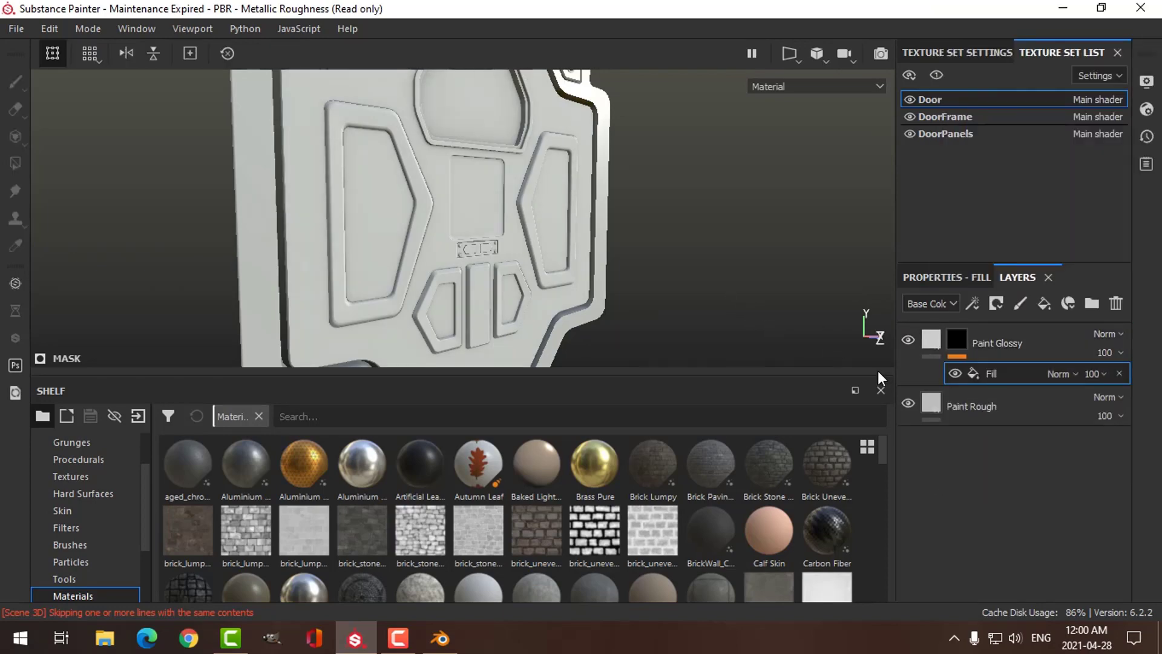
# Step: Lower Paint Glossy's roughness to about 0.3
pyautogui.click(931, 340)
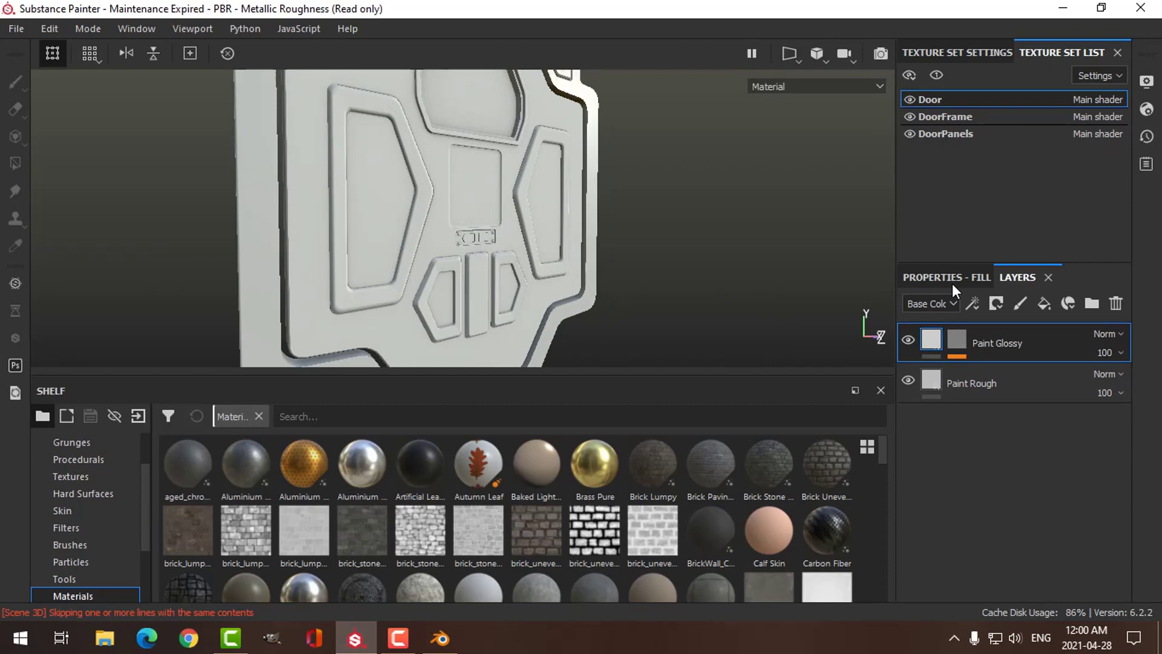
pyautogui.click(953, 280)
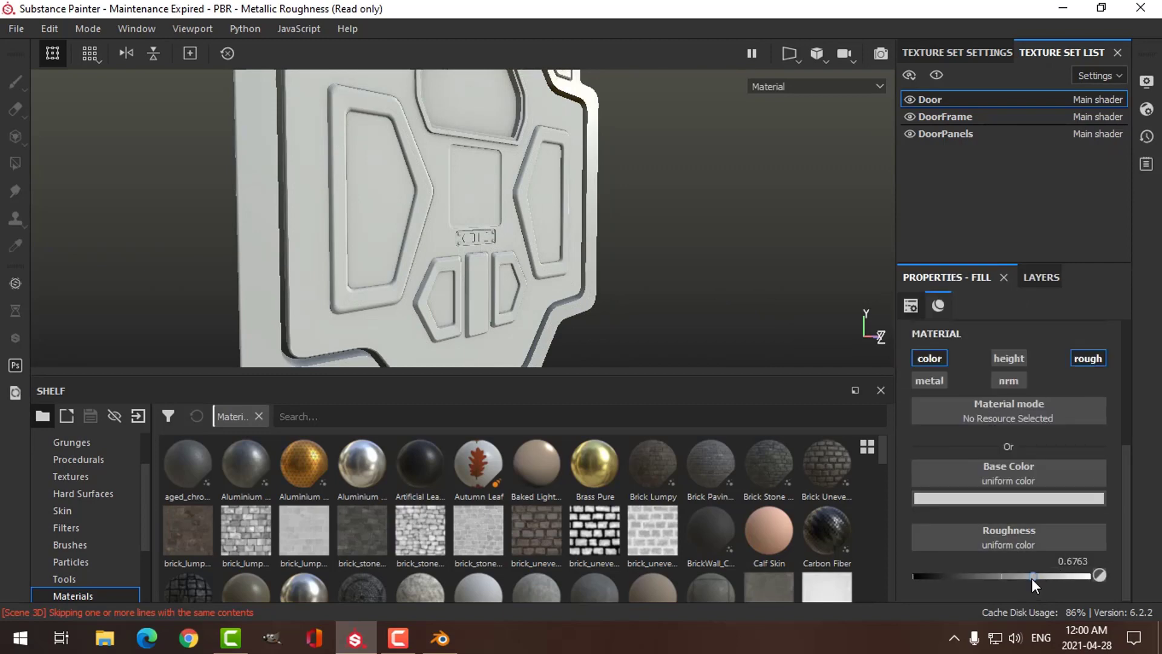
pyautogui.moveTo(1031, 578); pyautogui.dragTo(967, 579)
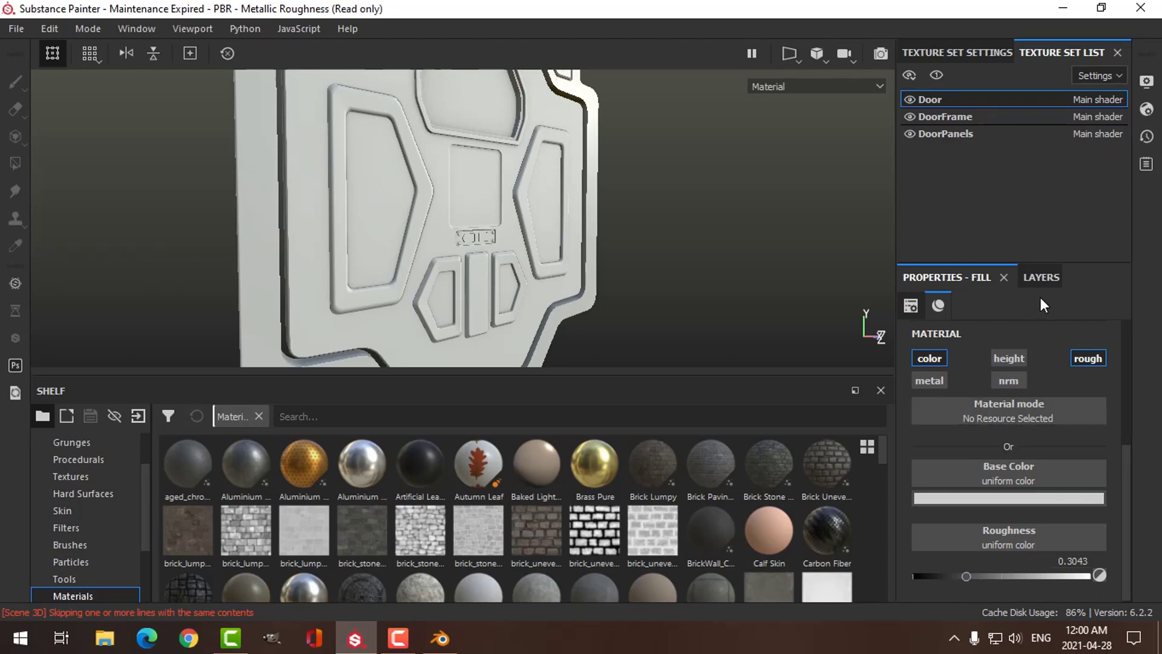
pyautogui.click(1042, 277)
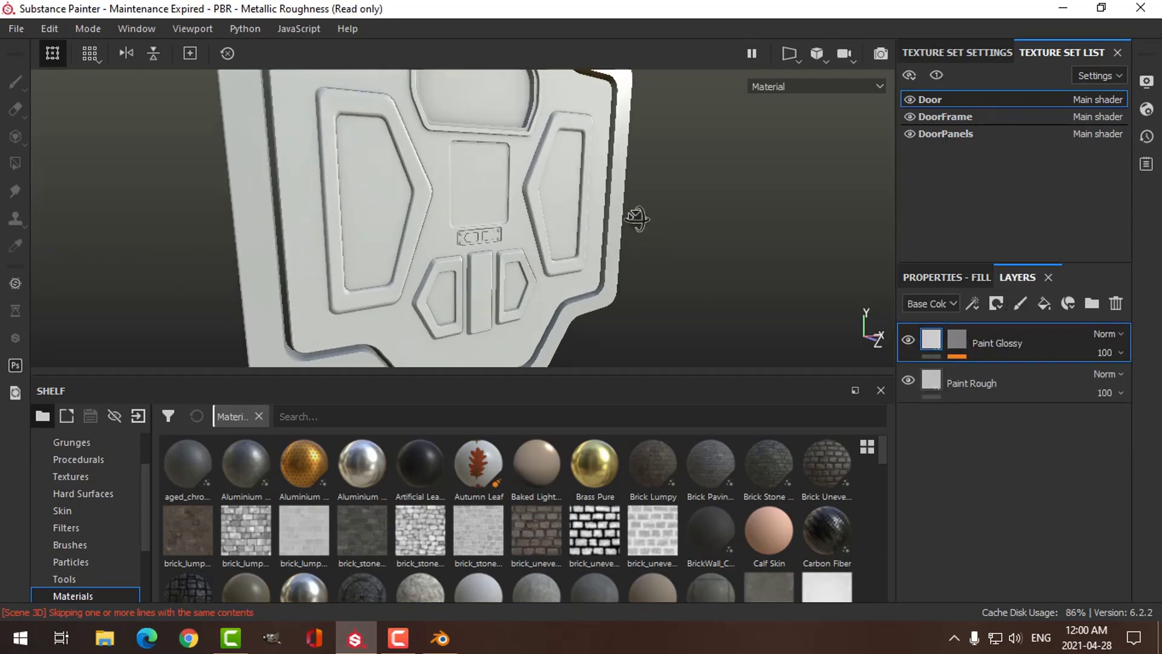
# Step: Compare the door with Paint Glossy hidden and shown, then select the mask's fill effect
pyautogui.moveTo(637, 219)
pyautogui.keyDown('alt'); pyautogui.mouseDown()
pyautogui.moveTo(698, 197)
pyautogui.moveTo(757, 220)
pyautogui.mouseUp(); pyautogui.keyUp('alt')
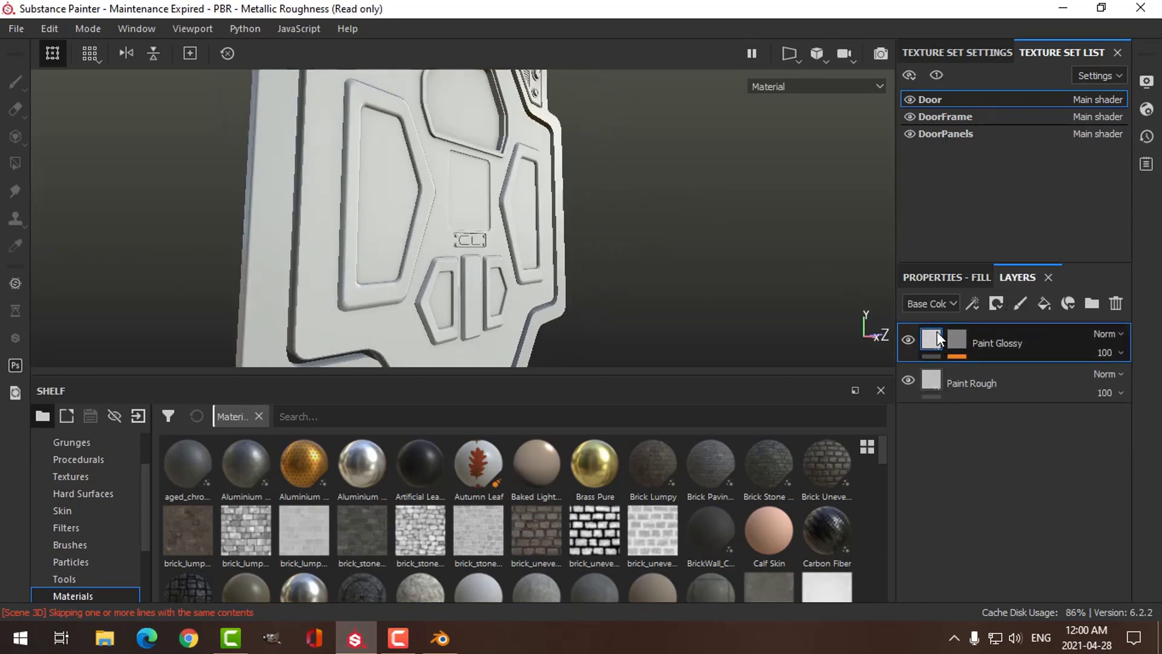
pyautogui.click(912, 337)
pyautogui.click(912, 337)
pyautogui.click(952, 339)
pyautogui.click(990, 373)
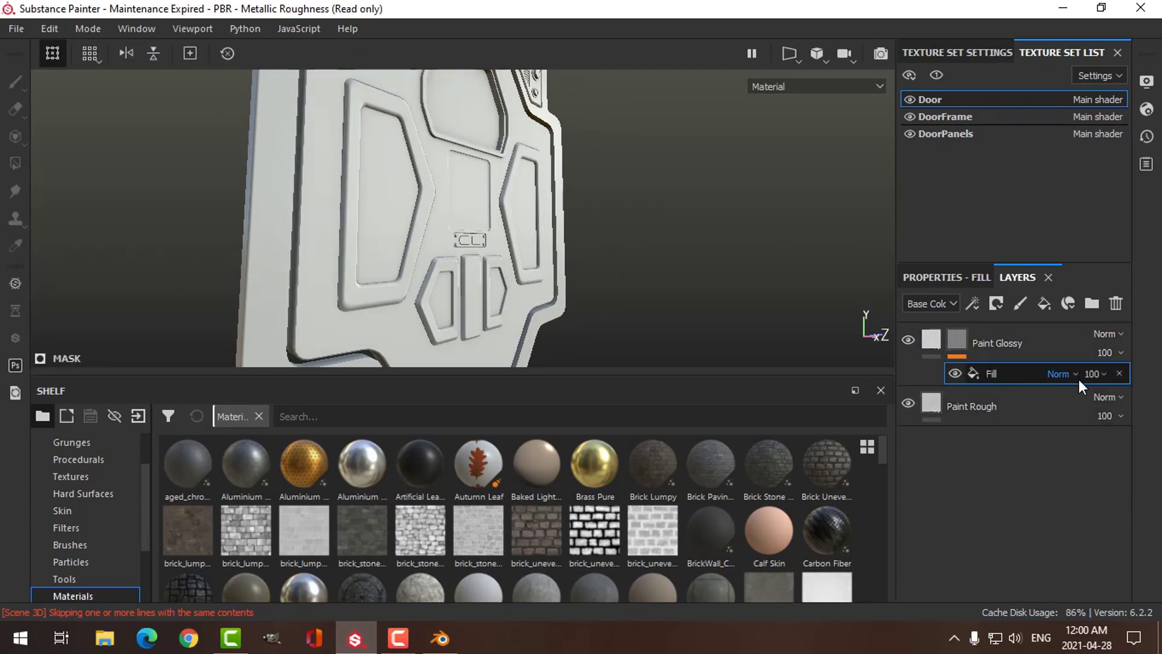
# Step: Search 'grunge' and set the mask fill's grayscale to Grunge Map 008
pyautogui.click(969, 274)
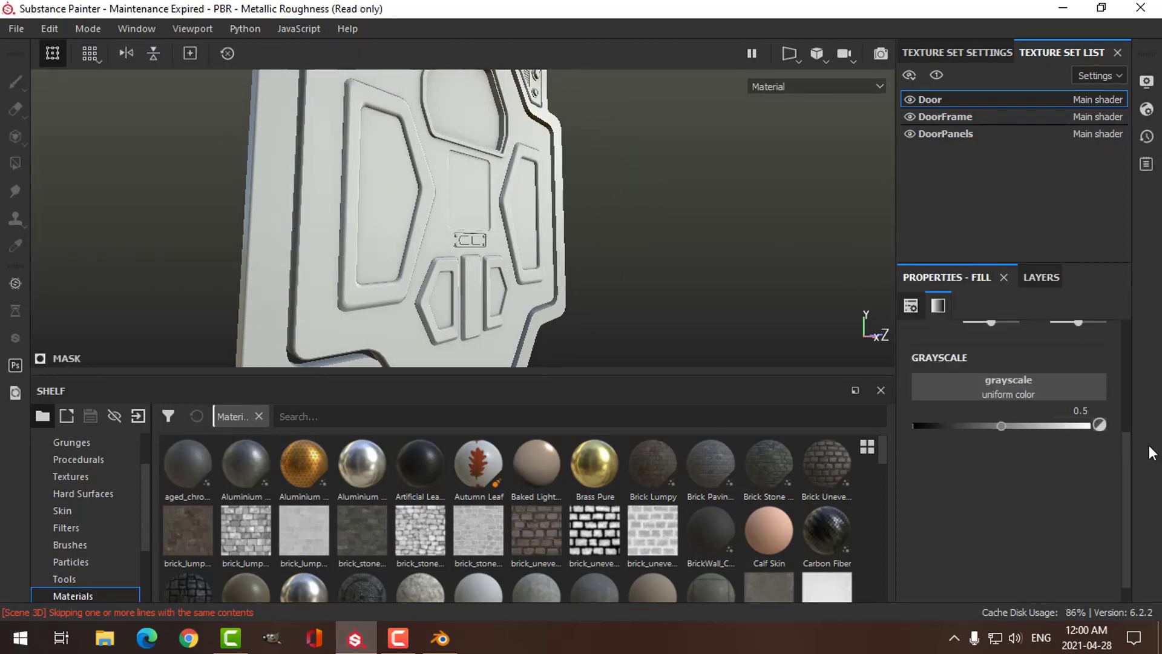
pyautogui.click(1008, 393)
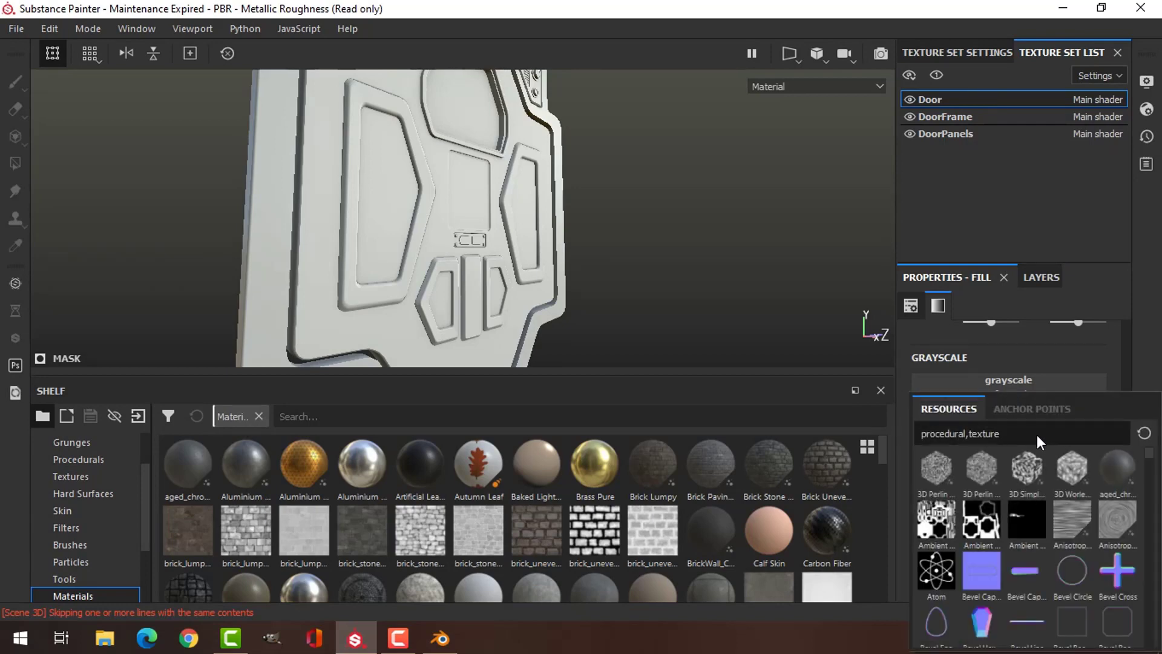
pyautogui.moveTo(1007, 433); pyautogui.dragTo(934, 438)
pyautogui.write('grunge')
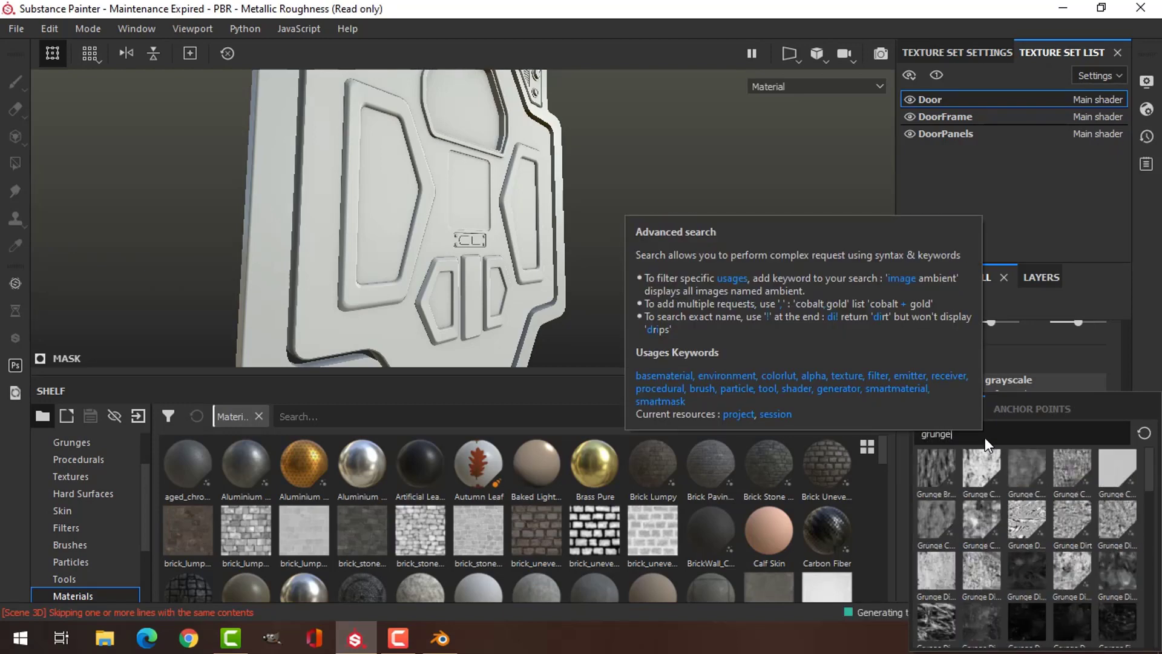
pyautogui.moveTo(1151, 482); pyautogui.dragTo(1158, 555)
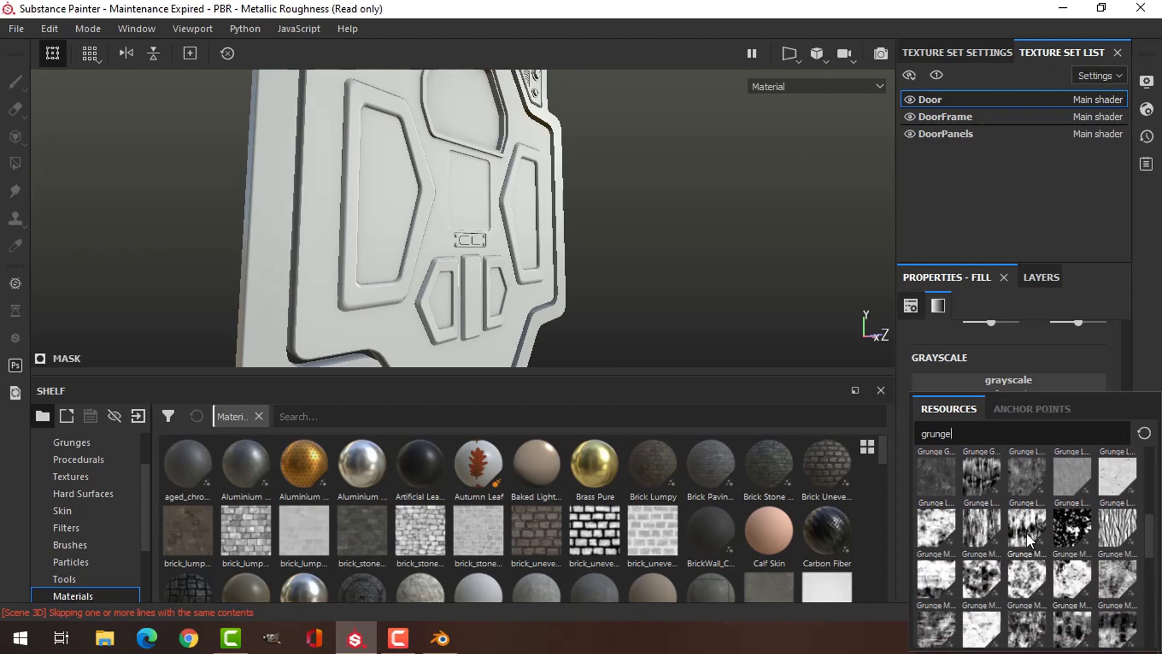
pyautogui.moveTo(1028, 540)
pyautogui.moveTo(1047, 595)
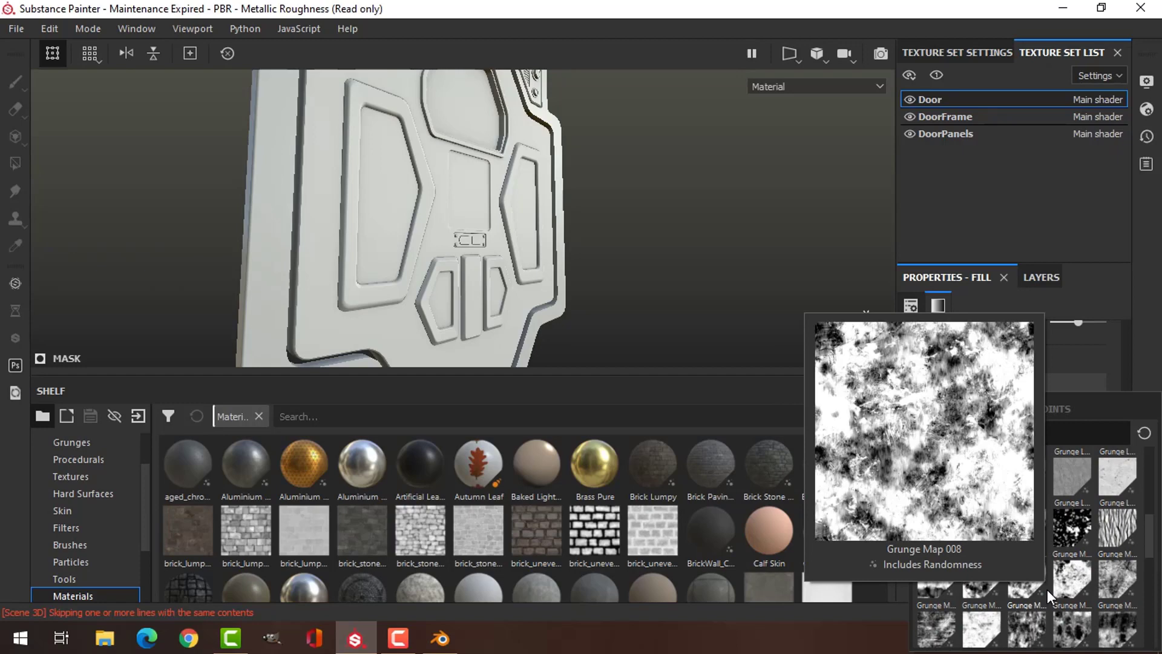
pyautogui.click(1029, 586)
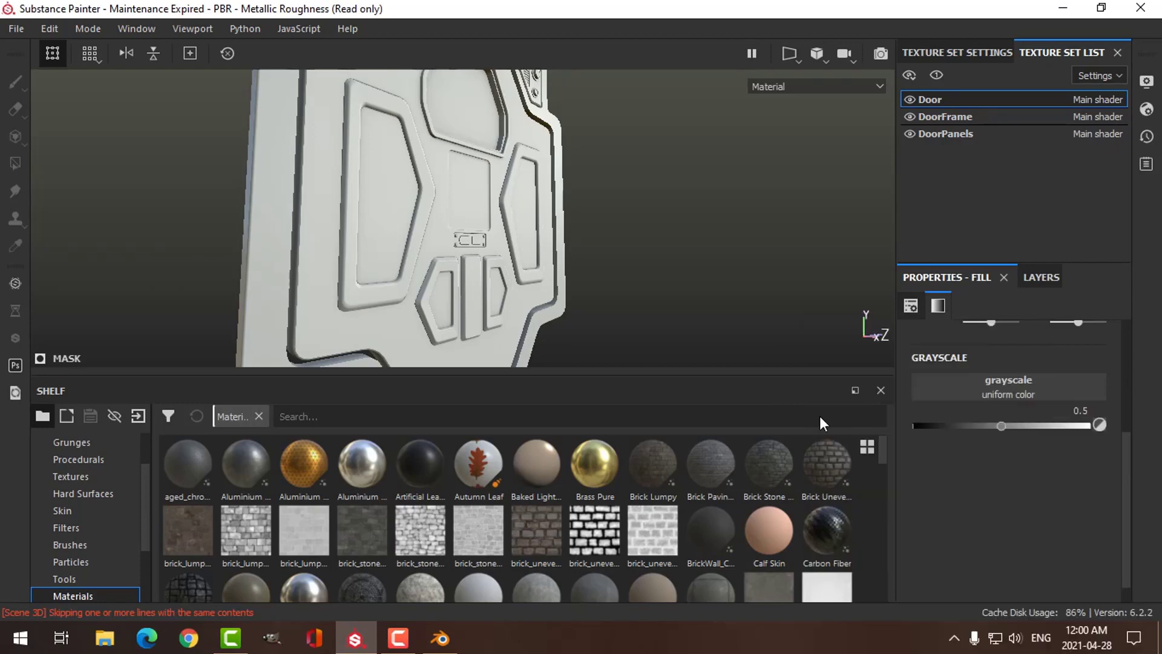
# Step: Orbit the door to inspect the patchy glossy and rough paint from several angles
pyautogui.moveTo(642, 200)
pyautogui.keyDown('alt'); pyautogui.mouseDown()
pyautogui.moveTo(594, 202)
pyautogui.moveTo(653, 194)
pyautogui.moveTo(690, 171)
pyautogui.moveTo(696, 183)
pyautogui.moveTo(612, 210)
pyautogui.moveTo(624, 209)
pyautogui.mouseUp(); pyautogui.keyUp('alt')
pyautogui.click(1037, 277)
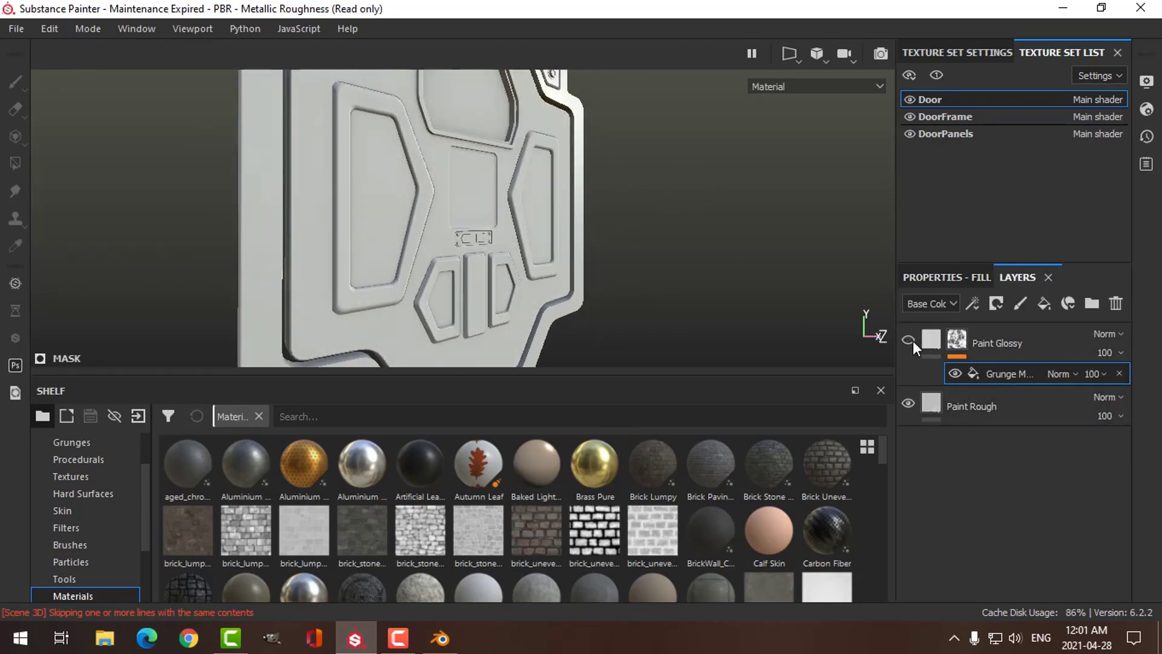
pyautogui.keyDown('alt'); pyautogui.moveTo(648, 200); pyautogui.dragTo(682, 194); pyautogui.keyUp('alt')
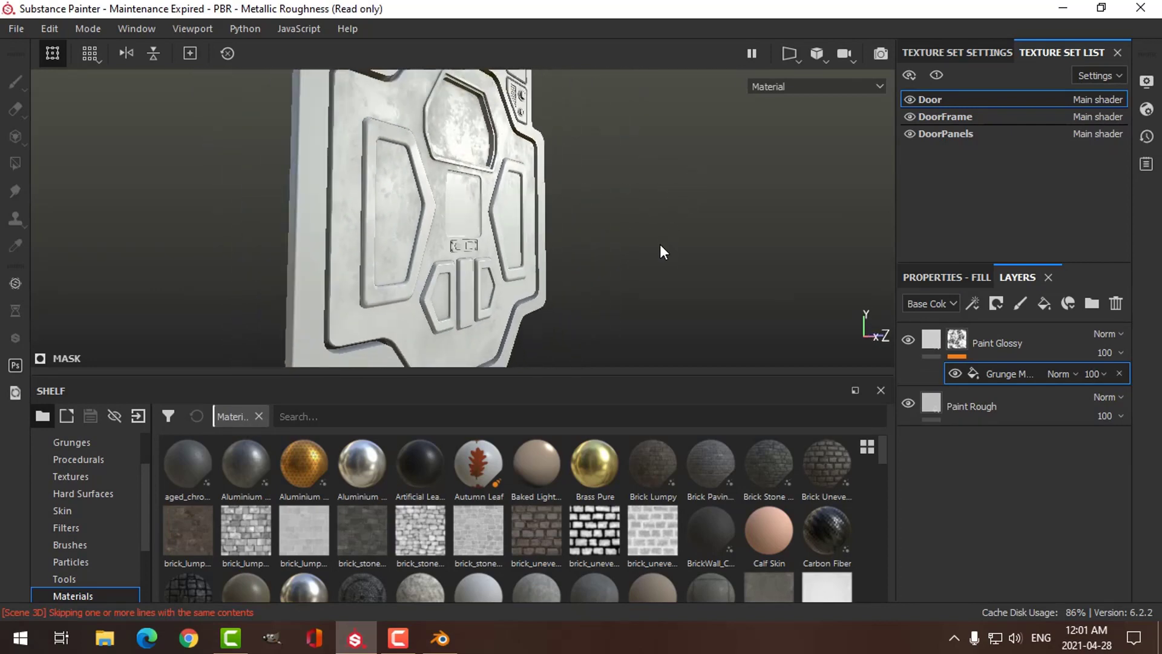
pyautogui.keyDown('alt'); pyautogui.moveTo(660, 247); pyautogui.dragTo(675, 226); pyautogui.keyUp('alt')
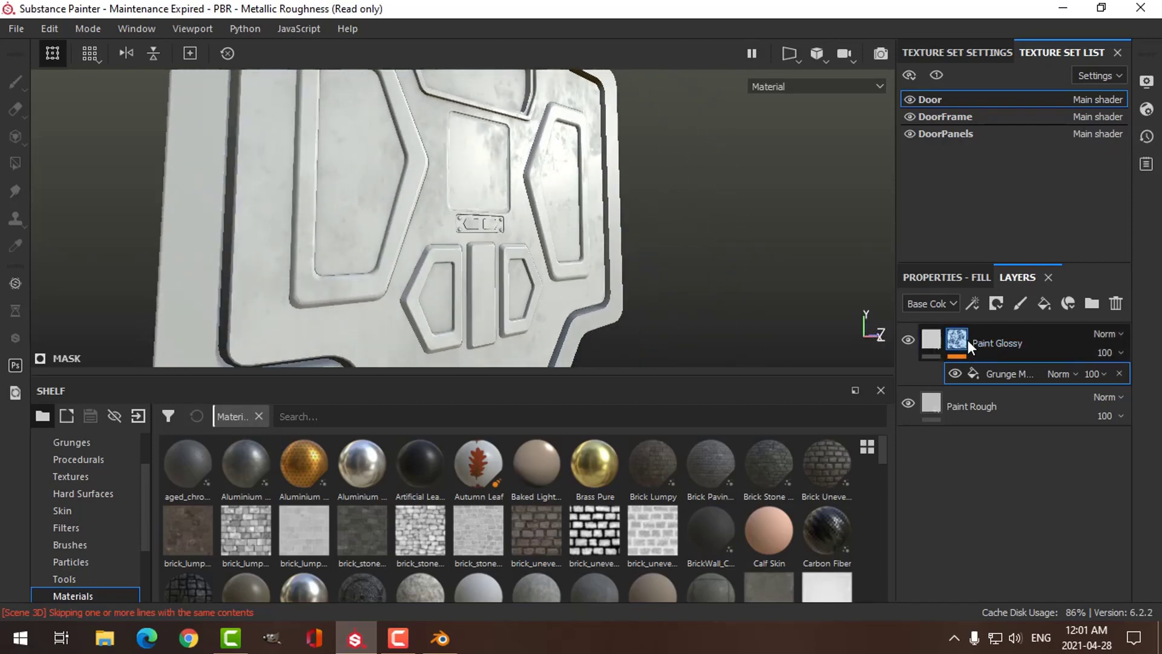
# Step: Group Paint Glossy and Paint Rough into one folder with Ctrl+G and collapse it
pyautogui.click(998, 344)
pyautogui.keyDown('ctrl'); pyautogui.click(1004, 403); pyautogui.keyUp('ctrl')
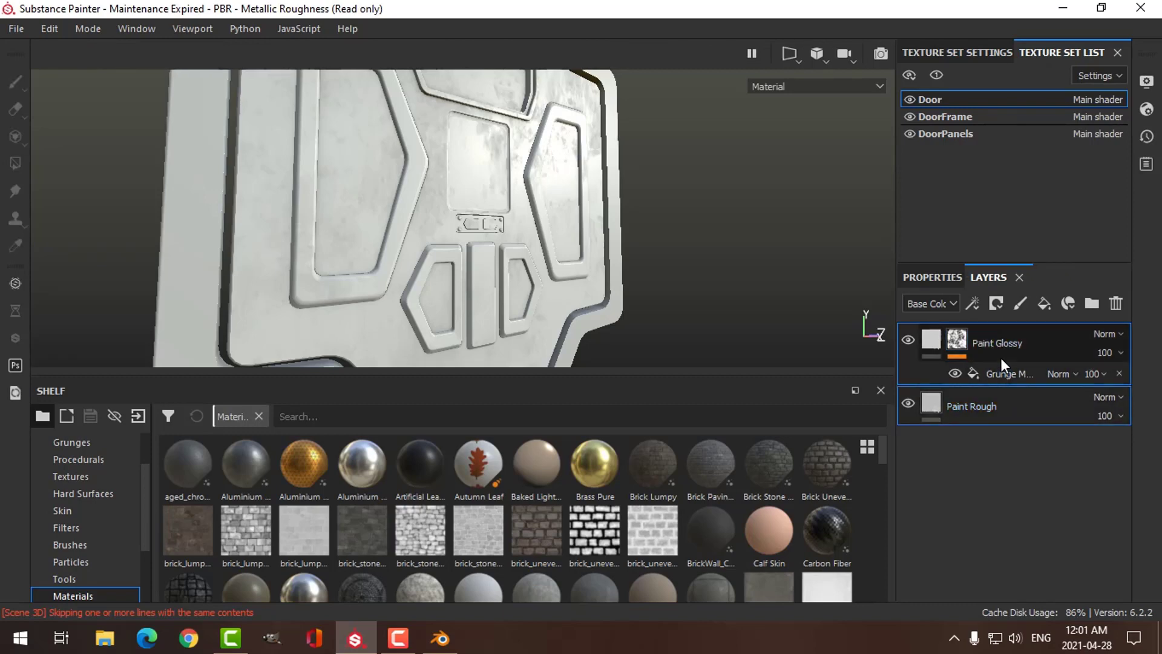
pyautogui.hotkey('ctrl', 'g')
pyautogui.click(928, 342)
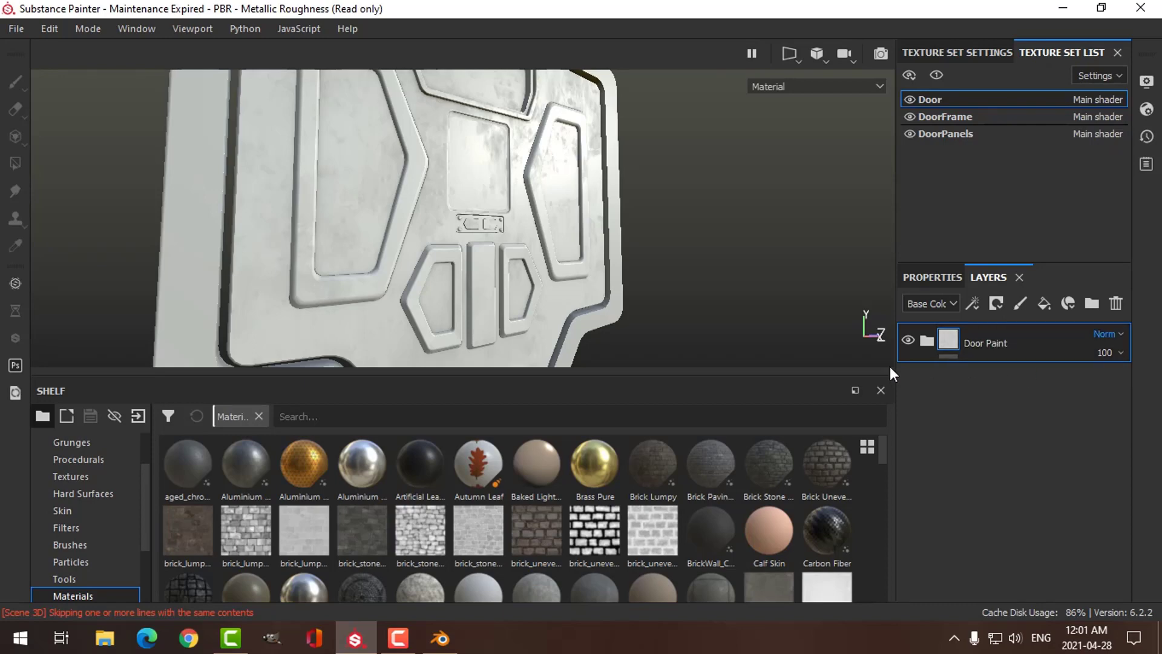
pyautogui.keyDown('alt'); pyautogui.moveTo(666, 234); pyautogui.dragTo(685, 253); pyautogui.keyUp('alt')
pyautogui.keyDown('alt'); pyautogui.moveTo(685, 253); pyautogui.dragTo(687, 256, button='middle'); pyautogui.keyUp('alt')
pyautogui.scroll(-4, 719, 200)
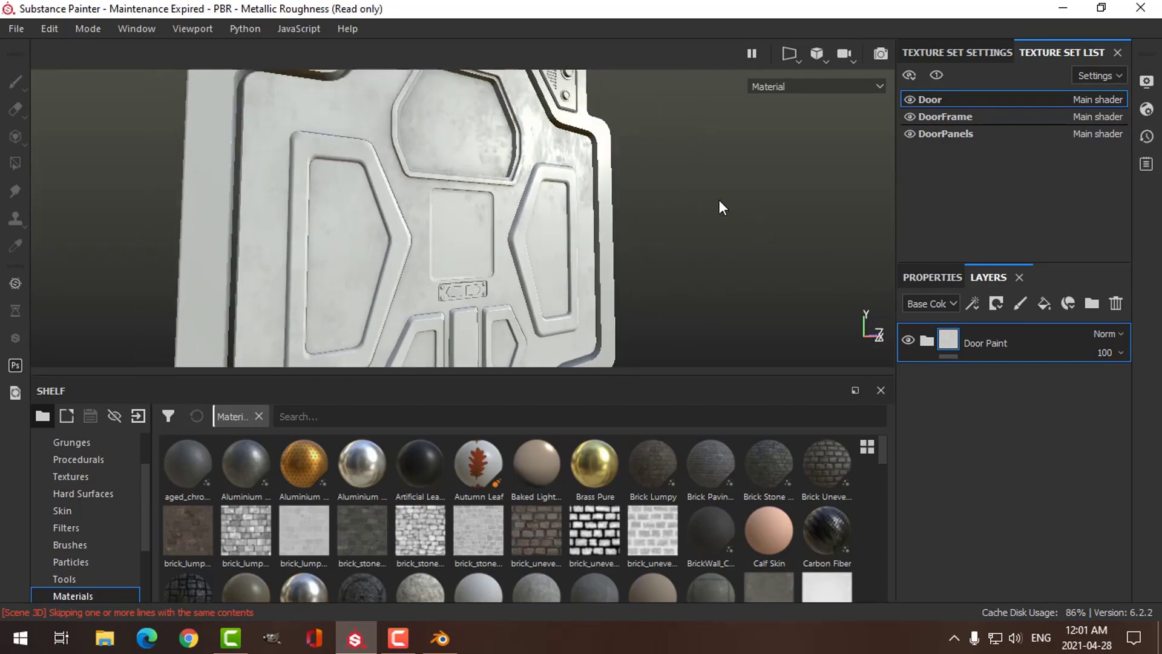
pyautogui.moveTo(714, 198)
pyautogui.keyDown('alt'); pyautogui.mouseDown()
pyautogui.moveTo(731, 195)
pyautogui.moveTo(716, 228)
pyautogui.moveTo(724, 199)
pyautogui.moveTo(702, 219)
pyautogui.mouseUp(); pyautogui.keyUp('alt')
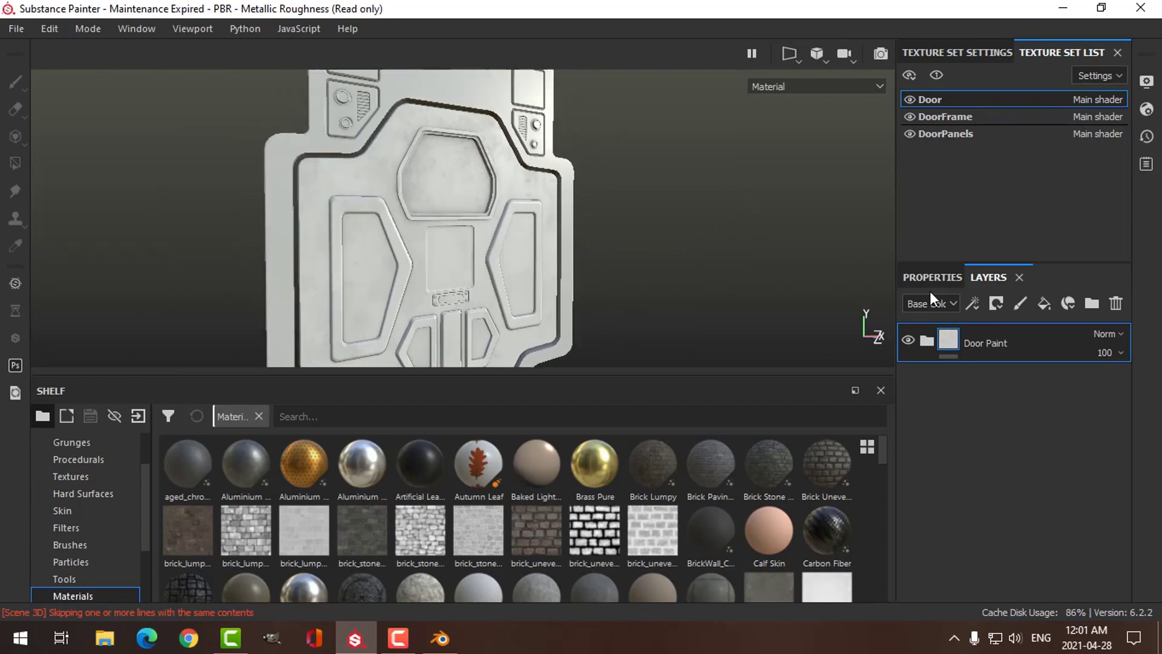
# Step: Copy the Door Paint folder and paste it into DoorFrame, replacing its default Layer 1
pyautogui.rightClick(981, 346)
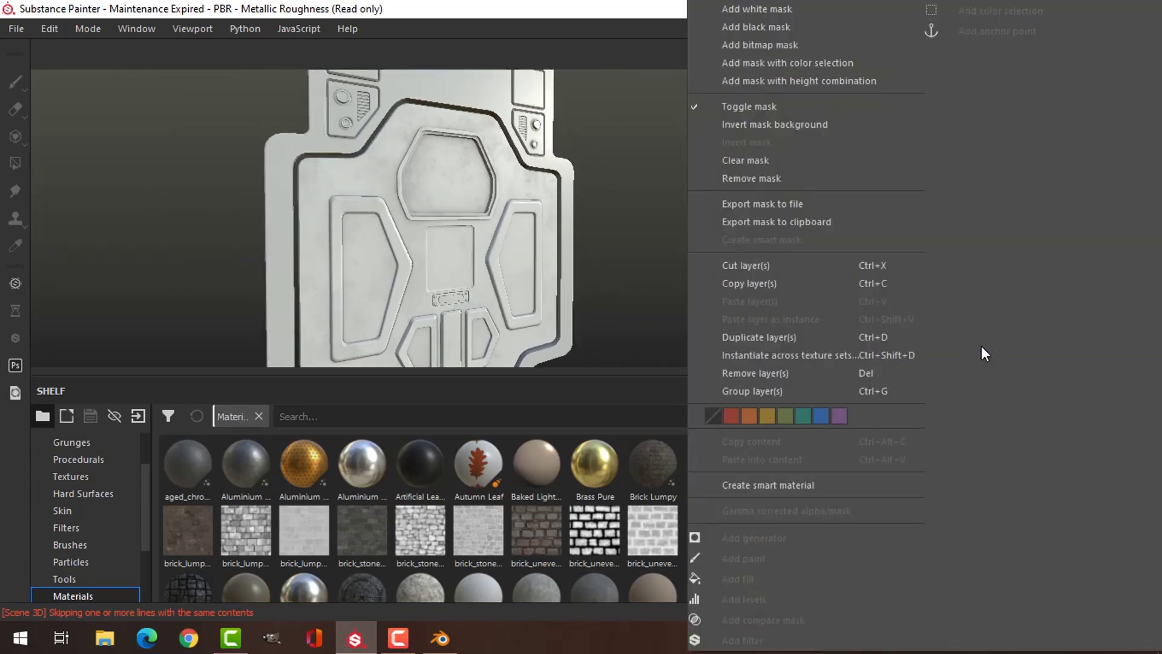
pyautogui.click(767, 284)
pyautogui.click(949, 118)
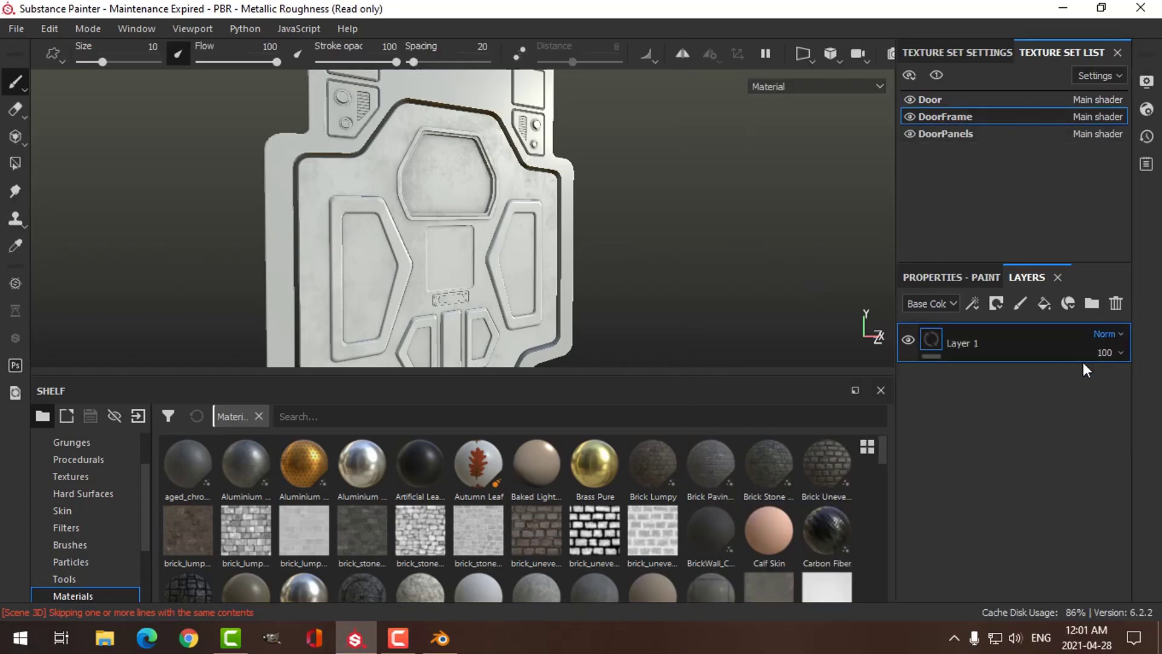
pyautogui.click(1115, 303)
pyautogui.rightClick(967, 364)
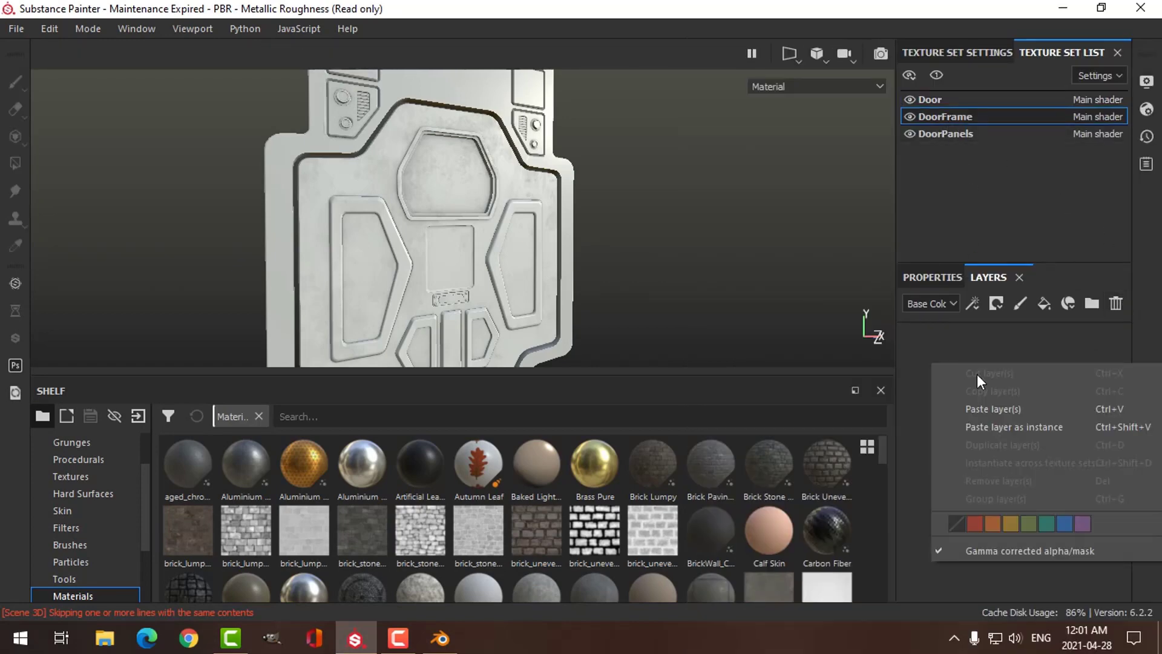
pyautogui.click(990, 408)
pyautogui.keyDown('alt'); pyautogui.moveTo(606, 207); pyautogui.dragTo(571, 221); pyautogui.keyUp('alt')
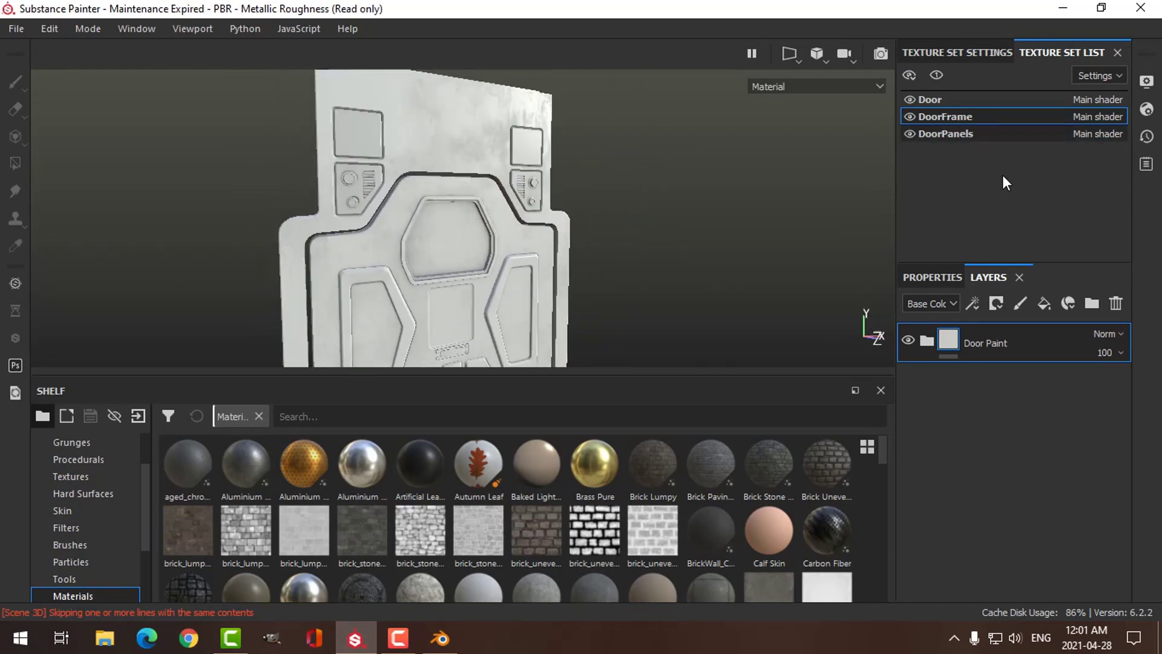
# Step: Paste Door Paint into DoorPanels in place of its Layer 1 and inspect the door
pyautogui.click(992, 133)
pyautogui.click(1118, 304)
pyautogui.rightClick(990, 383)
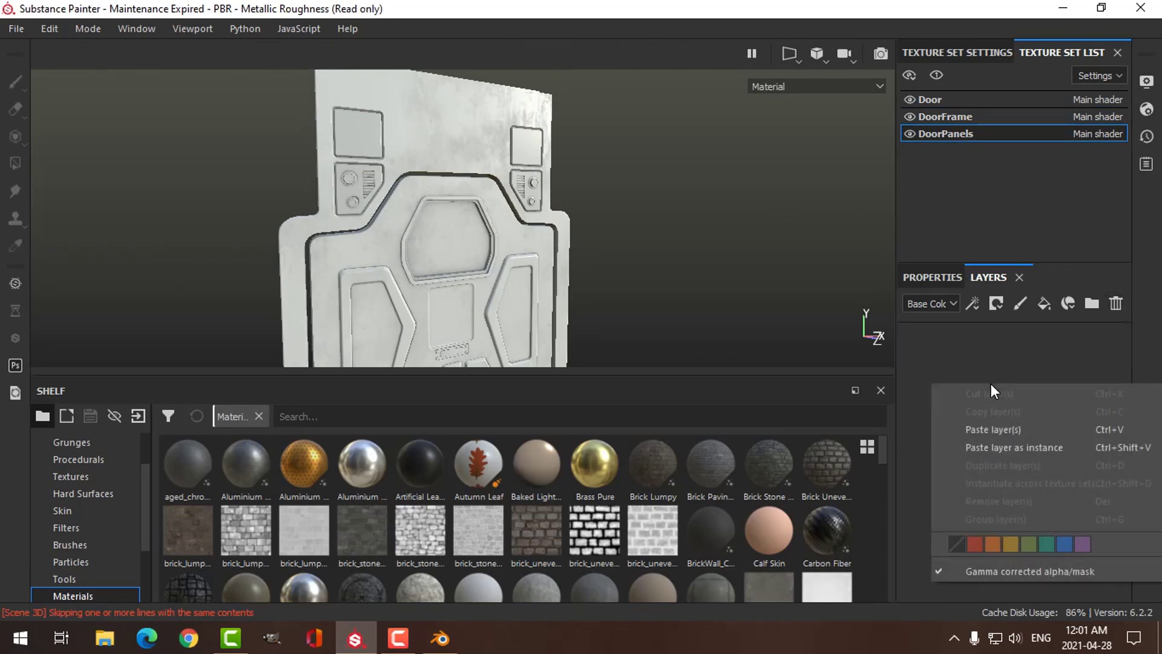
pyautogui.click(994, 429)
pyautogui.moveTo(647, 209)
pyautogui.keyDown('alt'); pyautogui.mouseDown()
pyautogui.moveTo(586, 220)
pyautogui.moveTo(608, 206)
pyautogui.mouseUp(); pyautogui.keyUp('alt')
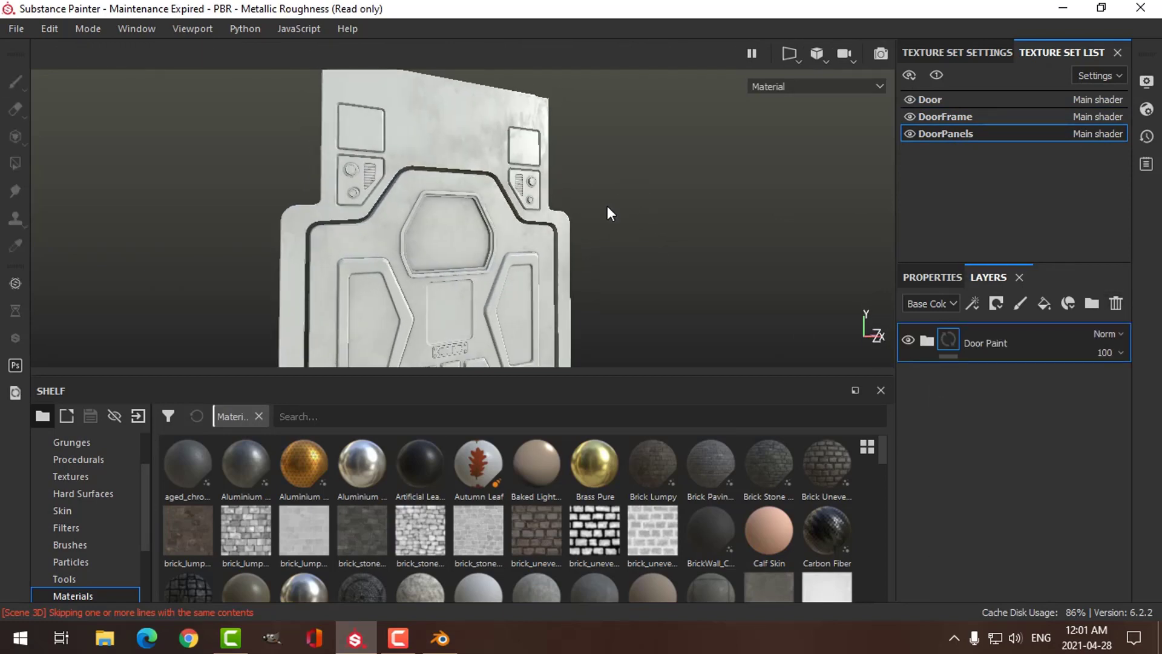
pyautogui.scroll(-2, 578, 212)
pyautogui.scroll(5, 578, 211)
pyautogui.keyDown('alt'); pyautogui.moveTo(568, 251); pyautogui.dragTo(592, 199, button='middle'); pyautogui.keyUp('alt')
pyautogui.keyDown('alt'); pyautogui.moveTo(609, 228); pyautogui.dragTo(605, 256); pyautogui.keyUp('alt')
pyautogui.keyDown('alt'); pyautogui.moveTo(605, 257); pyautogui.dragTo(607, 211, button='middle'); pyautogui.keyUp('alt')
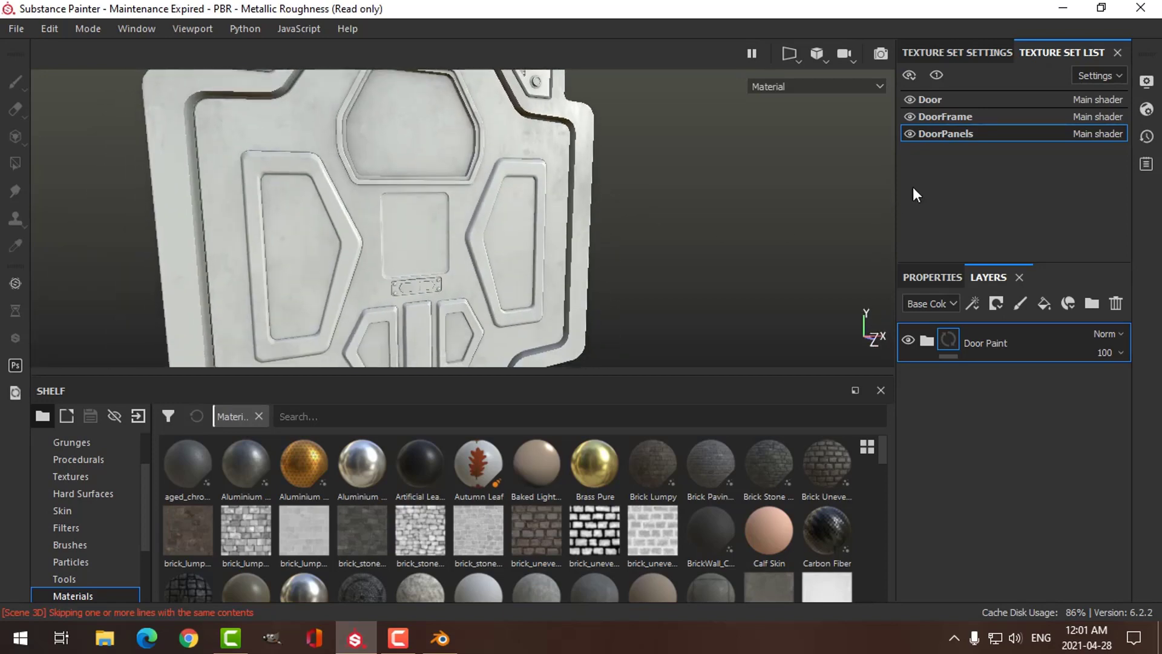
# Step: Return to the Door texture set and collapse and select the Door Paint folder
pyautogui.click(943, 99)
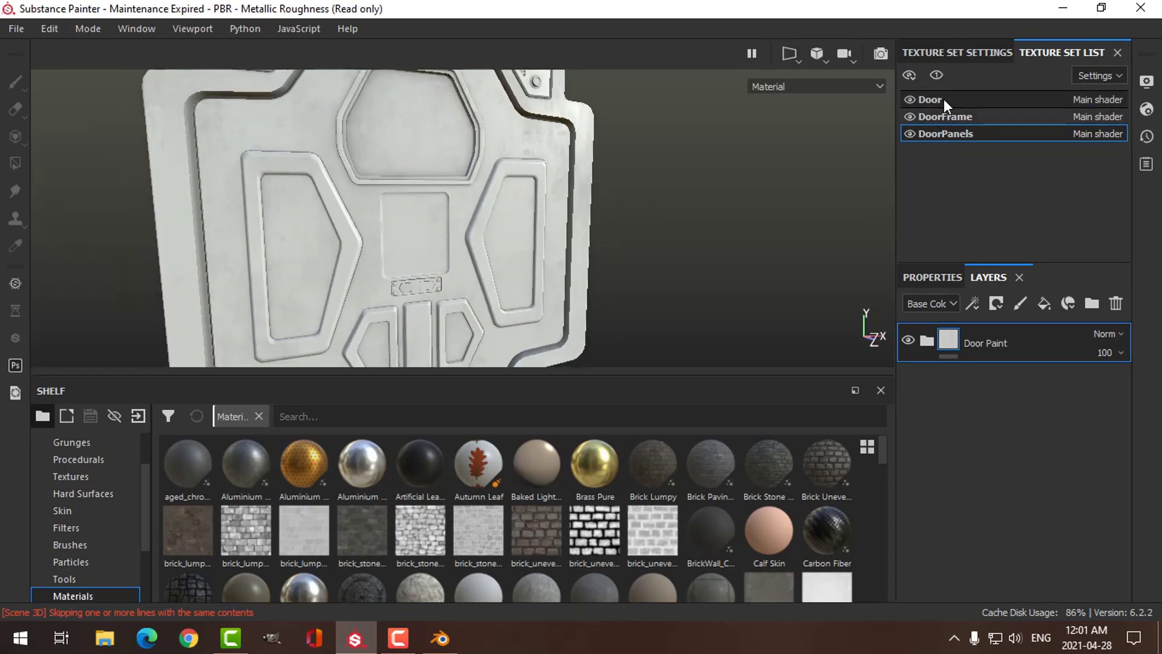
pyautogui.click(924, 341)
pyautogui.click(1025, 332)
# Step: Zoom and orbit onto the door's small plate to inspect its grungy white paint
pyautogui.moveTo(574, 260)
pyautogui.keyDown('alt'); pyautogui.mouseDown()
pyautogui.moveTo(583, 241)
pyautogui.moveTo(572, 256)
pyautogui.mouseUp(); pyautogui.keyUp('alt')
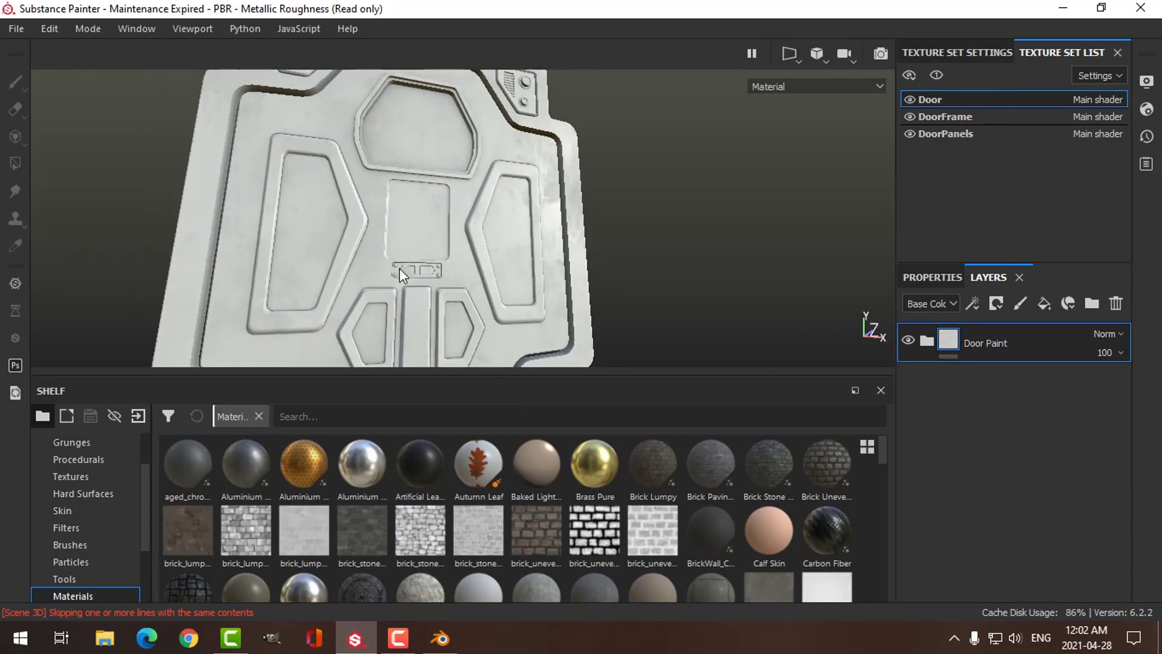
pyautogui.scroll(5, 400, 269)
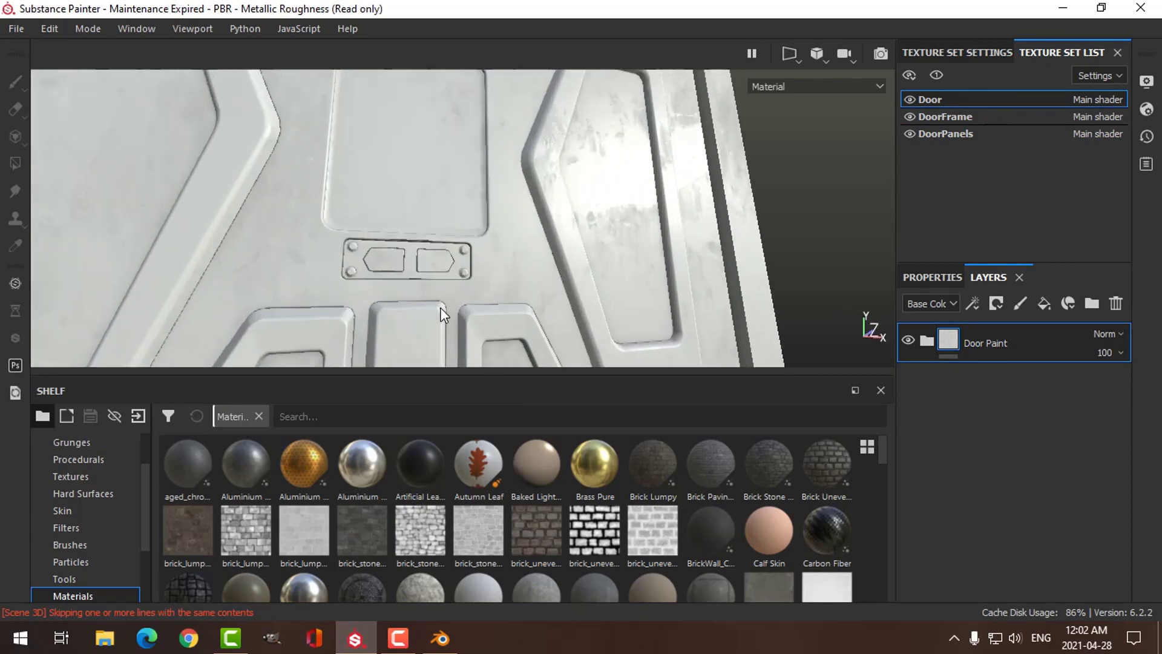
pyautogui.keyDown('alt'); pyautogui.moveTo(440, 308); pyautogui.dragTo(464, 258, button='middle'); pyautogui.keyUp('alt')
pyautogui.scroll(-1, 461, 285)
pyautogui.scroll(5, 458, 283)
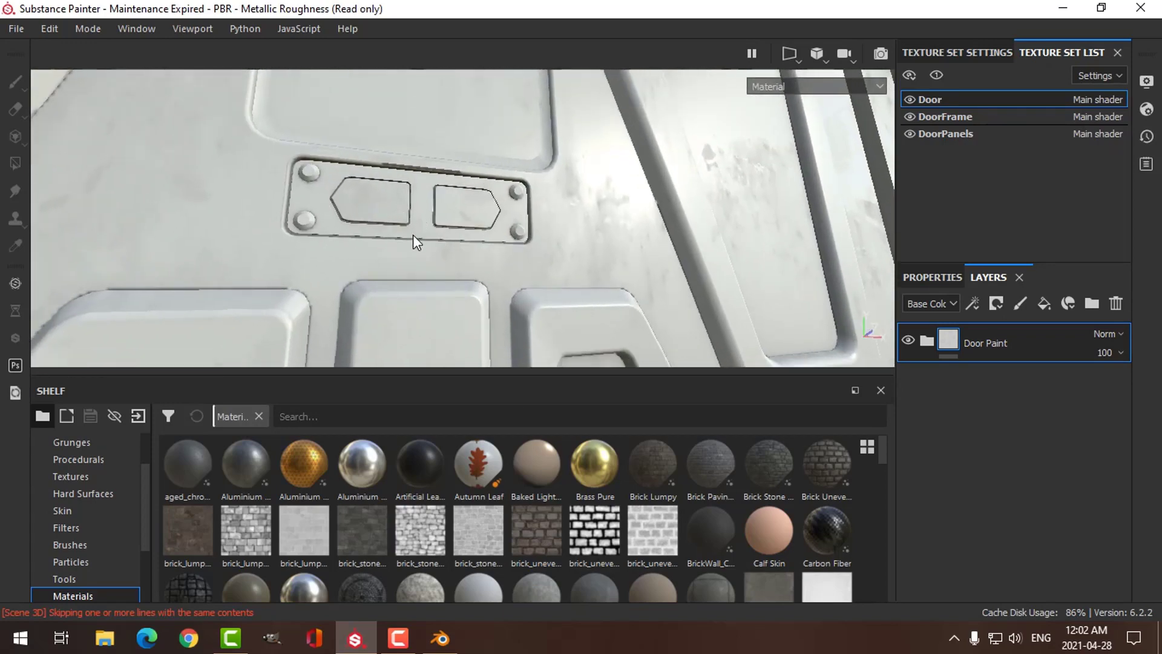
pyautogui.keyDown('alt'); pyautogui.moveTo(413, 234); pyautogui.dragTo(485, 231); pyautogui.keyUp('alt')
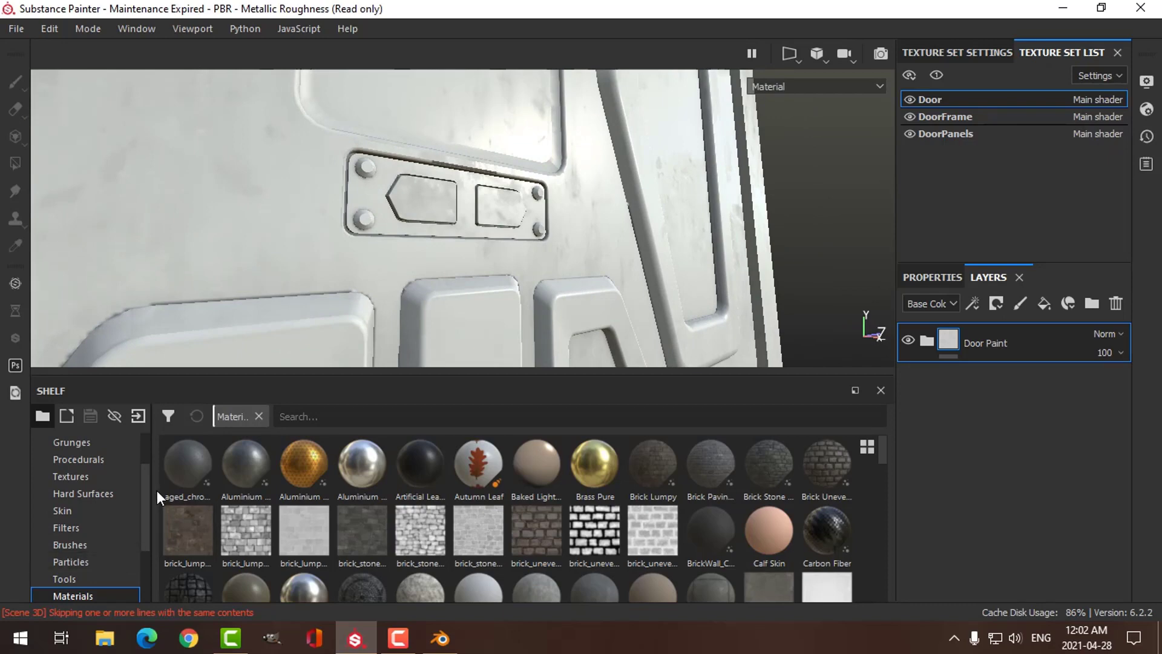
pyautogui.scroll(-2, 143, 482)
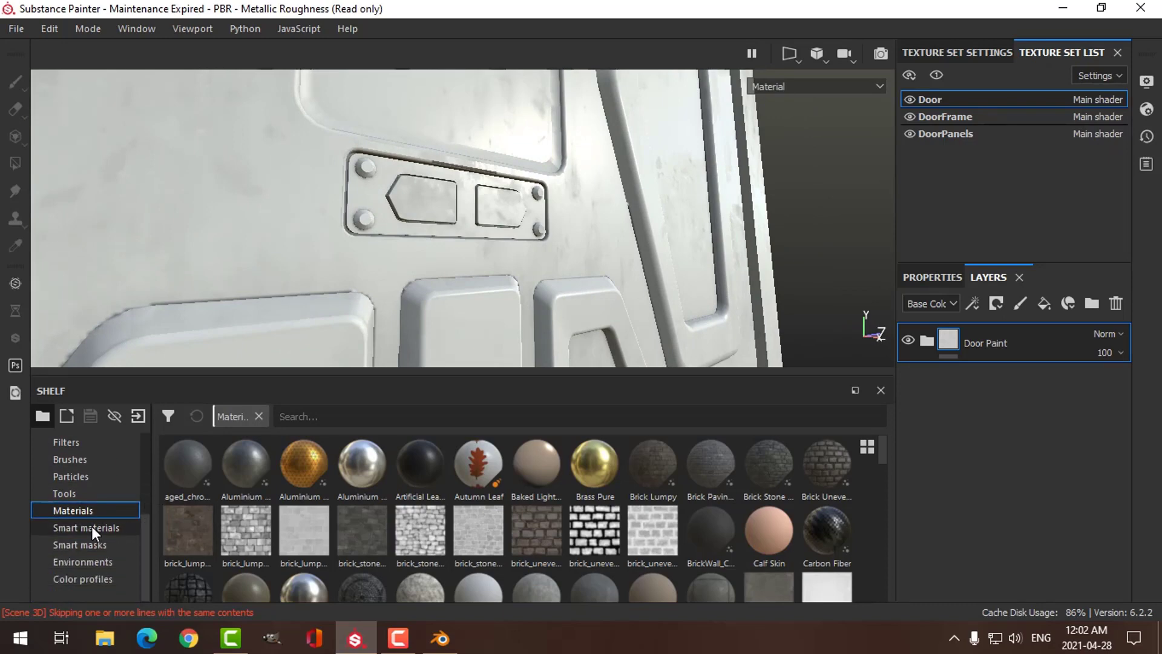
# Step: Drag the Steel Gun Matte smart material from the shelf onto the Door layer stack above Door Paint
pyautogui.moveTo(884, 448); pyautogui.dragTo(877, 566)
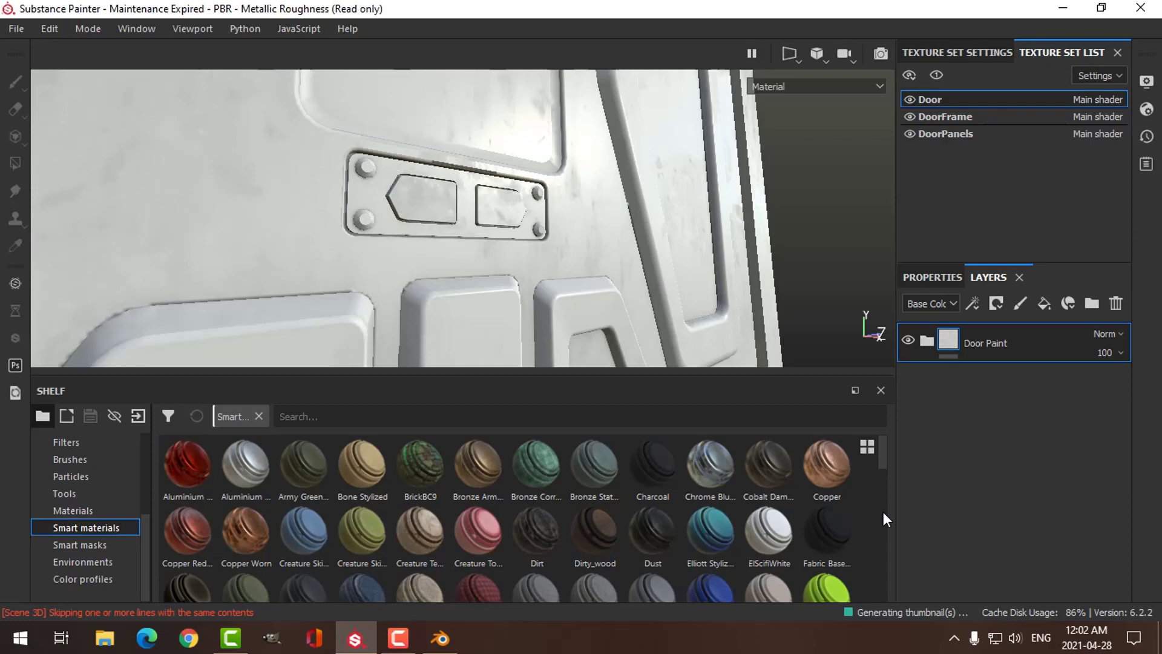
pyautogui.moveTo(883, 458); pyautogui.dragTo(886, 526)
pyautogui.scroll(-10, 886, 533)
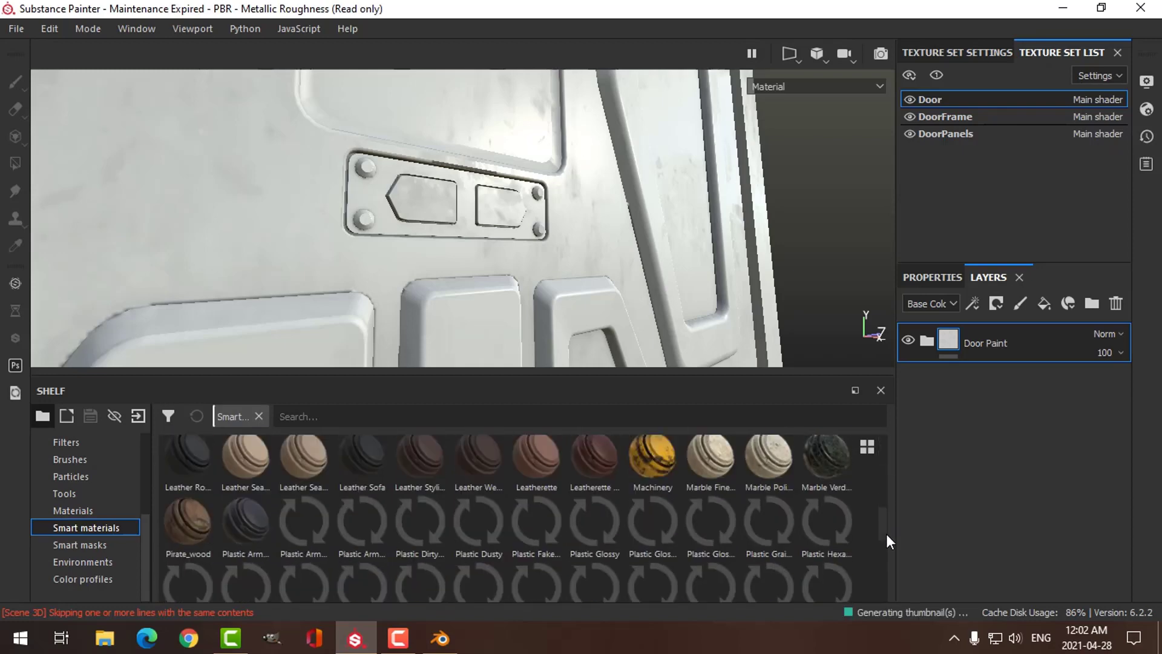
pyautogui.scroll(-2, 886, 561)
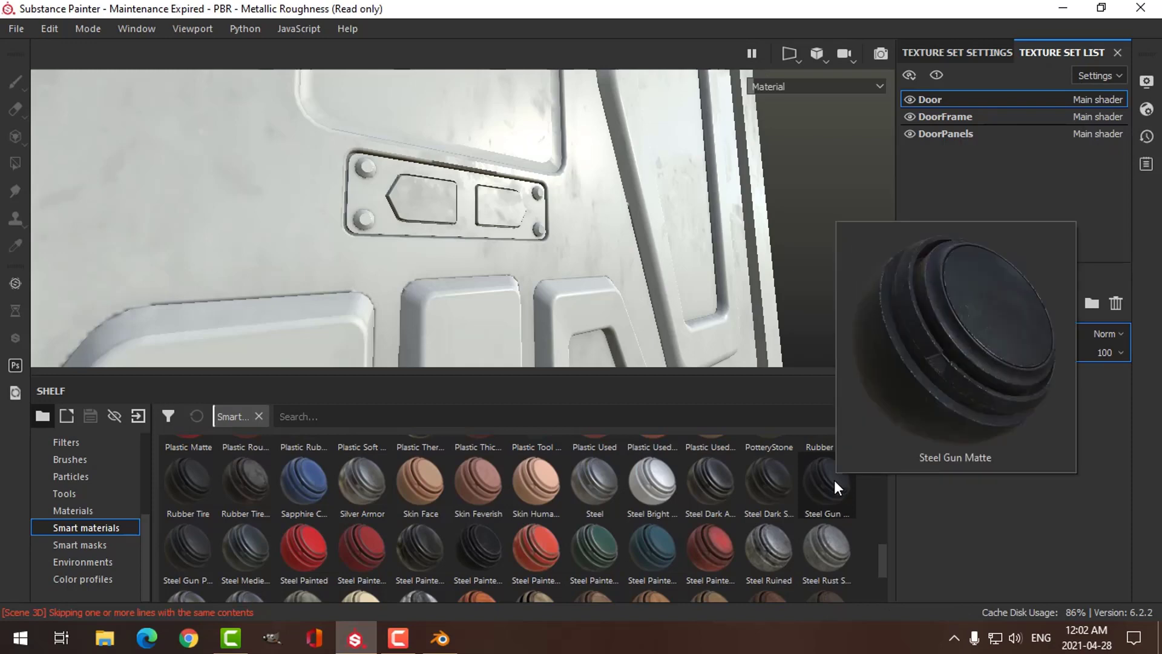
pyautogui.moveTo(834, 481)
pyautogui.mouseDown()
pyautogui.moveTo(943, 340)
pyautogui.moveTo(971, 333)
pyautogui.mouseUp()
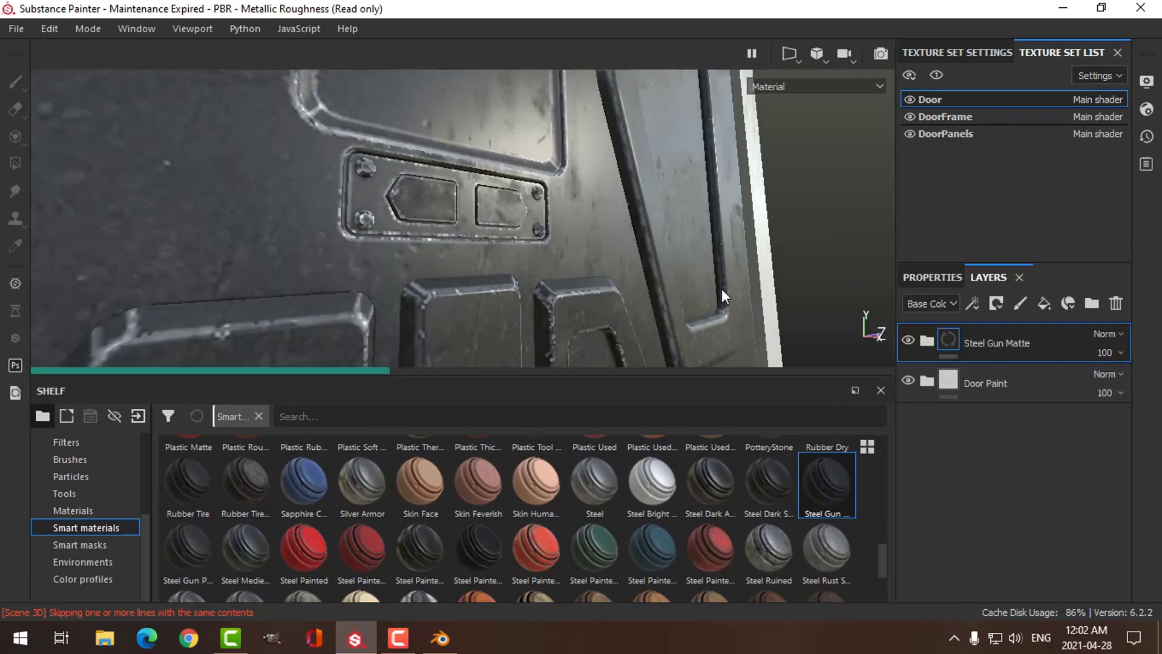
pyautogui.keyDown('alt'); pyautogui.moveTo(648, 231); pyautogui.dragTo(600, 219); pyautogui.keyUp('alt')
pyautogui.scroll(-3, 627, 233)
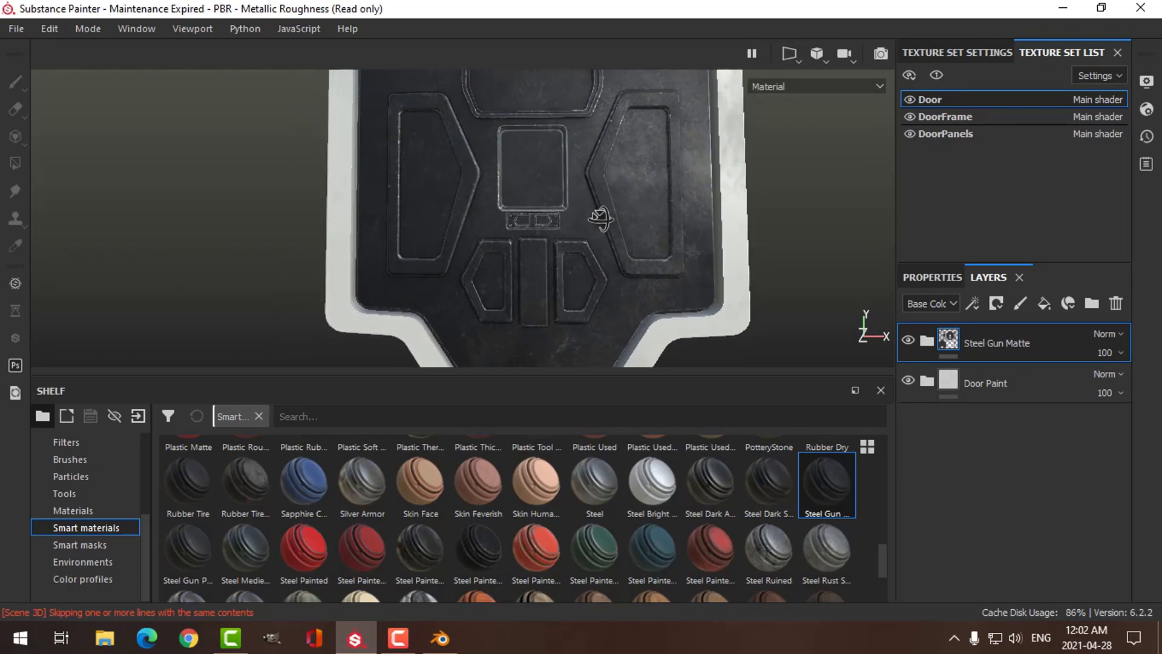
# Step: Add a black mask to the Steel Gun Matte layer so the door shows white paint again
pyautogui.rightClick(972, 339)
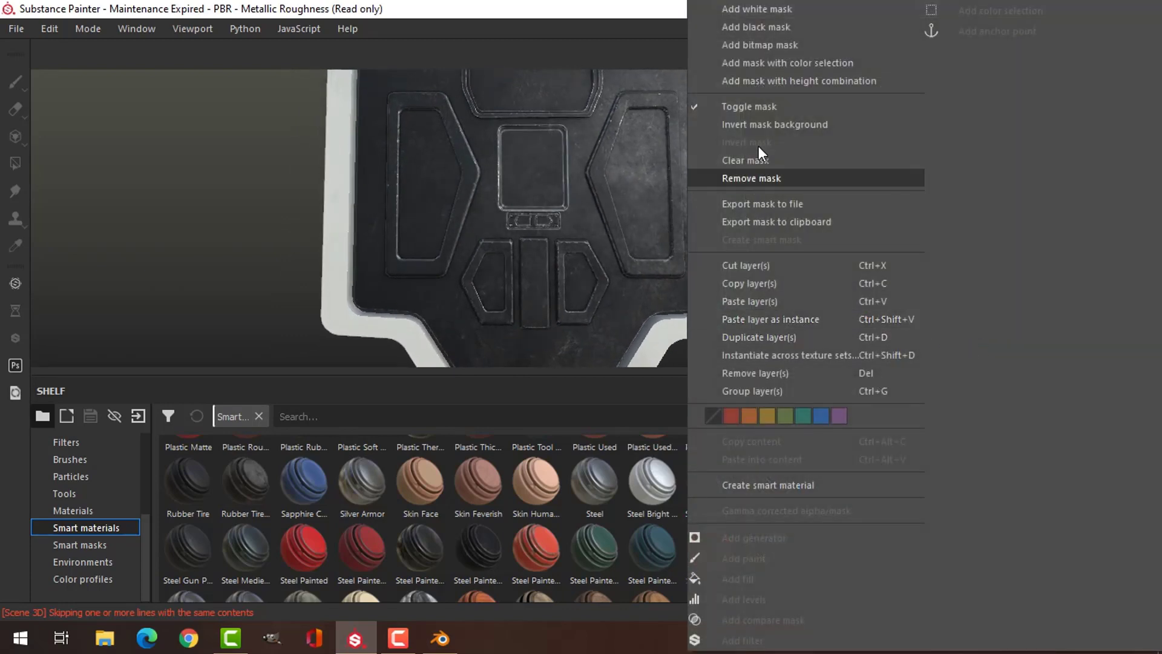
pyautogui.click(768, 27)
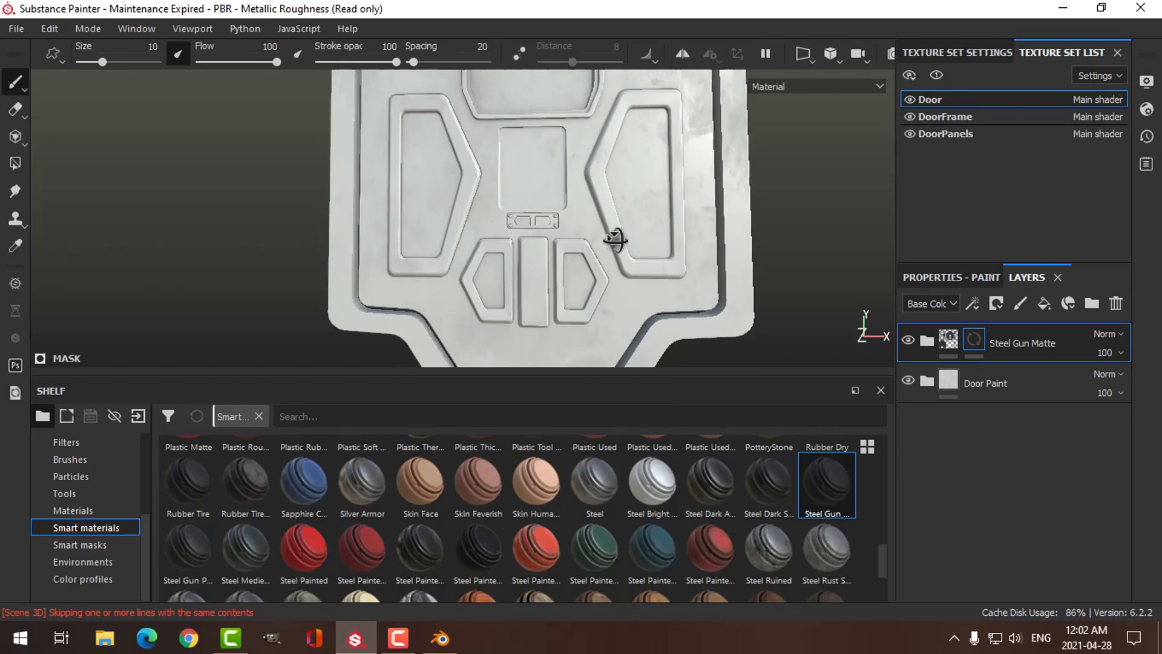
pyautogui.keyDown('alt'); pyautogui.moveTo(616, 240); pyautogui.dragTo(700, 239); pyautogui.keyUp('alt')
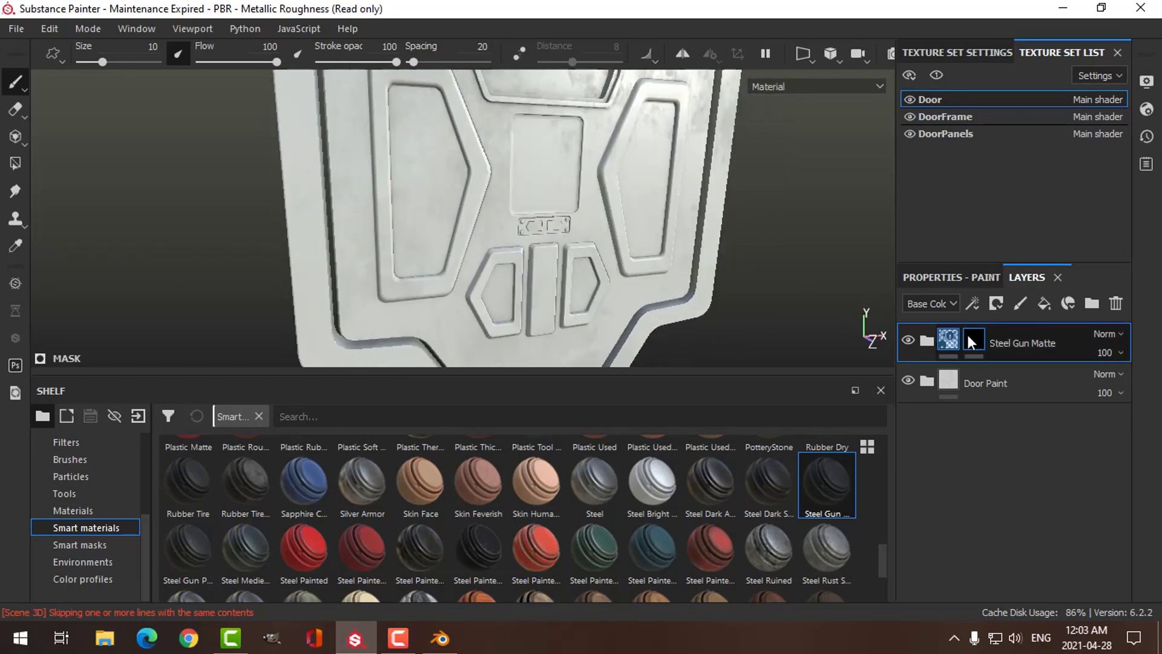
pyautogui.keyDown('alt'); pyautogui.moveTo(718, 285); pyautogui.dragTo(626, 251); pyautogui.keyUp('alt')
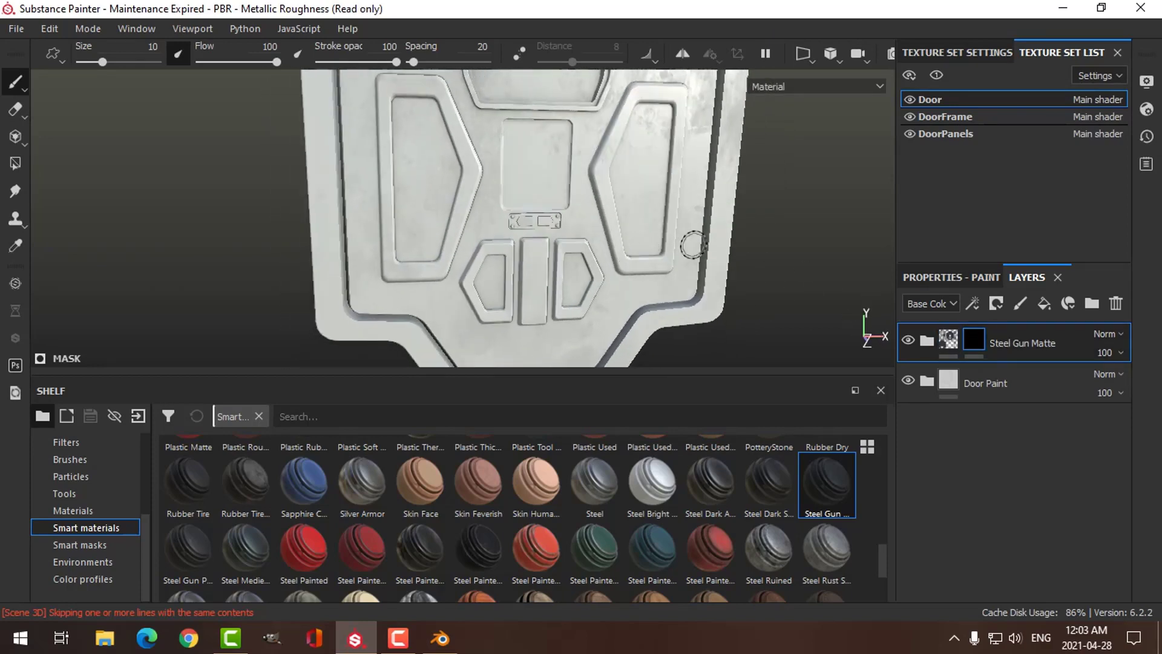
# Step: Switch to Polygon Fill in Mesh fill mode on the Steel Gun Matte mask
pyautogui.click(16, 164)
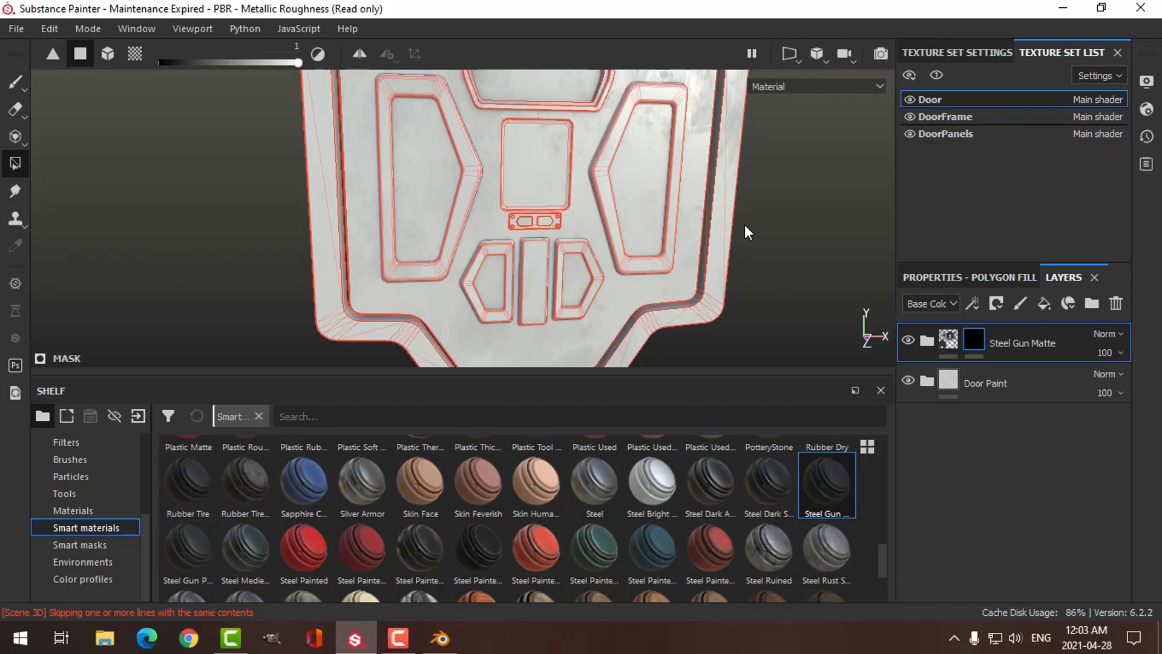
pyautogui.scroll(6, 607, 228)
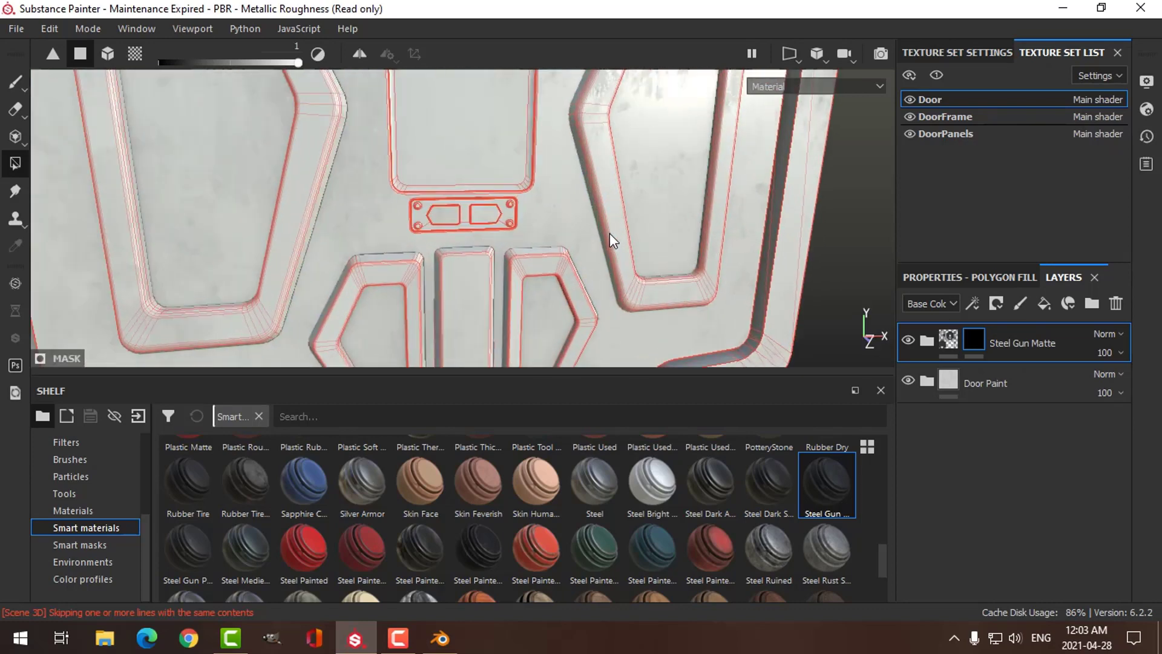
pyautogui.scroll(3, 608, 234)
pyautogui.keyDown('alt'); pyautogui.moveTo(542, 249); pyautogui.dragTo(589, 253); pyautogui.keyUp('alt')
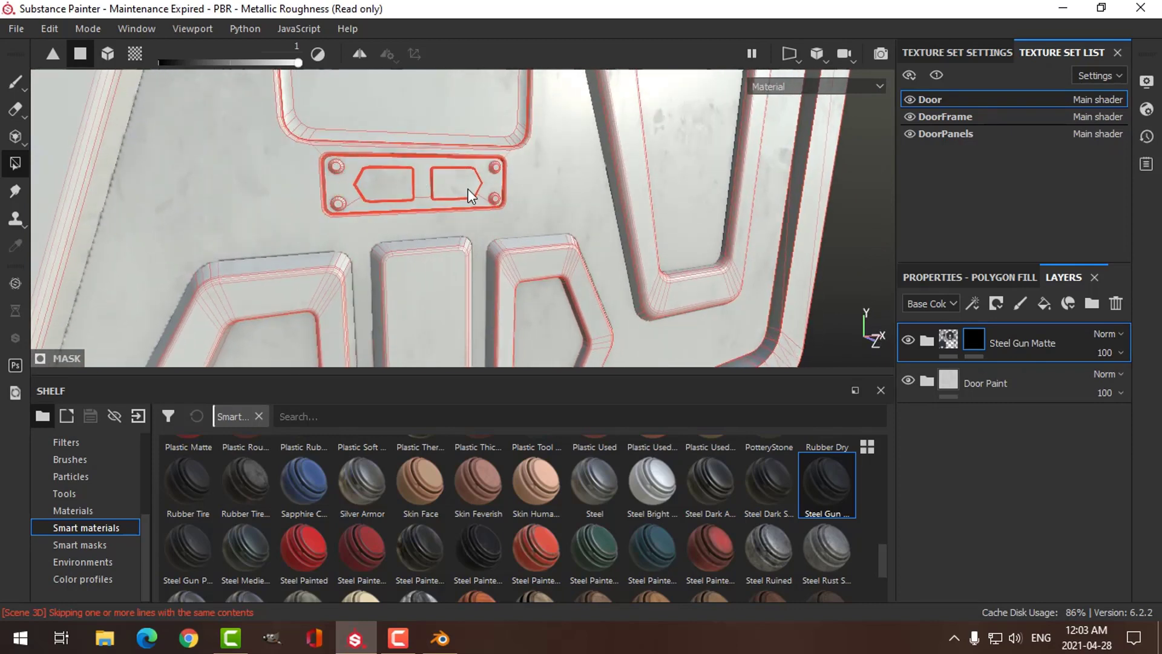
pyautogui.click(946, 276)
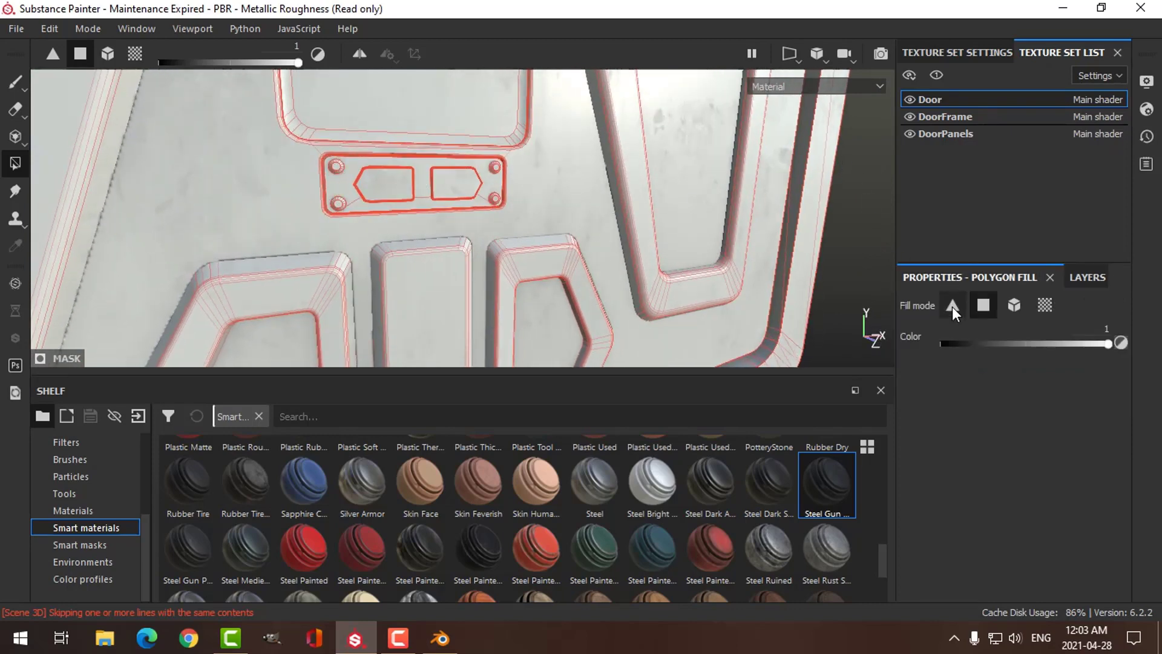
pyautogui.click(1013, 305)
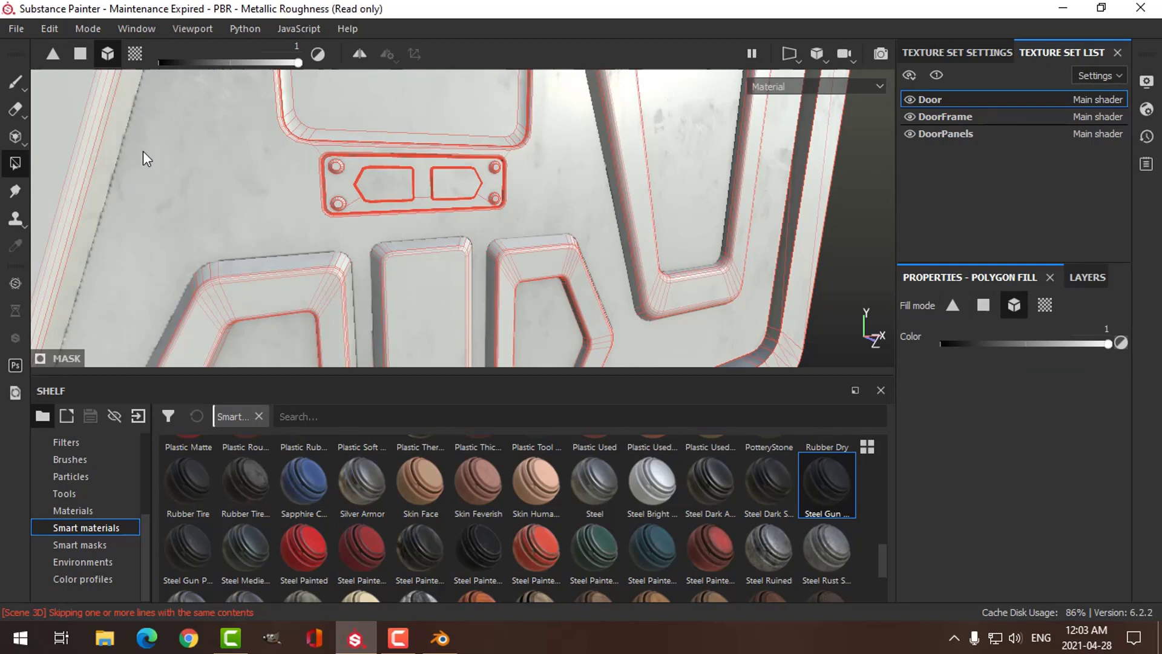
# Step: Reveal steel on the central bolted plate and its upper and lower-right bolts
pyautogui.click(338, 184)
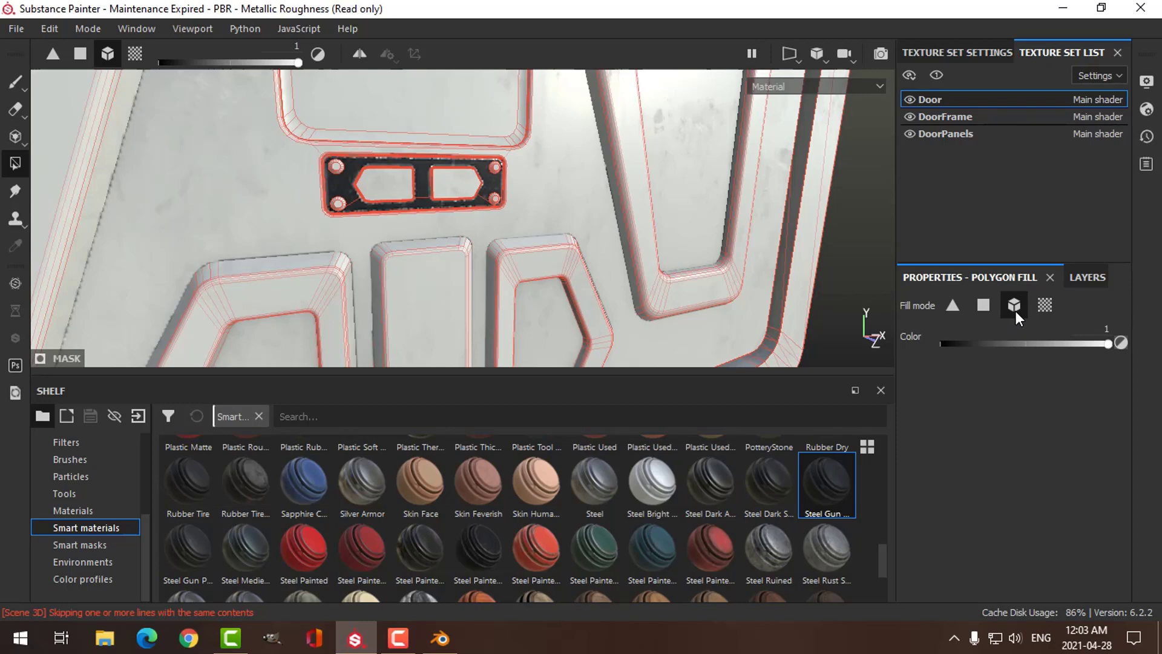
pyautogui.keyDown('alt'); pyautogui.moveTo(416, 176); pyautogui.dragTo(497, 212); pyautogui.keyUp('alt')
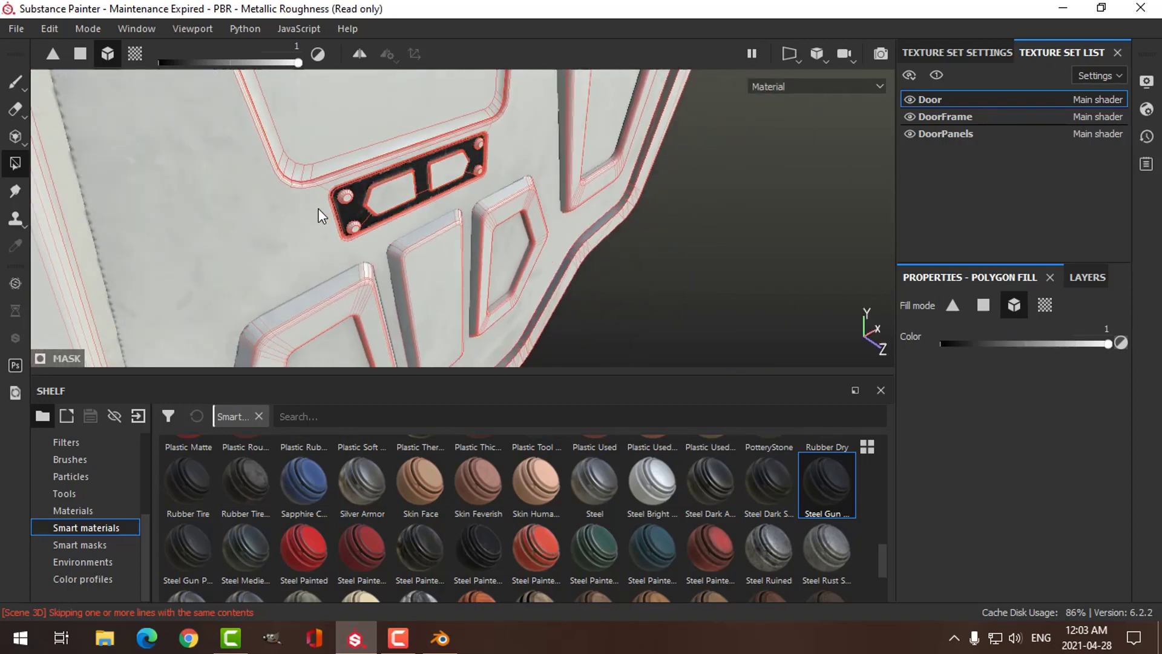
pyautogui.scroll(5, 319, 202)
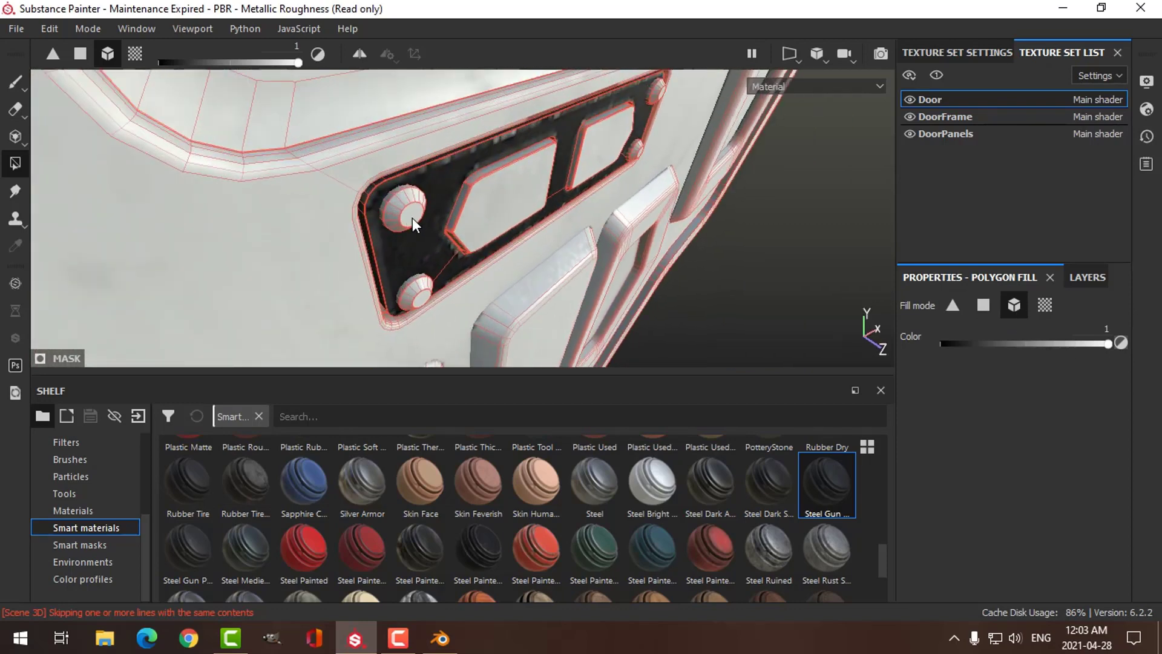
pyautogui.click(412, 219)
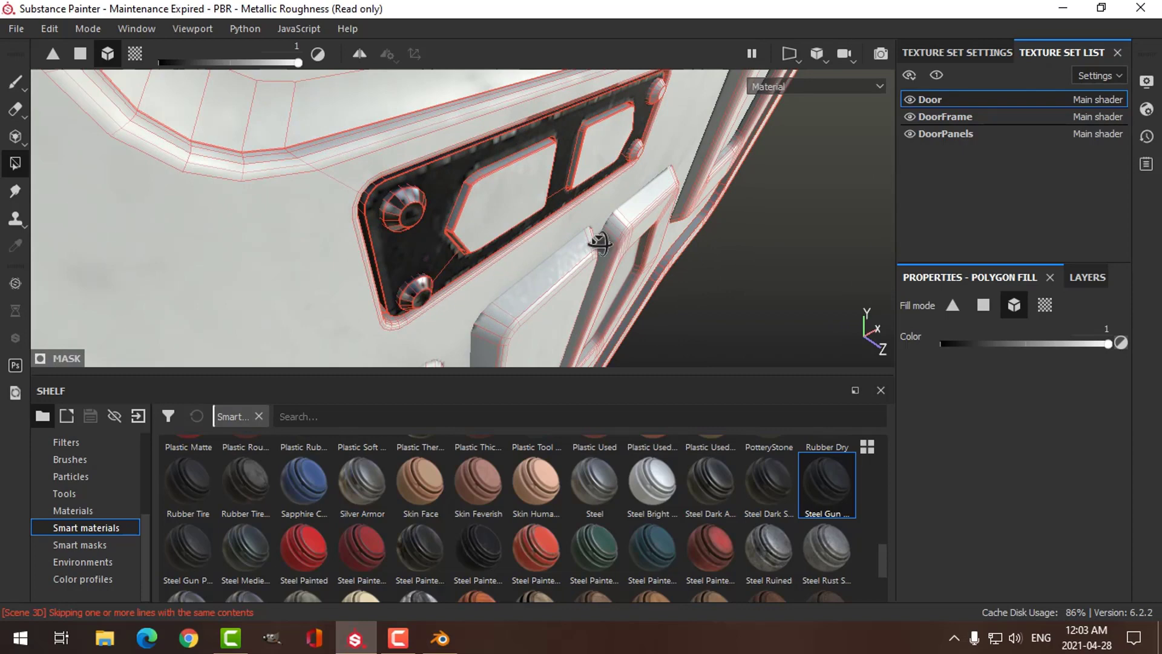
pyautogui.keyDown('alt'); pyautogui.moveTo(599, 243); pyautogui.dragTo(582, 154); pyautogui.keyUp('alt')
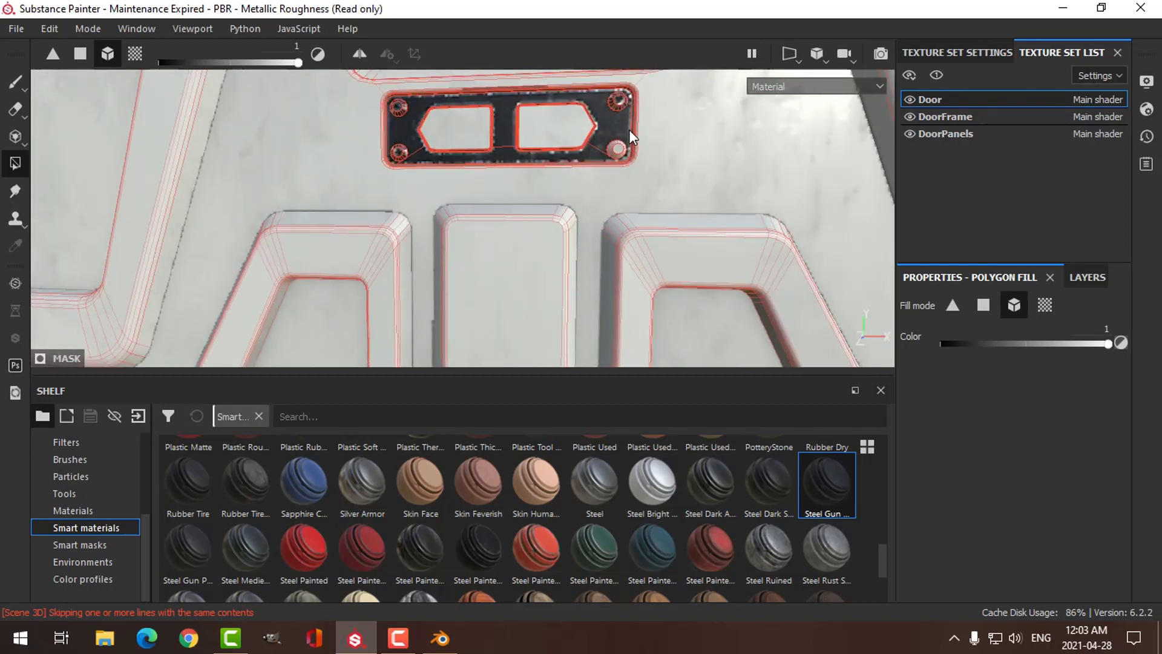
pyautogui.click(620, 149)
pyautogui.keyDown('alt'); pyautogui.moveTo(575, 179); pyautogui.dragTo(629, 194); pyautogui.keyUp('alt')
pyautogui.scroll(-3, 579, 214)
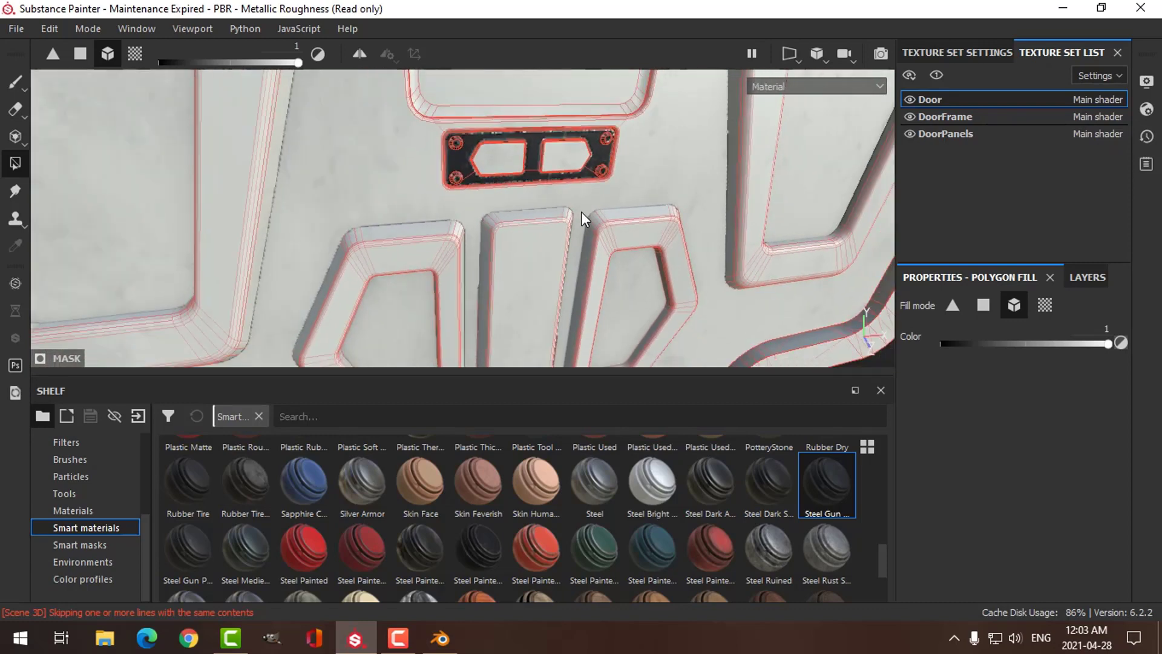
# Step: Return to the Paint brush tool and look over the door
pyautogui.click(11, 84)
pyautogui.moveTo(640, 272)
pyautogui.keyDown('alt'); pyautogui.mouseDown()
pyautogui.moveTo(602, 252)
pyautogui.moveTo(608, 299)
pyautogui.moveTo(591, 251)
pyautogui.moveTo(669, 255)
pyautogui.moveTo(682, 292)
pyautogui.moveTo(576, 260)
pyautogui.moveTo(516, 267)
pyautogui.moveTo(611, 281)
pyautogui.moveTo(584, 277)
pyautogui.mouseUp(); pyautogui.keyUp('alt')
pyautogui.scroll(2, 582, 279)
pyautogui.scroll(-5, 583, 278)
# Step: Add Fill layer 1 above Steel Gun Matte and give it a black mask
pyautogui.click(1045, 278)
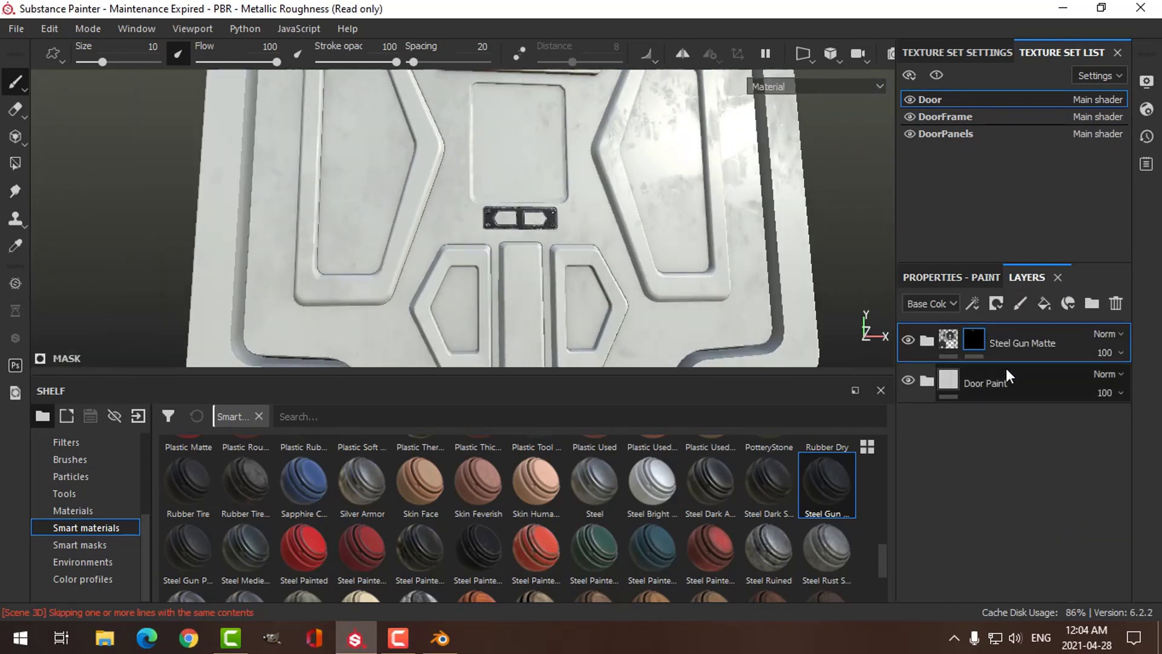
pyautogui.doubleClick(1012, 343)
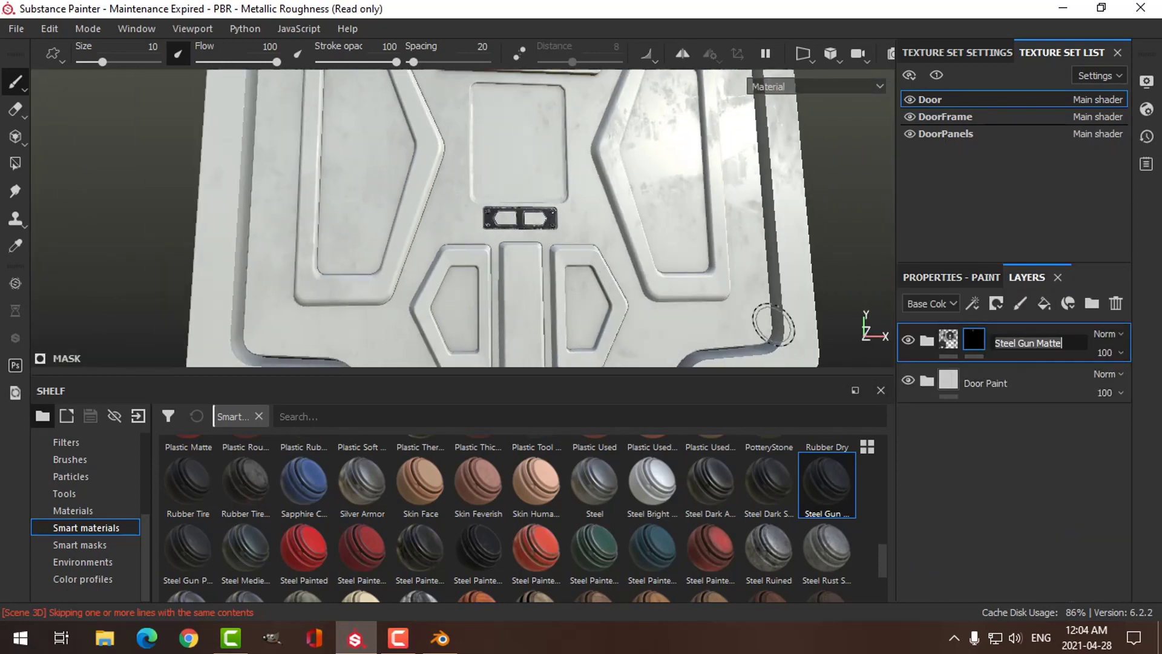
pyautogui.press('Return')
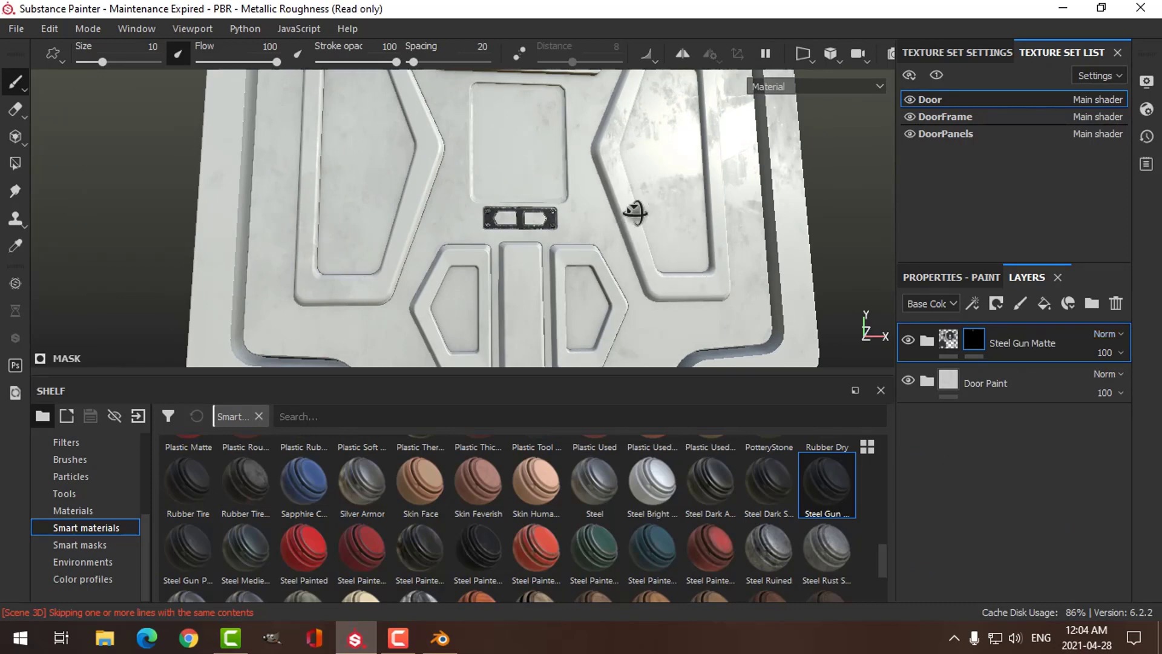
pyautogui.moveTo(635, 215)
pyautogui.keyDown('alt'); pyautogui.mouseDown()
pyautogui.moveTo(651, 260)
pyautogui.moveTo(647, 322)
pyautogui.moveTo(641, 278)
pyautogui.mouseUp(); pyautogui.keyUp('alt')
pyautogui.keyDown('alt'); pyautogui.moveTo(641, 270); pyautogui.dragTo(631, 314, button='middle'); pyautogui.keyUp('alt')
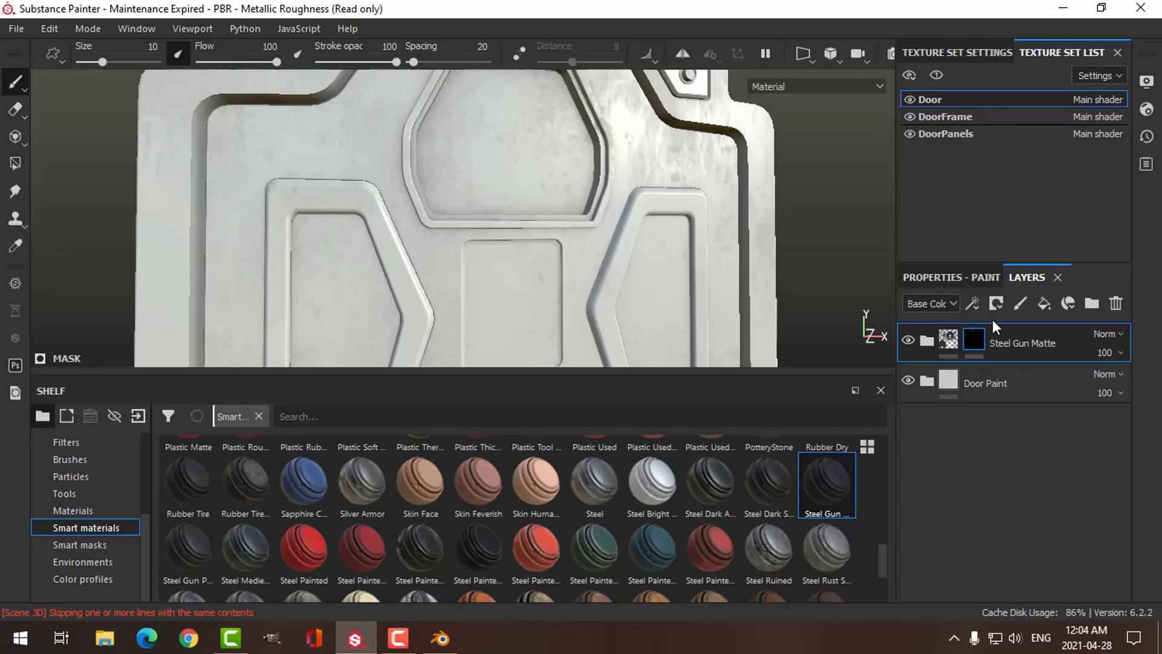
pyautogui.click(1044, 302)
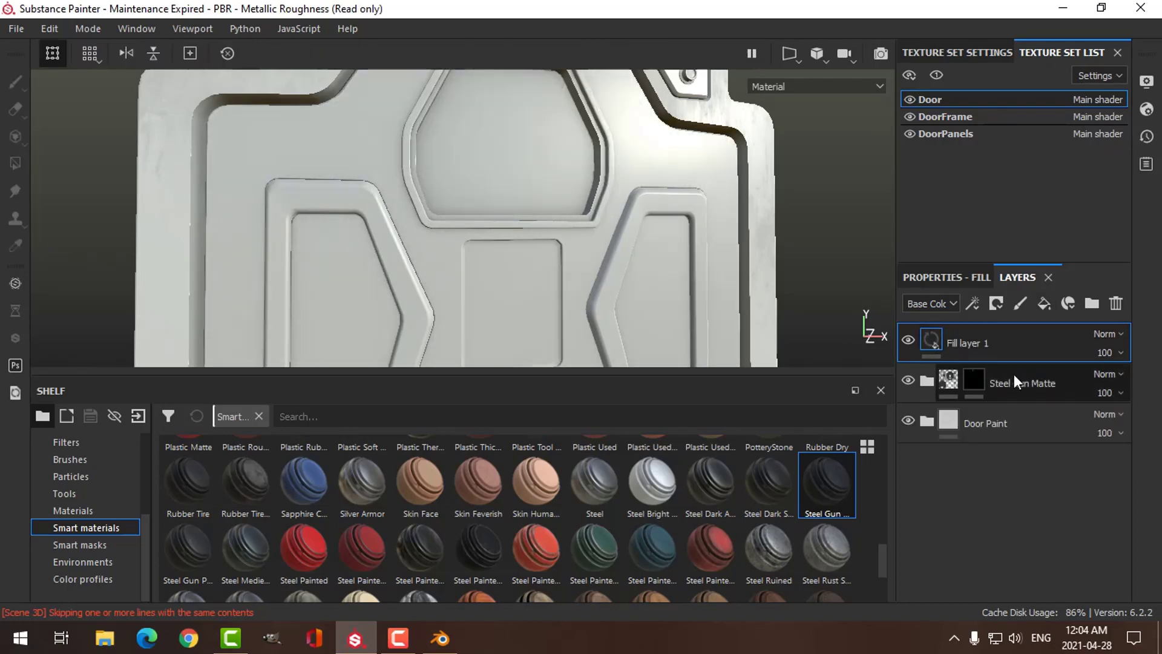
pyautogui.click(996, 303)
pyautogui.click(1009, 337)
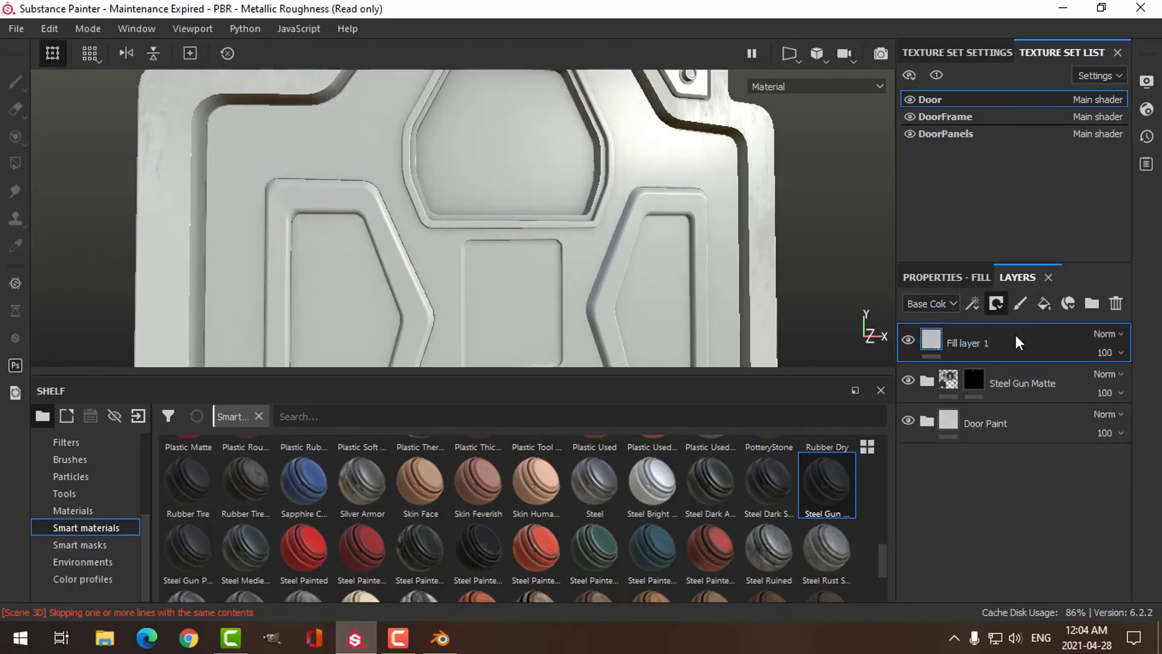
pyautogui.keyDown('alt'); pyautogui.moveTo(670, 267); pyautogui.dragTo(633, 265); pyautogui.keyUp('alt')
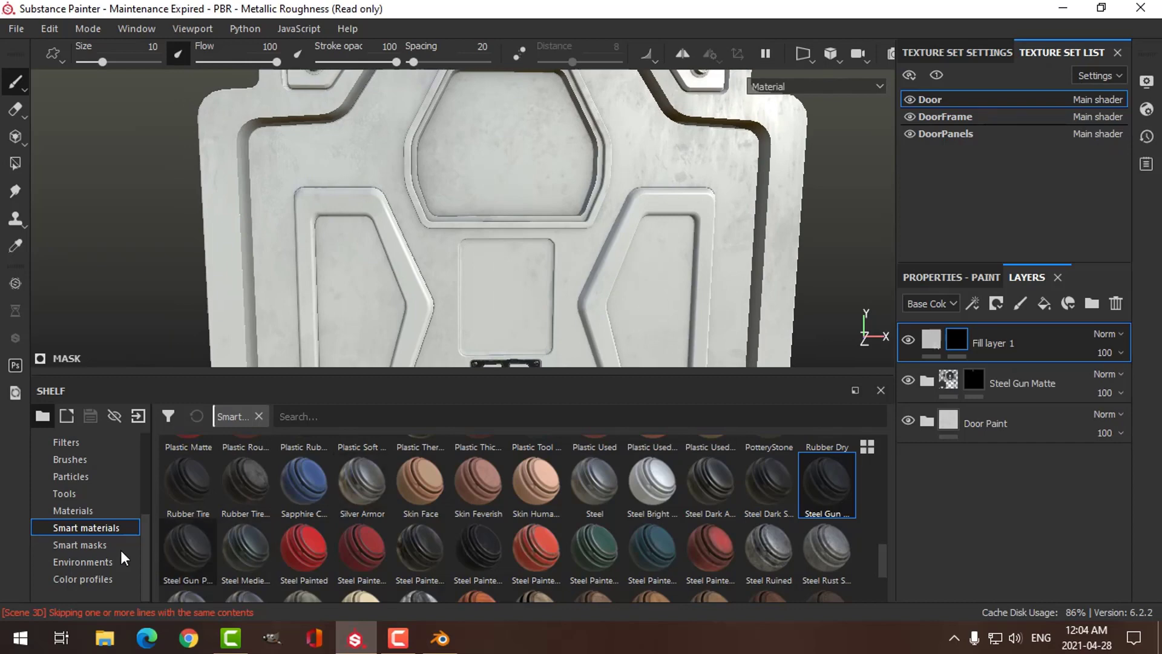
# Step: Drag the Plastic PVC material from the shelf's Materials onto the Door layer stack
pyautogui.click(71, 510)
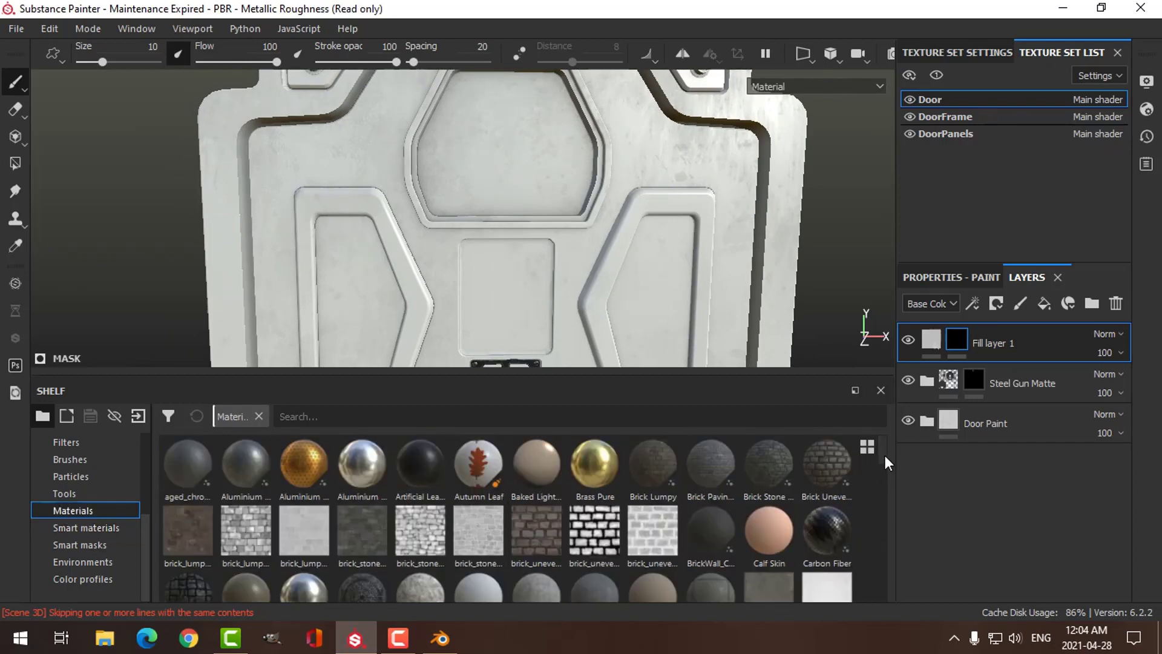
pyautogui.scroll(-10, 885, 485)
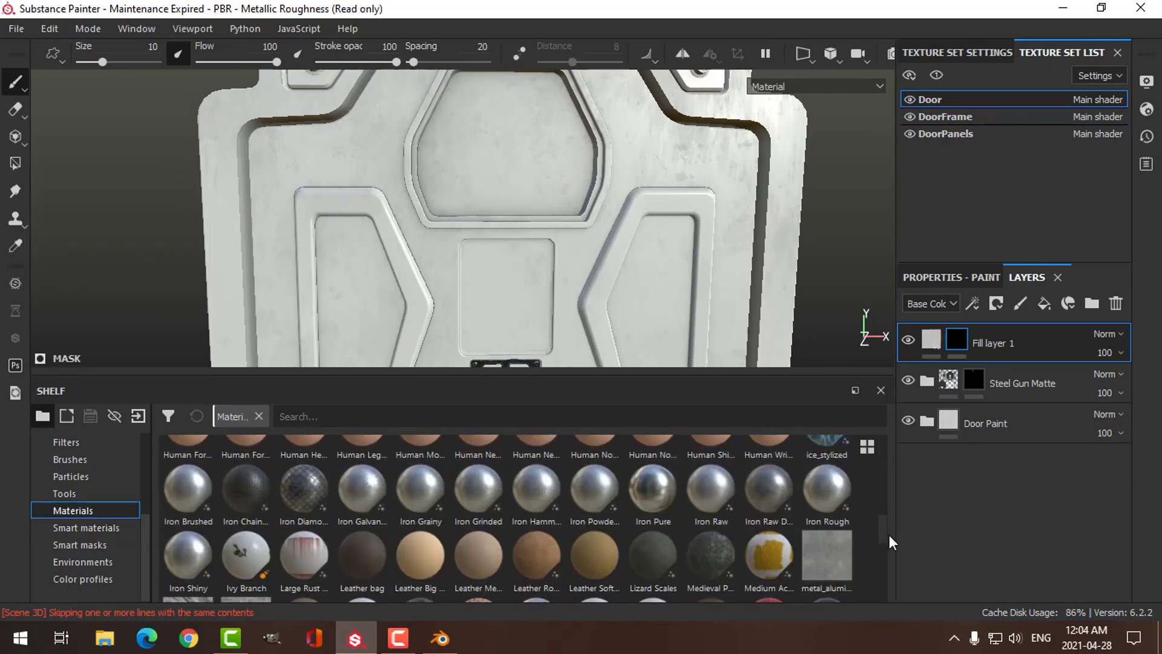
pyautogui.scroll(-3, 848, 557)
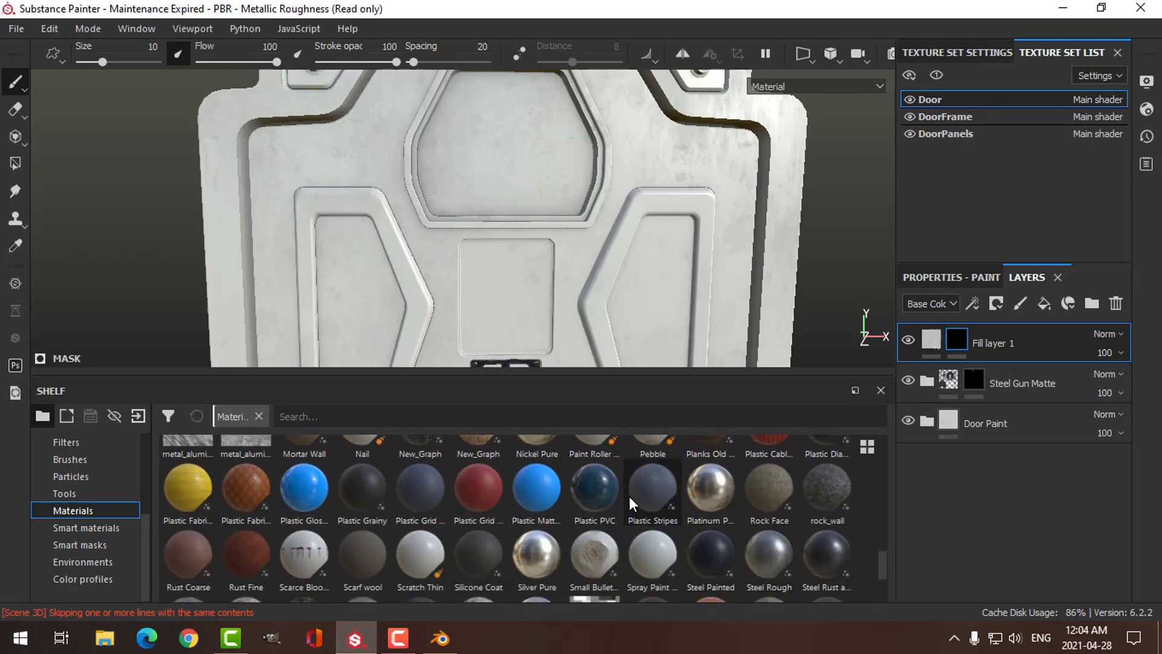
pyautogui.moveTo(607, 497)
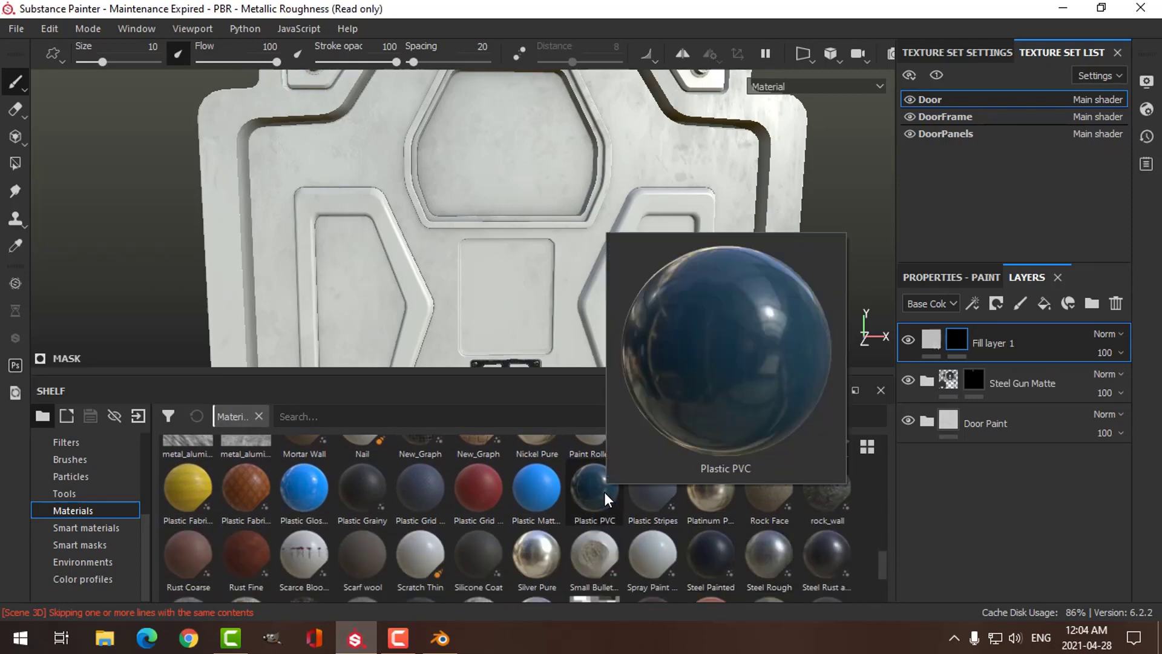
pyautogui.moveTo(607, 498); pyautogui.dragTo(990, 329)
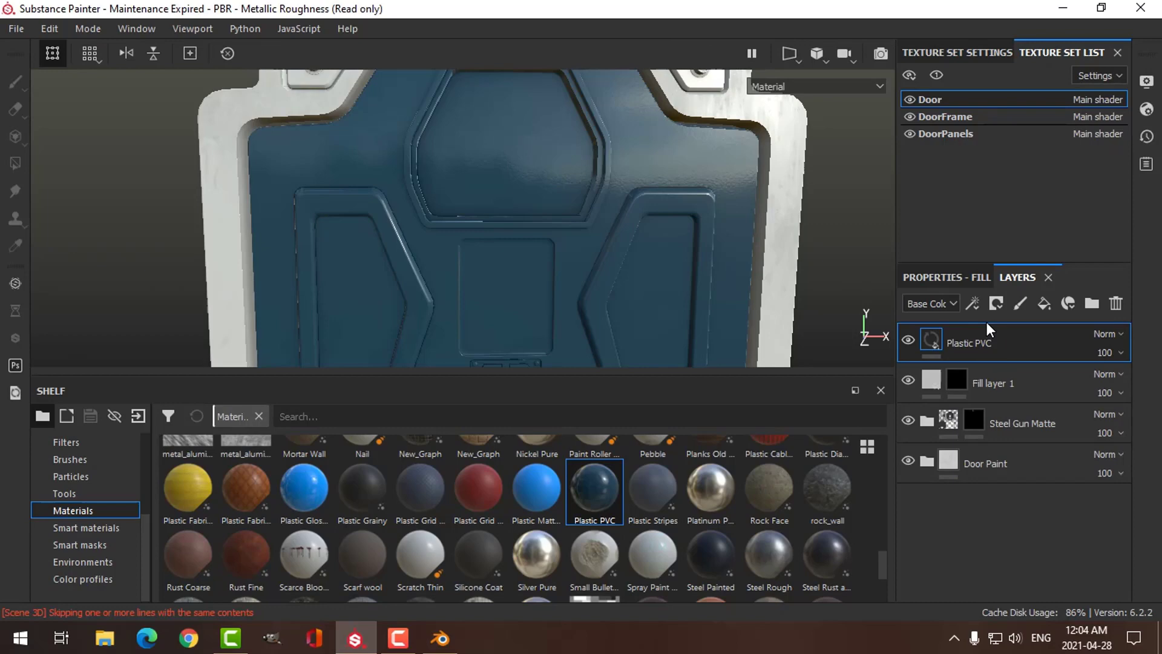
# Step: Darken the Plastic PVC base colour to near-black blue, value about 0.009
pyautogui.click(986, 282)
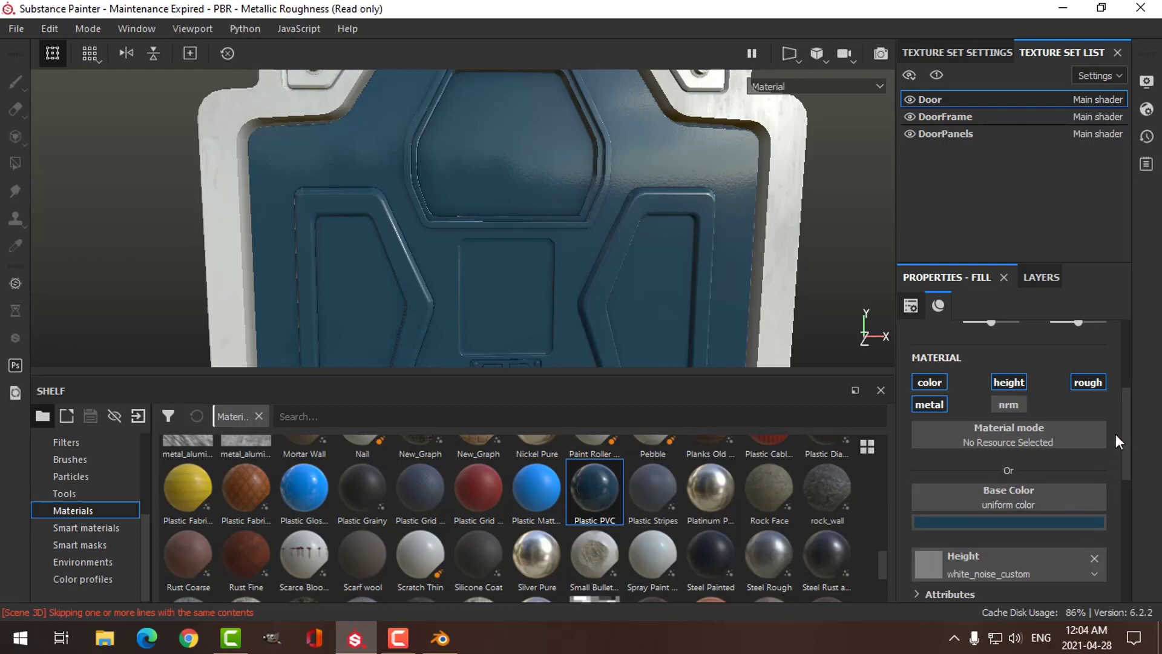
pyautogui.moveTo(1126, 430); pyautogui.dragTo(1128, 455)
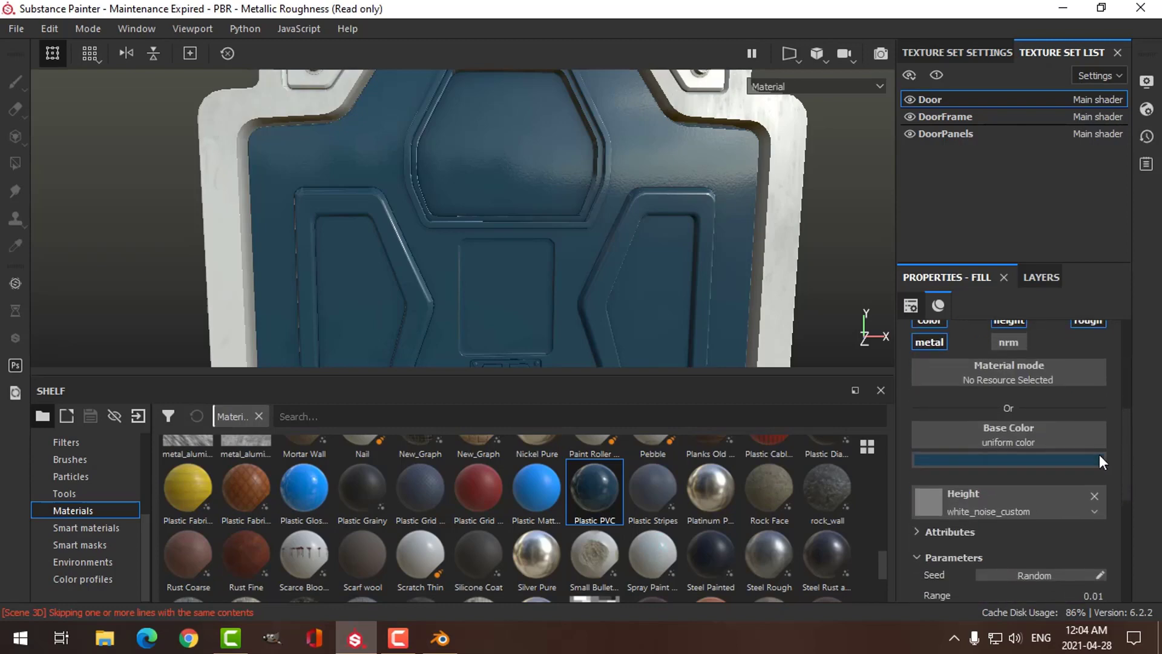
pyautogui.click(1033, 462)
pyautogui.moveTo(1140, 382); pyautogui.dragTo(1143, 411)
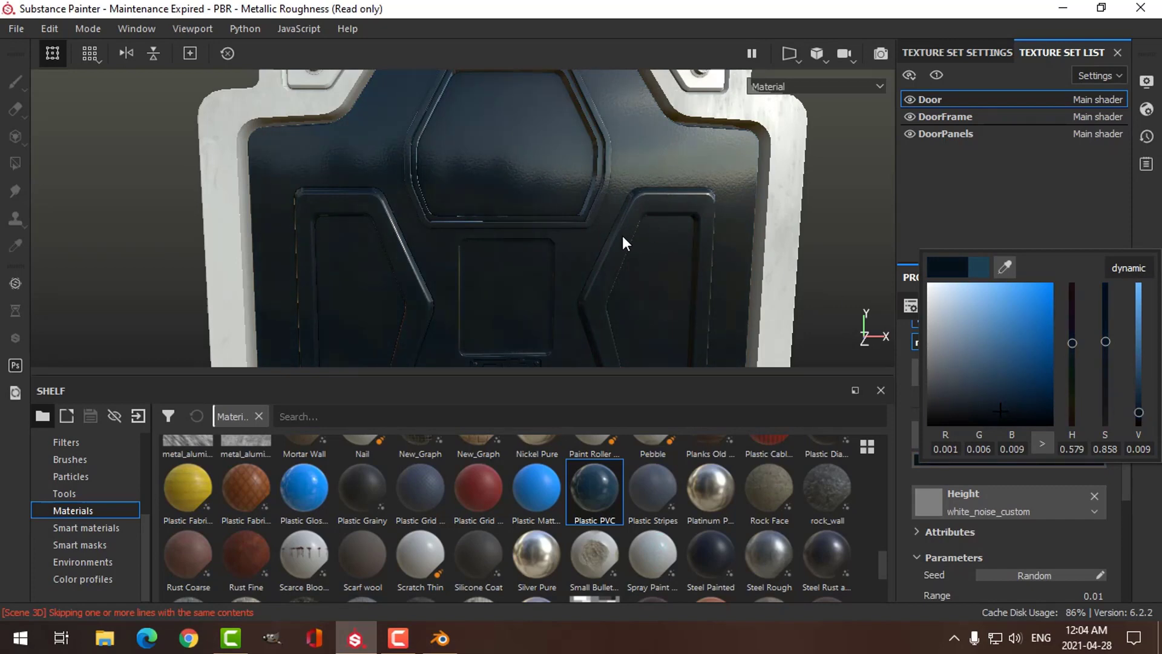
pyautogui.keyDown('alt'); pyautogui.moveTo(623, 242); pyautogui.dragTo(661, 228); pyautogui.keyUp('alt')
pyautogui.click(1036, 277)
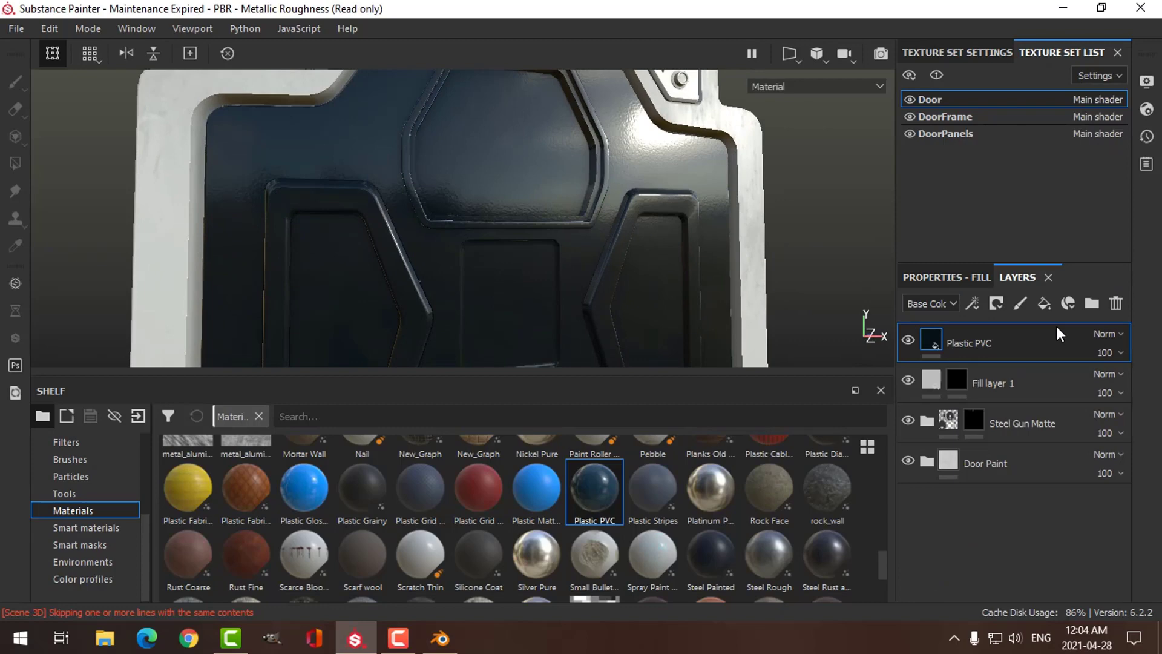
# Step: Black-mask the Plastic PVC layer and polygon-fill the hexagonal door window with it
pyautogui.click(996, 303)
pyautogui.click(1024, 341)
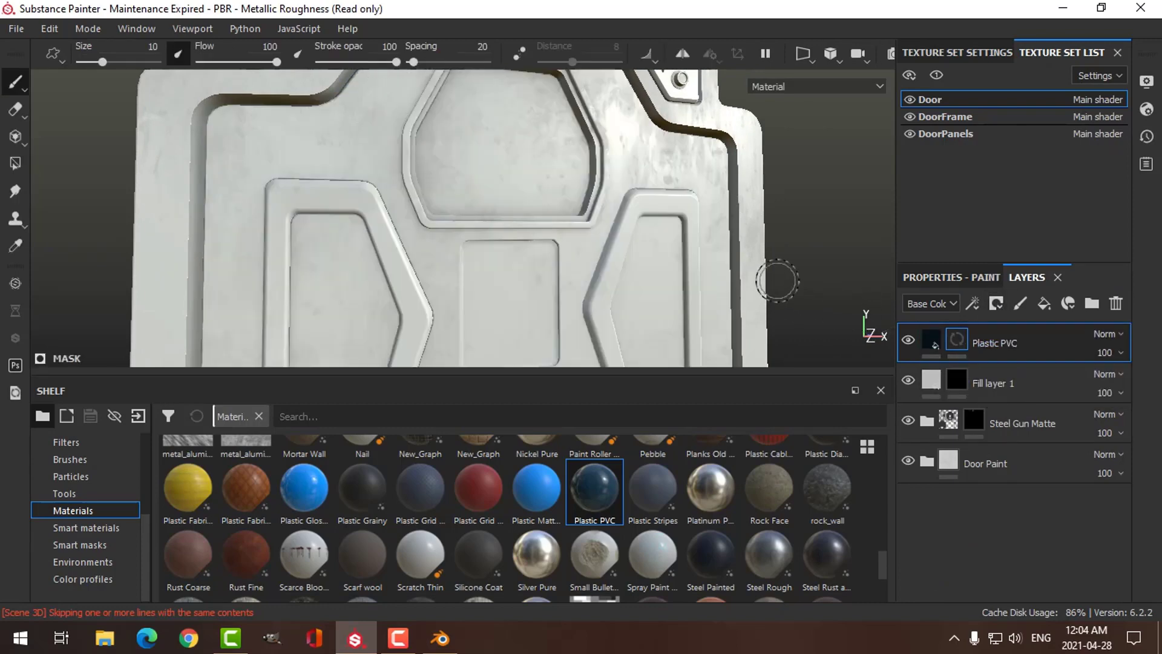
pyautogui.click(15, 163)
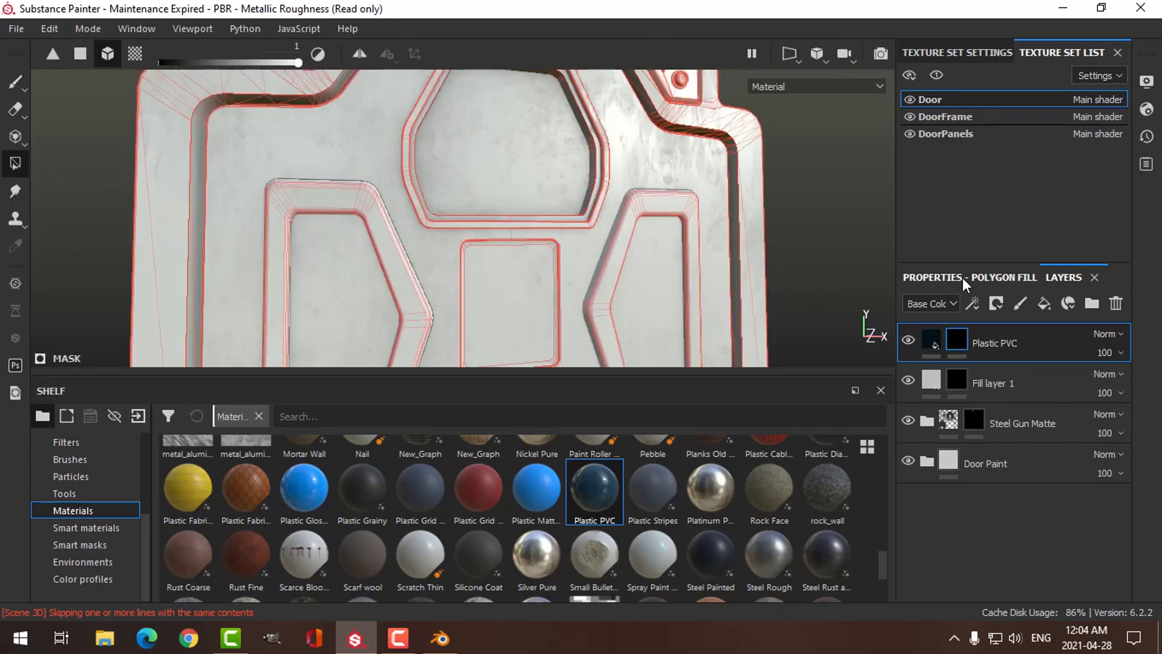
pyautogui.click(988, 277)
pyautogui.click(504, 163)
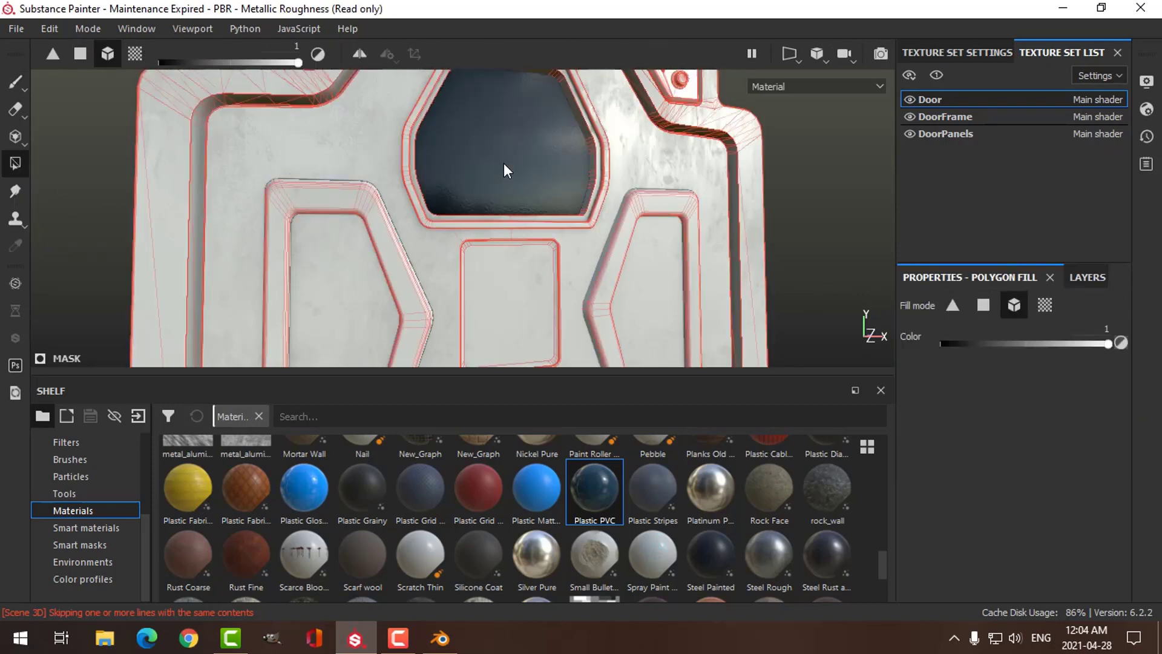
pyautogui.moveTo(576, 196)
pyautogui.keyDown('alt'); pyautogui.mouseDown()
pyautogui.moveTo(554, 200)
pyautogui.moveTo(644, 202)
pyautogui.moveTo(532, 228)
pyautogui.moveTo(629, 227)
pyautogui.moveTo(630, 207)
pyautogui.moveTo(664, 200)
pyautogui.moveTo(622, 236)
pyautogui.moveTo(563, 211)
pyautogui.moveTo(611, 218)
pyautogui.moveTo(584, 231)
pyautogui.moveTo(648, 226)
pyautogui.moveTo(636, 229)
pyautogui.mouseUp(); pyautogui.keyUp('alt')
# Step: Switch back to the Paint brush and orbit to a frontal view of the door
pyautogui.click(15, 81)
pyautogui.scroll(-3, 639, 234)
pyautogui.scroll(2, 622, 228)
pyautogui.scroll(4, 623, 228)
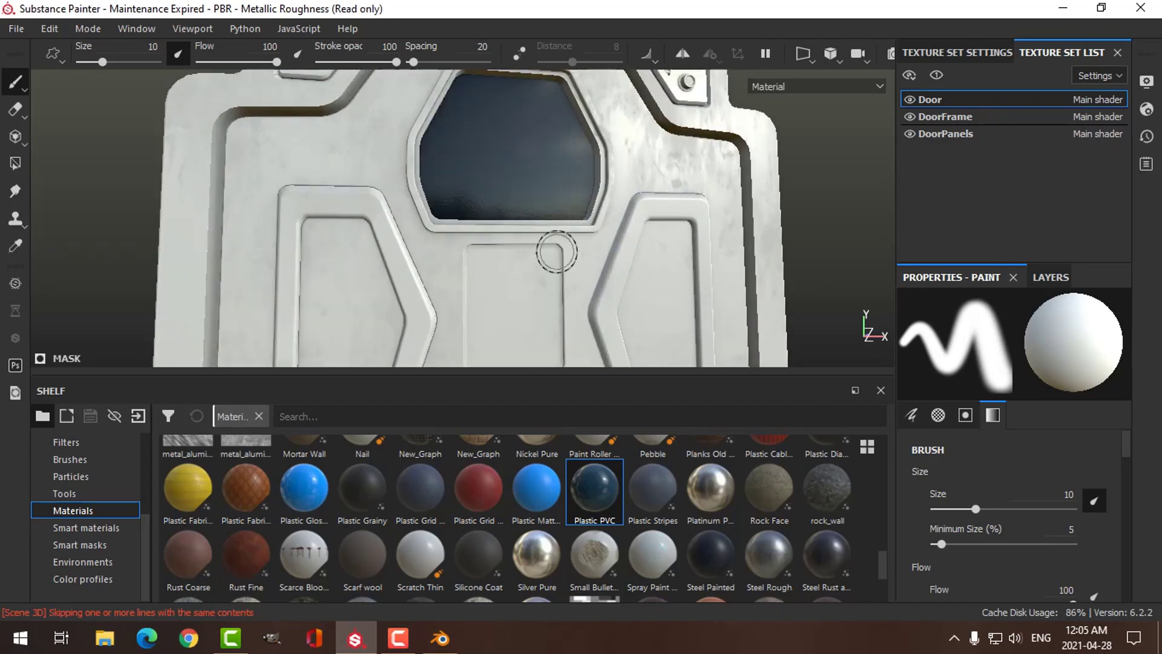
pyautogui.keyDown('alt'); pyautogui.moveTo(557, 252); pyautogui.dragTo(630, 230); pyautogui.keyUp('alt')
pyautogui.keyDown('alt'); pyautogui.moveTo(630, 231); pyautogui.dragTo(594, 283, button='middle'); pyautogui.keyUp('alt')
pyautogui.keyDown('alt'); pyautogui.moveTo(594, 282); pyautogui.dragTo(567, 252); pyautogui.keyUp('alt')
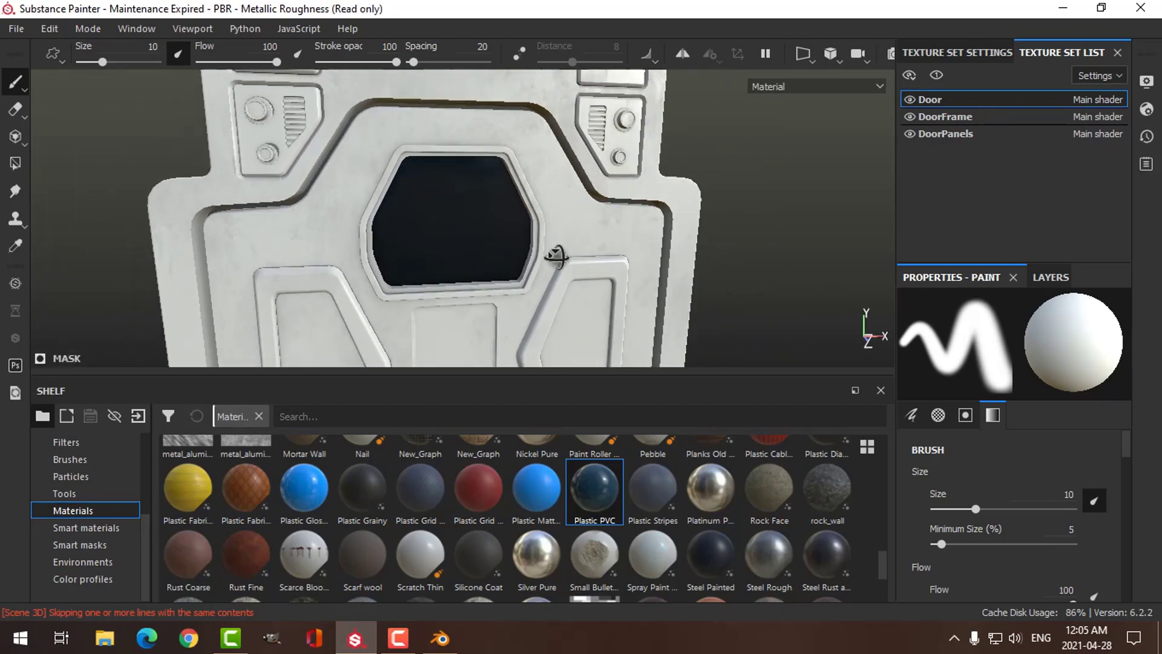
# Step: Switch to the DoorPanels texture set and collapse its Door Paint group
pyautogui.click(1053, 277)
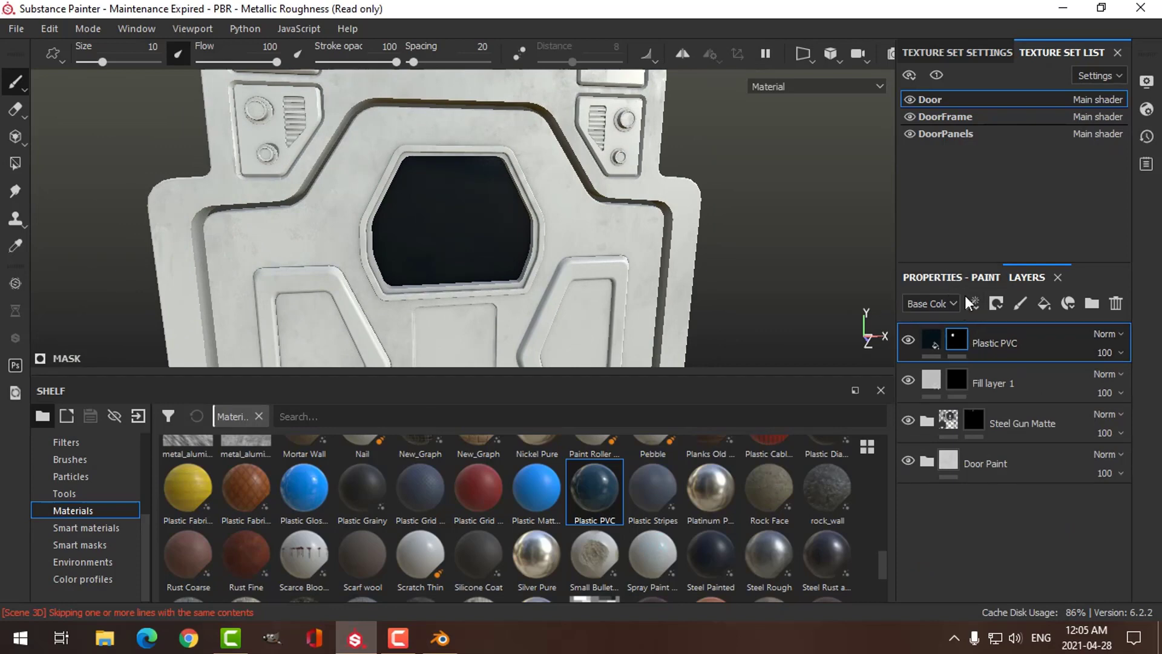
pyautogui.click(972, 279)
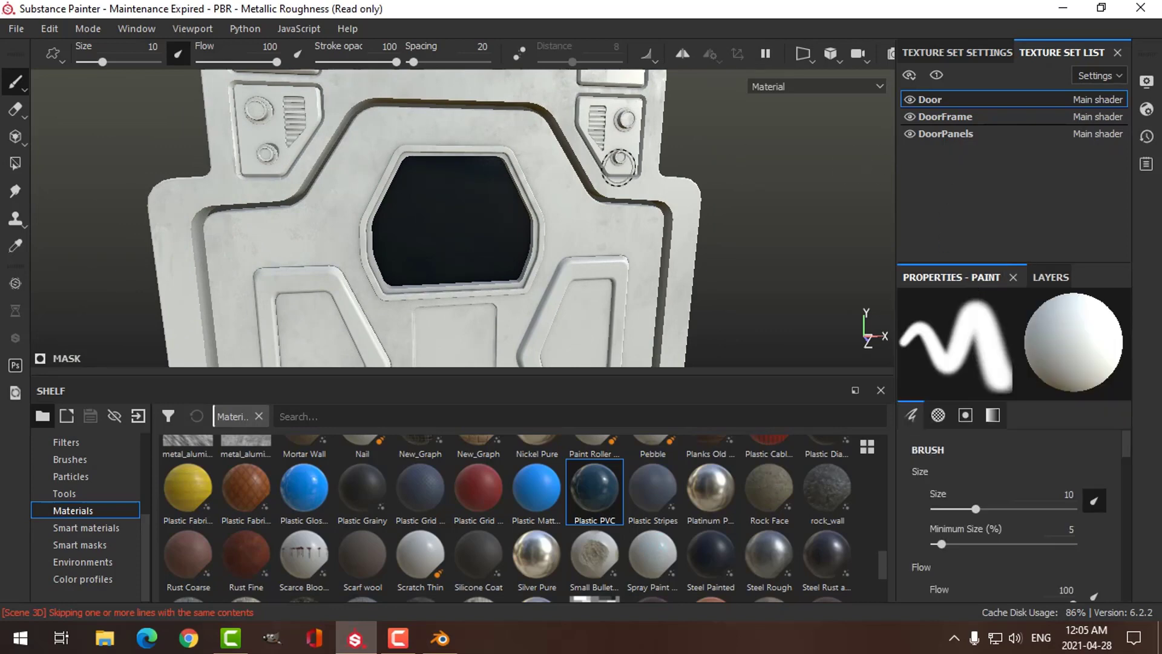
pyautogui.moveTo(618, 167)
pyautogui.keyDown('alt'); pyautogui.mouseDown()
pyautogui.moveTo(492, 109)
pyautogui.moveTo(461, 259)
pyautogui.moveTo(479, 251)
pyautogui.mouseUp(); pyautogui.keyUp('alt')
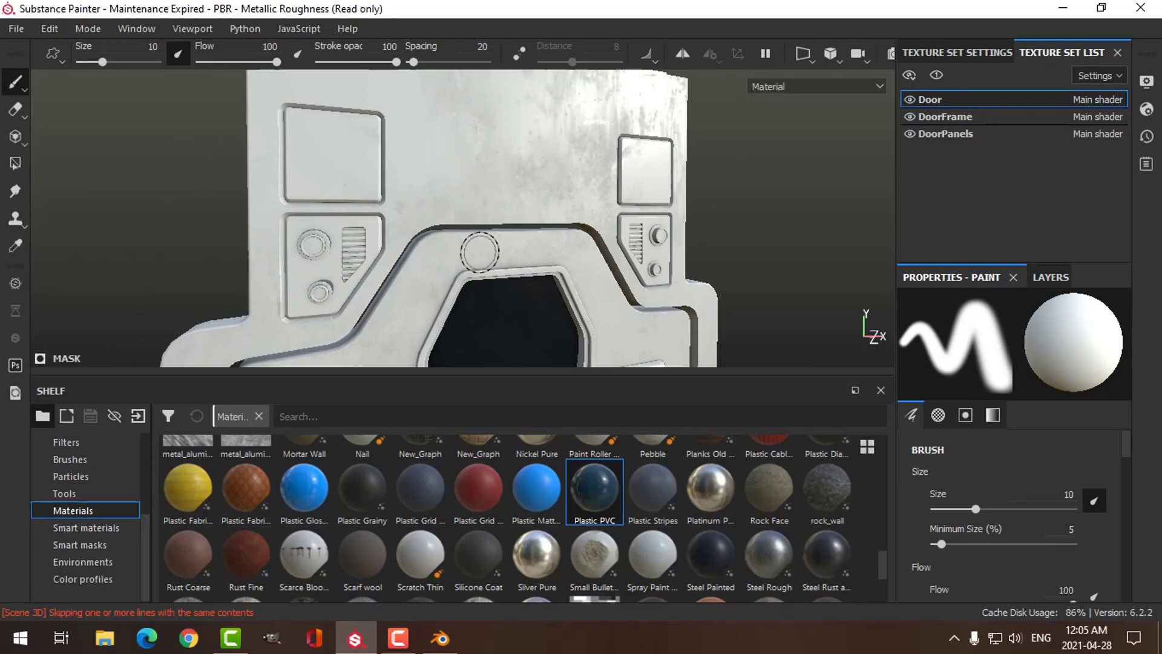
pyautogui.keyDown('alt'); pyautogui.moveTo(460, 236); pyautogui.dragTo(480, 219, button='middle'); pyautogui.keyUp('alt')
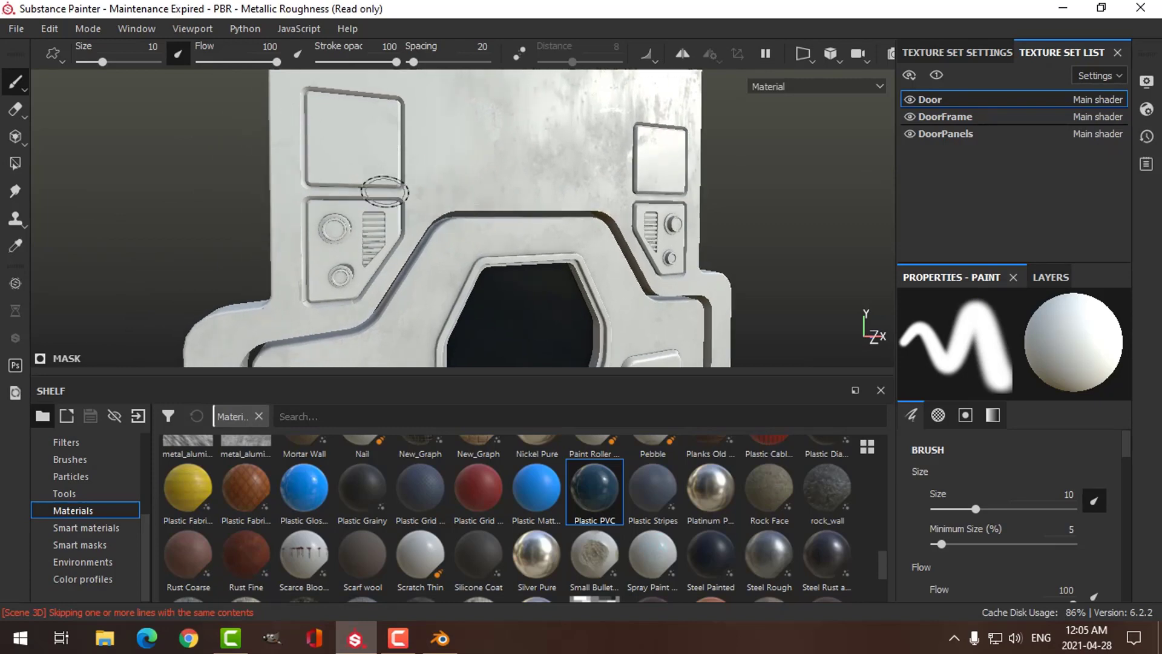
pyautogui.click(956, 135)
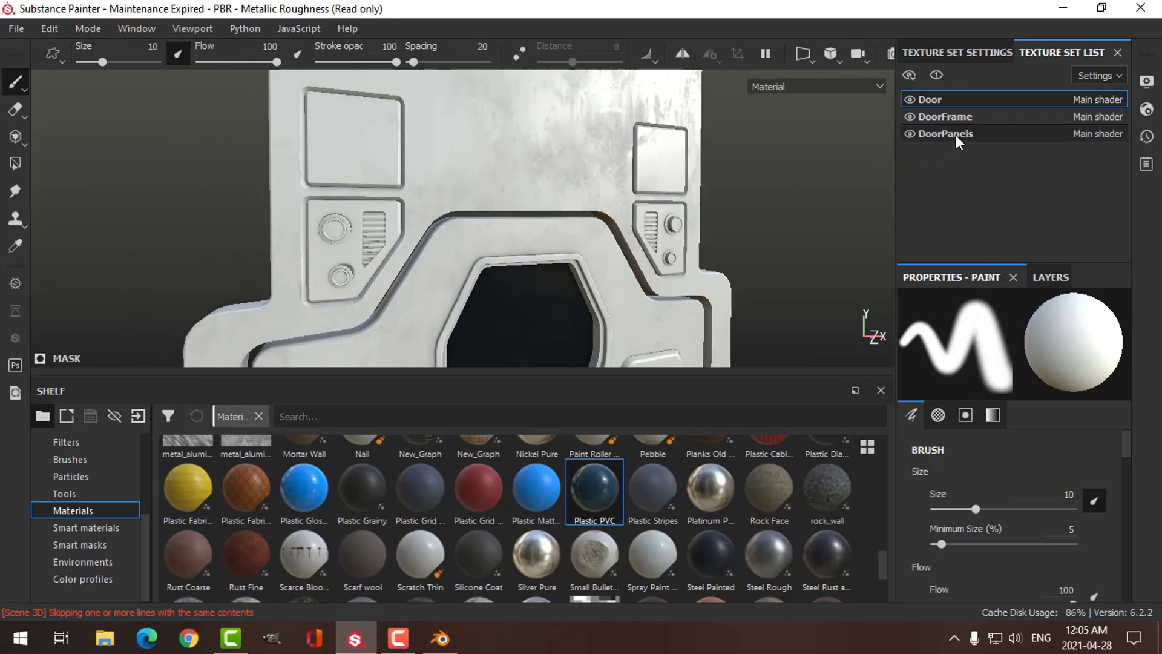
pyautogui.click(1040, 276)
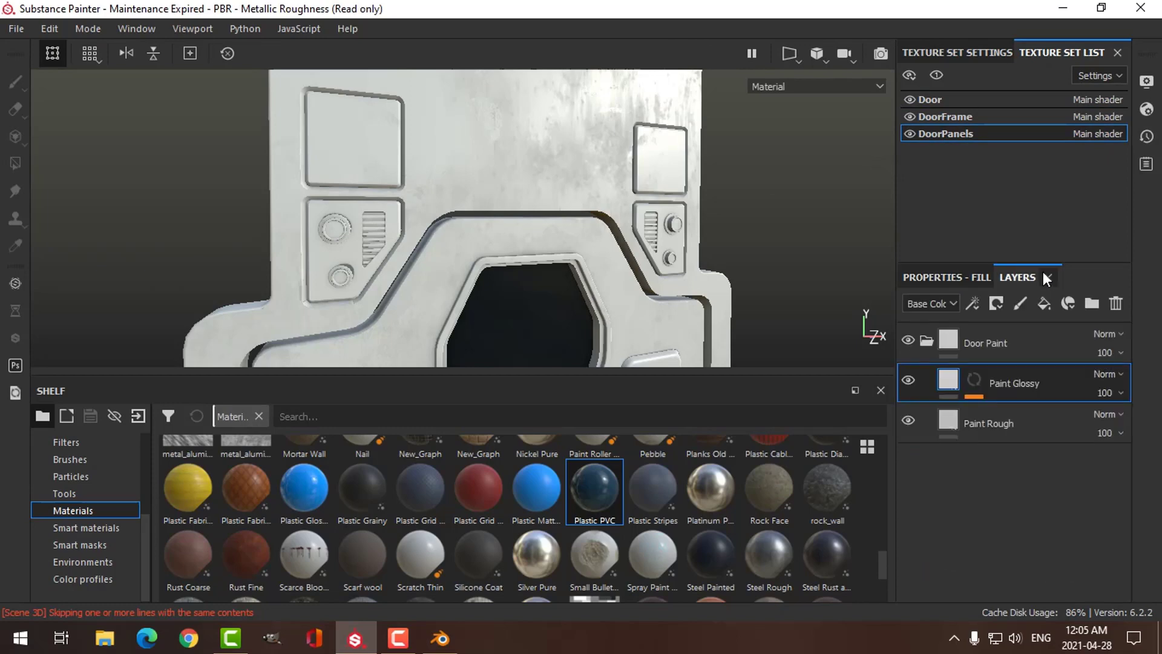
pyautogui.click(960, 340)
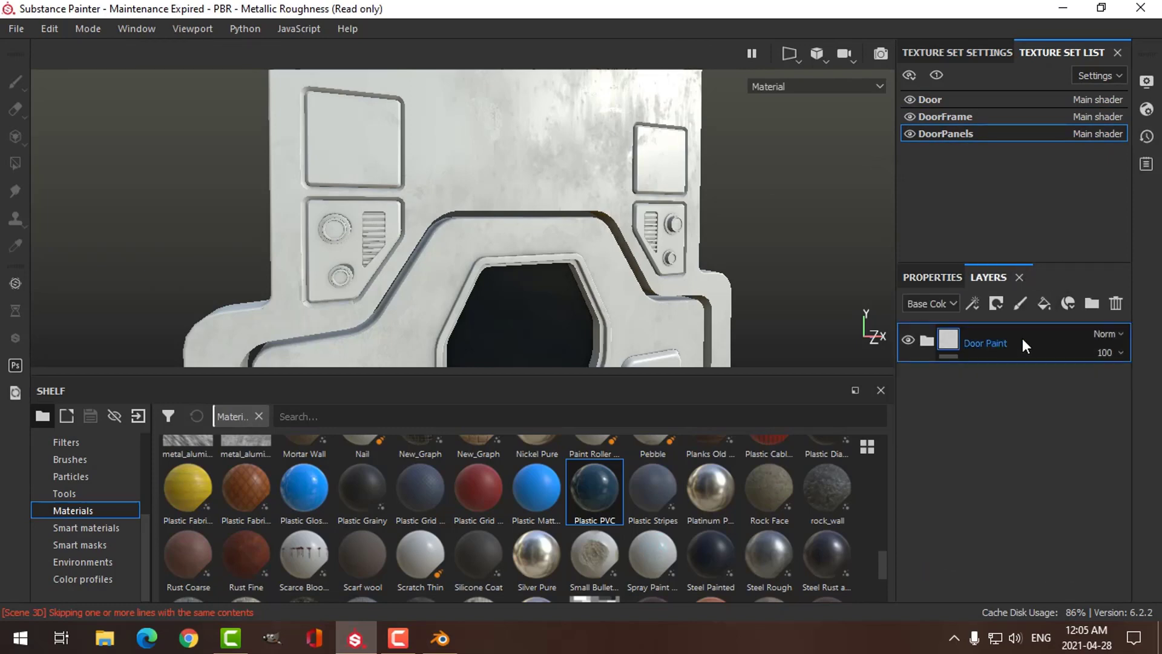
# Step: Add a black-masked Plastic PVC layer above Door Paint and fill the upper round knob
pyautogui.moveTo(594, 489)
pyautogui.mouseDown()
pyautogui.moveTo(916, 332)
pyautogui.moveTo(964, 324)
pyautogui.mouseUp()
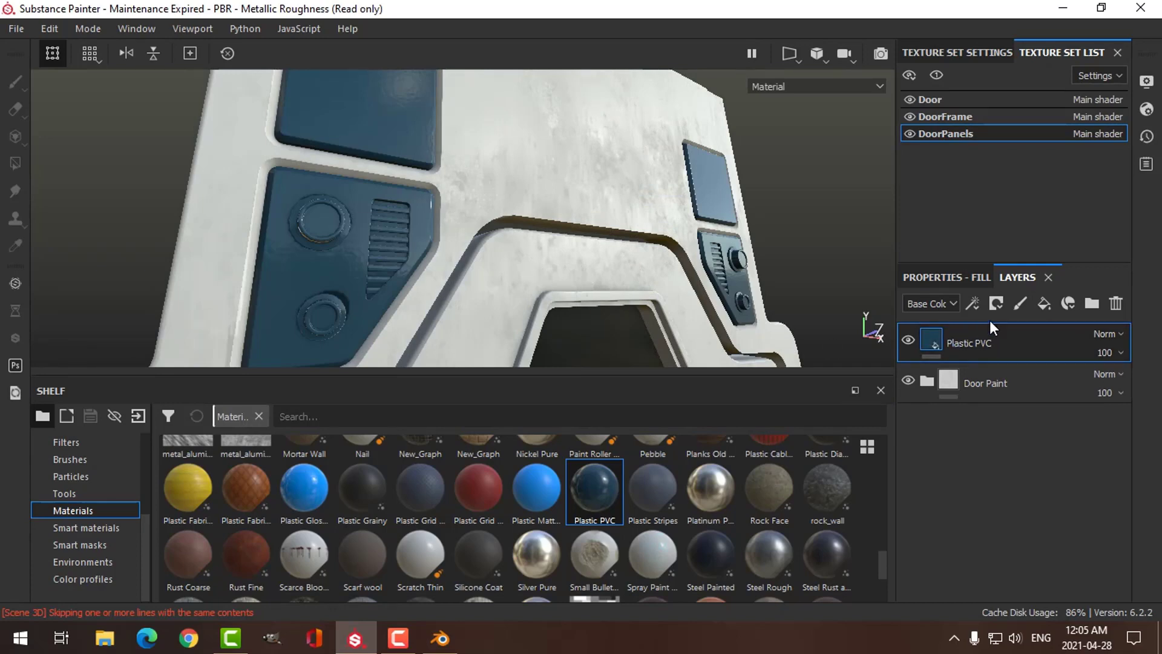
pyautogui.click(996, 304)
pyautogui.click(1013, 343)
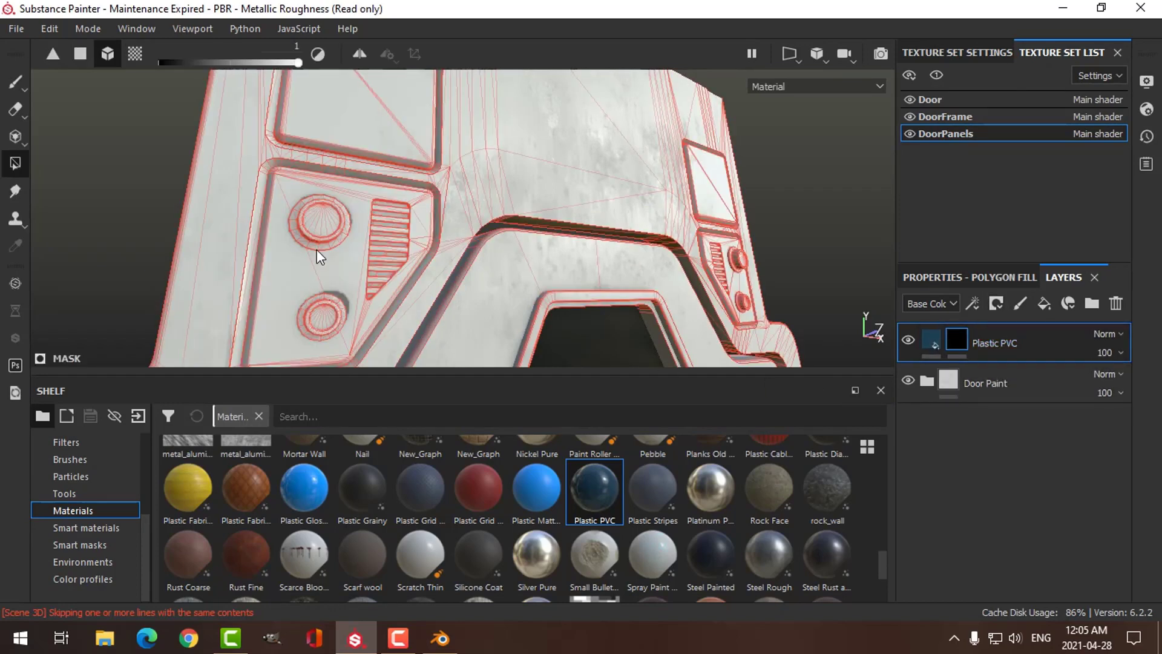
pyautogui.click(318, 225)
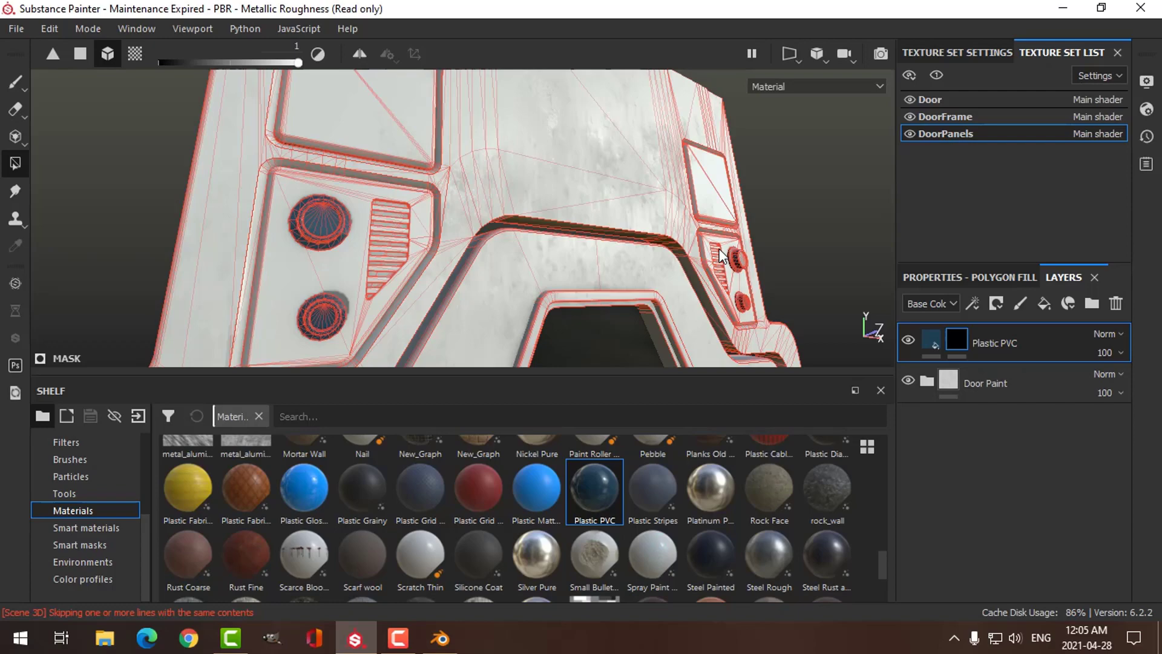
pyautogui.keyDown('alt'); pyautogui.moveTo(769, 262); pyautogui.dragTo(637, 275); pyautogui.keyUp('alt')
pyautogui.keyDown('alt'); pyautogui.moveTo(629, 274); pyautogui.dragTo(308, 245, button='middle'); pyautogui.keyUp('alt')
pyautogui.keyDown('alt'); pyautogui.moveTo(308, 246); pyautogui.dragTo(384, 242); pyautogui.keyUp('alt')
pyautogui.keyDown('alt'); pyautogui.moveTo(384, 241); pyautogui.dragTo(274, 182, button='middle'); pyautogui.keyUp('alt')
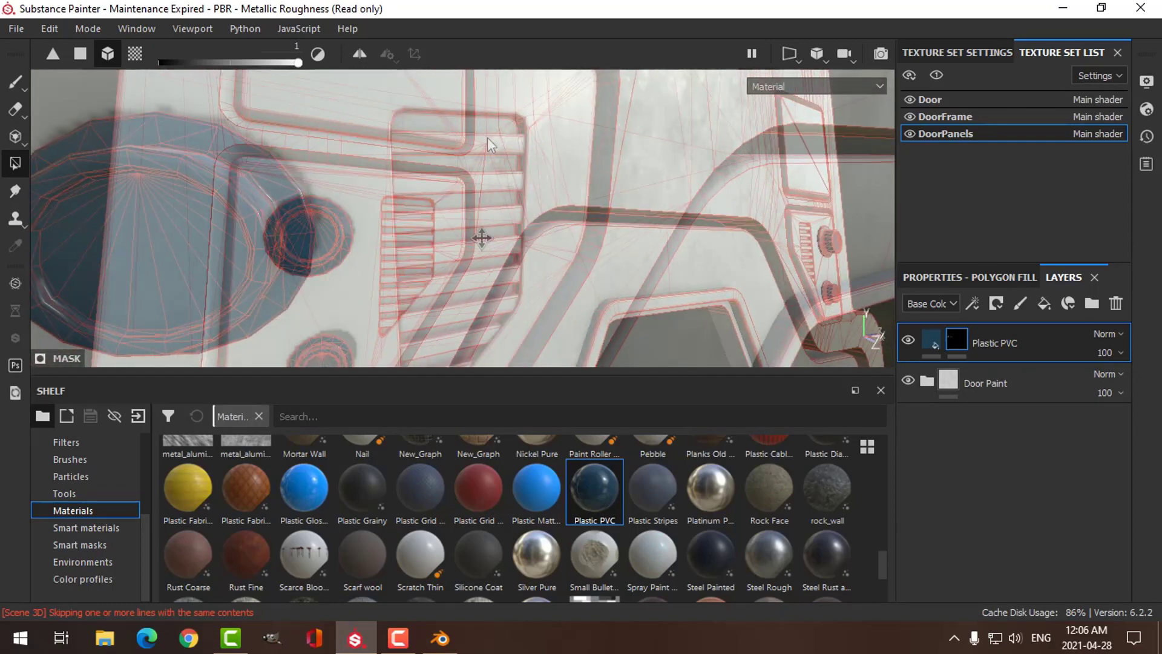
pyautogui.keyDown('alt'); pyautogui.moveTo(487, 137); pyautogui.dragTo(1009, 306, button='middle'); pyautogui.keyUp('alt')
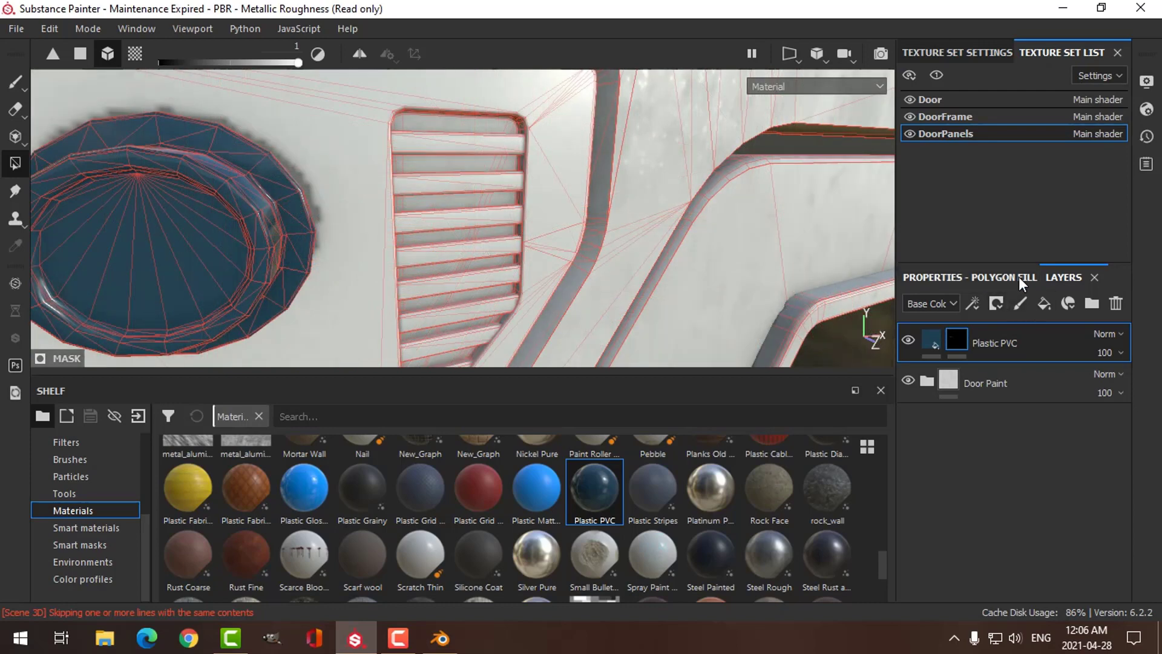
# Step: Set Polygon Fill to face mode and fill the vent recess strips behind the slats
pyautogui.click(1019, 278)
pyautogui.click(983, 305)
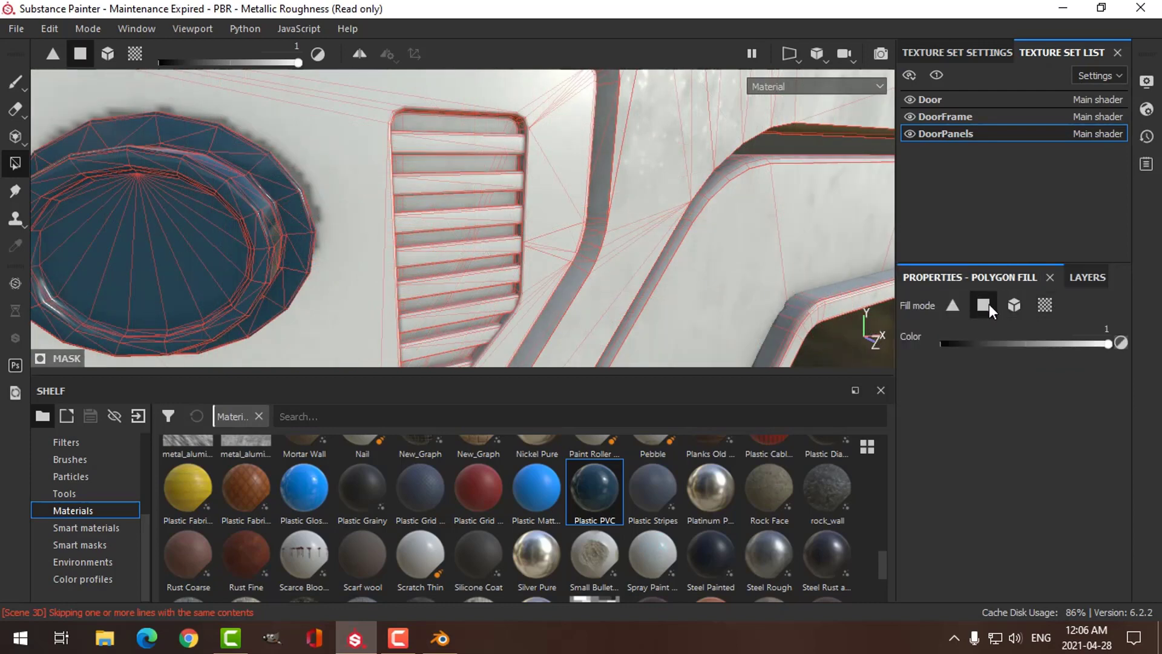
pyautogui.click(450, 124)
pyautogui.click(396, 123)
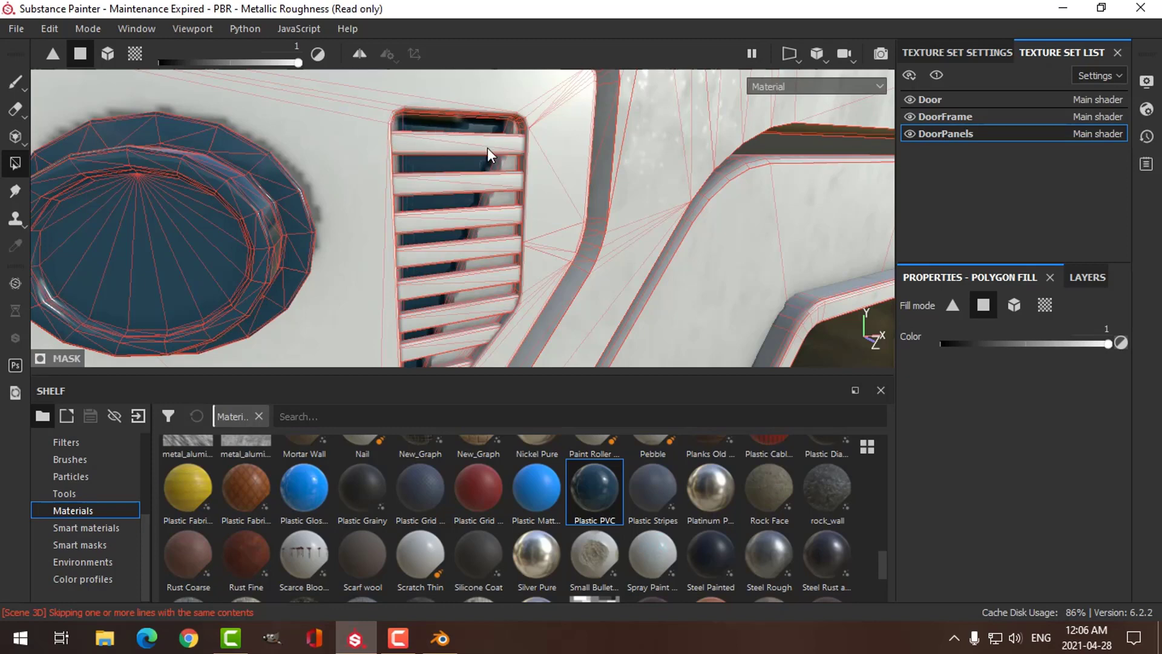
pyautogui.click(506, 163)
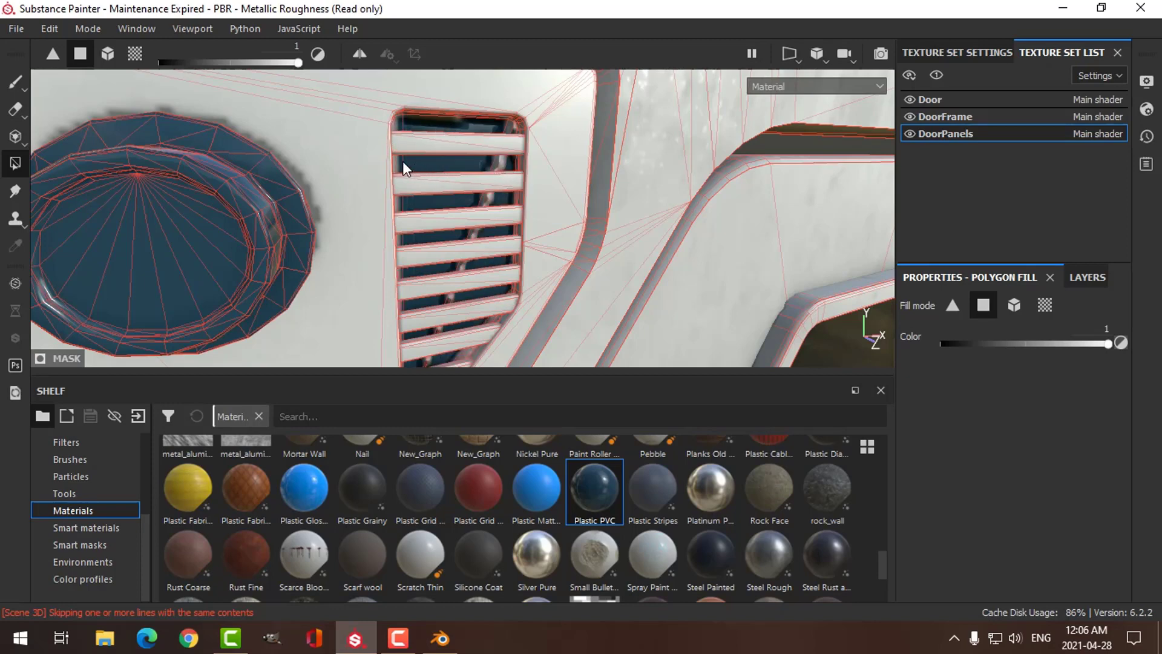
pyautogui.keyDown('alt'); pyautogui.moveTo(531, 178); pyautogui.dragTo(415, 180); pyautogui.keyUp('alt')
pyautogui.scroll(3, 415, 181)
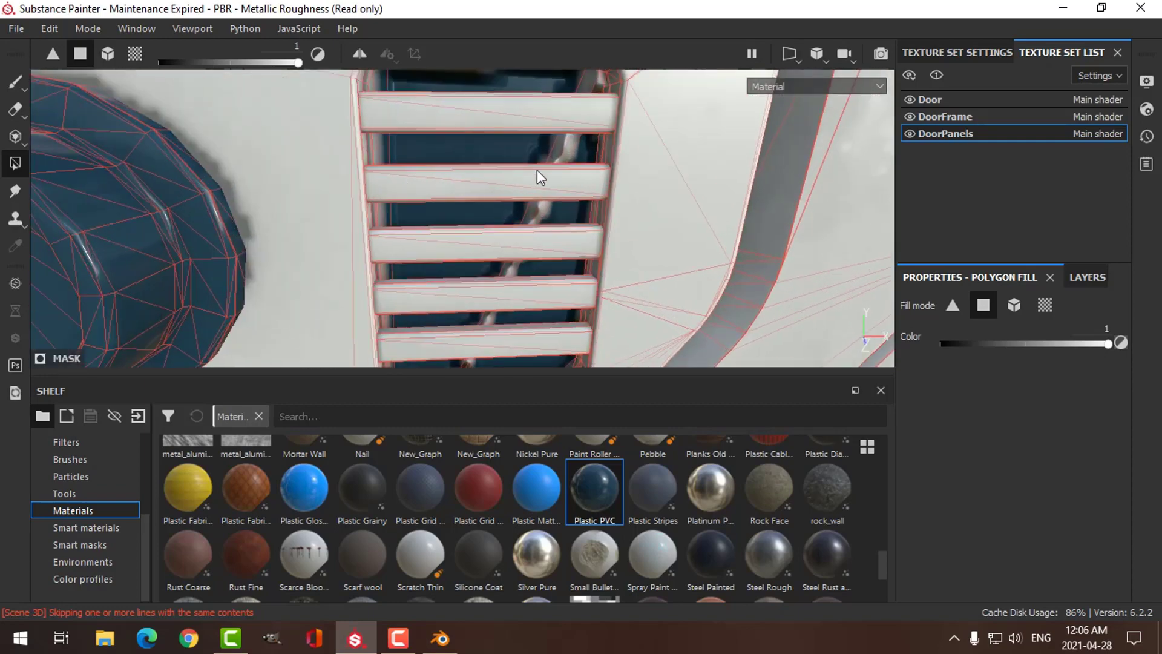
pyautogui.click(570, 142)
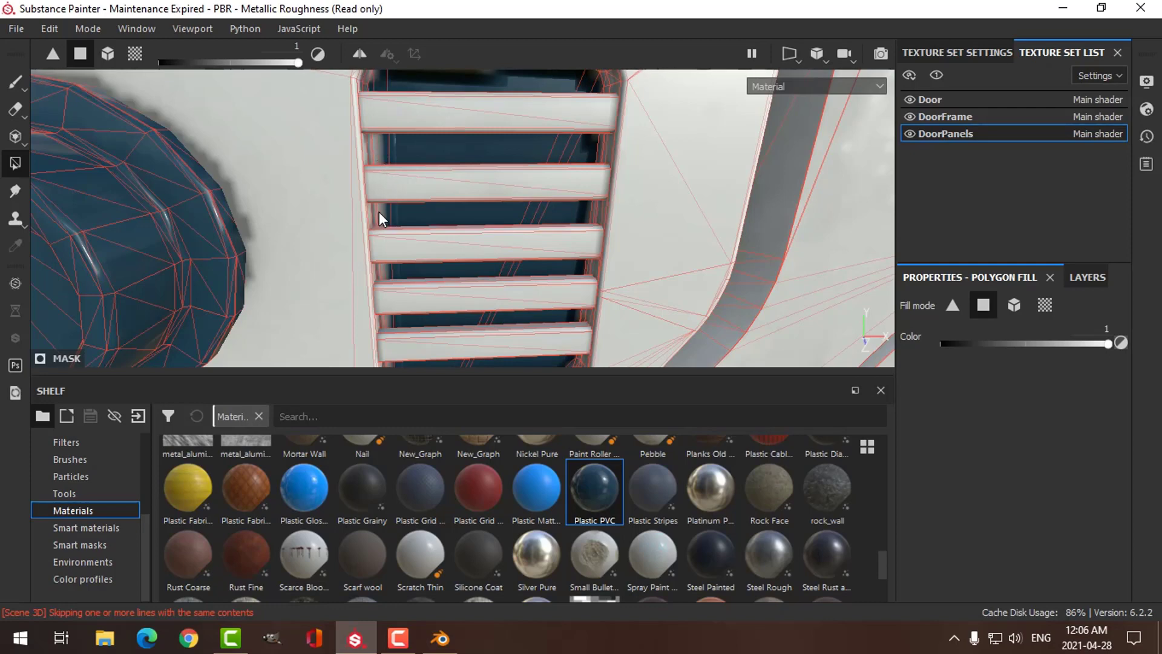
# Step: Orbit around the round knob and vent panel to check the PVC fill
pyautogui.keyDown('alt'); pyautogui.moveTo(485, 206); pyautogui.dragTo(427, 280); pyautogui.keyUp('alt')
pyautogui.scroll(-3, 430, 260)
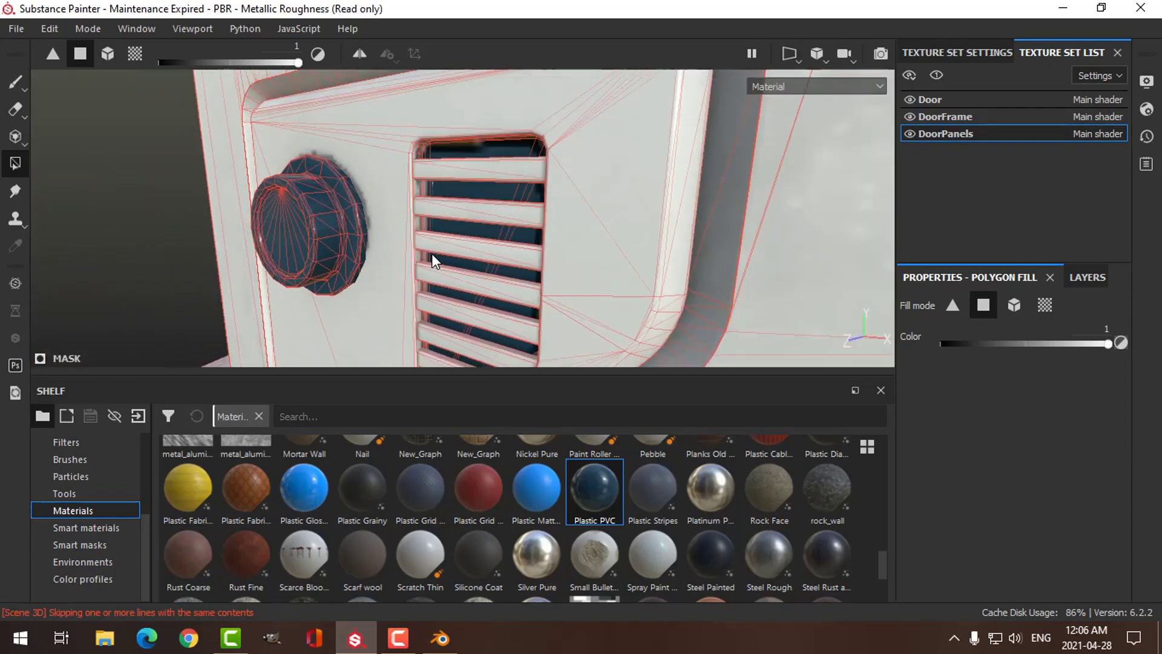
pyautogui.scroll(5, 433, 251)
pyautogui.scroll(2, 434, 250)
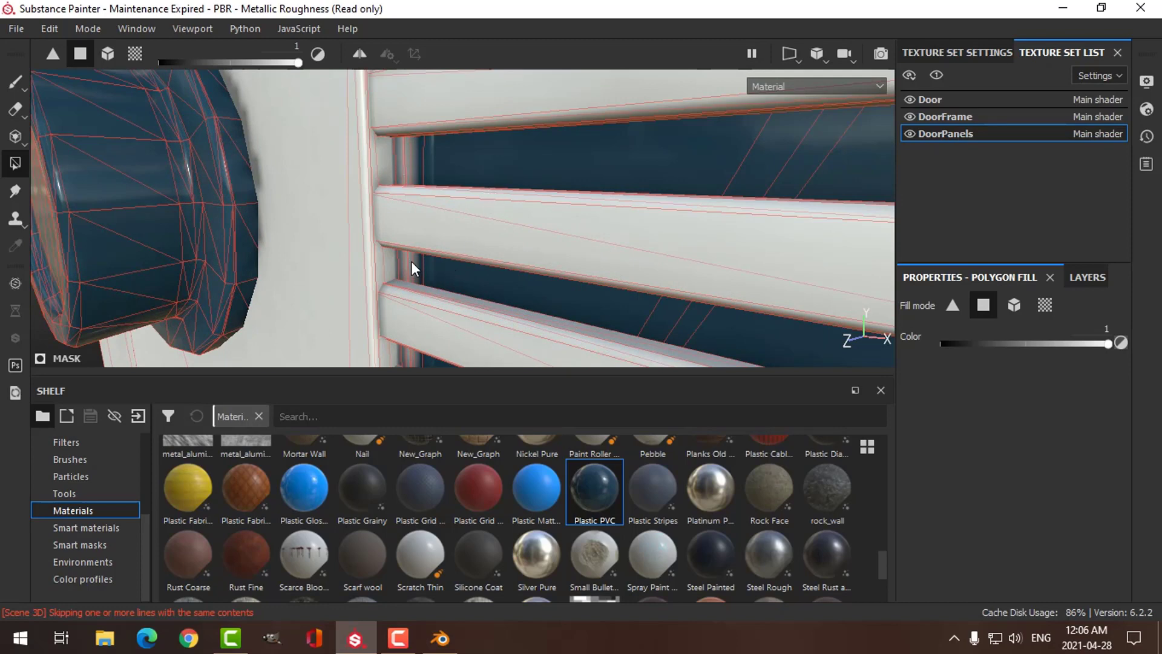
pyautogui.keyDown('alt'); pyautogui.moveTo(532, 259); pyautogui.dragTo(631, 273); pyautogui.keyUp('alt')
pyautogui.scroll(-5, 543, 245)
pyautogui.keyDown('alt'); pyautogui.moveTo(631, 273); pyautogui.dragTo(627, 189, button='middle'); pyautogui.keyUp('alt')
pyautogui.scroll(2, 581, 259)
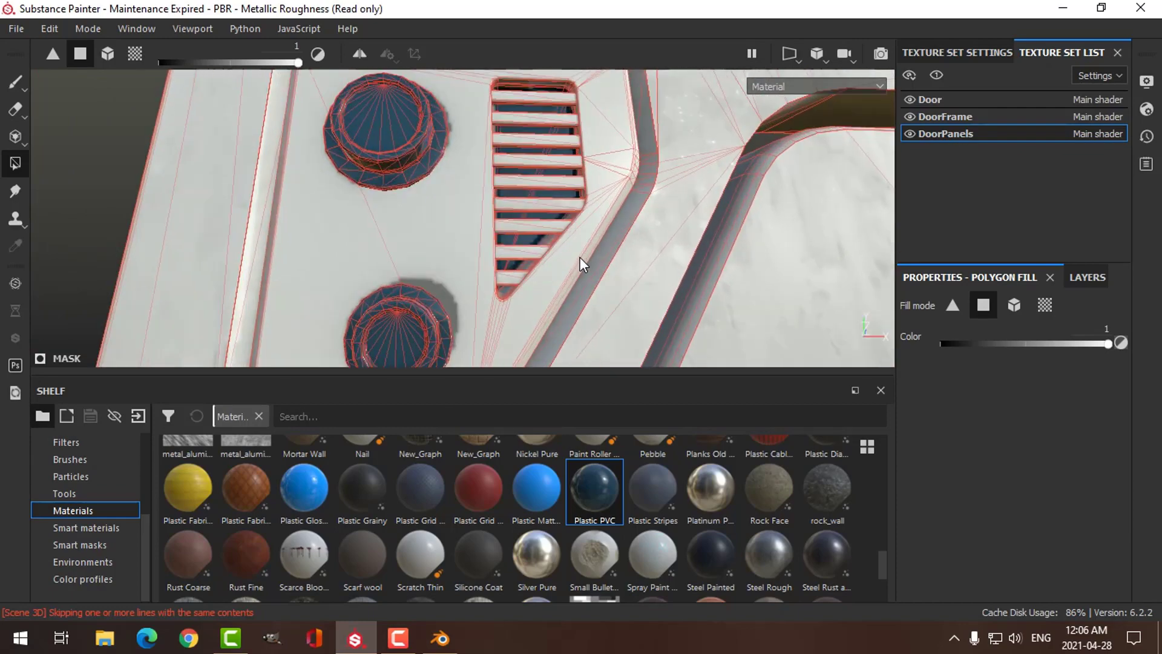
pyautogui.scroll(5, 565, 262)
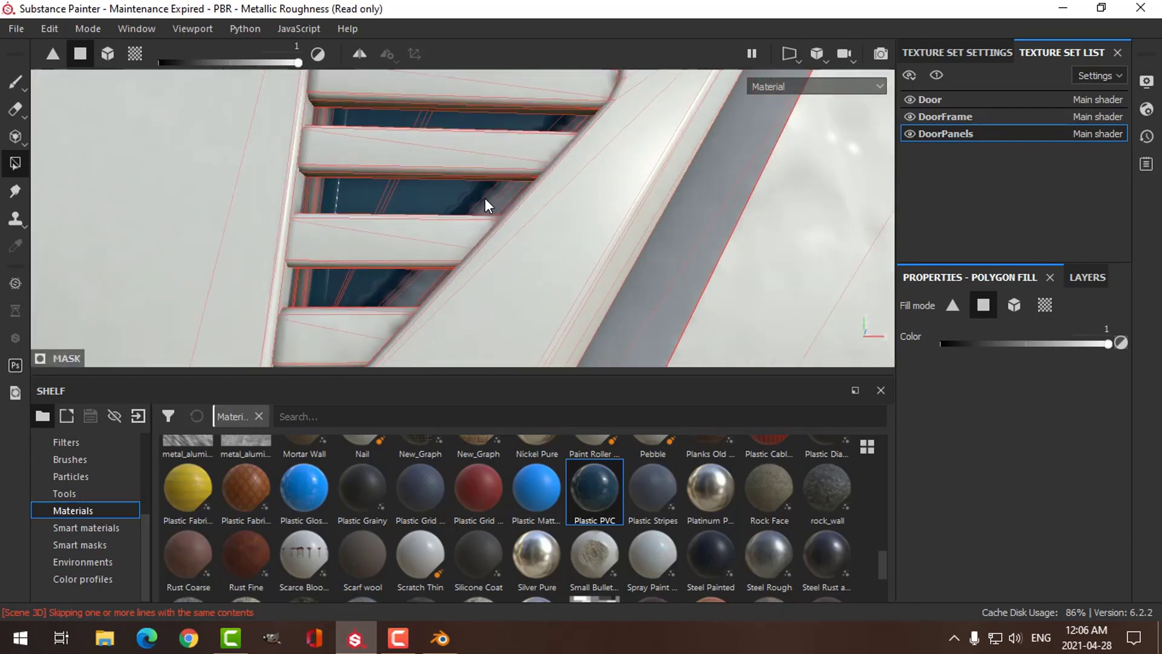
# Step: Toggle between Paint brush and Polygon Fill, ending on the brush, and orbit toward the door front
pyautogui.click(15, 82)
pyautogui.scroll(2, 520, 242)
pyautogui.scroll(-8, 486, 223)
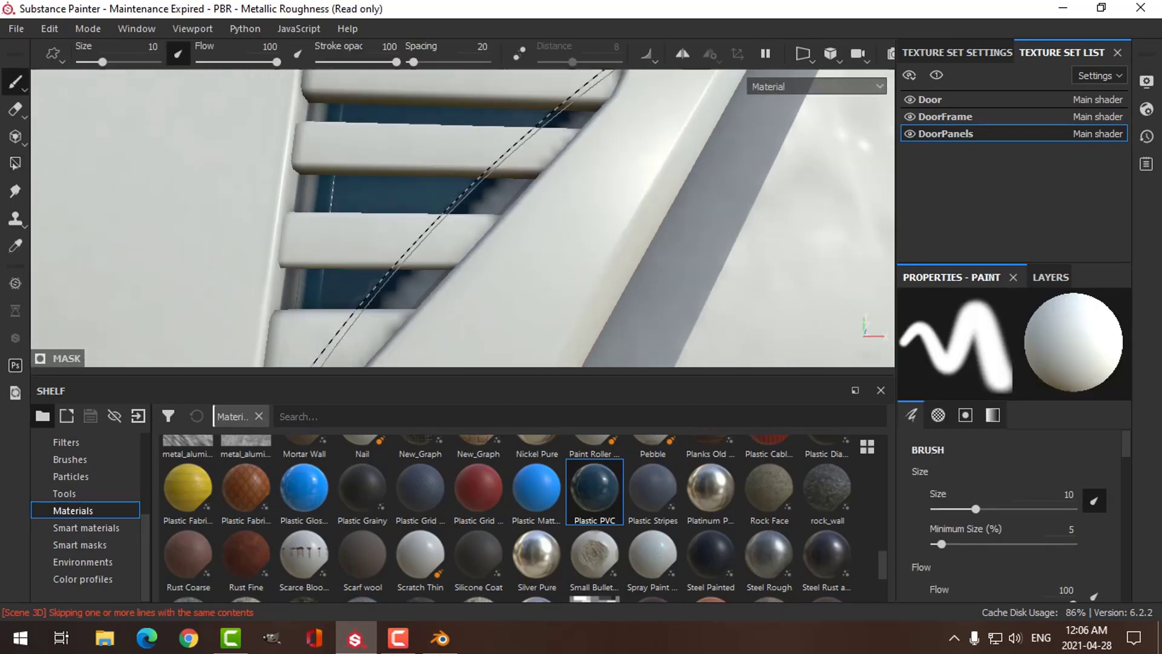
pyautogui.keyDown('alt'); pyautogui.moveTo(486, 224); pyautogui.dragTo(553, 249); pyautogui.keyUp('alt')
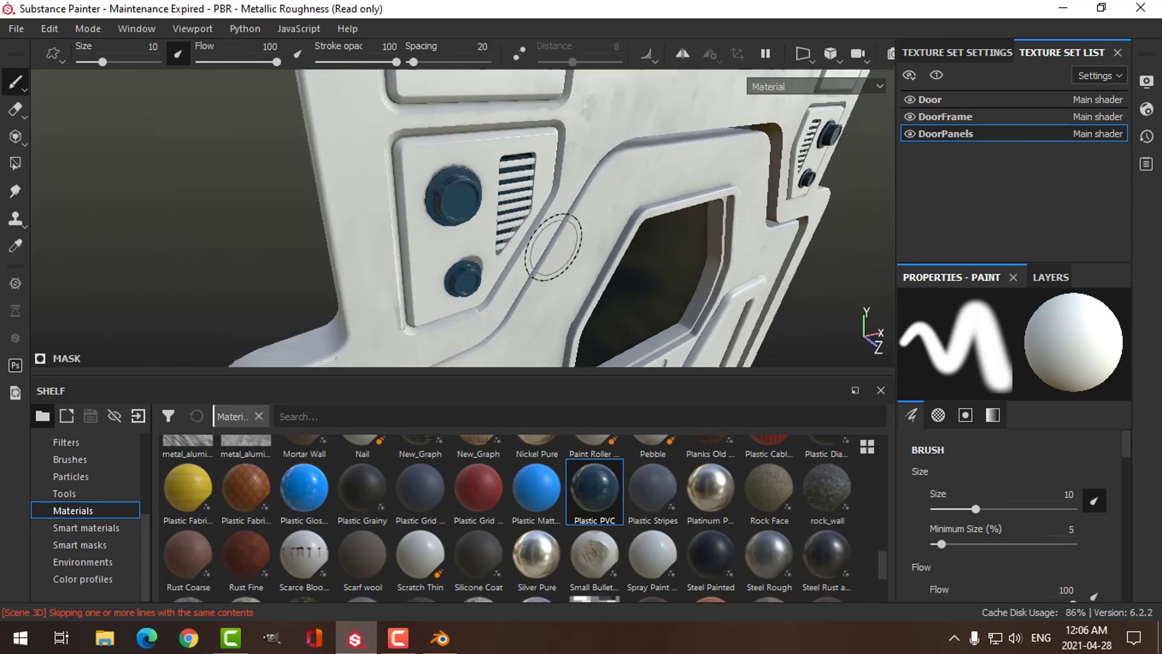
pyautogui.scroll(6, 555, 247)
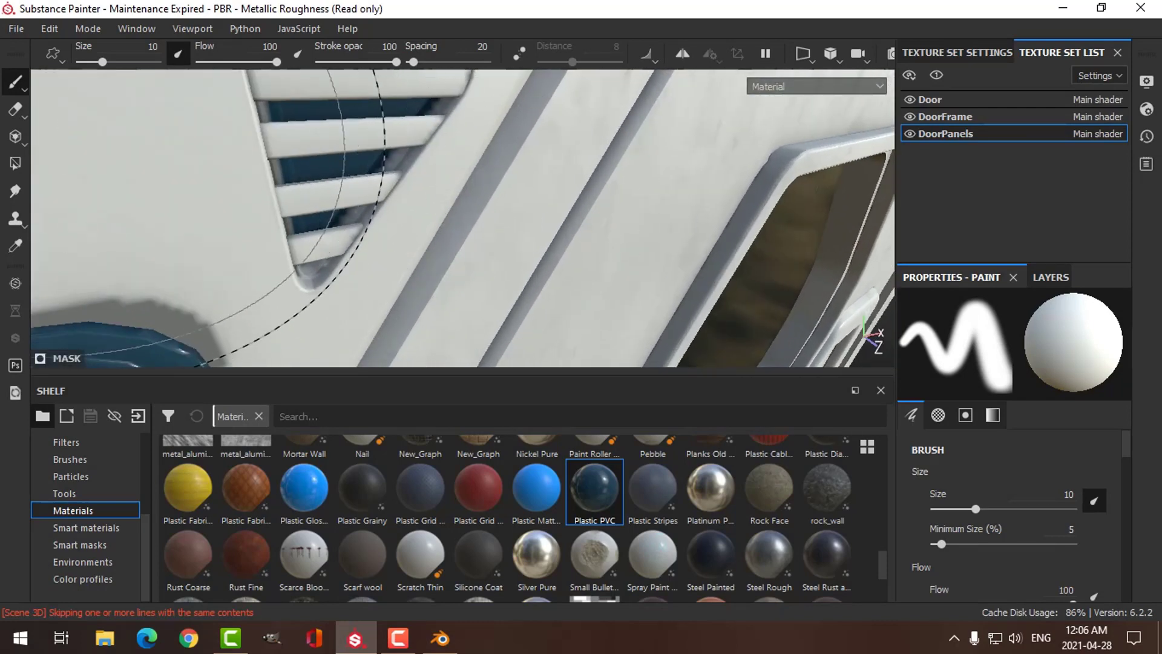
pyautogui.click(15, 163)
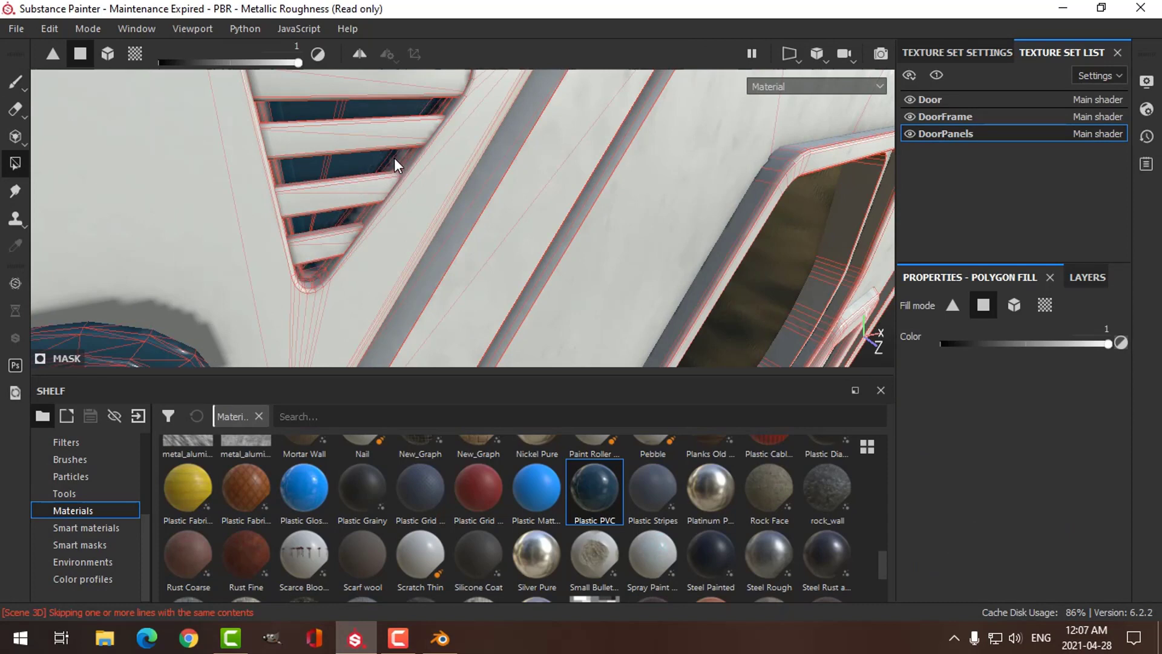
pyautogui.click(19, 87)
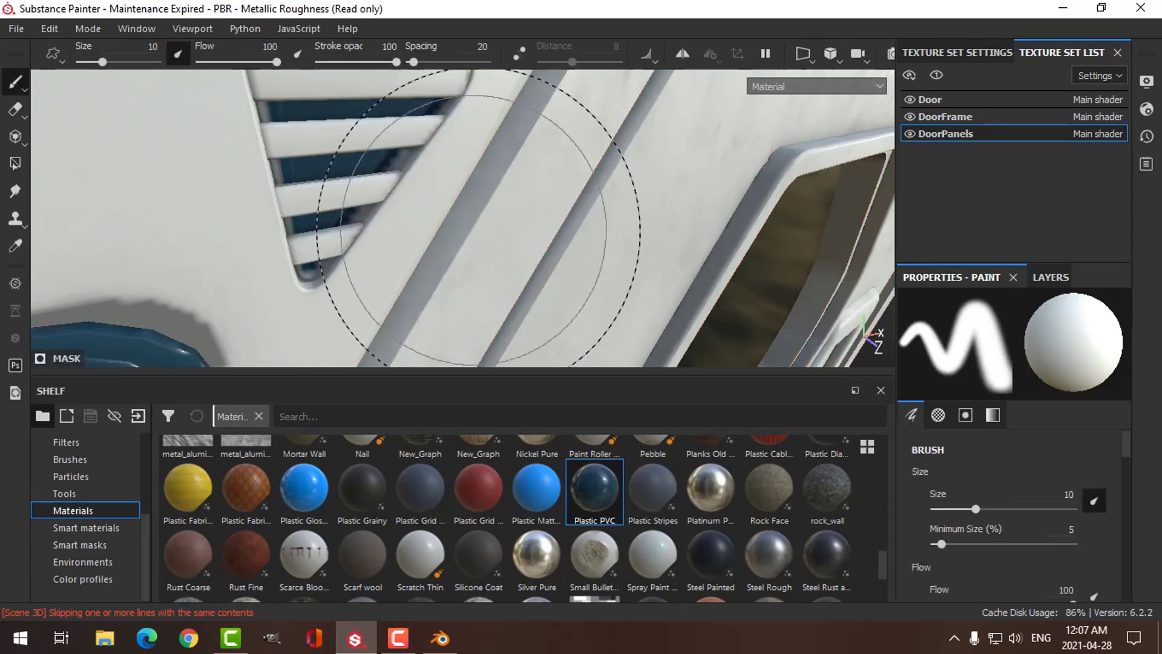
pyautogui.keyDown('alt'); pyautogui.moveTo(515, 245); pyautogui.dragTo(433, 209); pyautogui.keyUp('alt')
pyautogui.scroll(-3, 507, 244)
pyautogui.scroll(-6, 508, 242)
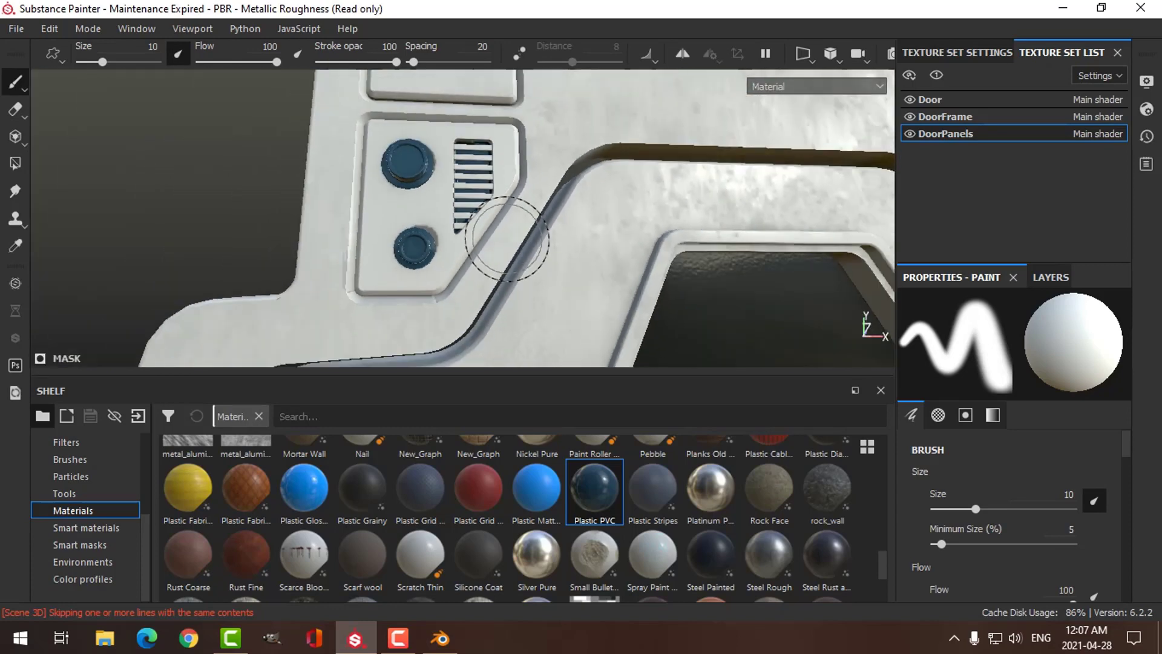
pyautogui.keyDown('alt'); pyautogui.moveTo(508, 240); pyautogui.dragTo(578, 252); pyautogui.keyUp('alt')
# Step: Darken the DoorPanels Plastic PVC base colour to near-black, value 0.017
pyautogui.click(1043, 277)
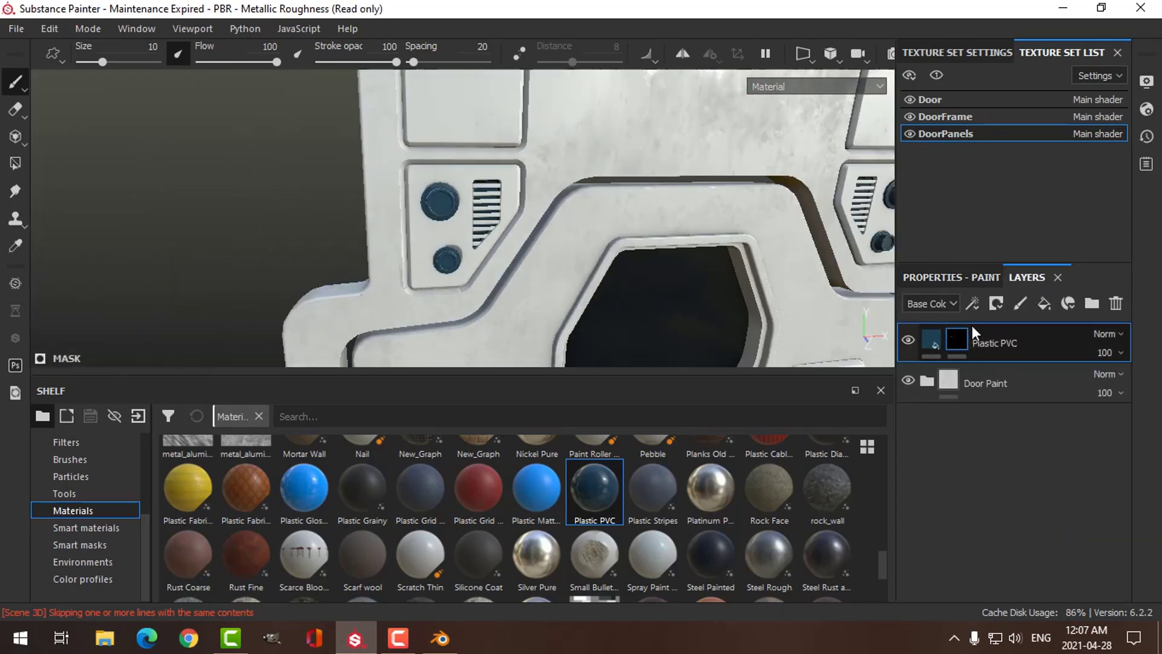
pyautogui.click(935, 339)
pyautogui.click(949, 277)
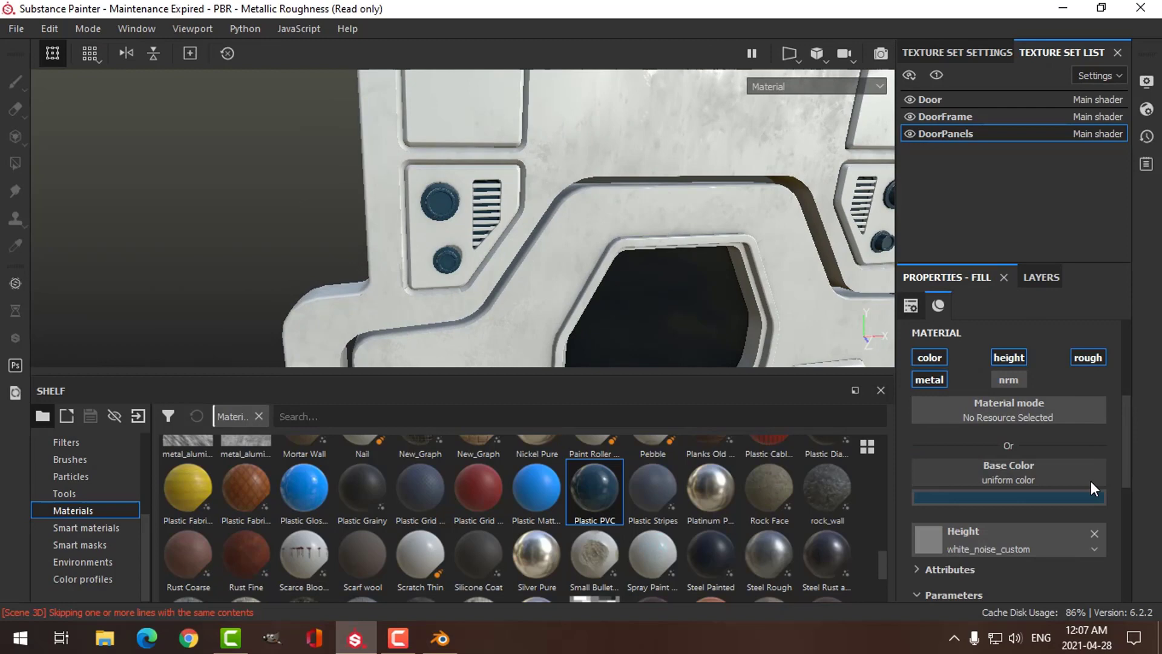
pyautogui.click(1074, 497)
pyautogui.moveTo(1141, 415); pyautogui.dragTo(1141, 441)
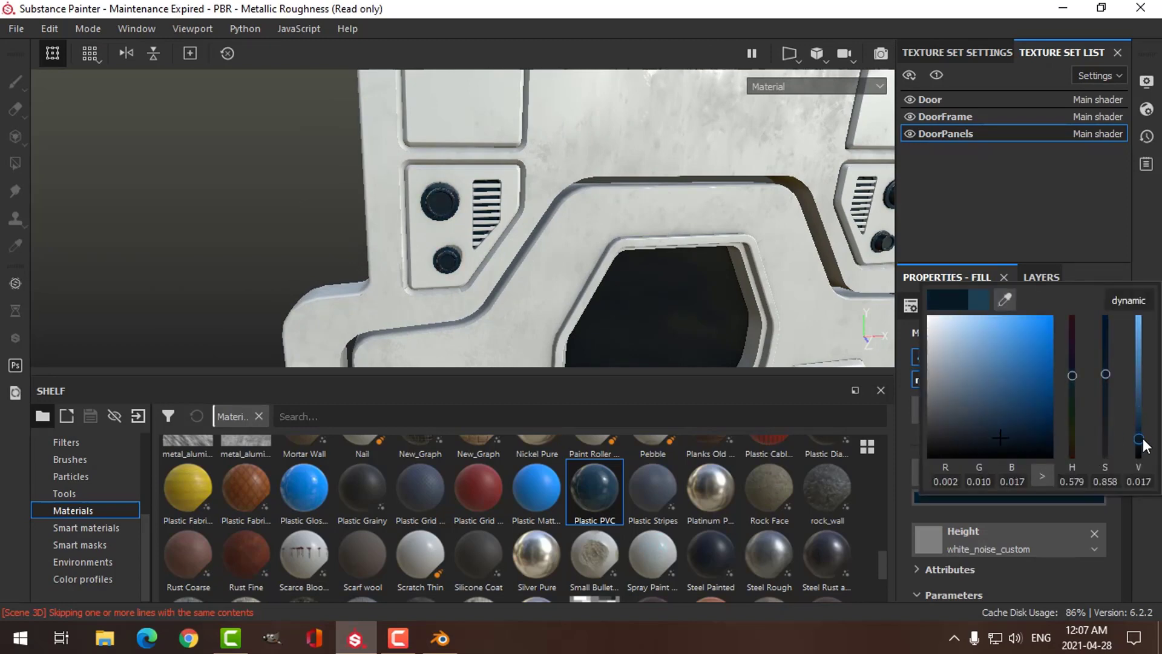
pyautogui.keyDown('alt'); pyautogui.moveTo(632, 250); pyautogui.dragTo(597, 204); pyautogui.keyUp('alt')
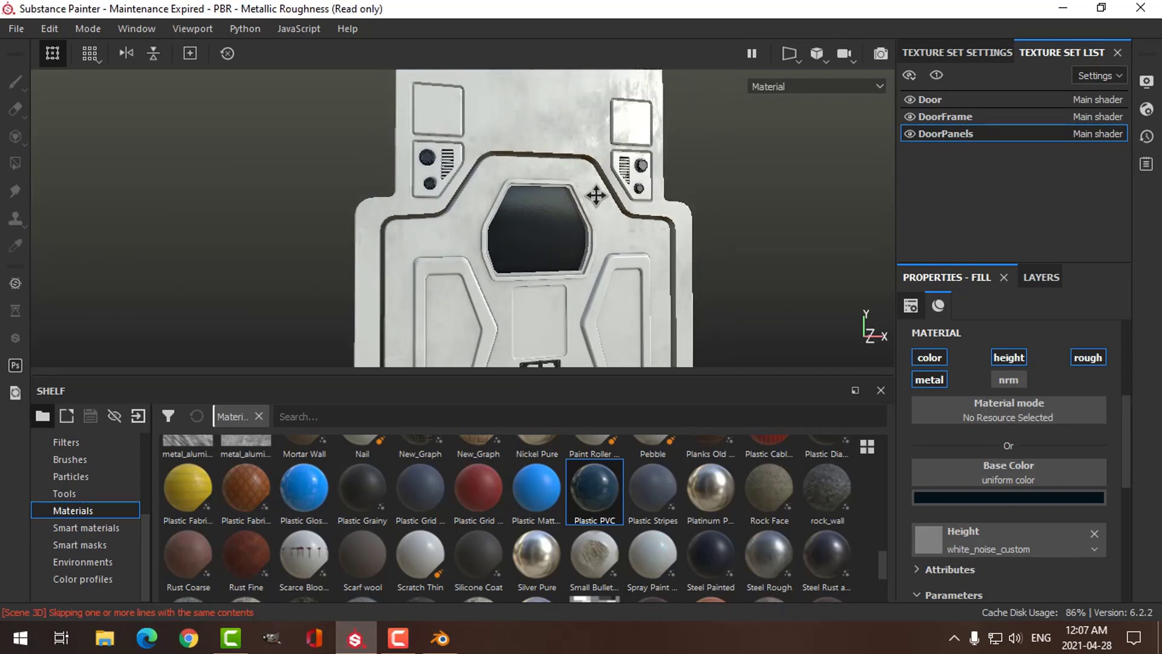
pyautogui.keyDown('alt'); pyautogui.moveTo(596, 194); pyautogui.dragTo(592, 225, button='middle'); pyautogui.keyUp('alt')
pyautogui.keyDown('alt'); pyautogui.moveTo(592, 225); pyautogui.dragTo(607, 226); pyautogui.keyUp('alt')
# Step: On the DoorFrame texture set, add a black-masked fill layer above Door Paint
pyautogui.click(1041, 277)
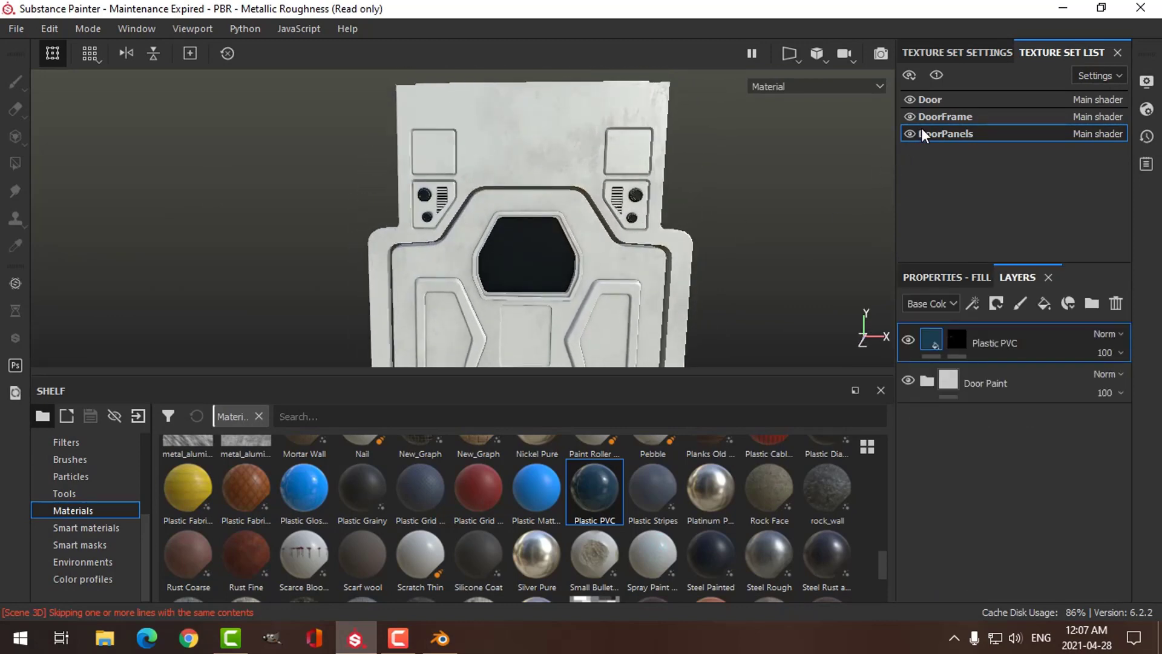
pyautogui.click(943, 116)
pyautogui.click(926, 340)
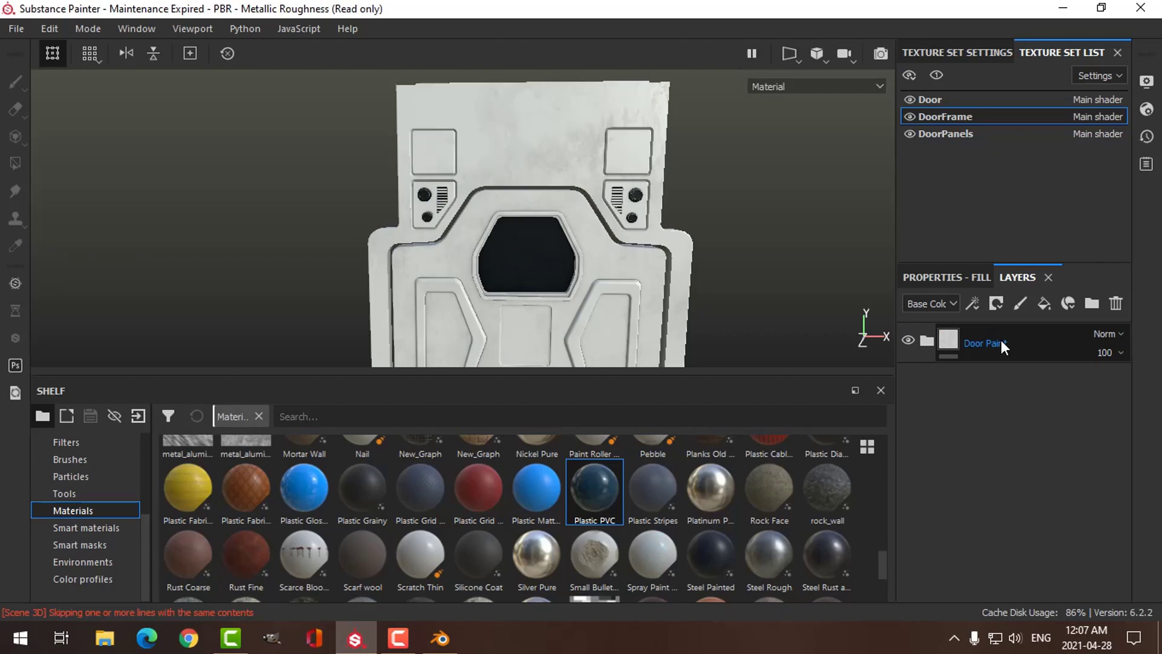
pyautogui.click(1045, 304)
pyautogui.click(997, 306)
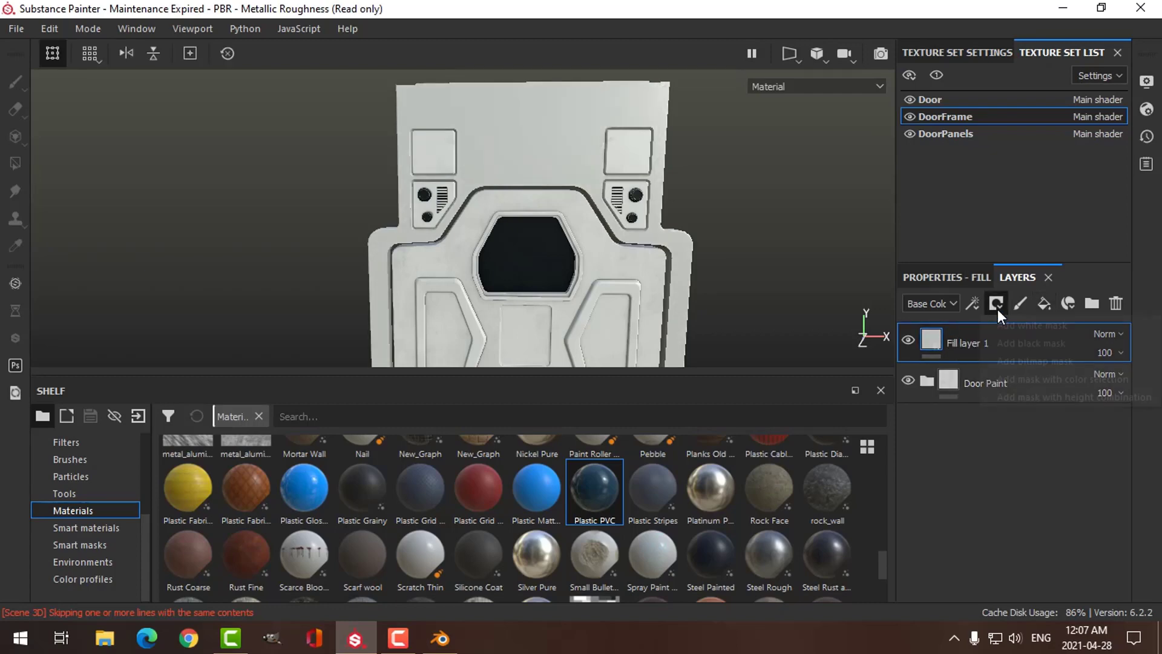
pyautogui.click(1026, 341)
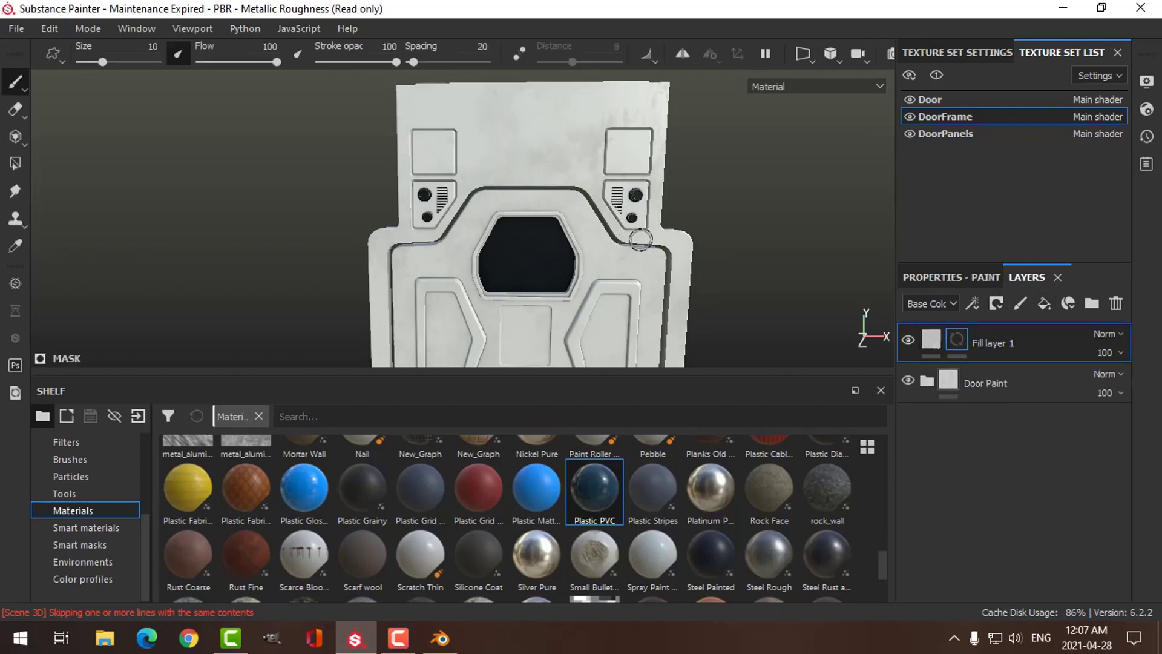
# Step: Limit the fill to colour and roughness channels and give it a dark red base colour
pyautogui.click(931, 341)
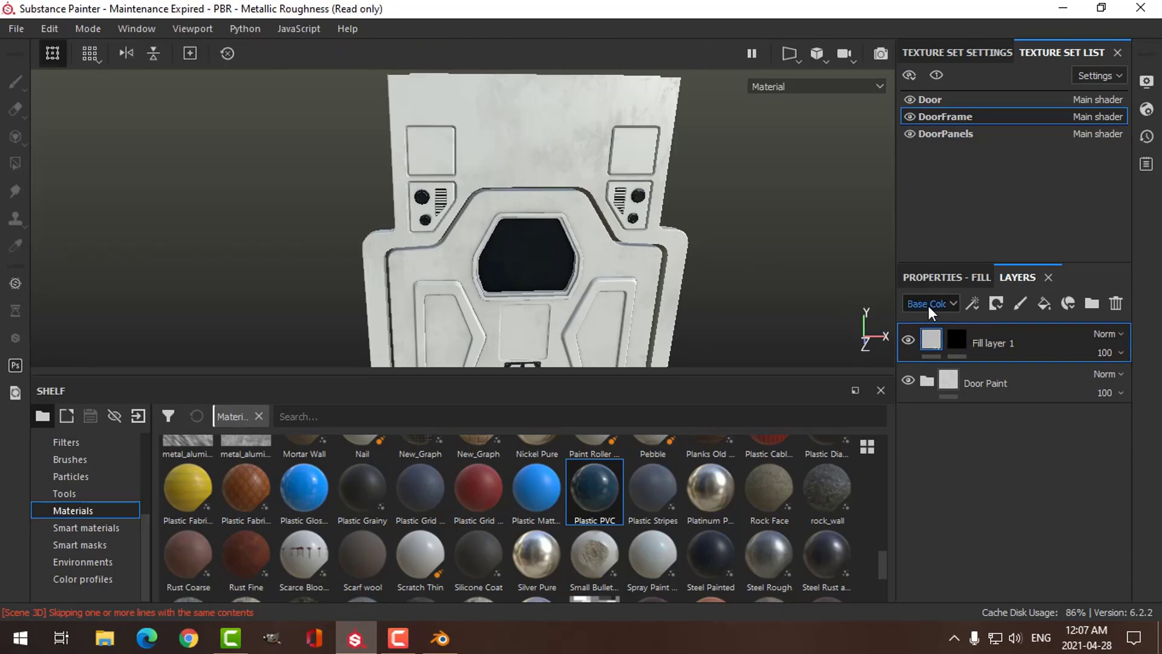
pyautogui.click(951, 278)
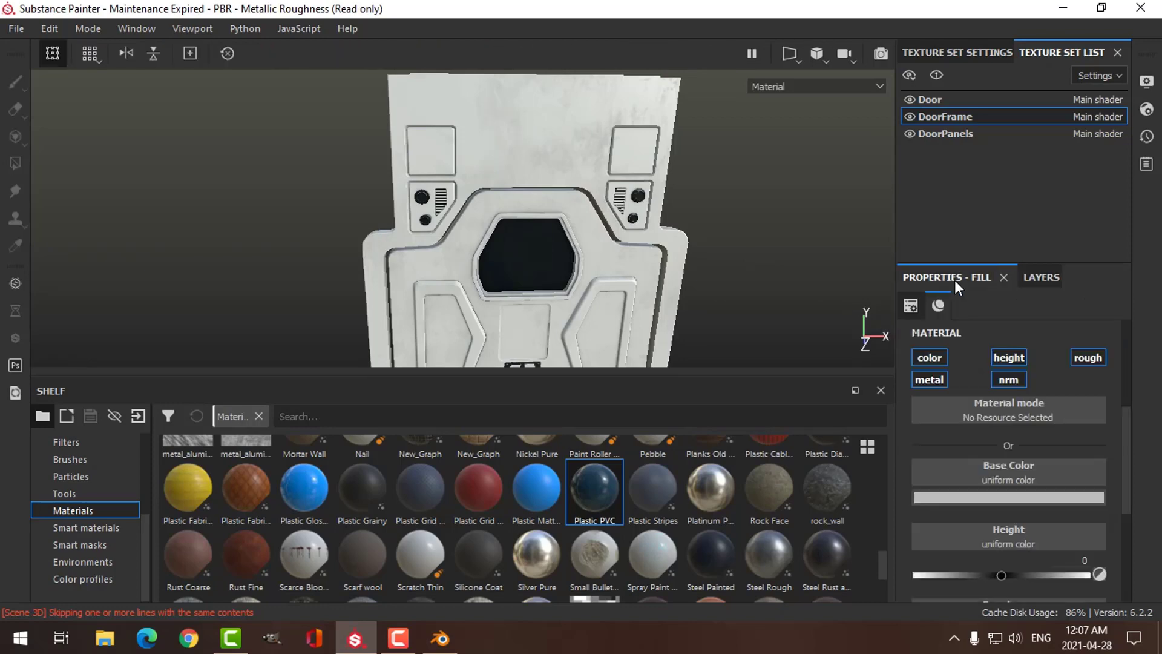
pyautogui.click(938, 359)
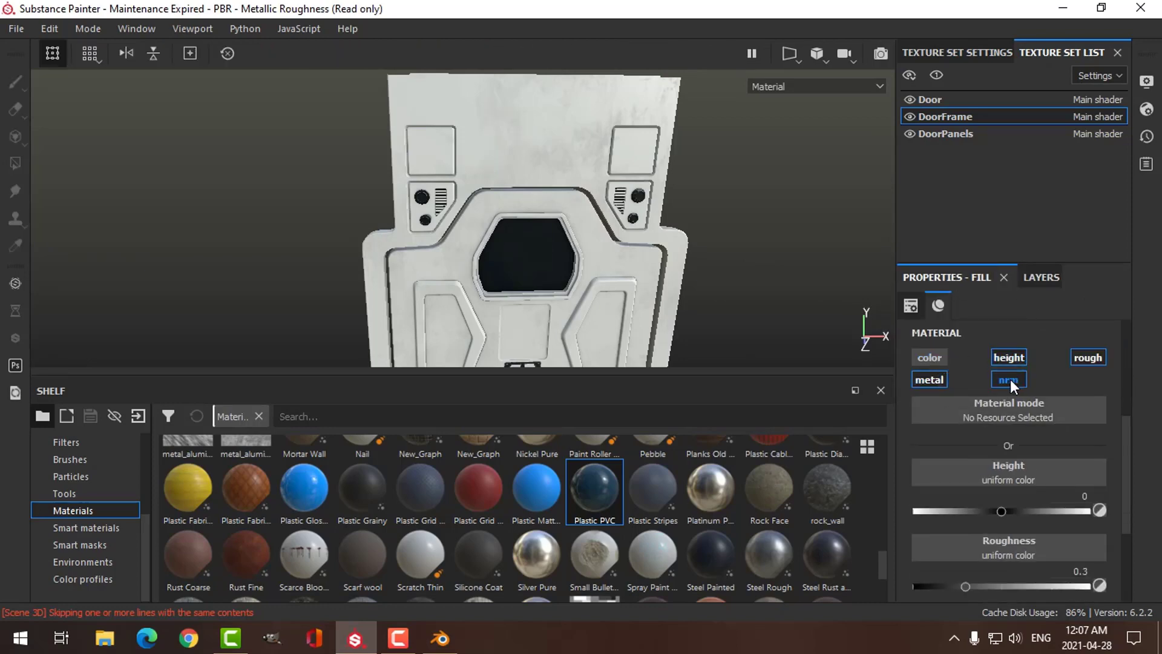
pyautogui.click(991, 381)
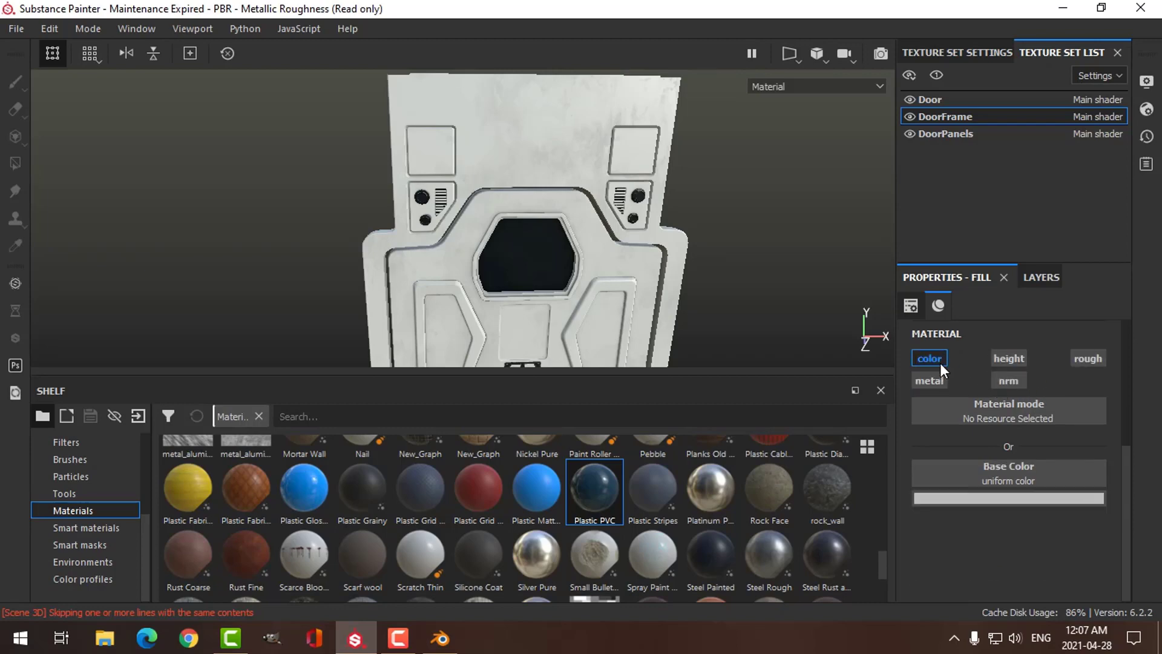
pyautogui.click(1081, 361)
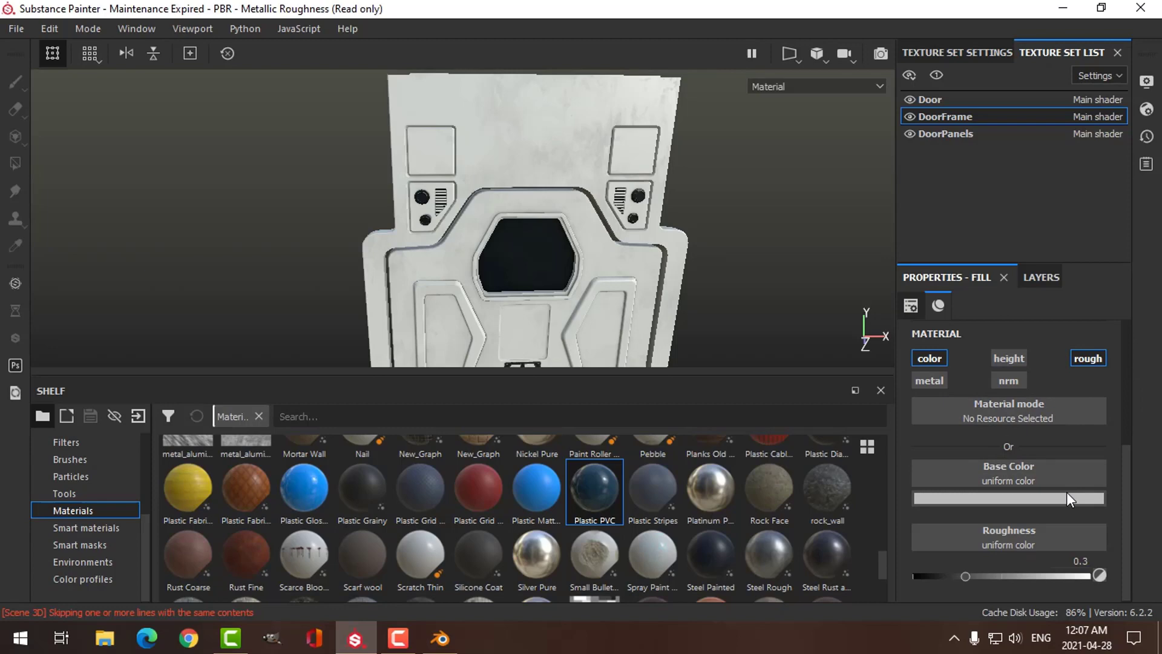
pyautogui.click(1029, 491)
pyautogui.click(1041, 327)
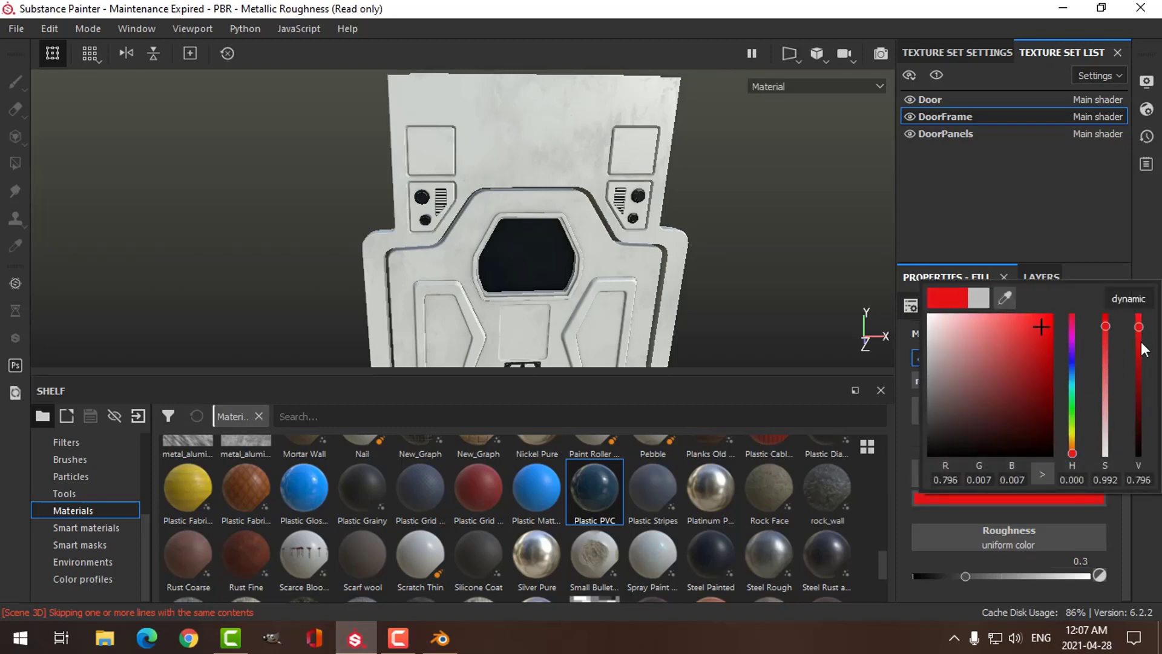
pyautogui.moveTo(1143, 350); pyautogui.dragTo(1143, 370)
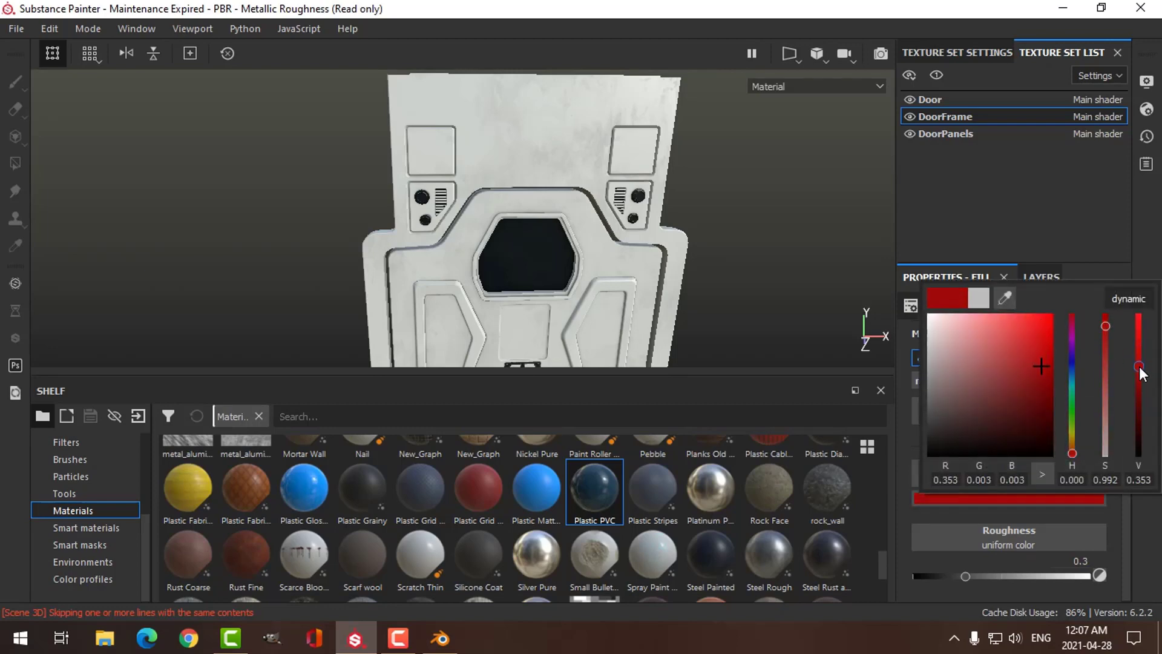
pyautogui.click(794, 278)
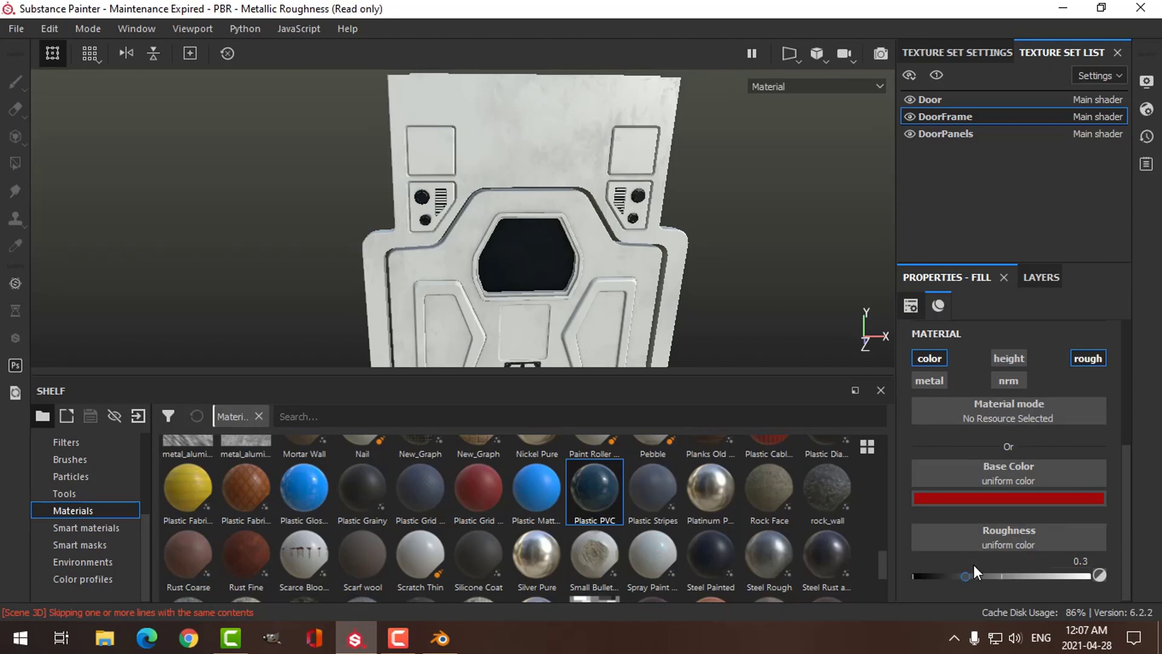
# Step: Enable the height channel, then set roughness to 0.43 and height to 0.1014
pyautogui.click(1019, 361)
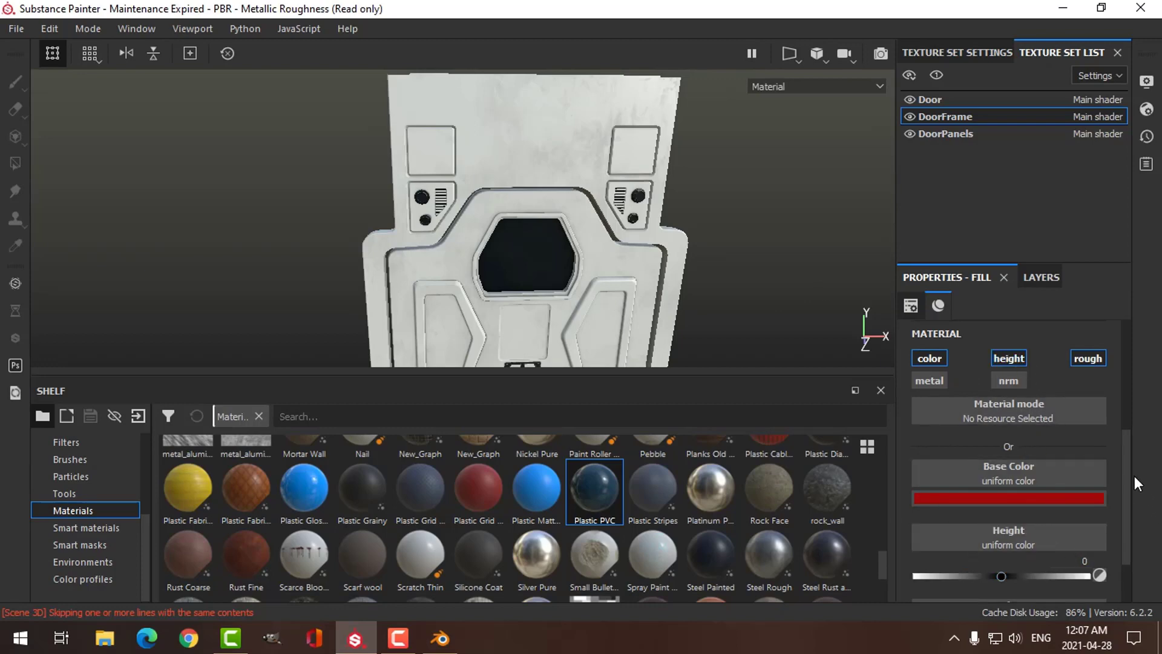
pyautogui.scroll(-2, 1128, 498)
pyautogui.moveTo(969, 579); pyautogui.dragTo(989, 580)
pyautogui.moveTo(1005, 503); pyautogui.dragTo(1010, 503)
pyautogui.moveTo(682, 257)
pyautogui.keyDown('alt'); pyautogui.keyDown('shift'); pyautogui.mouseDown()
pyautogui.moveTo(698, 228)
pyautogui.moveTo(690, 236)
pyautogui.mouseUp(); pyautogui.keyUp('shift'); pyautogui.keyUp('alt')
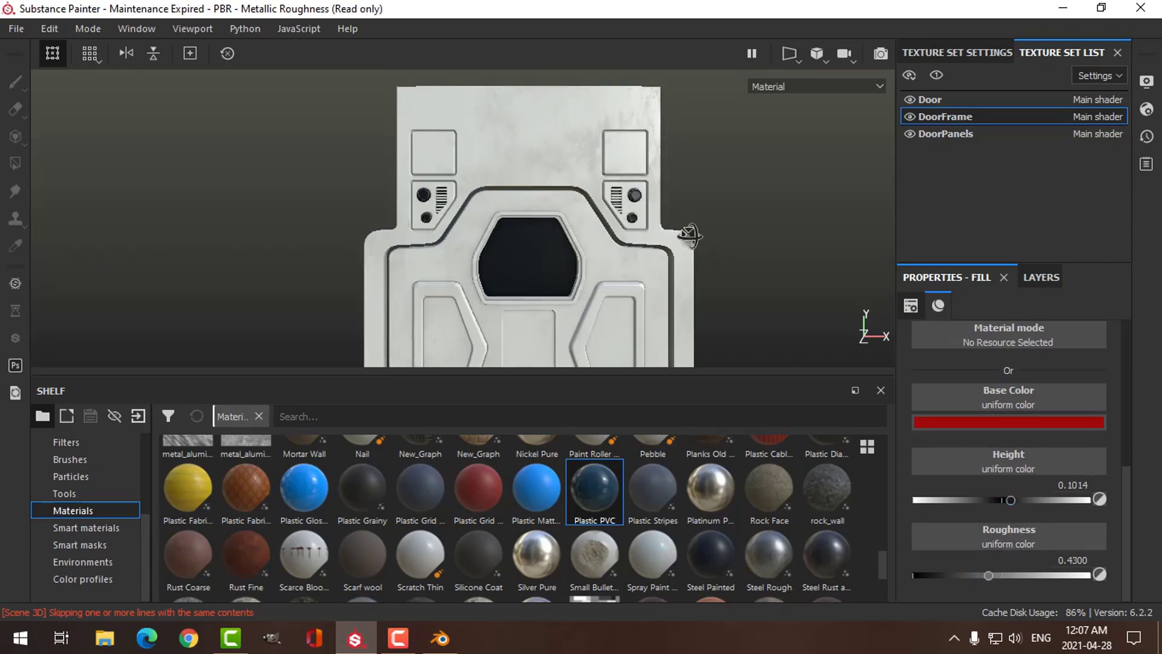
pyautogui.moveTo(689, 235)
pyautogui.keyDown('alt'); pyautogui.mouseDown(button='middle')
pyautogui.moveTo(685, 246)
pyautogui.moveTo(694, 240)
pyautogui.mouseUp(button='middle'); pyautogui.keyUp('alt')
pyautogui.click(1041, 276)
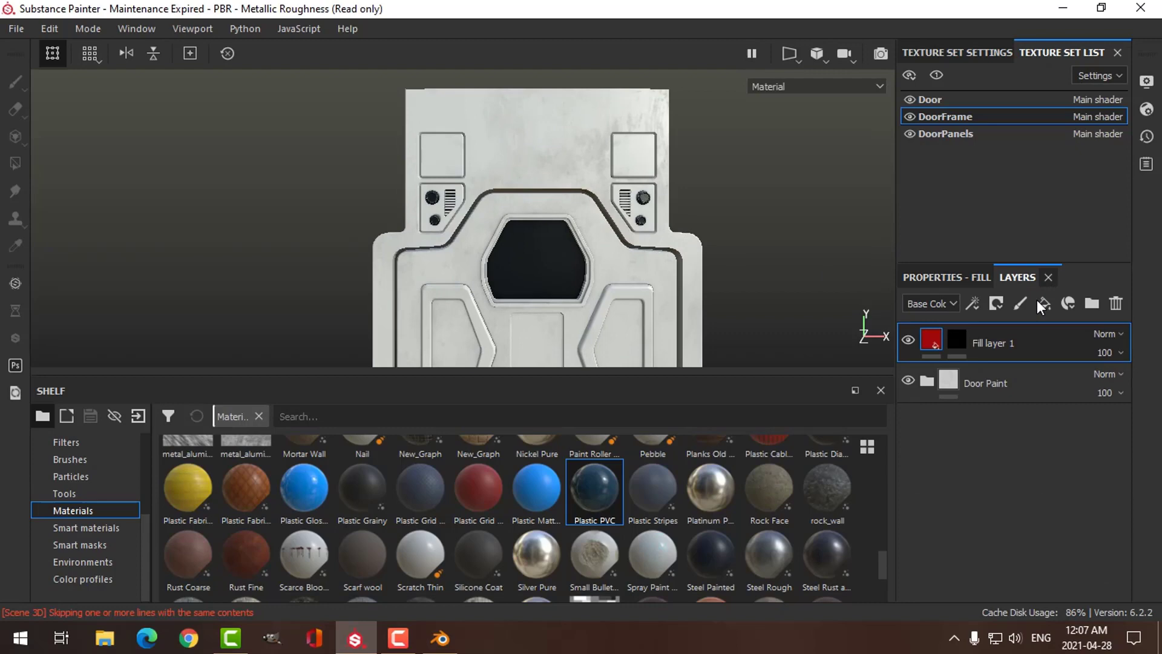
# Step: Select Fill layer 1's mask and switch the camera to orthographic projection
pyautogui.click(956, 341)
pyautogui.scroll(-2, 658, 289)
pyautogui.scroll(3, 654, 282)
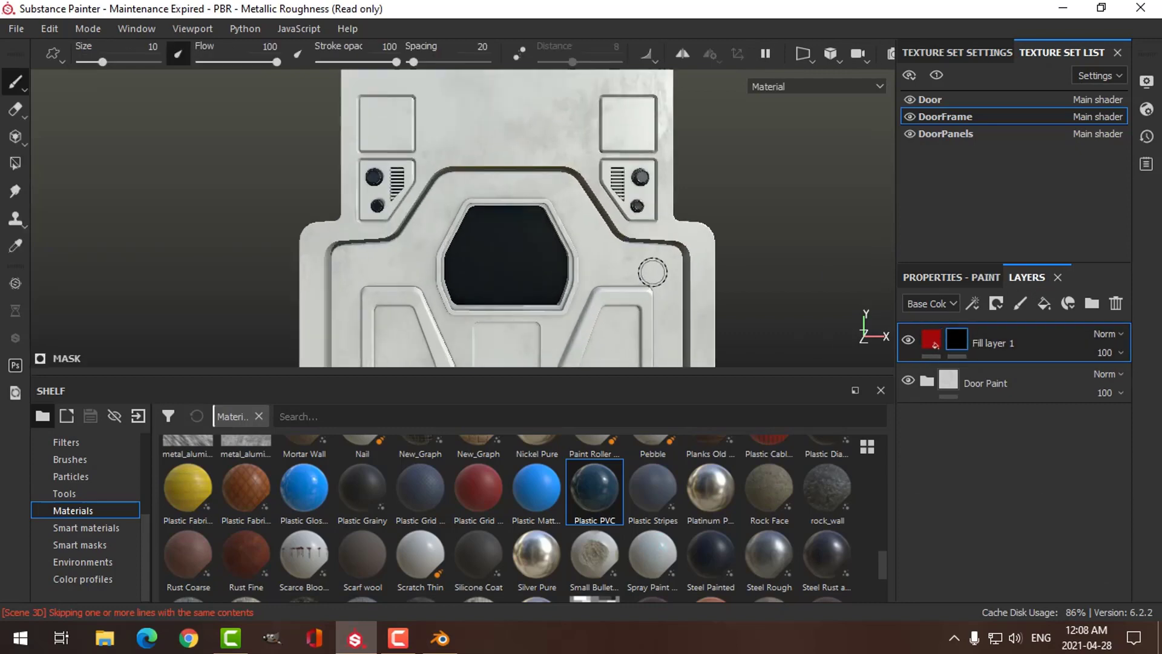
pyautogui.scroll(1, 653, 248)
pyautogui.keyDown('alt'); pyautogui.moveTo(618, 211); pyautogui.dragTo(640, 321, button='middle'); pyautogui.keyUp('alt')
pyautogui.click(841, 59)
pyautogui.click(866, 101)
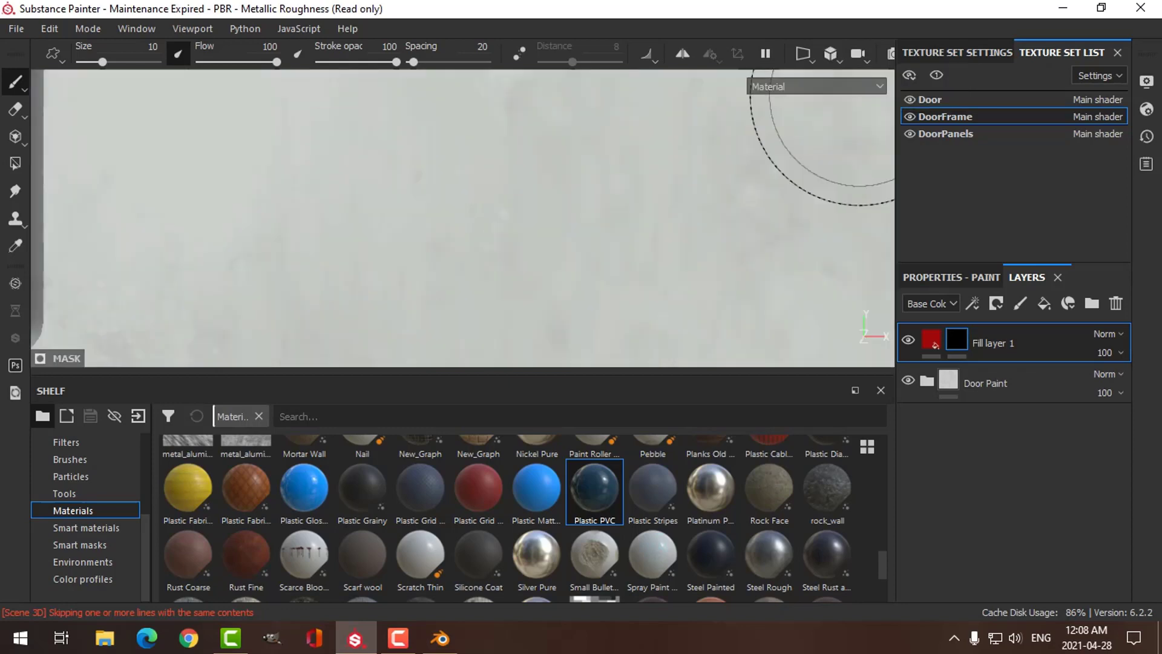
# Step: Frame the top of the door frame and turn on mirror symmetry
pyautogui.scroll(-2, 634, 232)
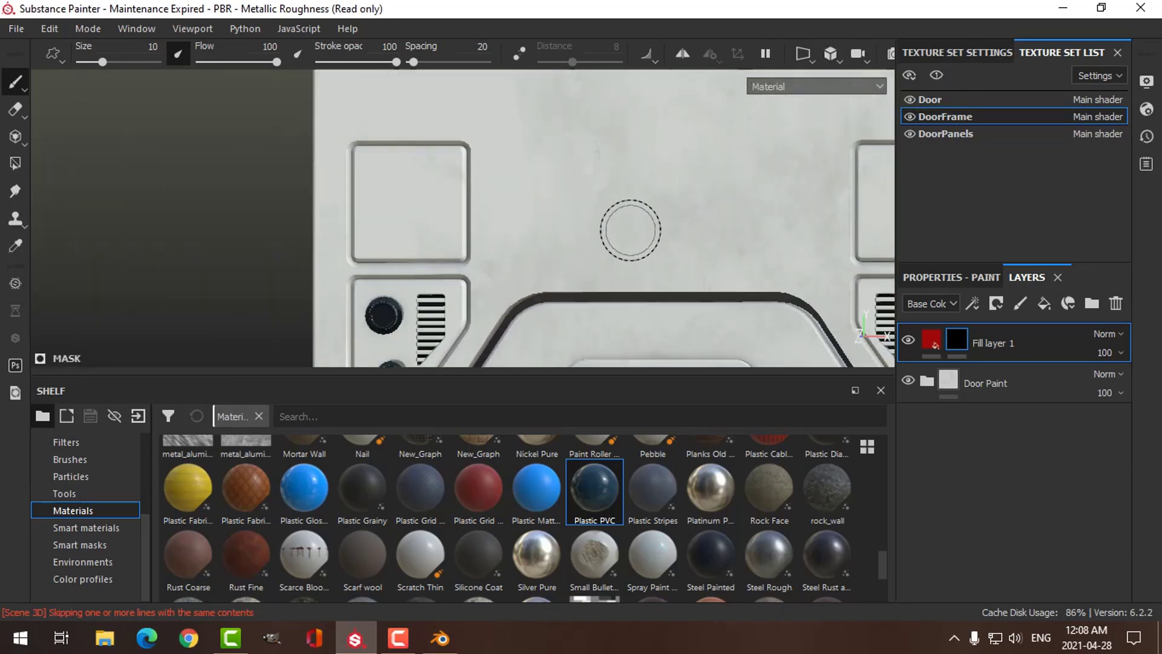
pyautogui.keyDown('alt'); pyautogui.moveTo(745, 226); pyautogui.dragTo(721, 226); pyautogui.keyUp('alt')
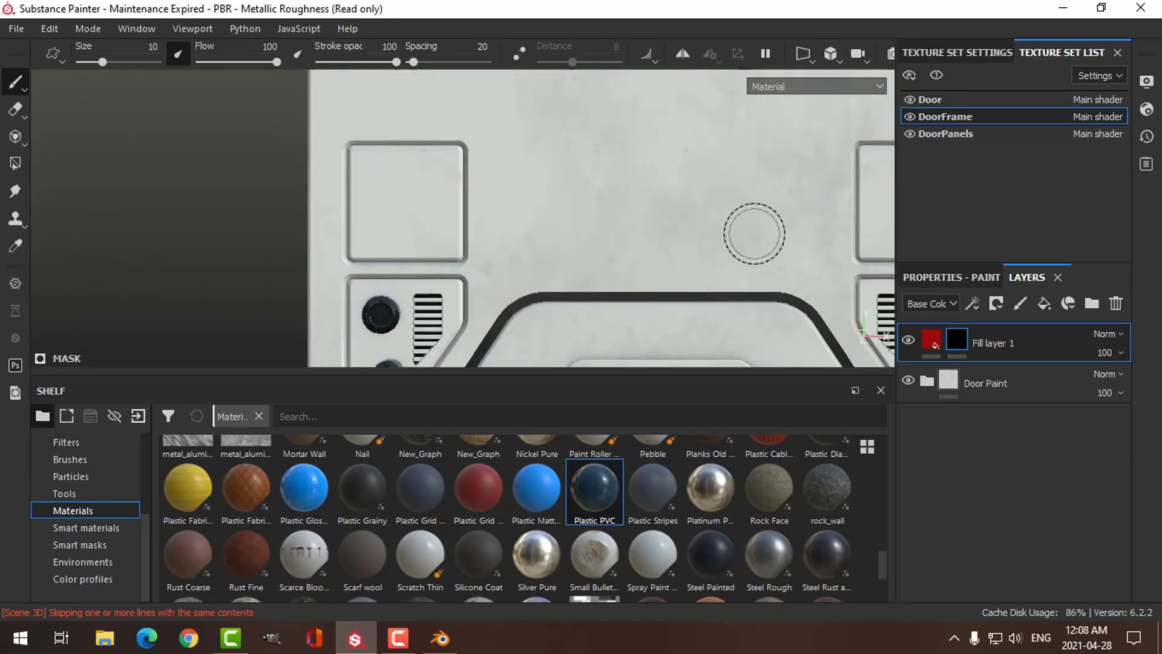
pyautogui.keyDown('alt'); pyautogui.moveTo(754, 233); pyautogui.dragTo(659, 240, button='middle'); pyautogui.keyUp('alt')
pyautogui.scroll(-2, 604, 256)
pyautogui.scroll(-1, 604, 256)
pyautogui.scroll(1, 589, 232)
pyautogui.click(682, 53)
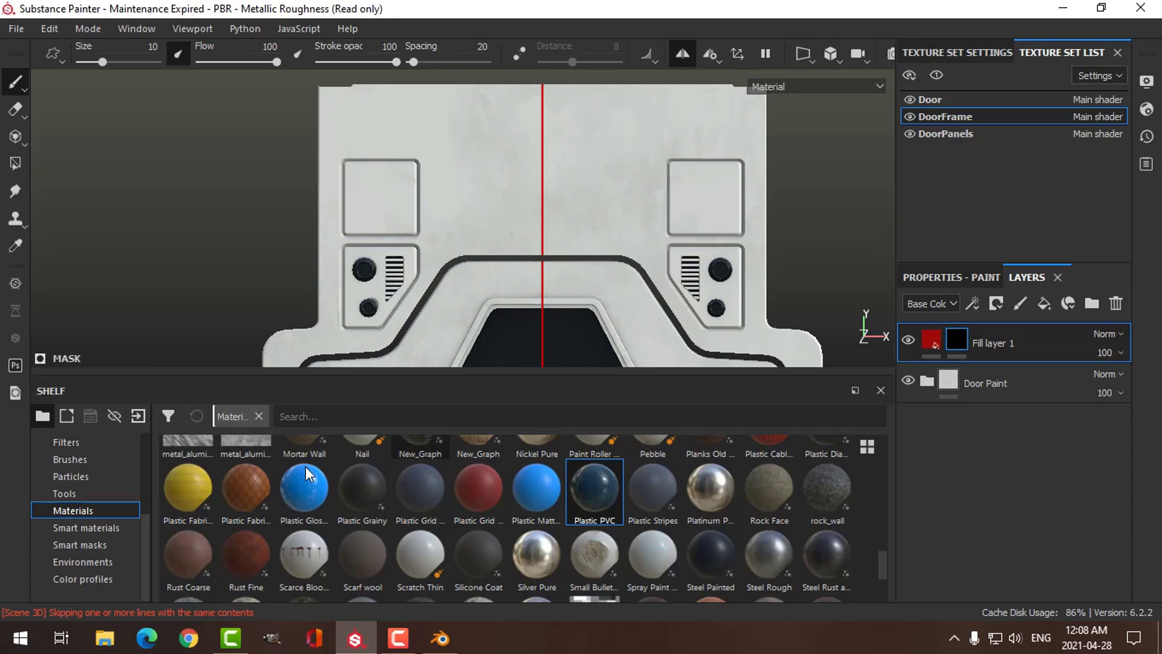
pyautogui.scroll(3, 147, 521)
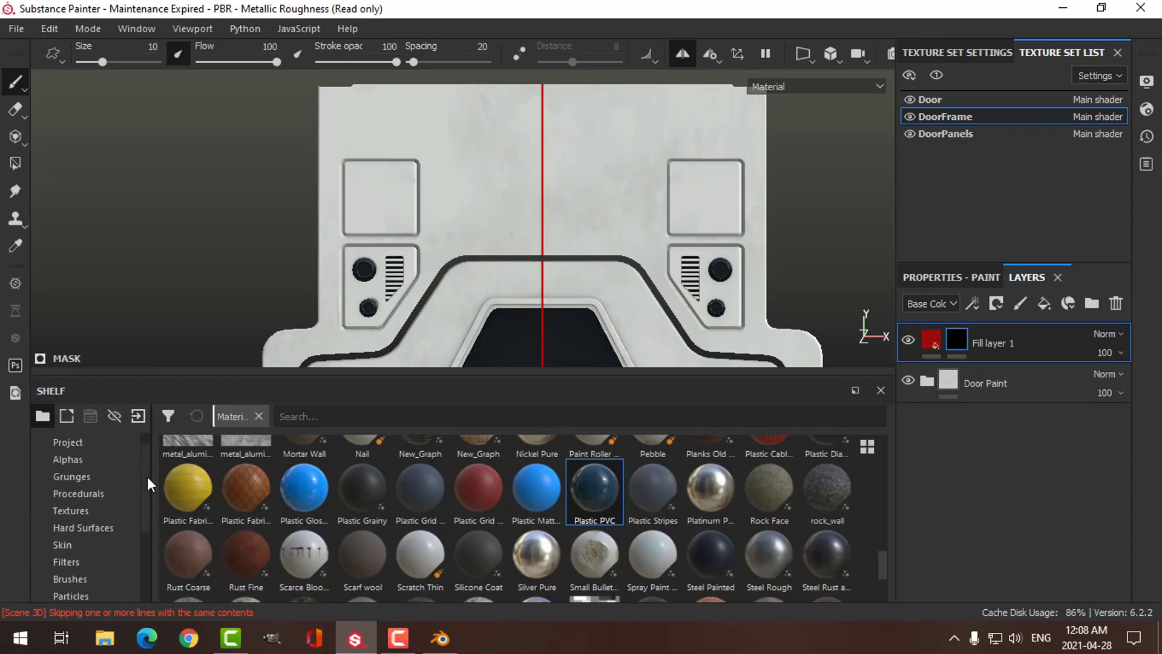
# Step: Search the alphas for 'squa' and give the brush the Square Rectangle alpha
pyautogui.click(82, 459)
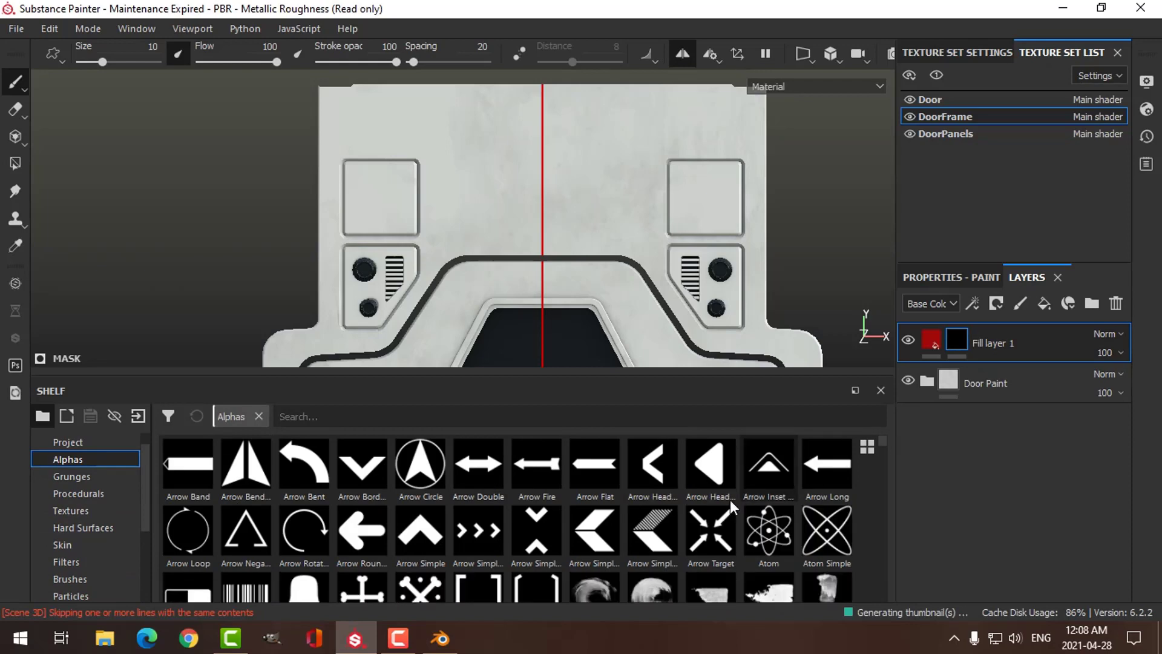
pyautogui.click(473, 415)
pyautogui.write('squa')
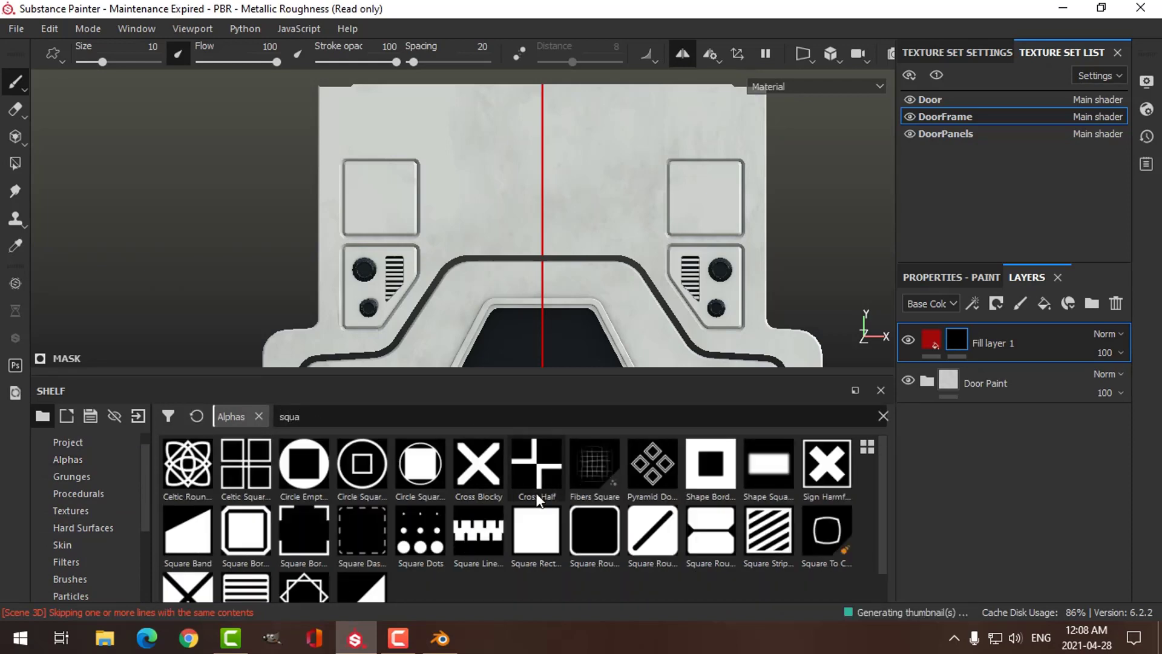
pyautogui.click(562, 514)
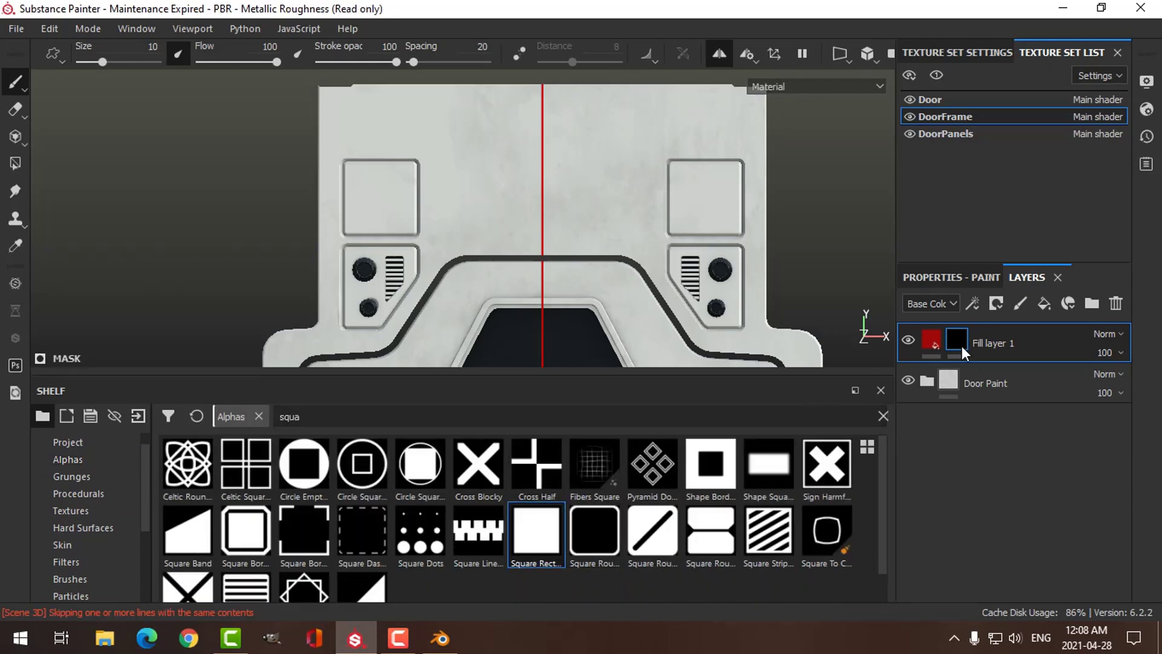
pyautogui.click(975, 270)
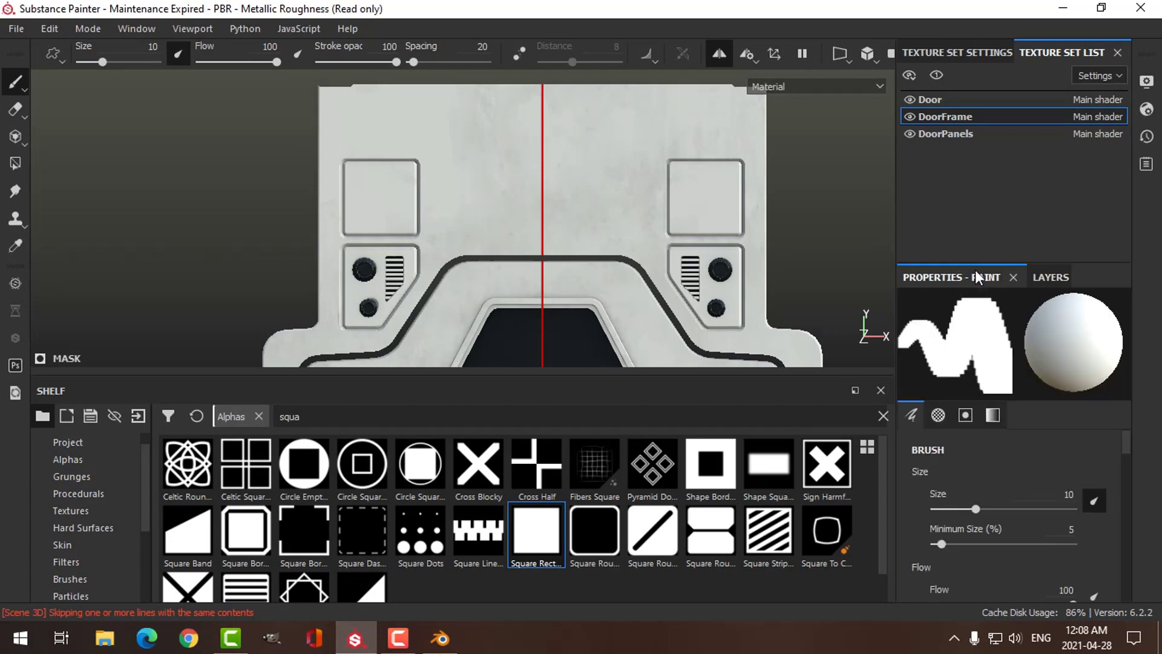
pyautogui.moveTo(1124, 448)
pyautogui.mouseDown()
pyautogui.moveTo(1127, 482)
pyautogui.moveTo(1124, 463)
pyautogui.mouseUp()
# Step: Turn off symmetry, enlarge the brush to 32.59, then stamp a trial square and undo it
pyautogui.click(940, 413)
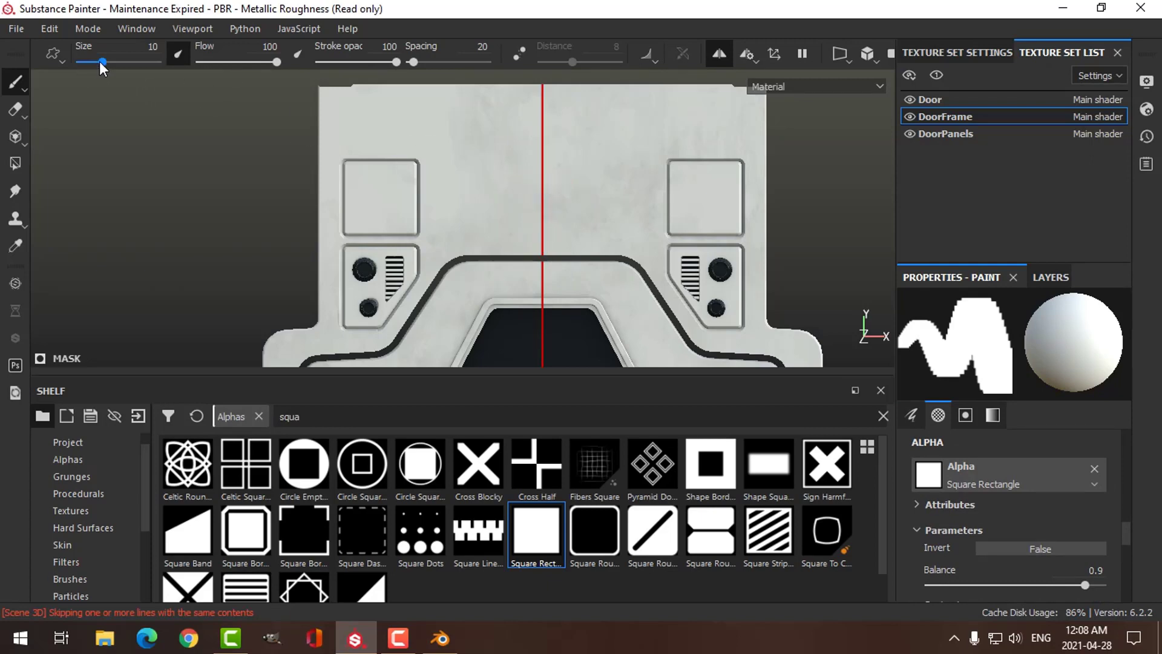
pyautogui.moveTo(102, 62); pyautogui.dragTo(113, 62)
pyautogui.click(719, 55)
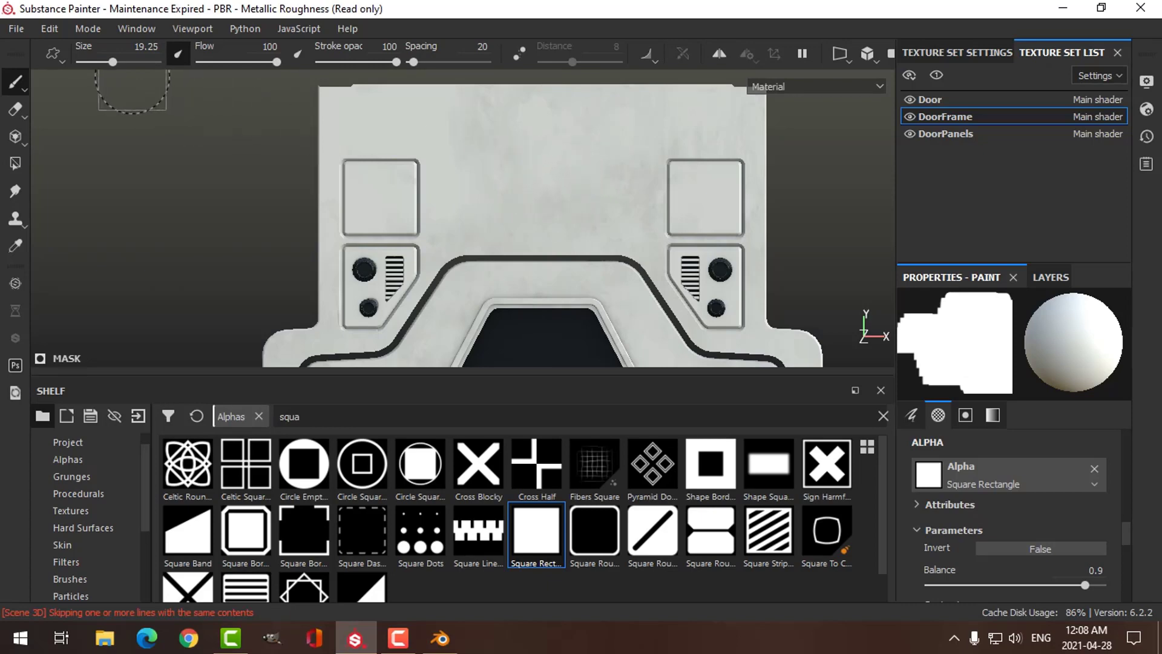
pyautogui.moveTo(113, 62); pyautogui.dragTo(123, 63)
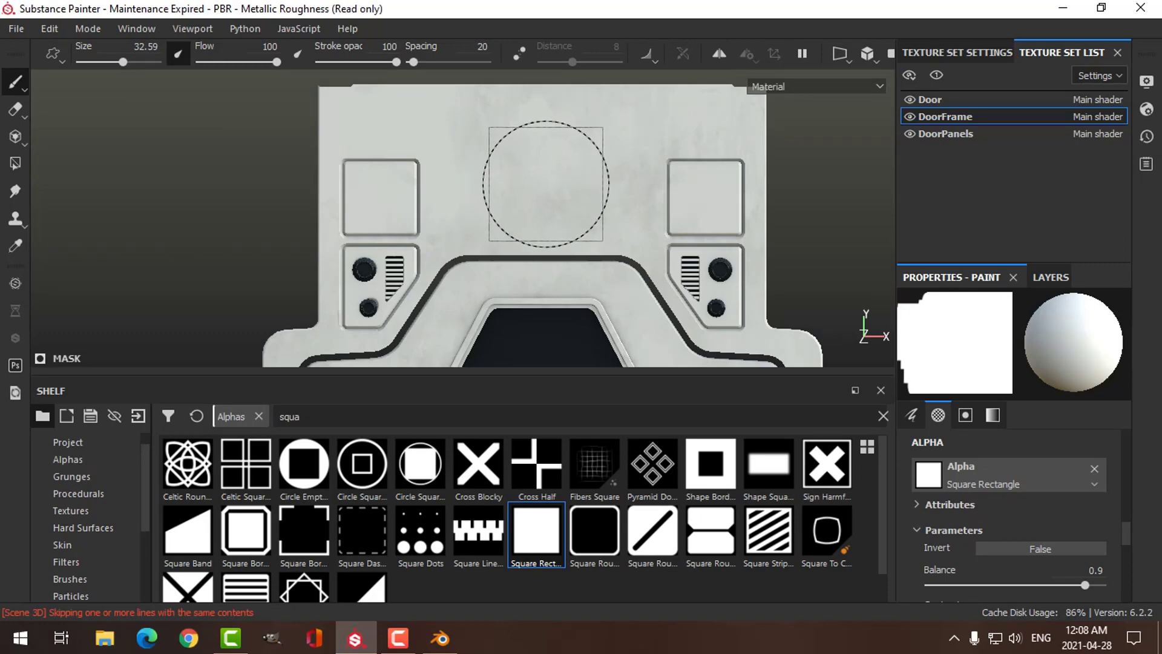
pyautogui.click(546, 184)
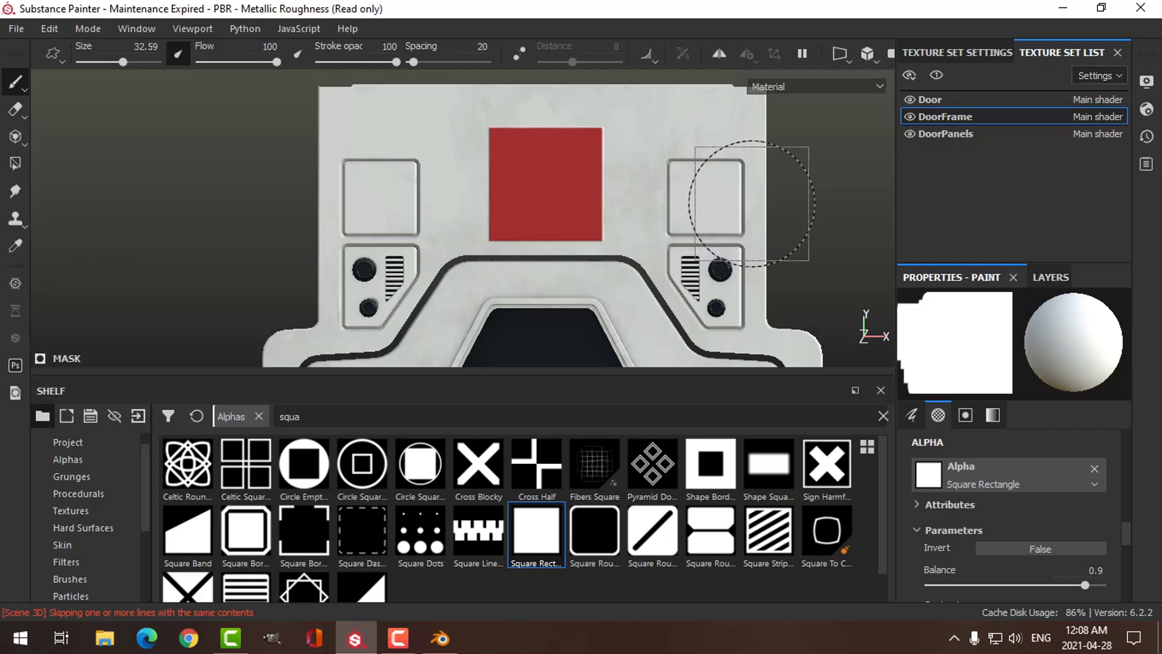
pyautogui.hotkey('ctrl', 'z')
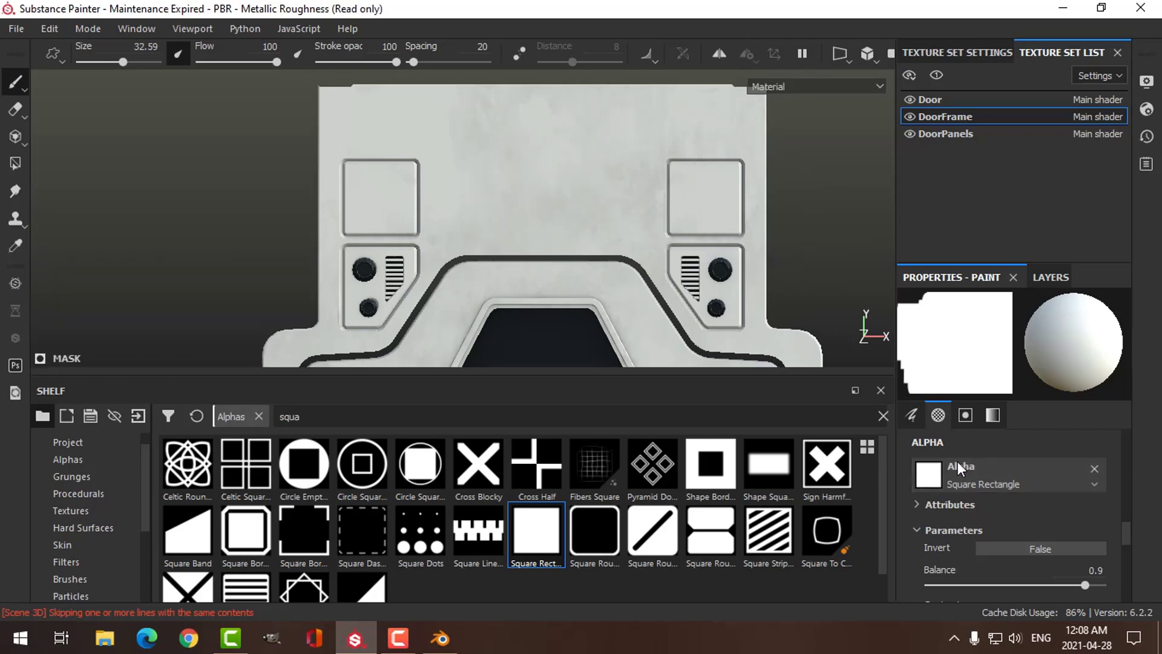
# Step: Try a grey base colour on Fill layer 1, stamp a test square into its mask, and undo it
pyautogui.click(1036, 276)
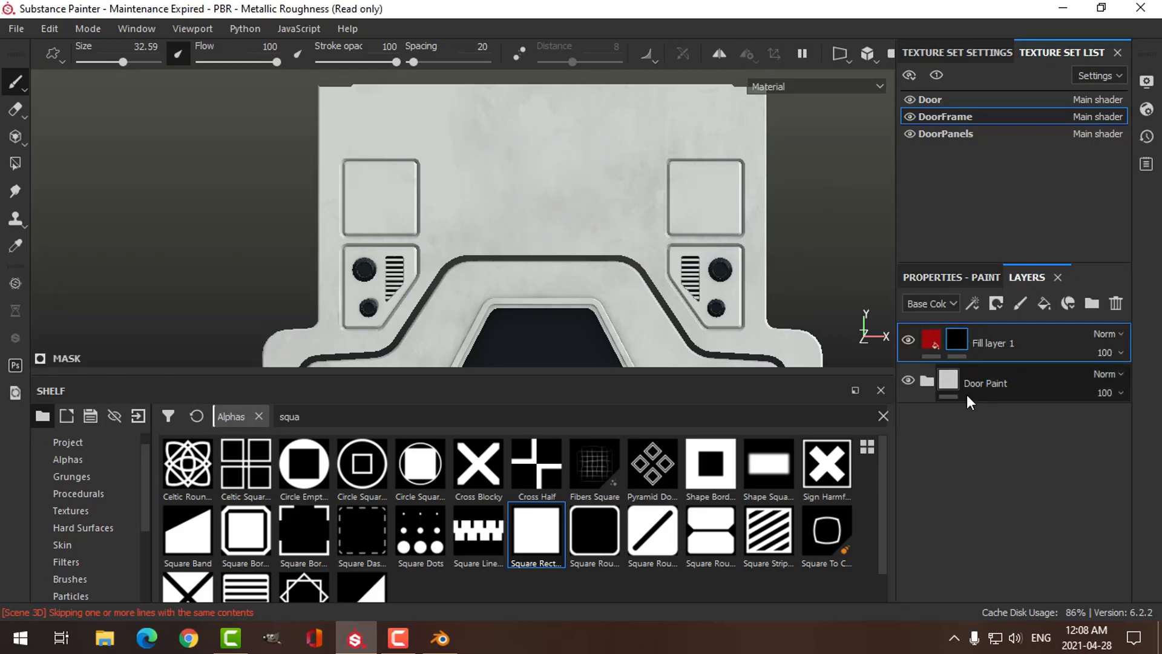
pyautogui.click(935, 339)
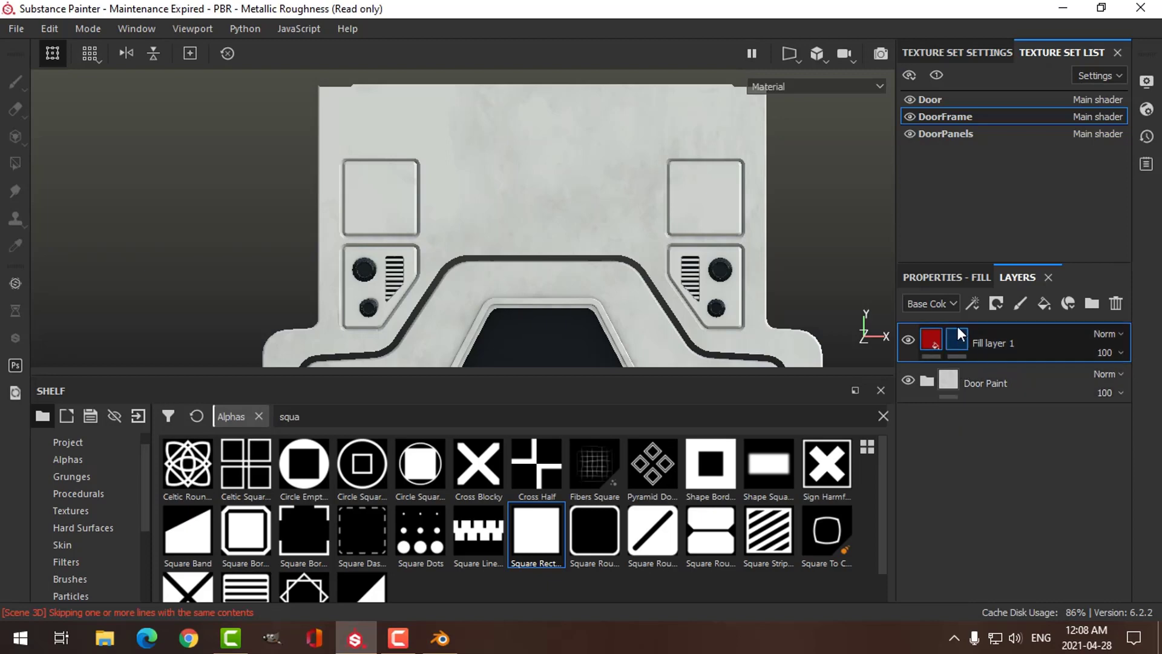
pyautogui.click(943, 278)
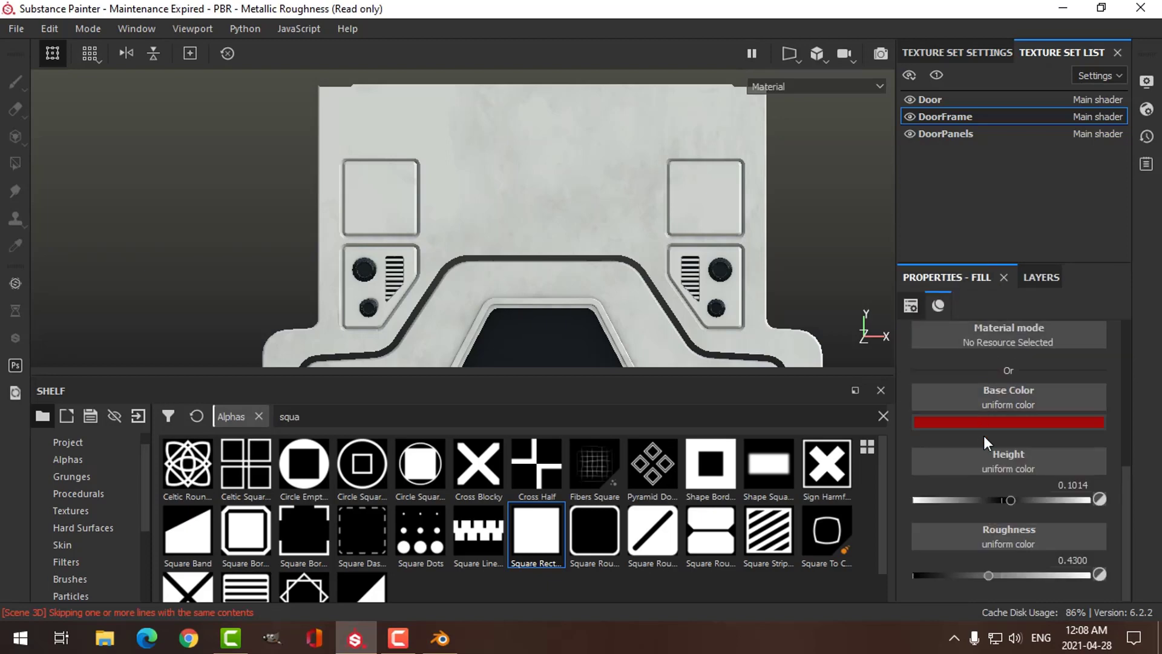
pyautogui.click(1014, 421)
pyautogui.moveTo(929, 492); pyautogui.dragTo(926, 486)
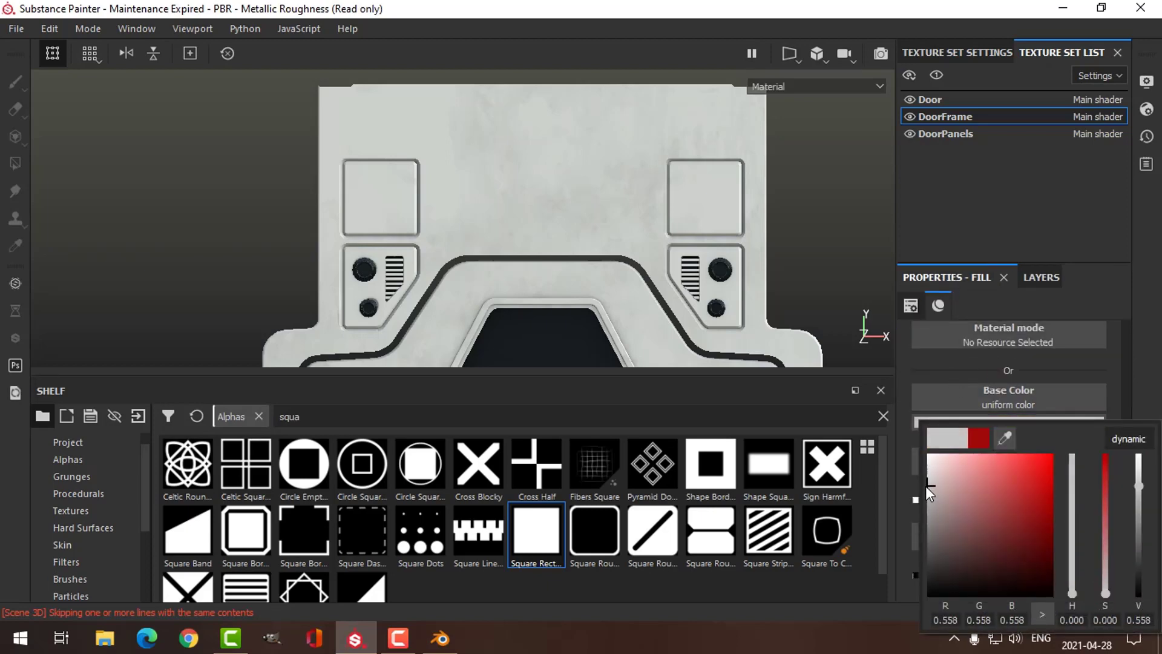
pyautogui.click(1048, 279)
pyautogui.click(952, 336)
pyautogui.press('1')
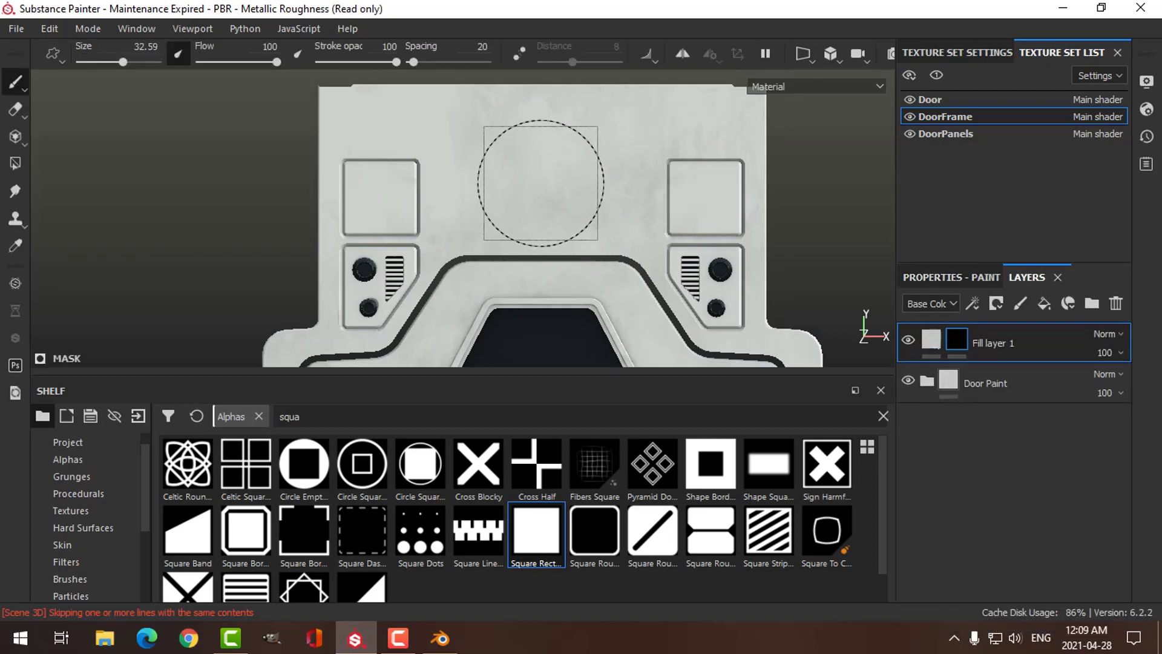
pyautogui.click(541, 183)
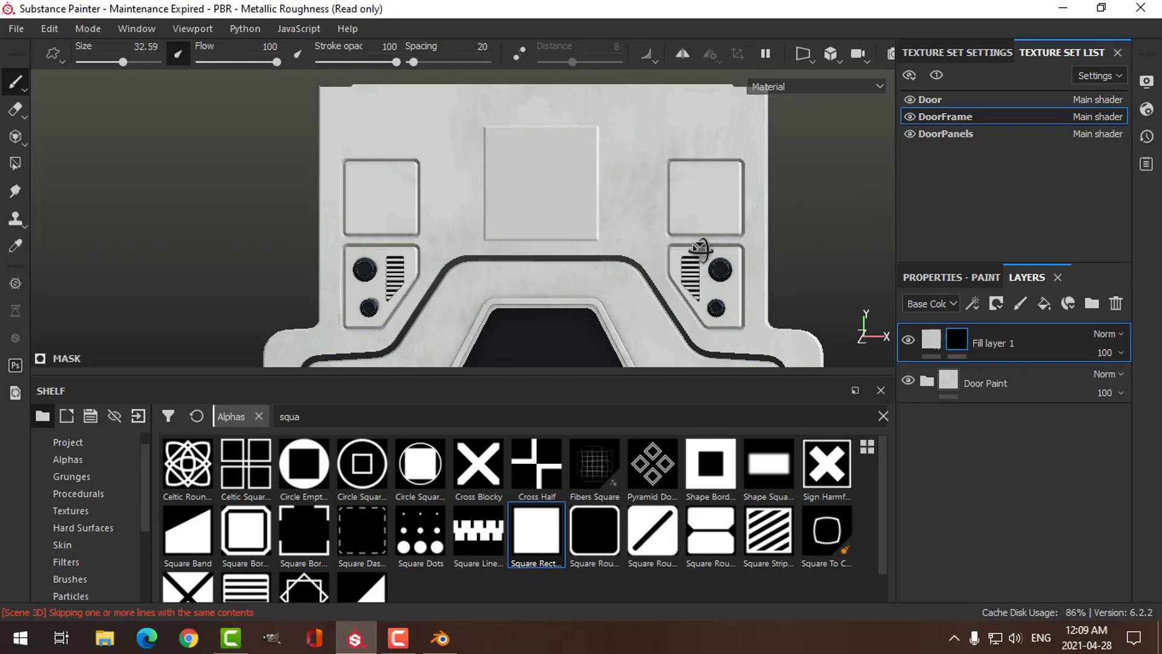
pyautogui.keyDown('alt'); pyautogui.moveTo(700, 248); pyautogui.dragTo(739, 234); pyautogui.keyUp('alt')
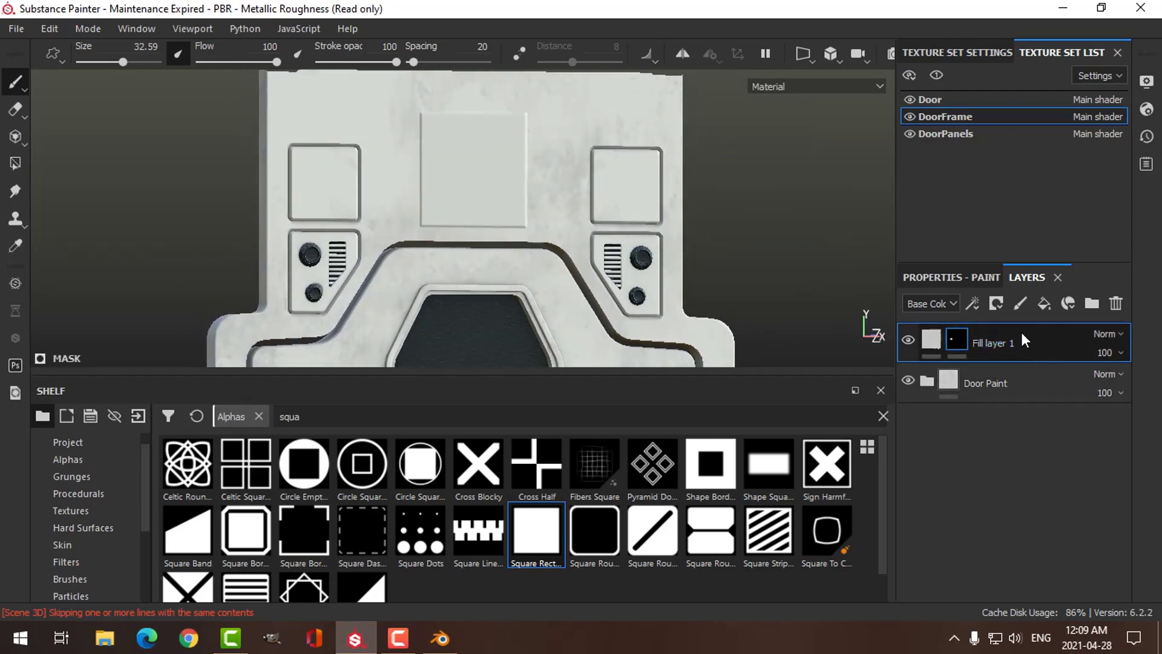
pyautogui.hotkey('ctrl', 'z')
# Step: Set Fill layer 1's base colour to deep red (R 0.240, G 0, B 0) and reselect its mask
pyautogui.click(944, 348)
pyautogui.click(960, 275)
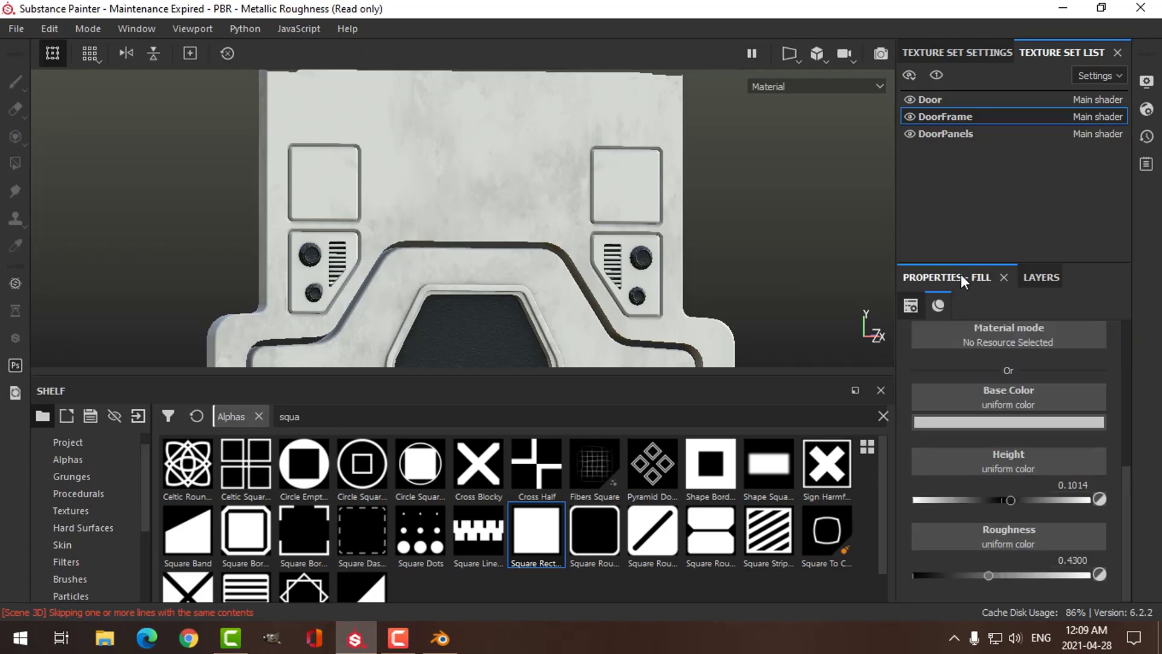
pyautogui.click(1012, 422)
pyautogui.moveTo(1049, 478); pyautogui.dragTo(1053, 502)
pyautogui.moveTo(1135, 510); pyautogui.dragTo(1136, 533)
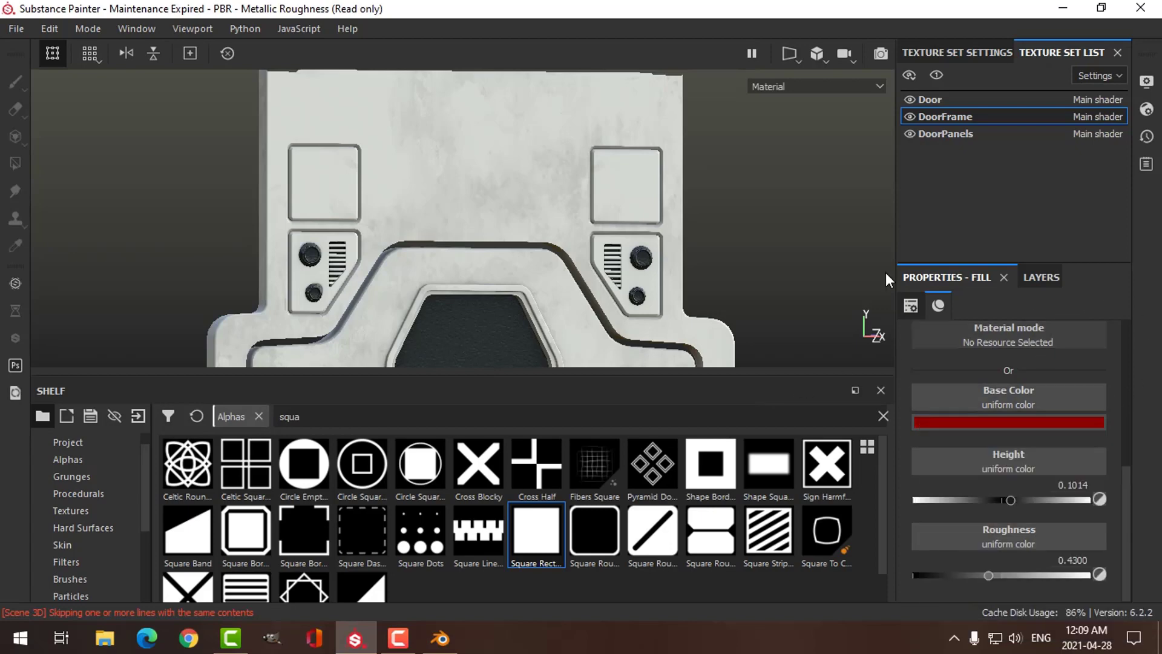
pyautogui.moveTo(815, 55)
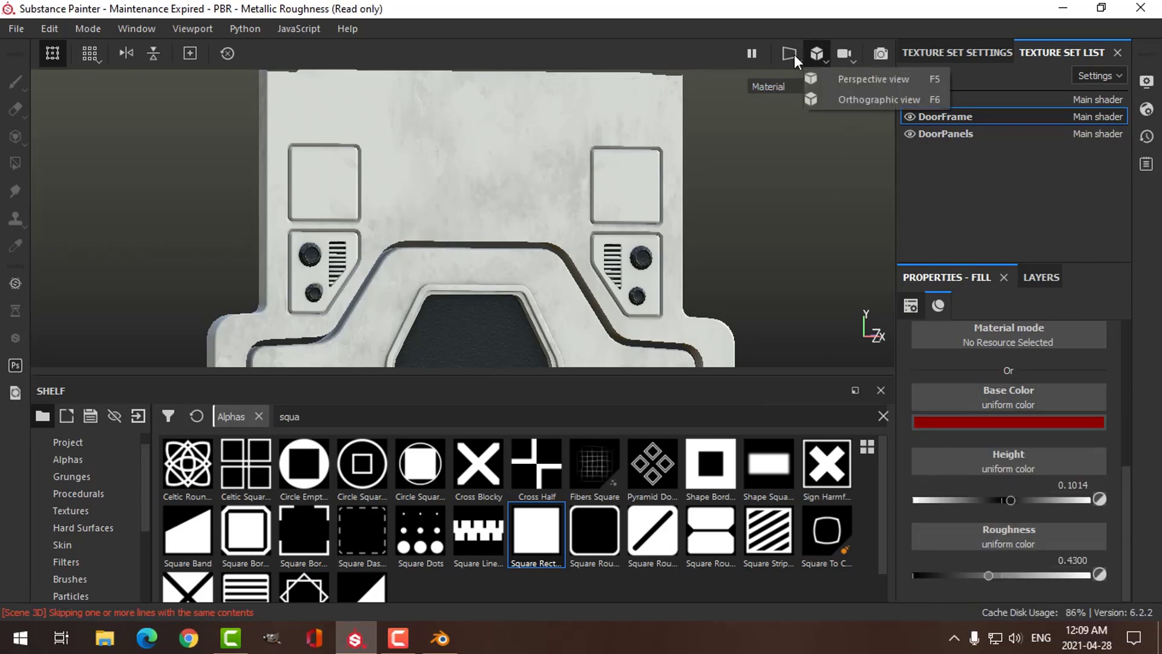
pyautogui.click(1042, 277)
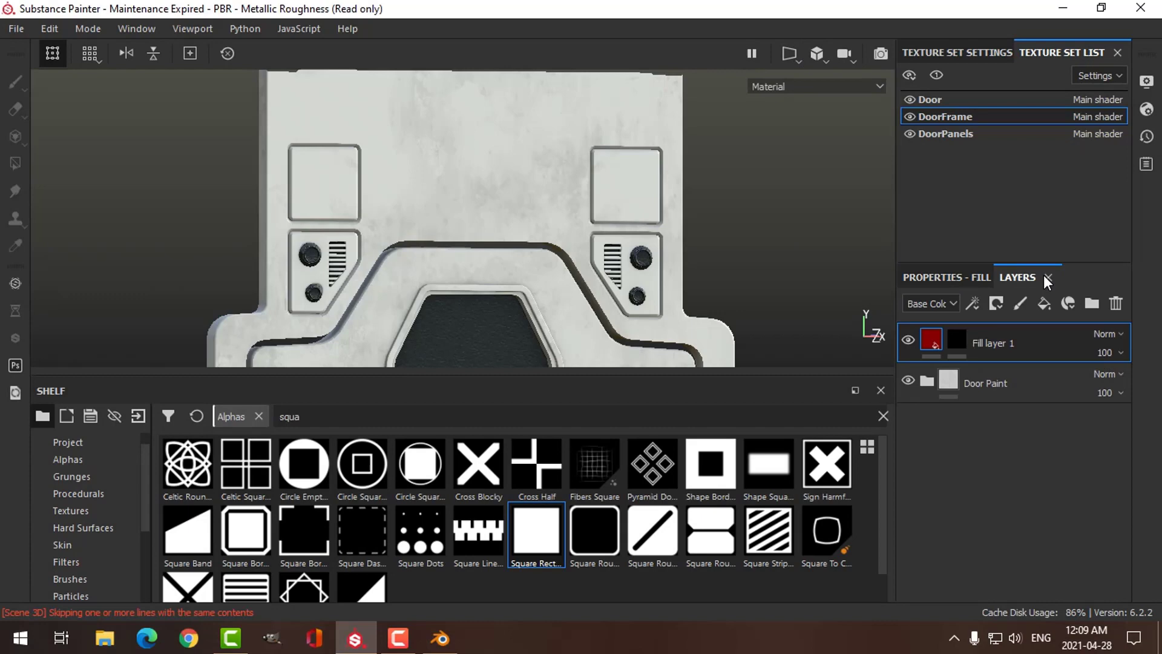
pyautogui.click(956, 340)
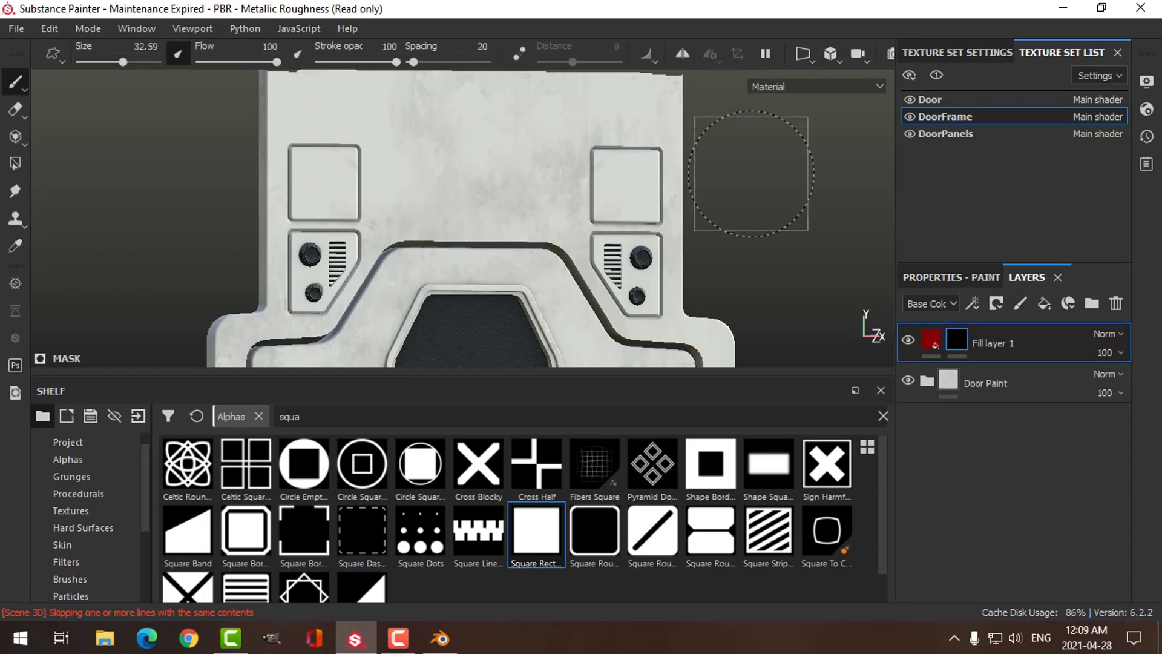
# Step: With symmetry on and brush size 6.34, stamp mirrored red squares into a checkered X emblem
pyautogui.click(683, 53)
pyautogui.keyDown('alt'); pyautogui.moveTo(672, 209); pyautogui.dragTo(636, 199); pyautogui.keyUp('alt')
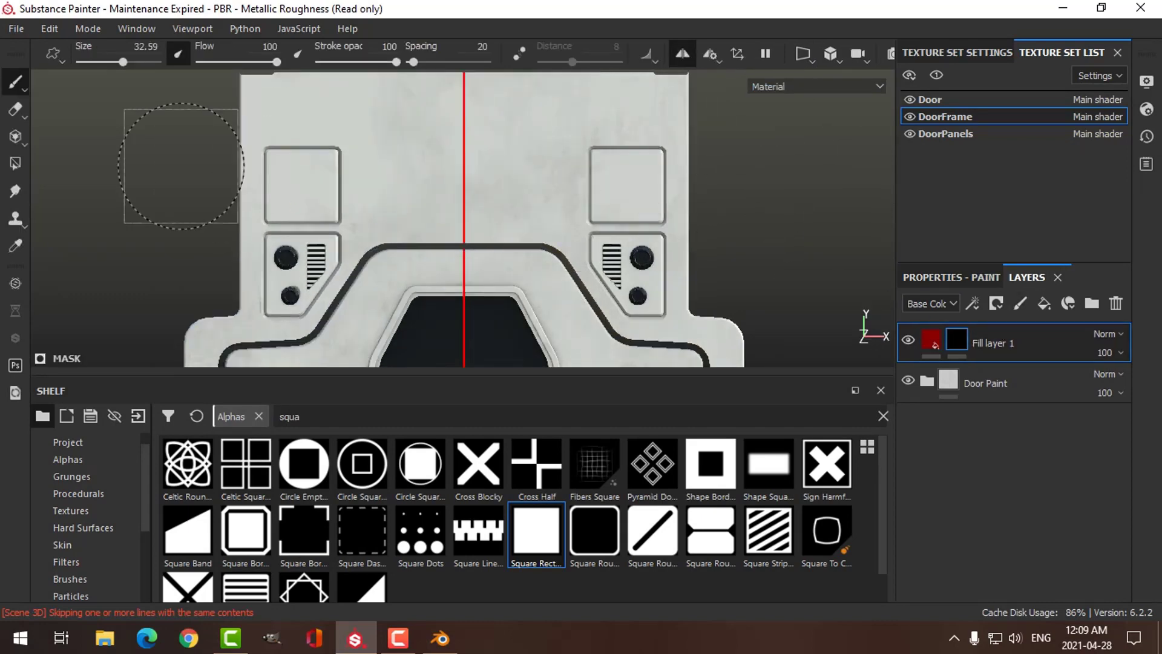
pyautogui.moveTo(120, 59); pyautogui.dragTo(97, 63)
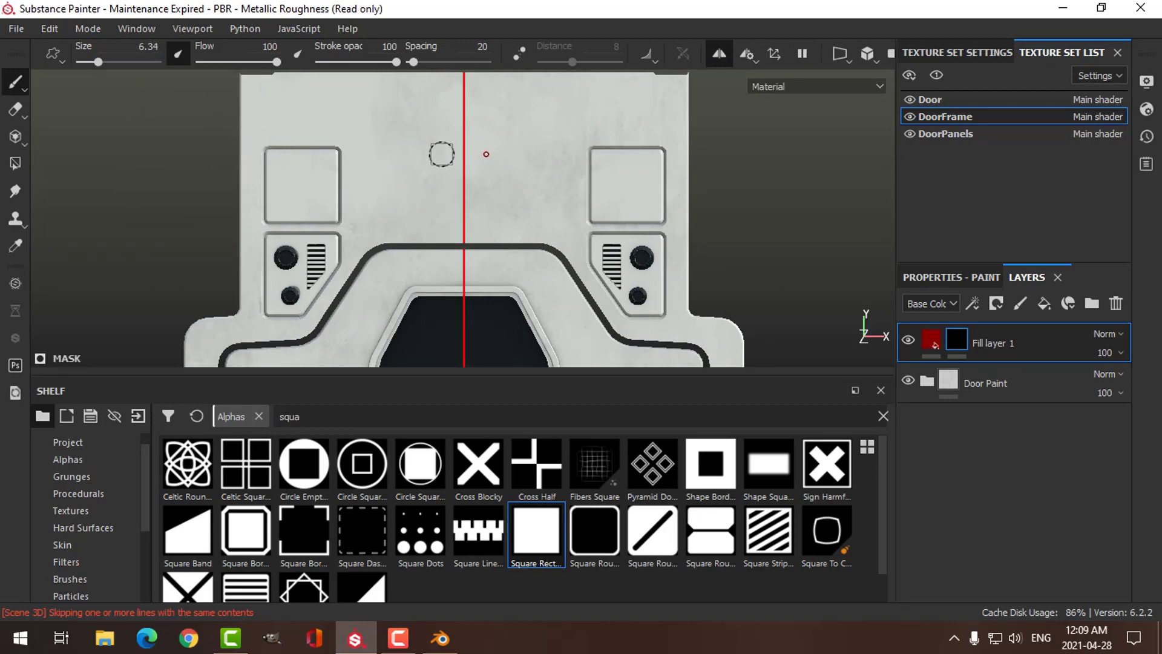
pyautogui.click(486, 154)
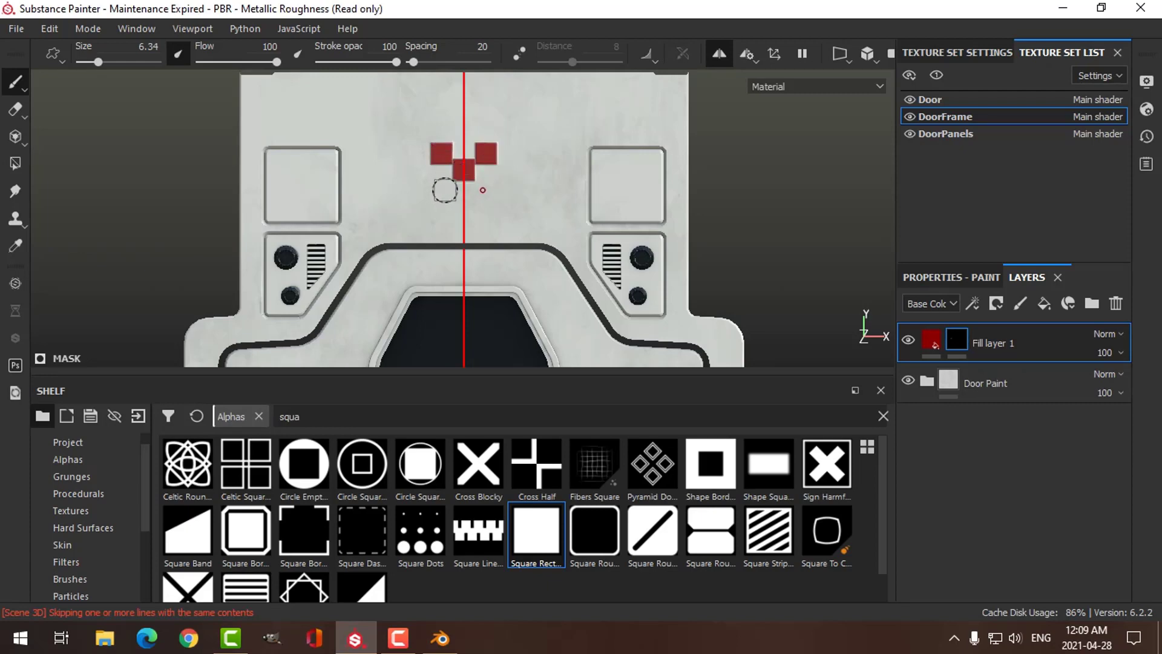
pyautogui.click(484, 189)
pyautogui.keyDown('alt'); pyautogui.moveTo(603, 210); pyautogui.dragTo(607, 211); pyautogui.keyUp('alt')
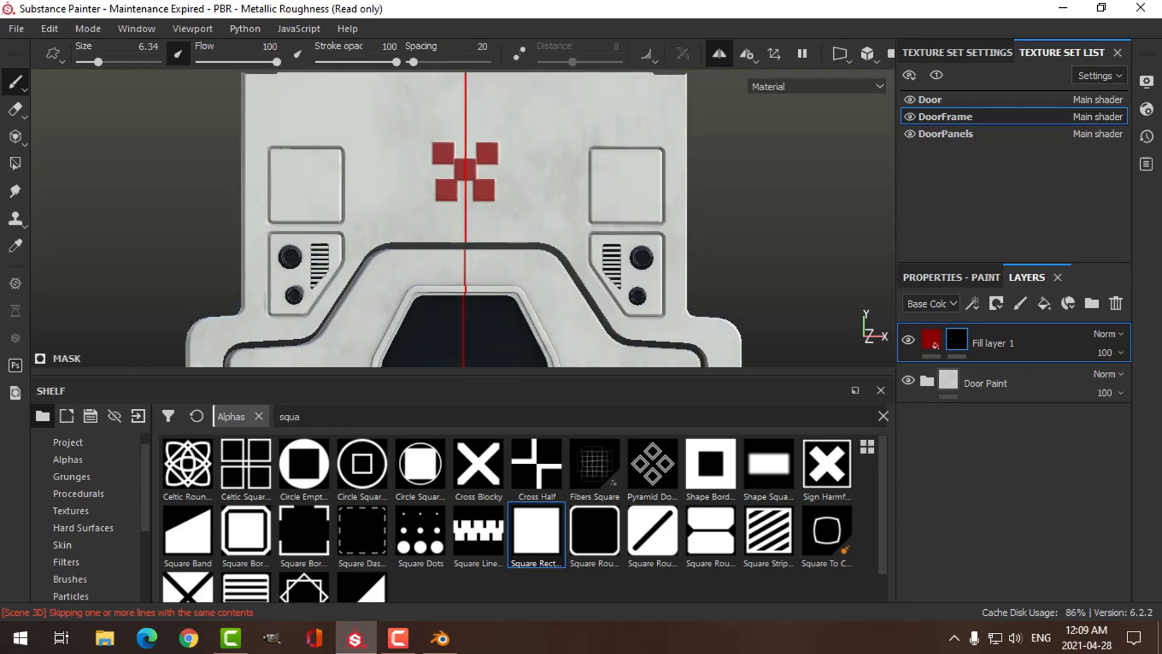
pyautogui.click(724, 58)
# Step: Orbit, pan and zoom around the door to frame its lower panel head-on
pyautogui.scroll(3, 647, 250)
pyautogui.scroll(-6, 617, 239)
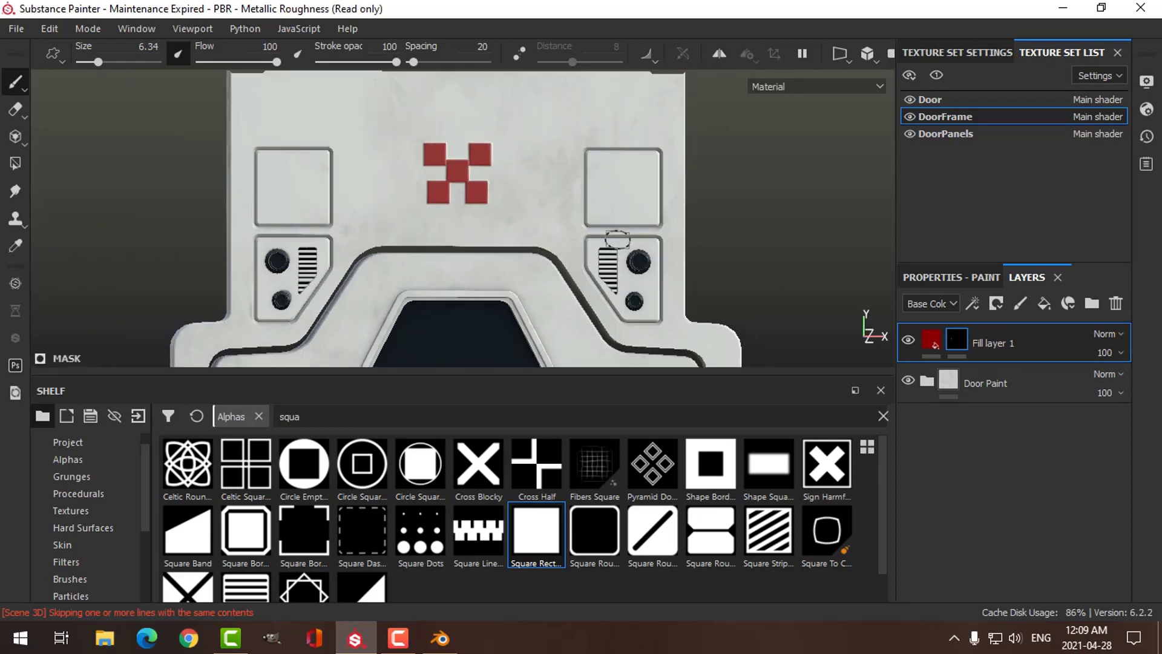
pyautogui.keyDown('alt'); pyautogui.moveTo(615, 229); pyautogui.dragTo(711, 252); pyautogui.keyUp('alt')
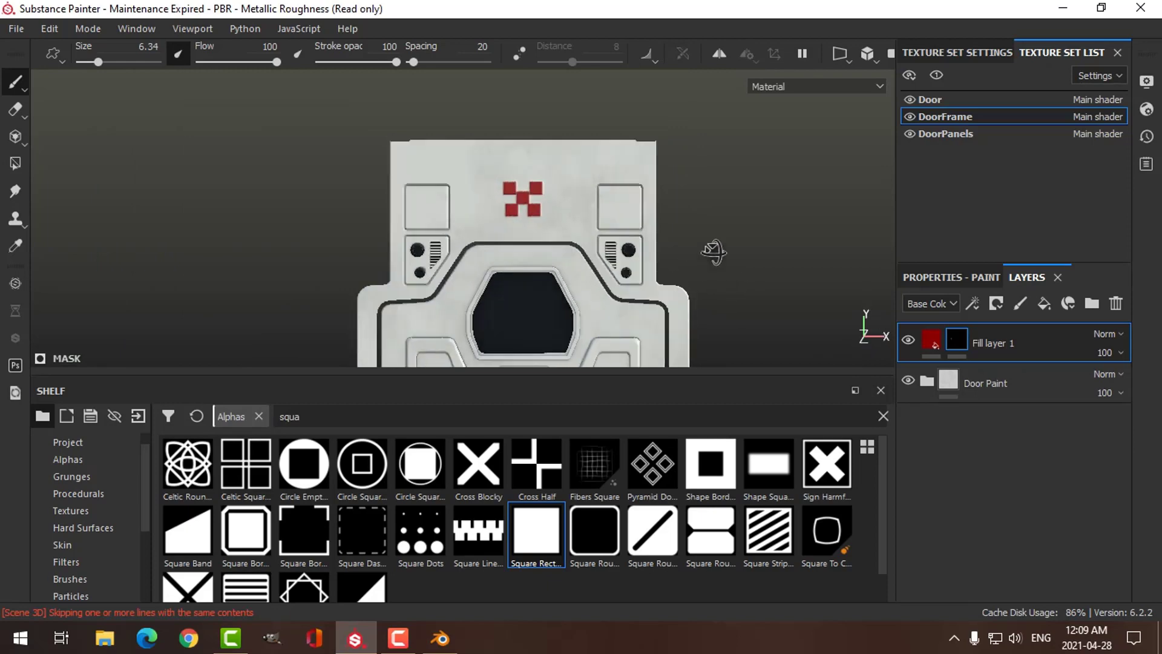
pyautogui.keyDown('alt'); pyautogui.moveTo(710, 252); pyautogui.dragTo(667, 267, button='middle'); pyautogui.keyUp('alt')
pyautogui.keyDown('alt'); pyautogui.moveTo(667, 267); pyautogui.dragTo(662, 298); pyautogui.keyUp('alt')
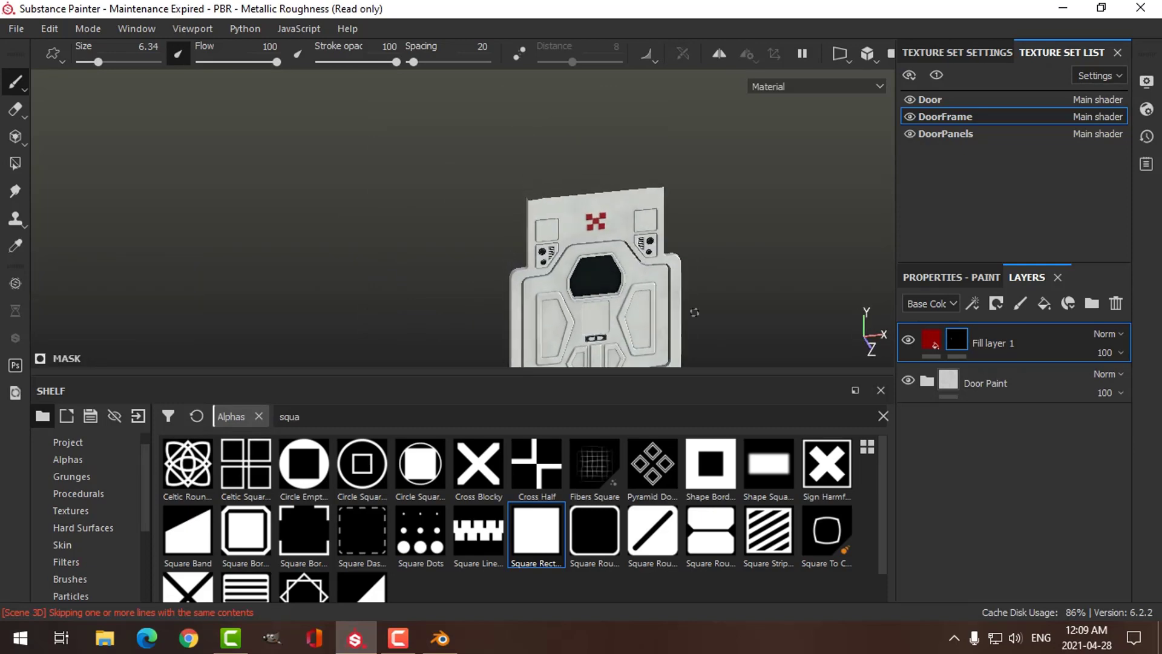
pyautogui.keyDown('alt'); pyautogui.moveTo(663, 298); pyautogui.dragTo(636, 221, button='middle'); pyautogui.keyUp('alt')
pyautogui.scroll(-2, 599, 262)
pyautogui.scroll(8, 599, 262)
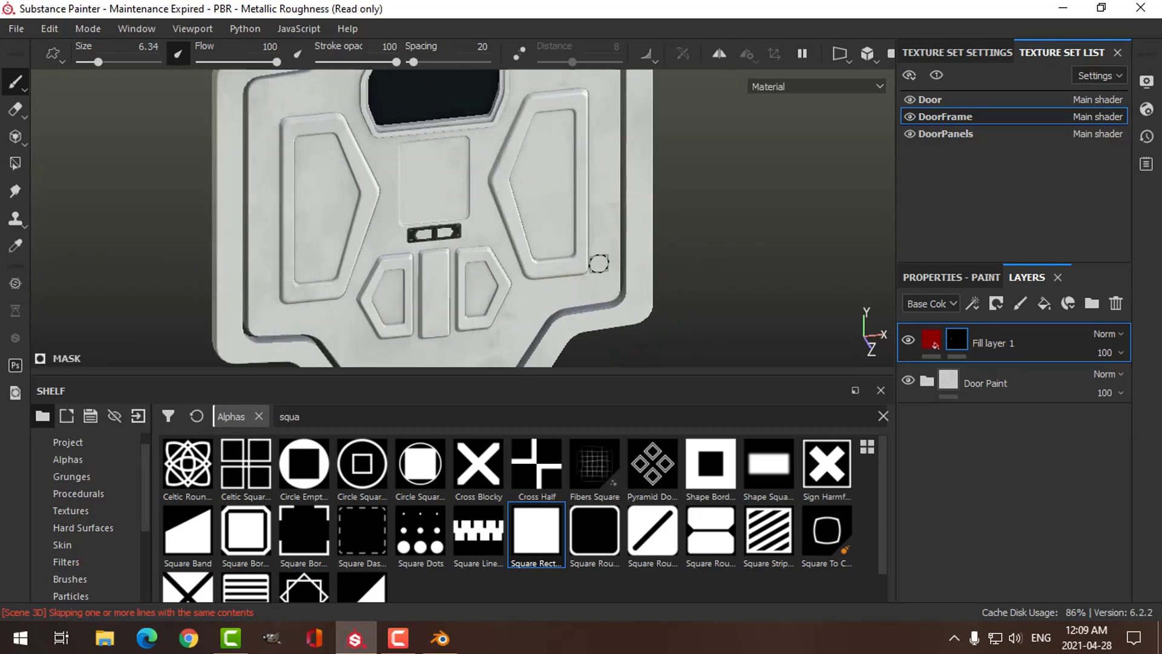
pyautogui.keyDown('alt'); pyautogui.moveTo(568, 276); pyautogui.dragTo(679, 297, button='middle'); pyautogui.keyUp('alt')
pyautogui.keyDown('alt'); pyautogui.moveTo(679, 297); pyautogui.dragTo(567, 257); pyautogui.keyUp('alt')
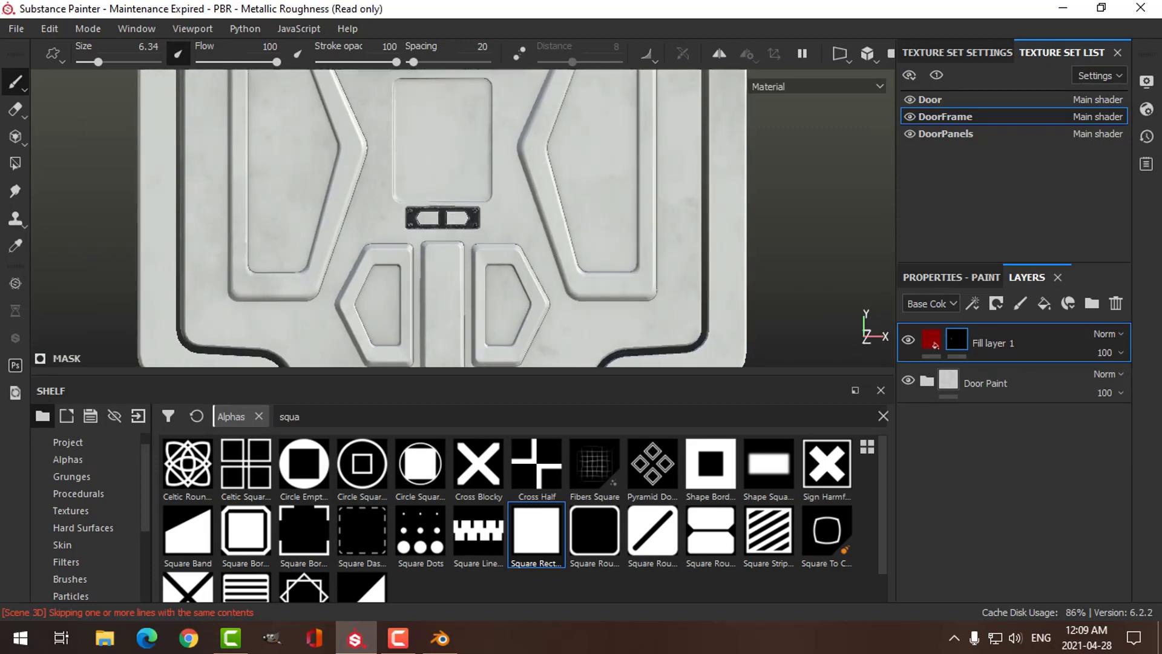
pyautogui.keyDown('alt'); pyautogui.moveTo(567, 256); pyautogui.dragTo(608, 275, button='middle'); pyautogui.keyUp('alt')
pyautogui.scroll(4, 607, 276)
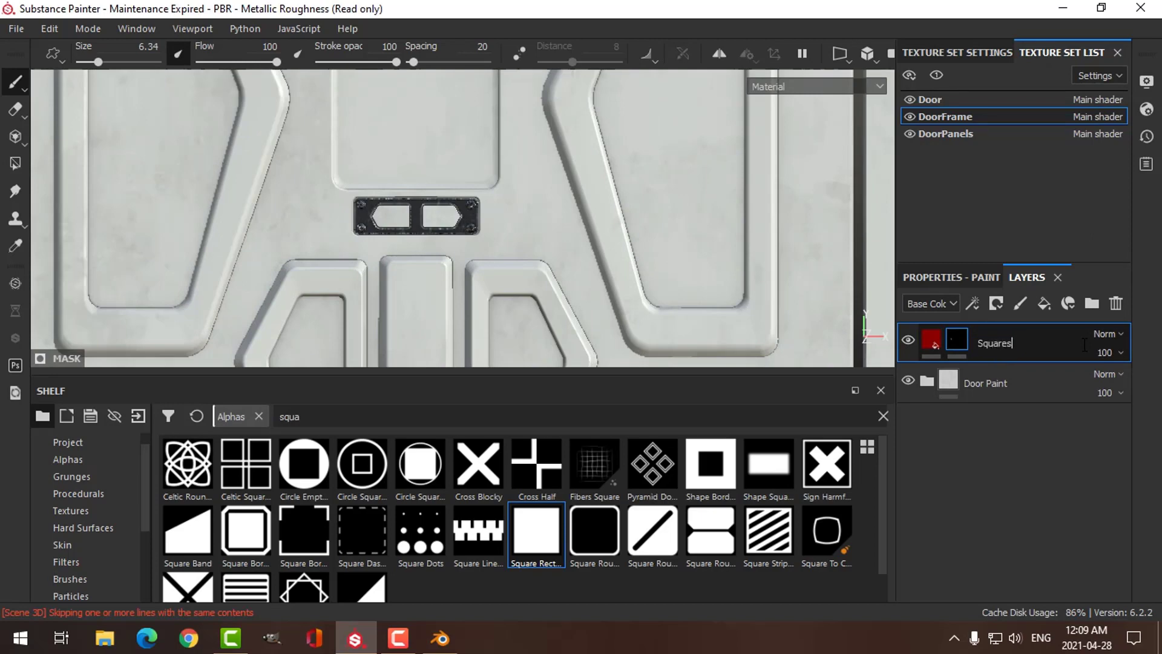
# Step: Switch to the Door texture set and add an Emissive channel in Texture Set Settings
pyautogui.click(949, 99)
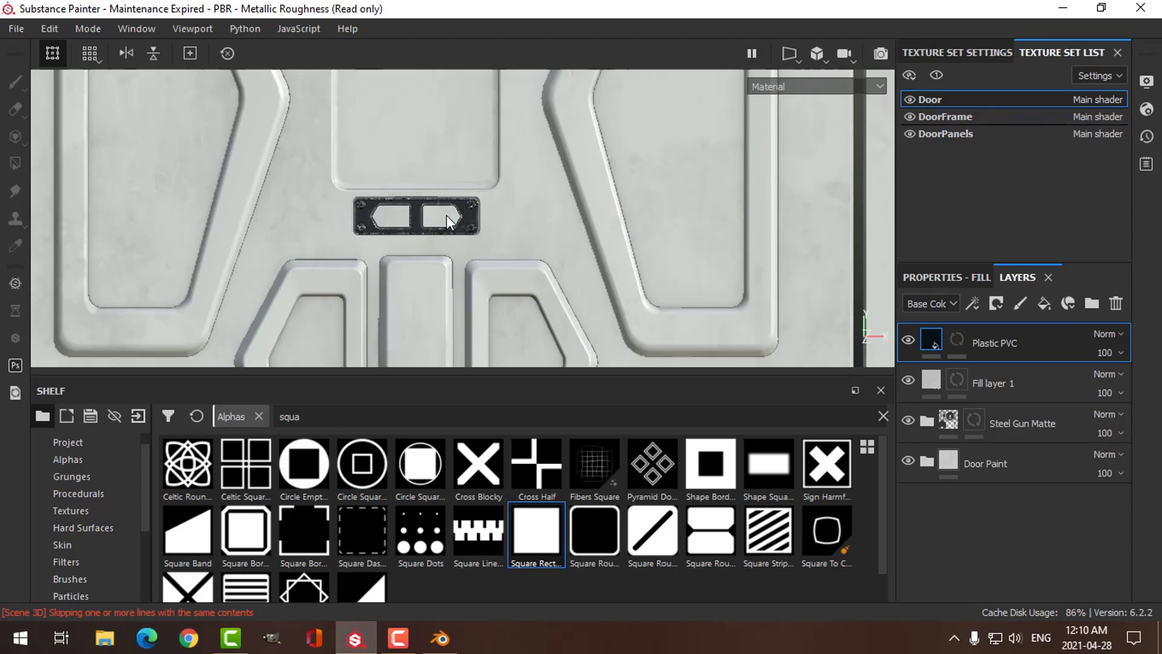
pyautogui.click(969, 52)
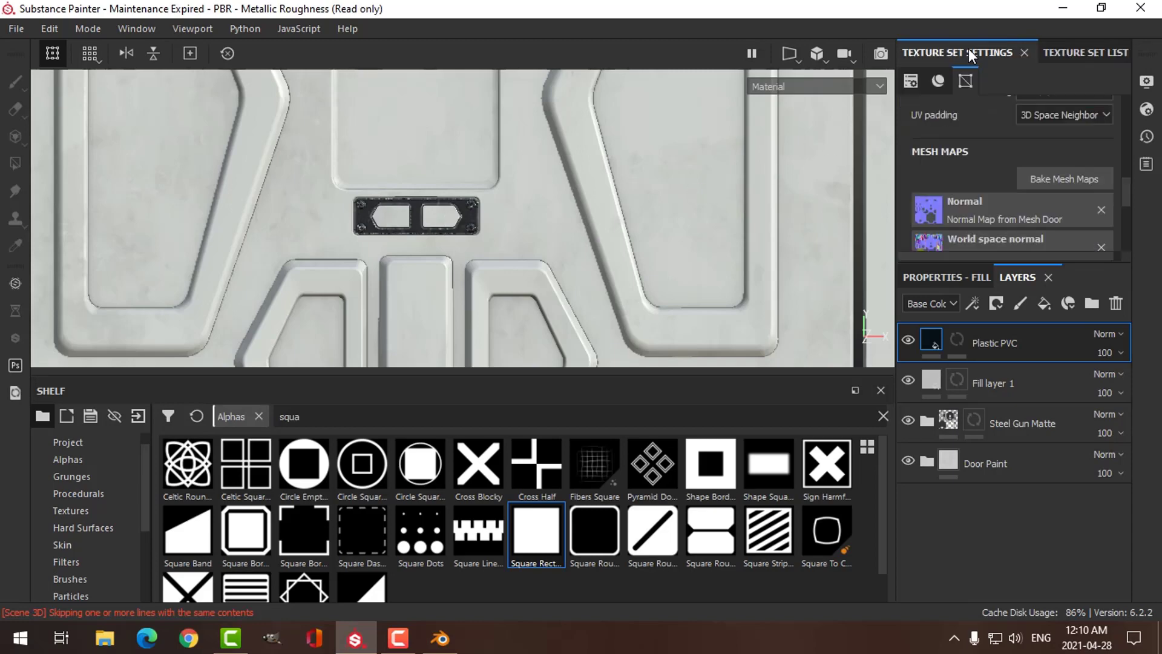
pyautogui.moveTo(1127, 181); pyautogui.dragTo(1129, 146)
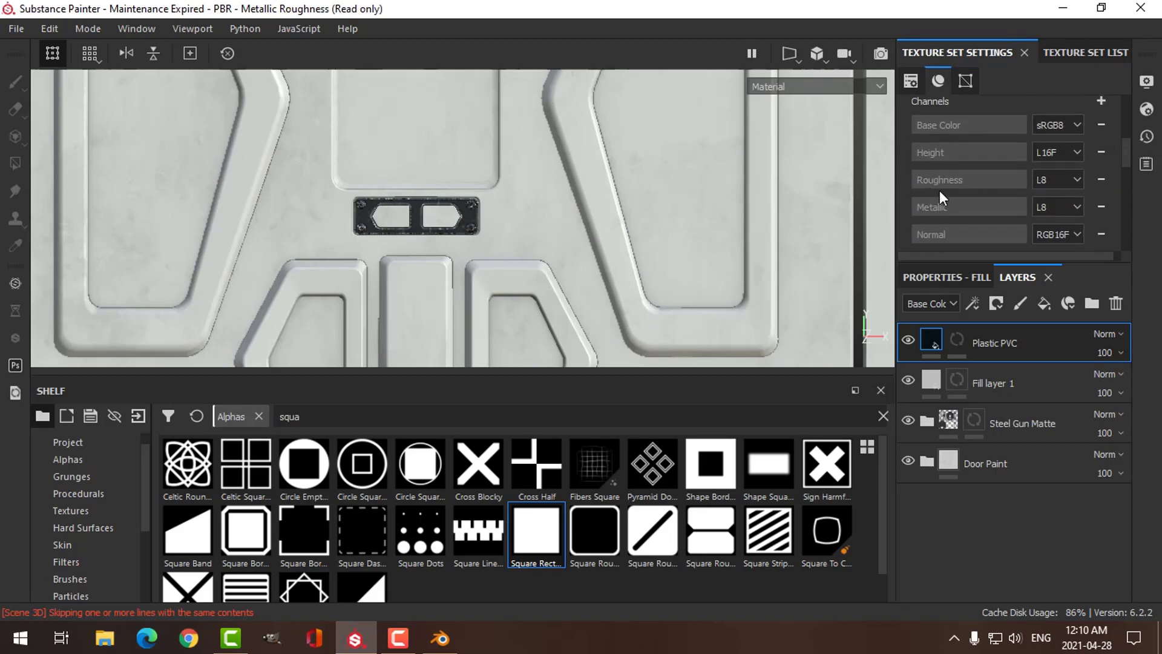
pyautogui.scroll(2, 1126, 155)
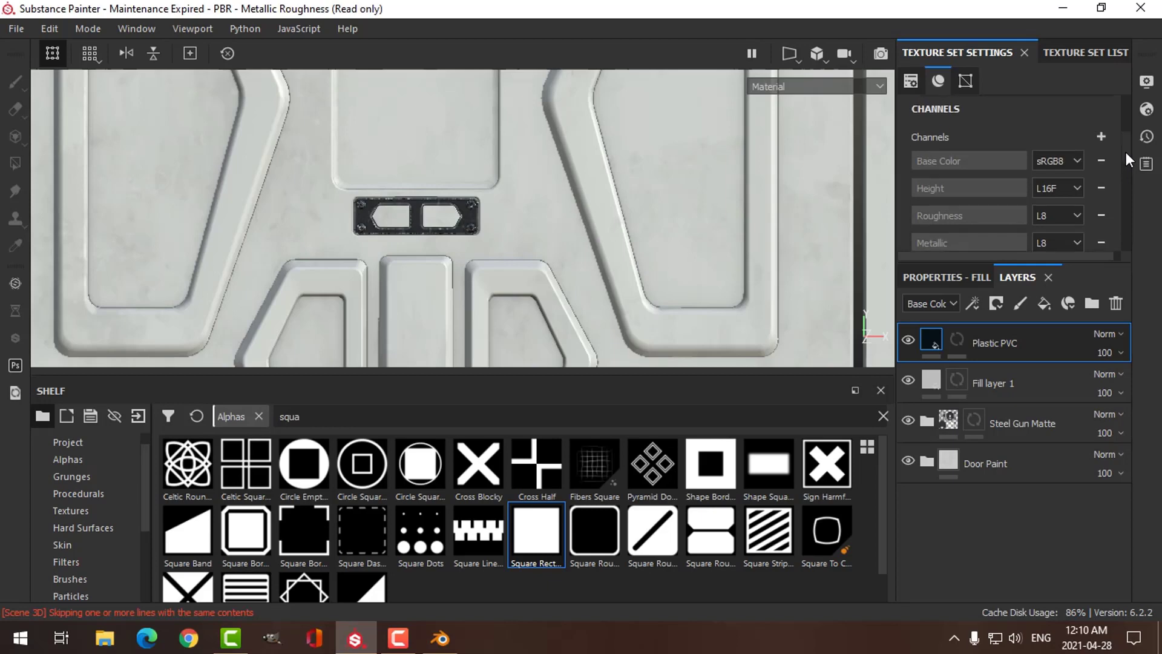
pyautogui.click(1102, 163)
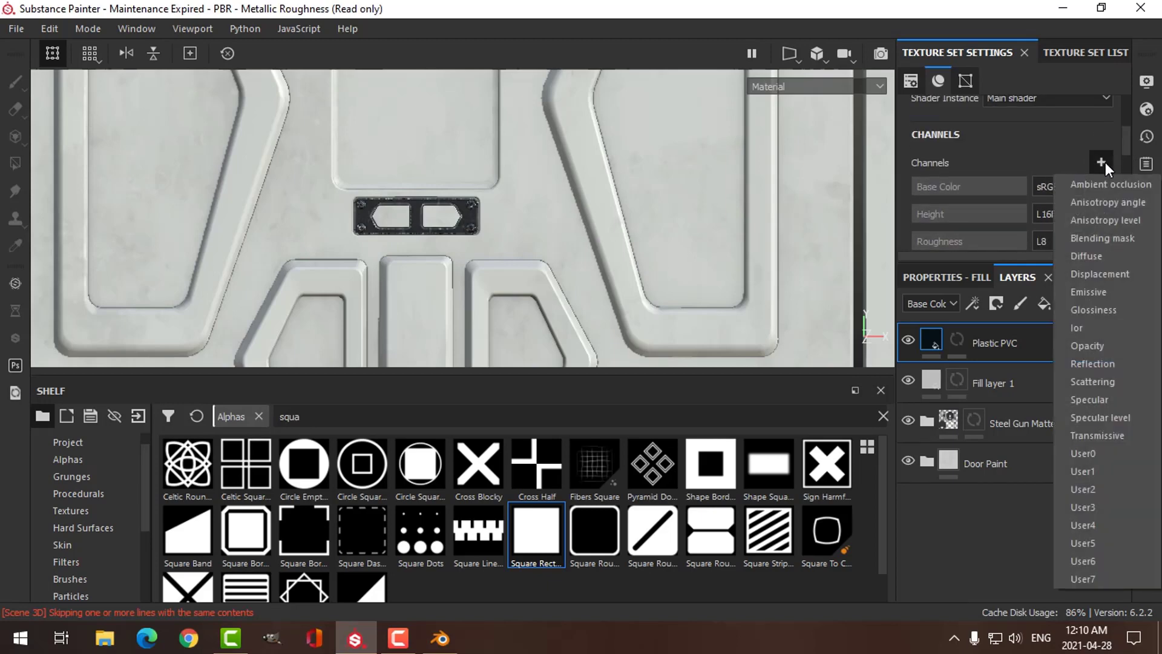
pyautogui.click(1096, 290)
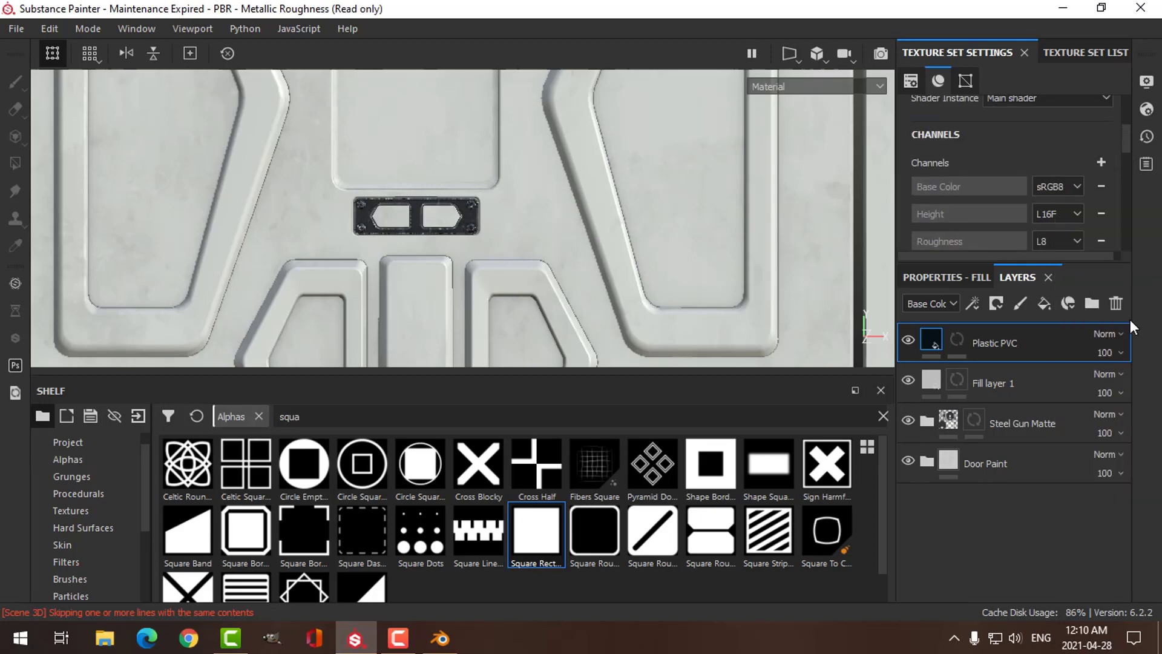
pyautogui.scroll(-1, 1130, 159)
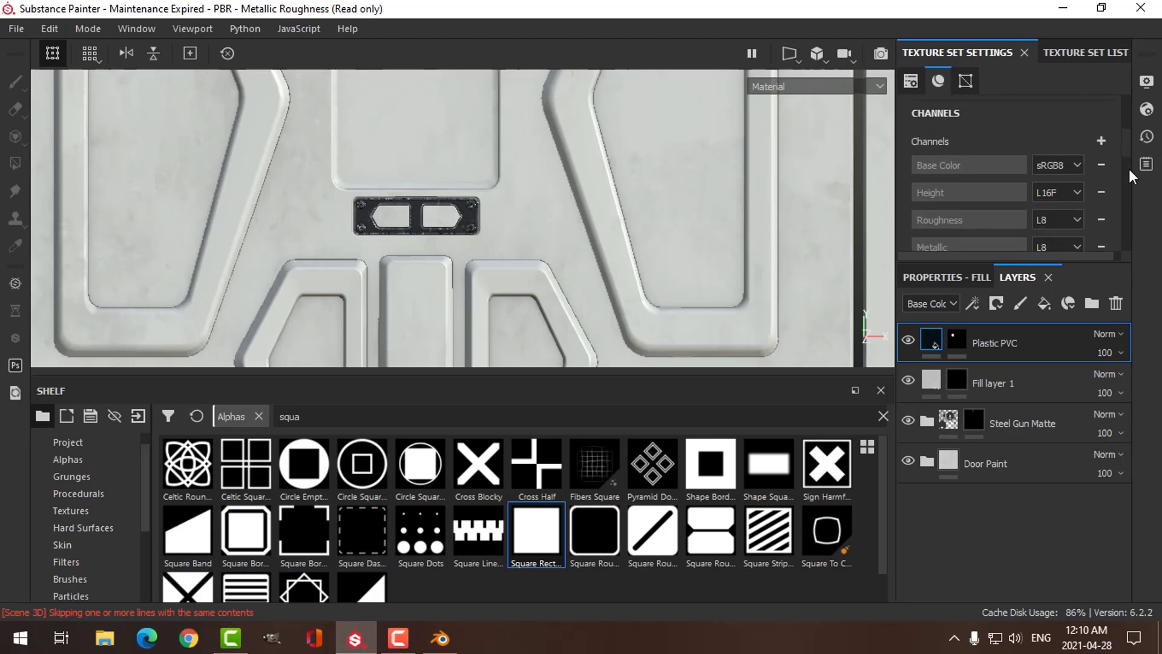
# Step: Add a black-masked fill layer that affects only the emissive channel
pyautogui.click(1044, 304)
pyautogui.click(996, 304)
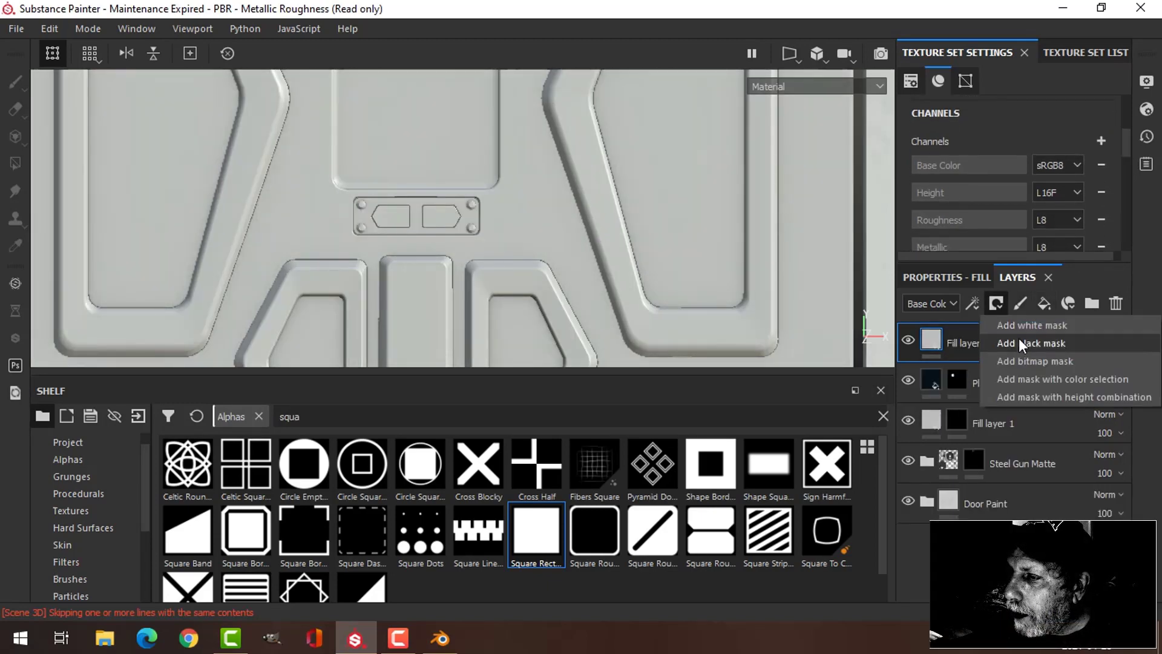
pyautogui.click(1021, 343)
pyautogui.click(932, 339)
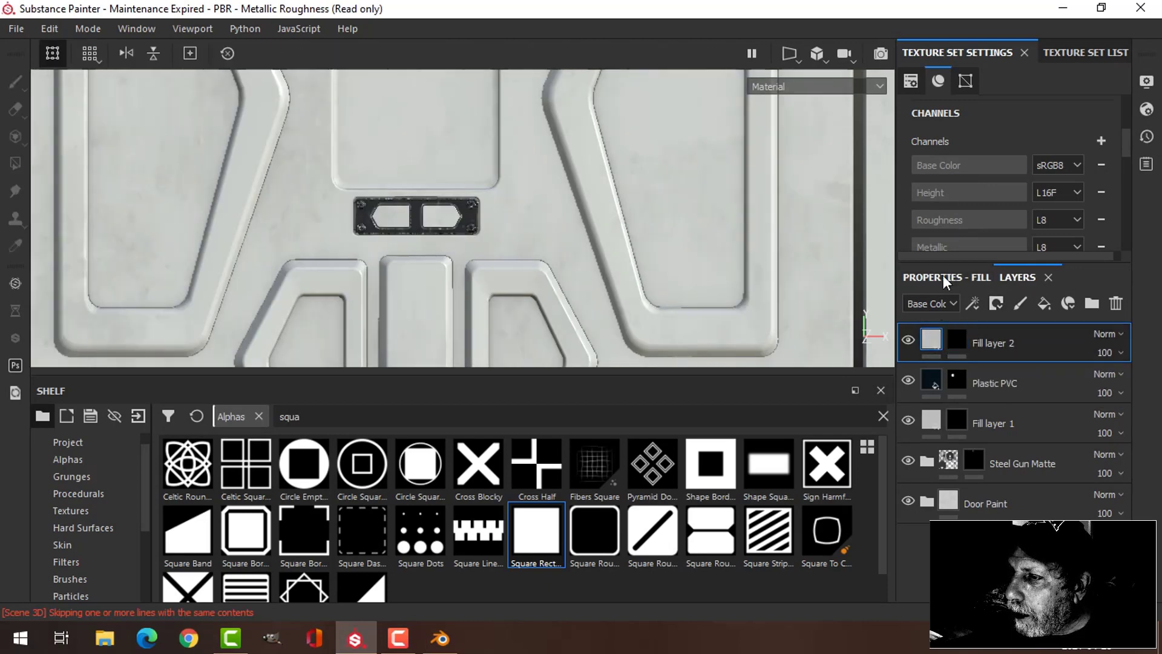
pyautogui.scroll(3, 1122, 444)
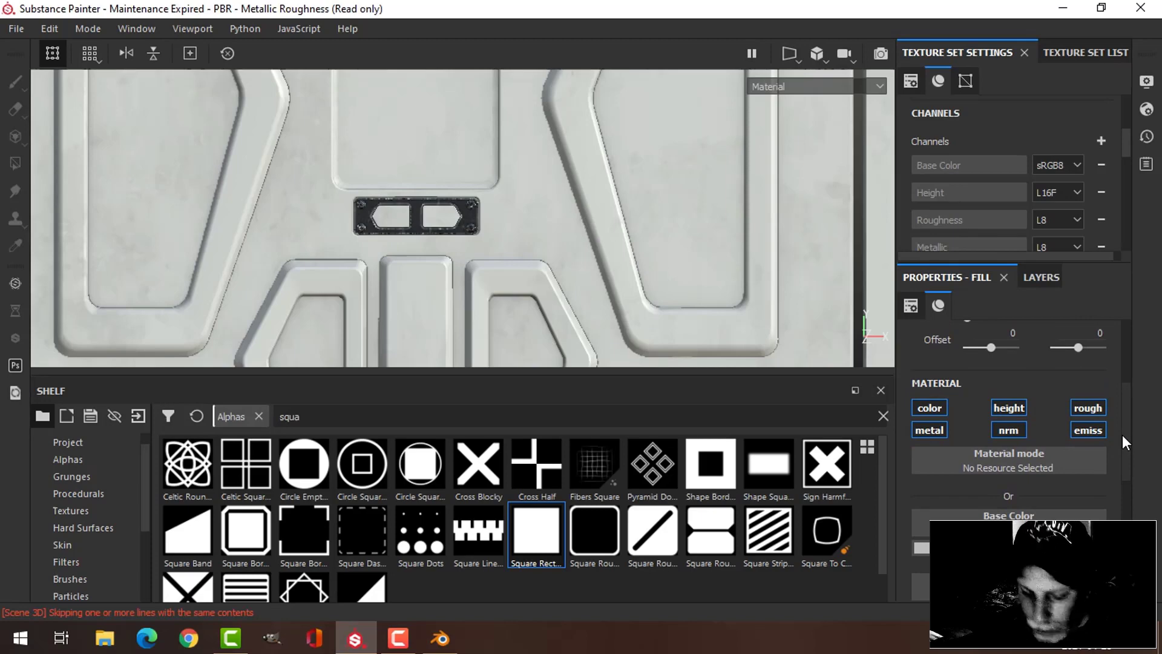
pyautogui.click(1088, 432)
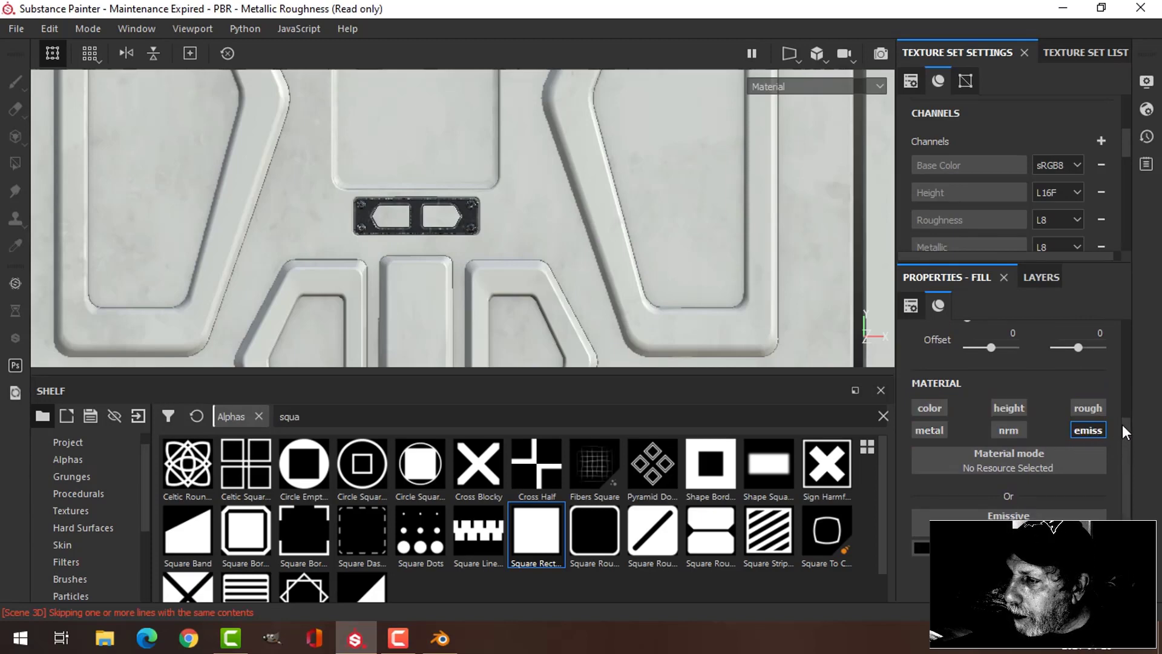
pyautogui.scroll(-1, 1126, 442)
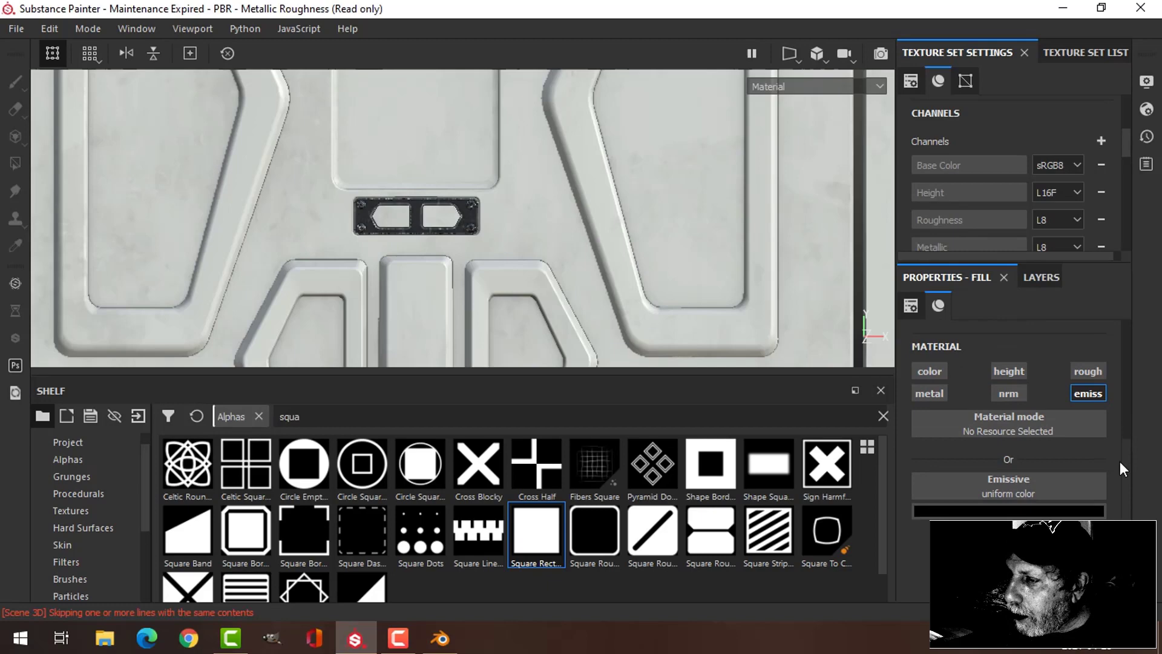
# Step: Set the fill's emissive colour to bright green (R 0.277, G 1.000, B 0.002)
pyautogui.click(1018, 510)
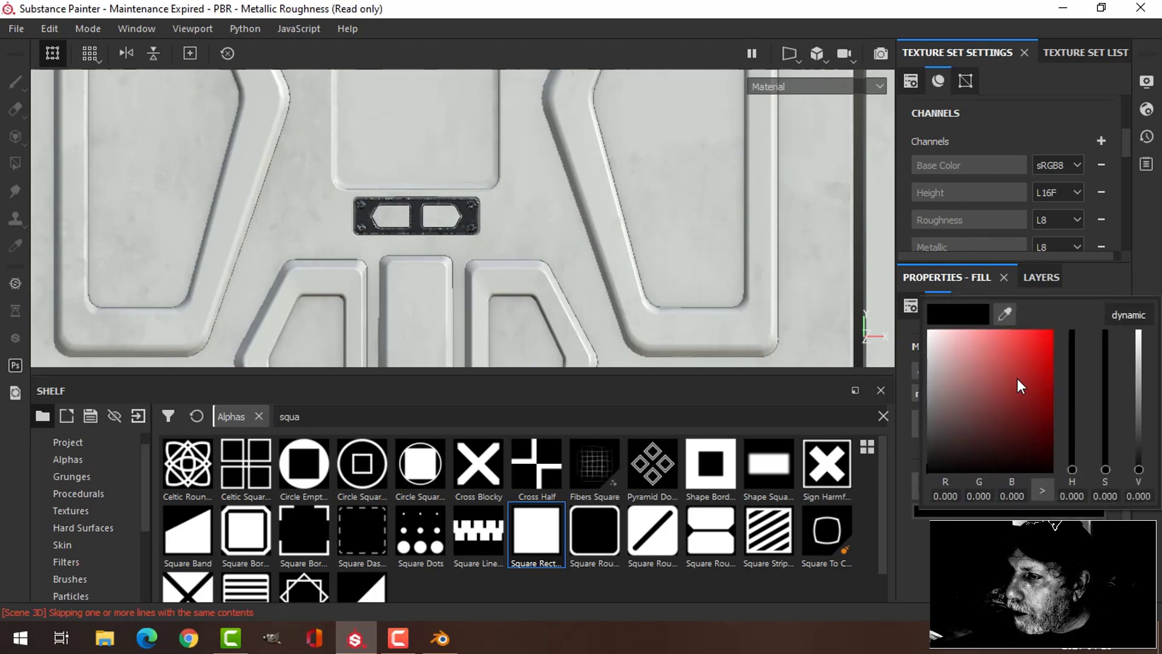
pyautogui.click(1132, 319)
pyautogui.click(1073, 430)
pyautogui.moveTo(1050, 344); pyautogui.dragTo(1049, 332)
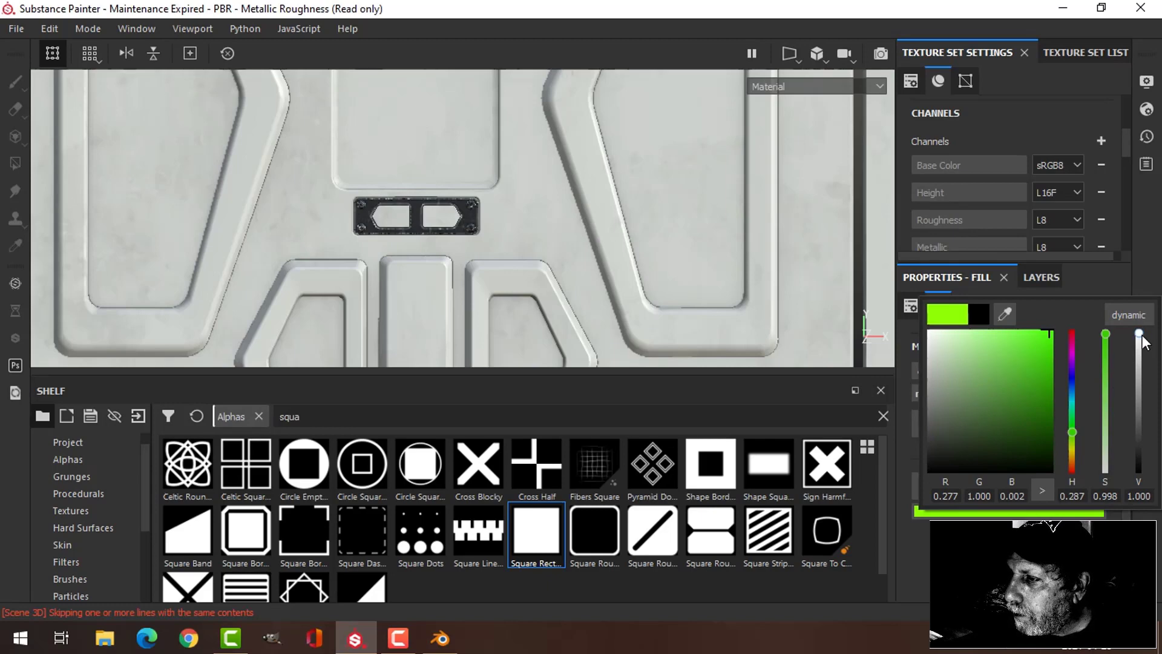
pyautogui.click(594, 285)
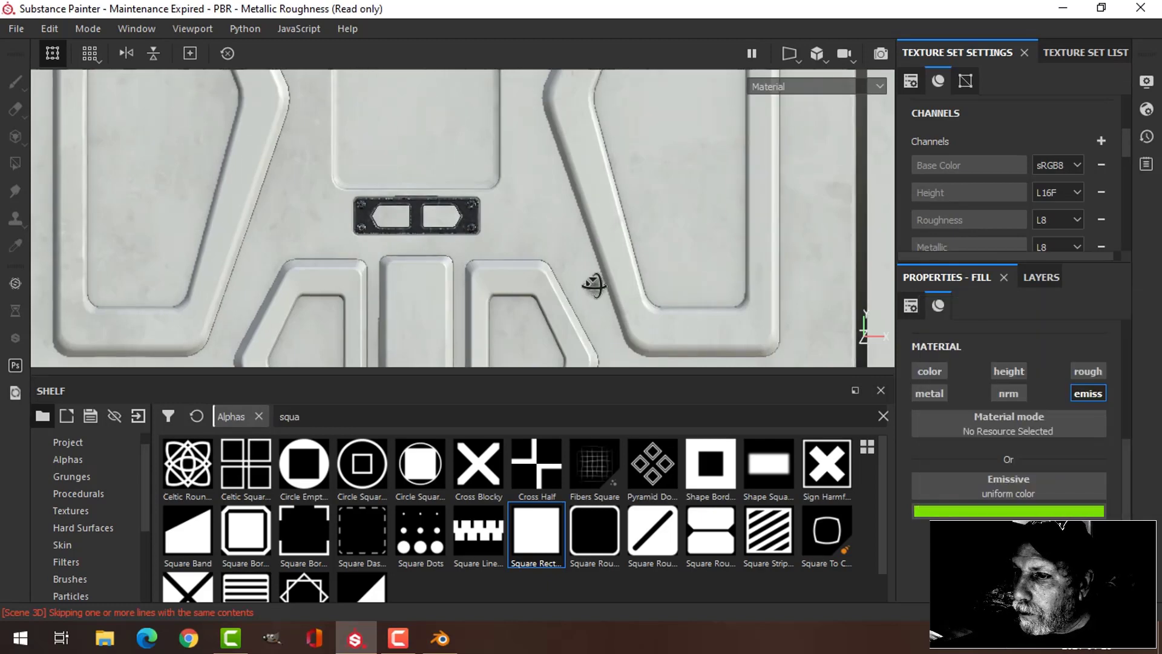
pyautogui.moveTo(473, 274); pyautogui.dragTo(557, 277, button='middle')
pyautogui.scroll(-2, 568, 280)
pyautogui.scroll(5, 566, 281)
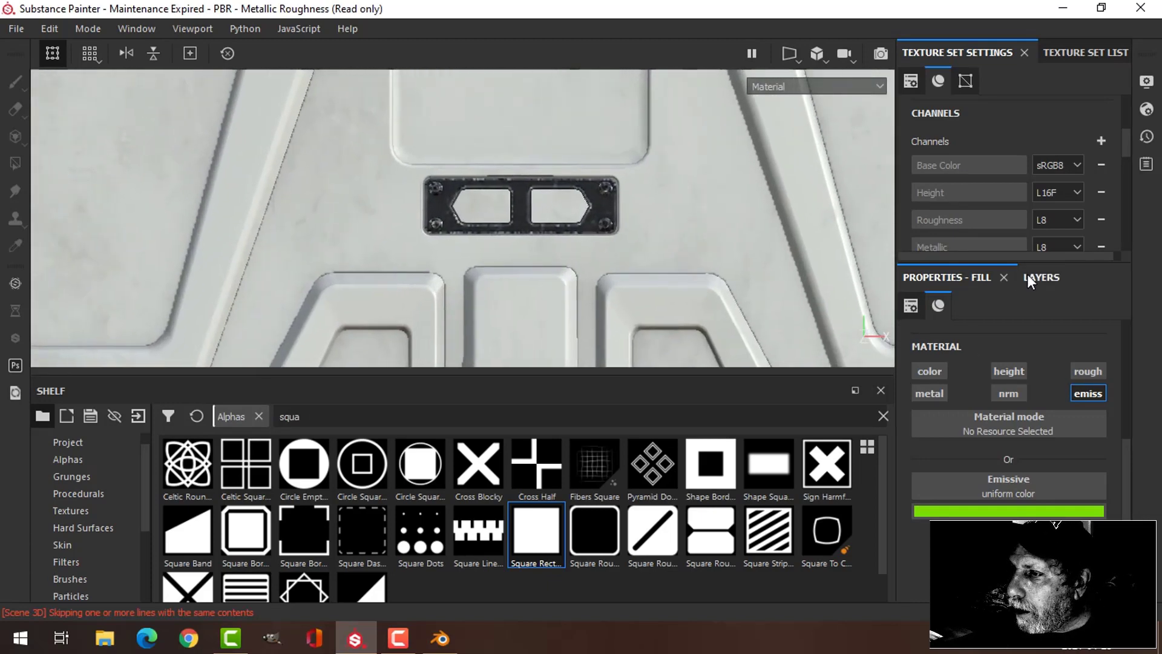
# Step: In Fill layer 2's mask, polygon-fill the plate's left hexagonal window in mesh mode
pyautogui.click(1029, 279)
pyautogui.click(956, 342)
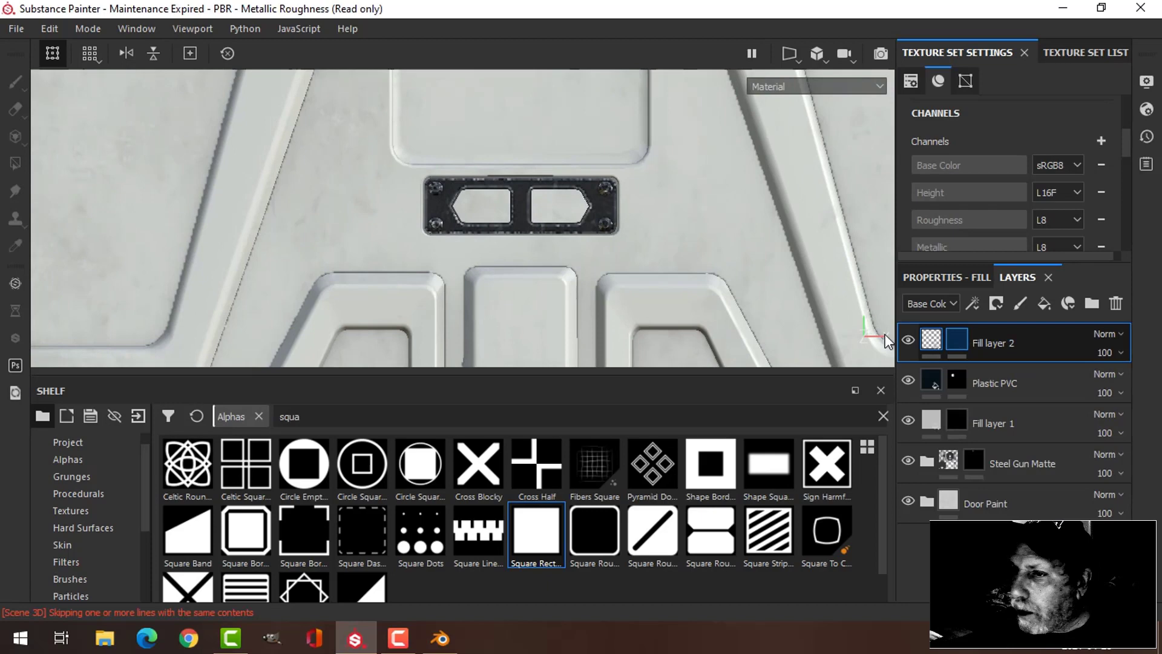
pyautogui.click(18, 165)
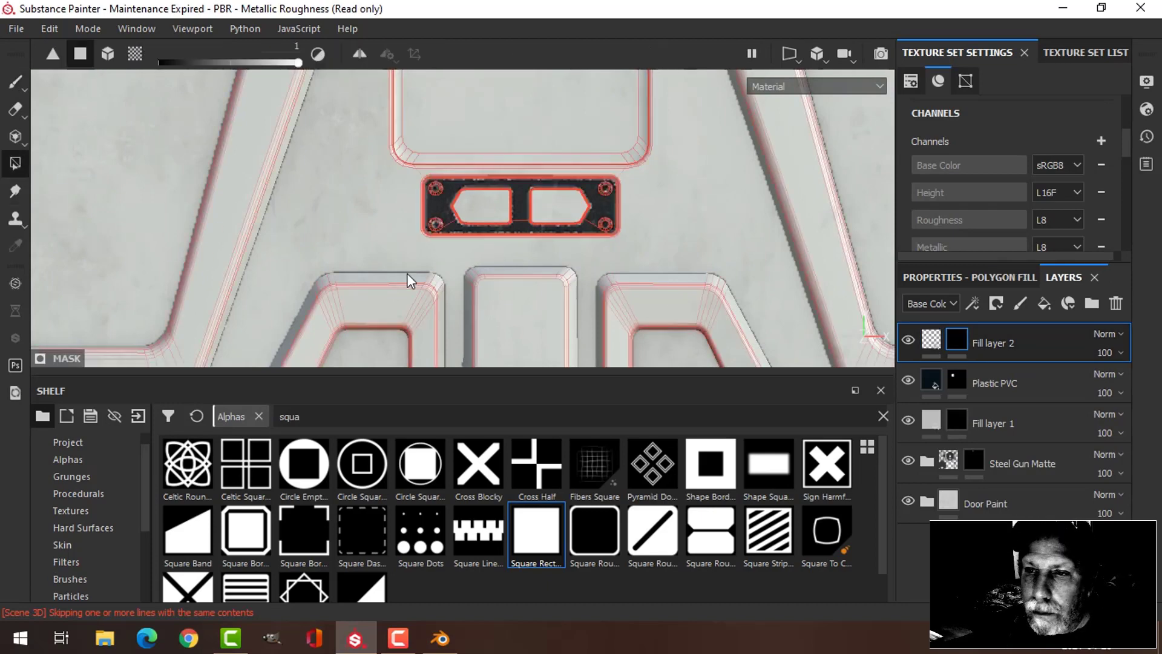
pyautogui.click(993, 277)
pyautogui.click(1014, 307)
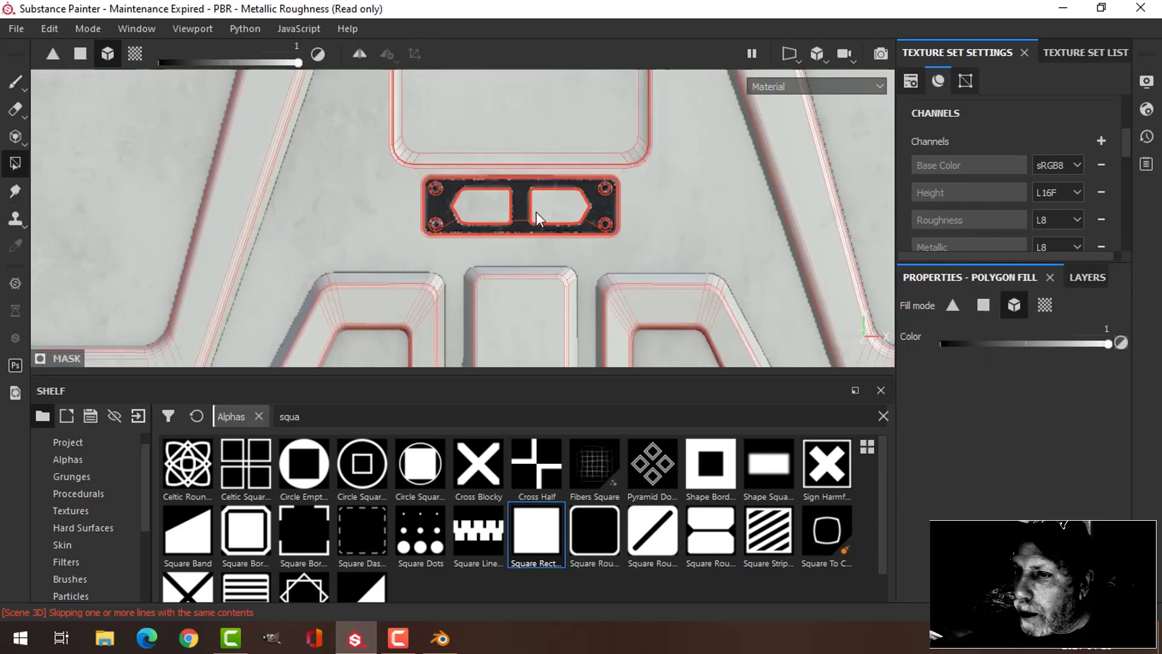
pyautogui.click(499, 211)
pyautogui.keyDown('alt'); pyautogui.moveTo(392, 210); pyautogui.dragTo(481, 218); pyautogui.keyUp('alt')
pyautogui.scroll(4, 481, 218)
pyautogui.keyDown('alt'); pyautogui.moveTo(470, 199); pyautogui.dragTo(494, 290, button='middle'); pyautogui.keyUp('alt')
pyautogui.keyDown('alt'); pyautogui.moveTo(489, 252); pyautogui.dragTo(522, 240); pyautogui.keyUp('alt')
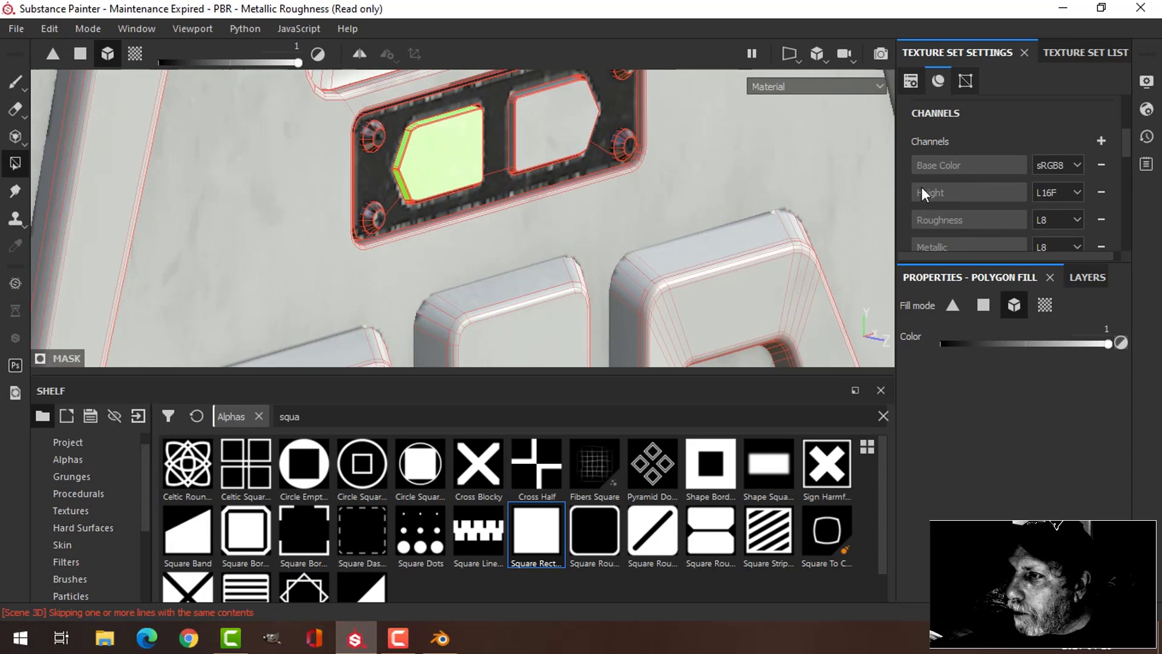
# Step: Raise Emissive Intensity in Shader Settings to about 1.62, then return to the Paint tool
pyautogui.click(1147, 109)
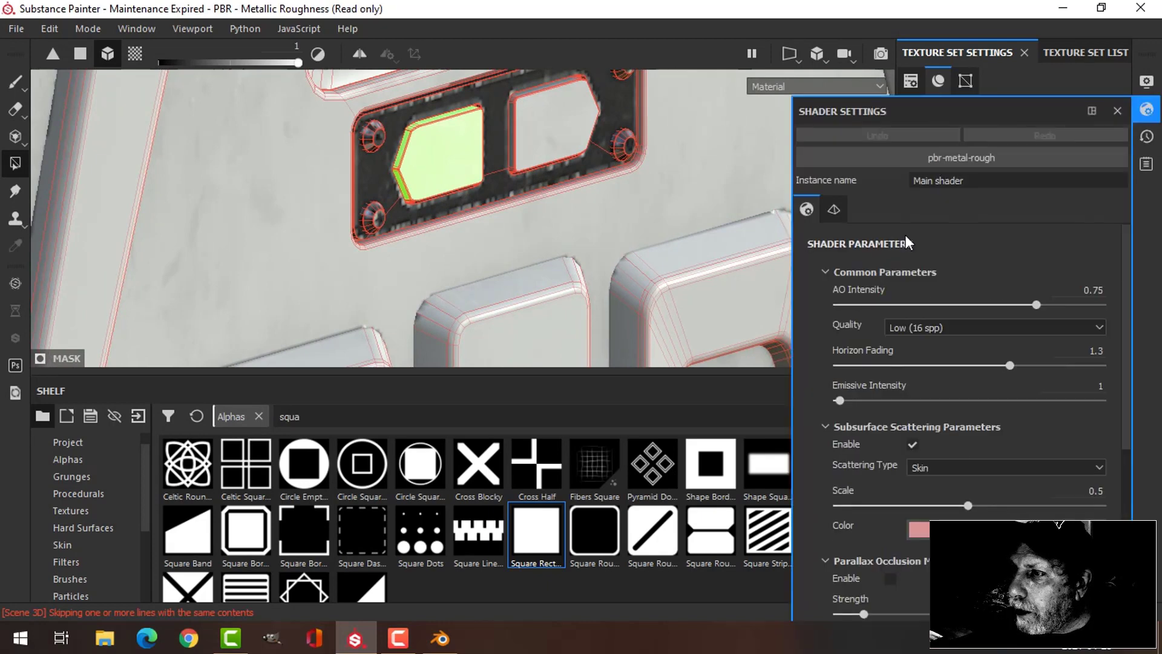
pyautogui.moveTo(841, 401)
pyautogui.mouseDown()
pyautogui.moveTo(855, 402)
pyautogui.moveTo(840, 401)
pyautogui.mouseUp()
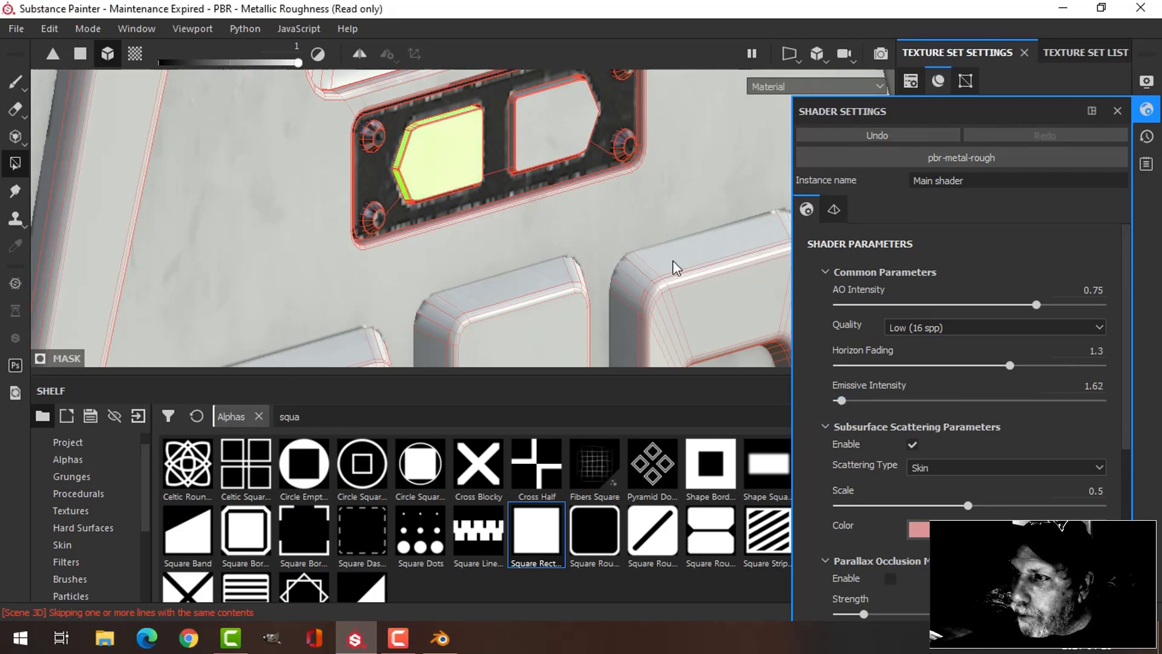
pyautogui.click(1146, 110)
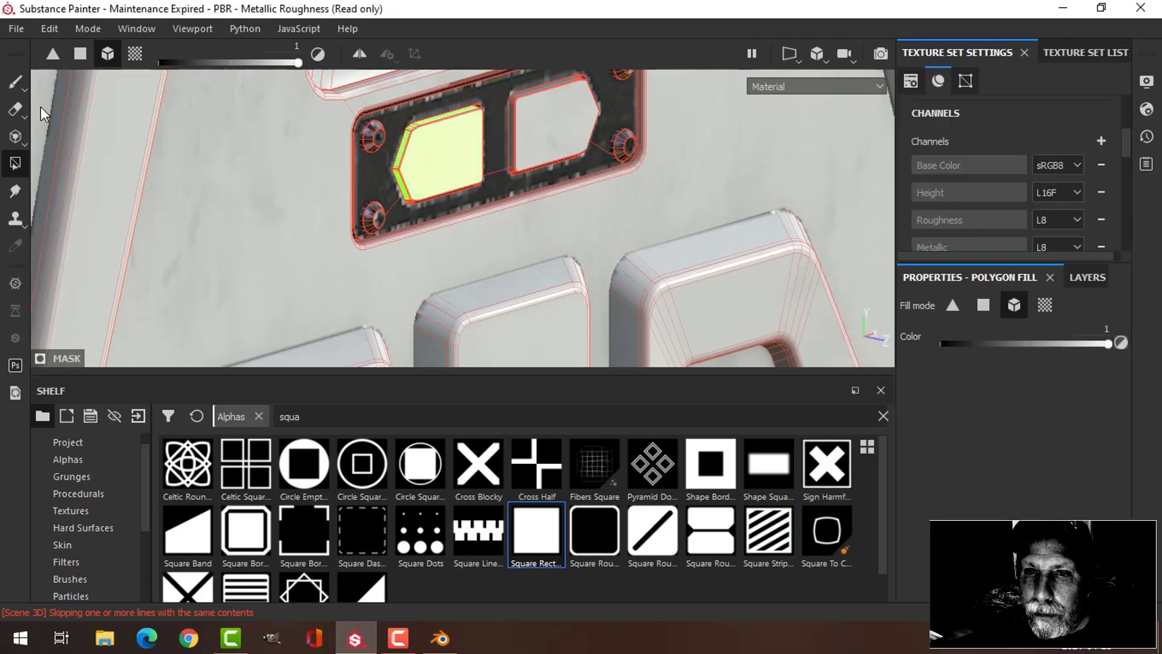
pyautogui.click(19, 85)
pyautogui.moveTo(605, 234)
pyautogui.keyDown('alt'); pyautogui.mouseDown()
pyautogui.moveTo(552, 206)
pyautogui.moveTo(545, 228)
pyautogui.moveTo(518, 218)
pyautogui.mouseUp(); pyautogui.keyUp('alt')
# Step: Name the green glow layer EmissiveGreen and add Fill layer 2 on top of it
pyautogui.click(1051, 277)
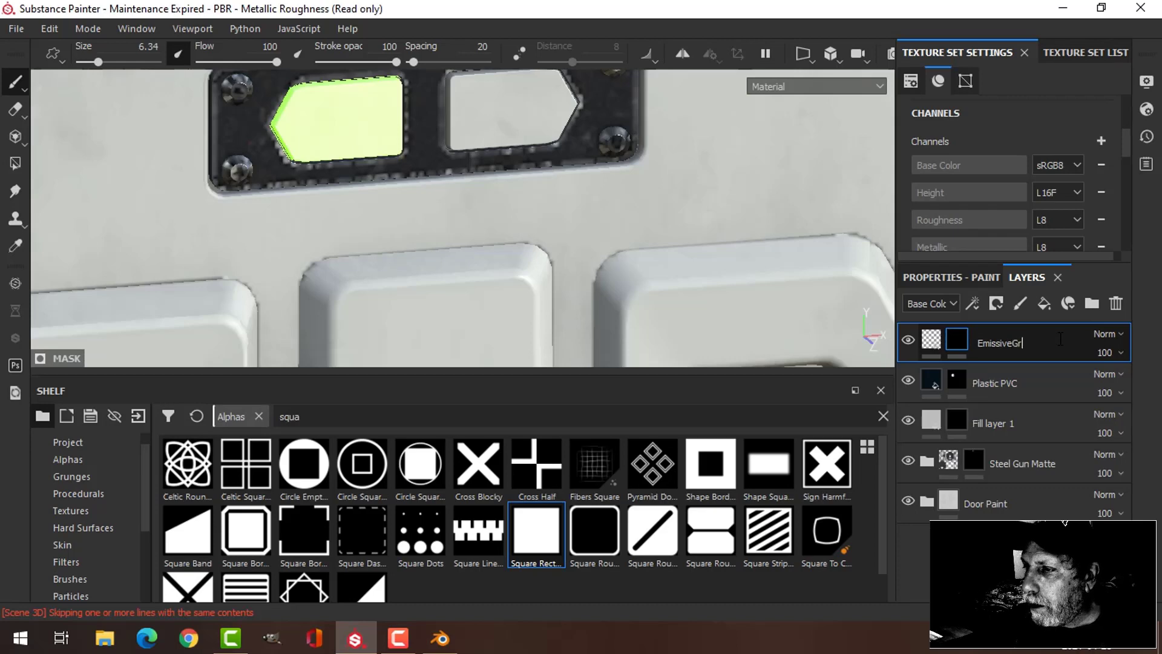
pyautogui.write('n')
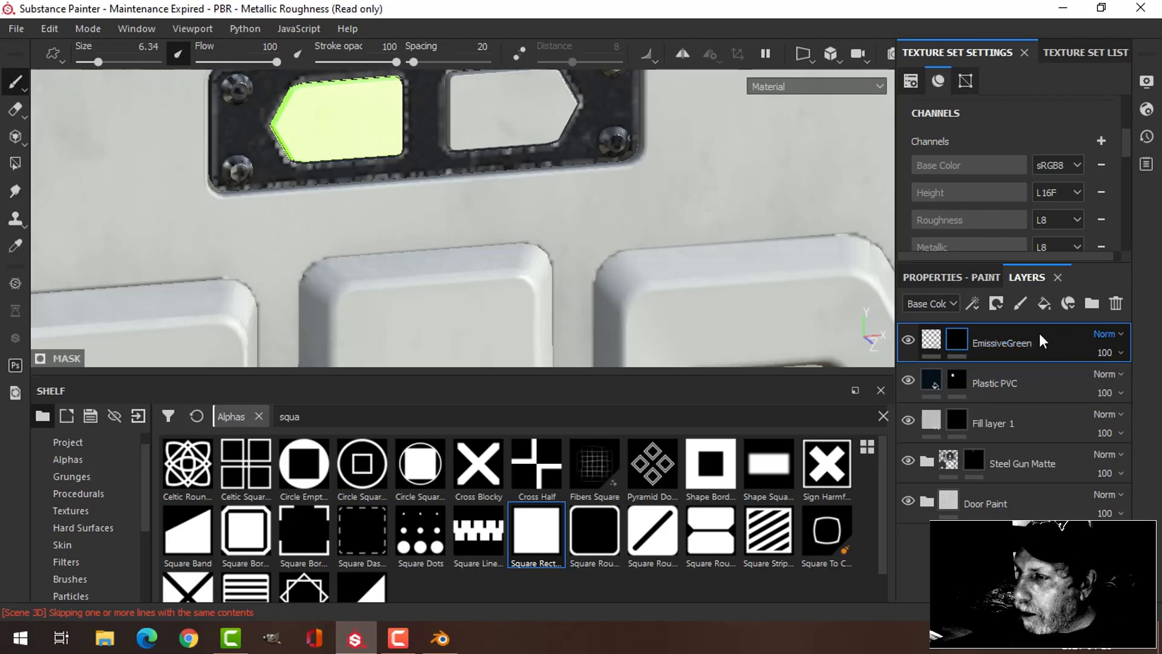
pyautogui.press('Return')
pyautogui.click(1044, 304)
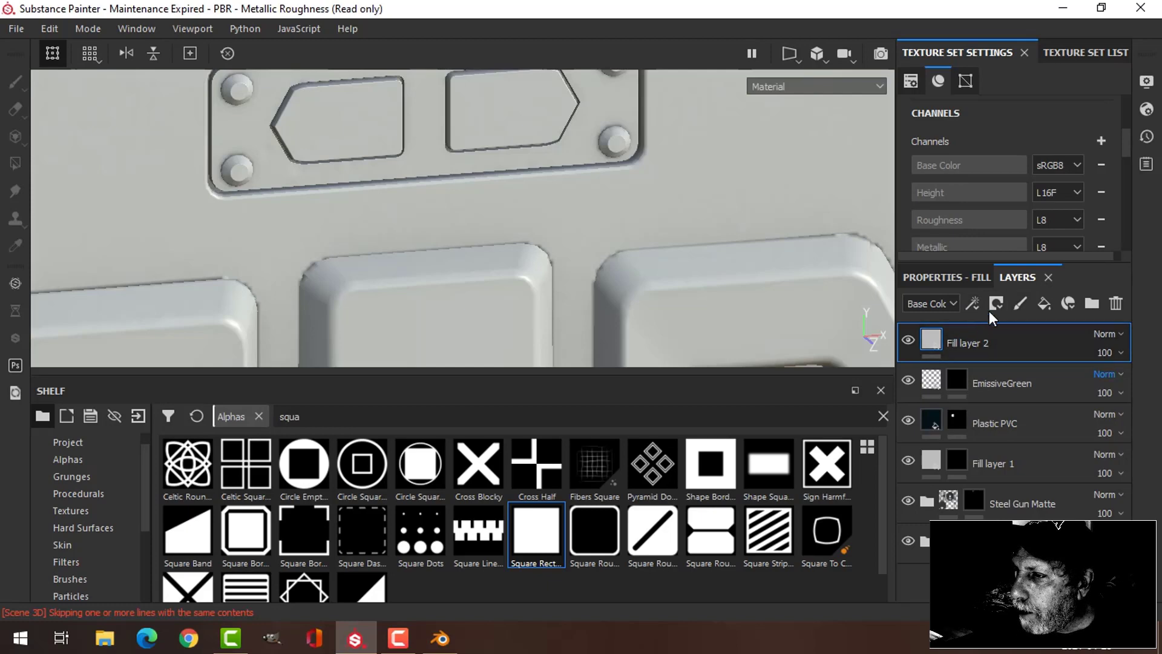
# Step: Make the new fill layer affect only emission, with a bright red colour
pyautogui.click(978, 279)
pyautogui.click(1088, 405)
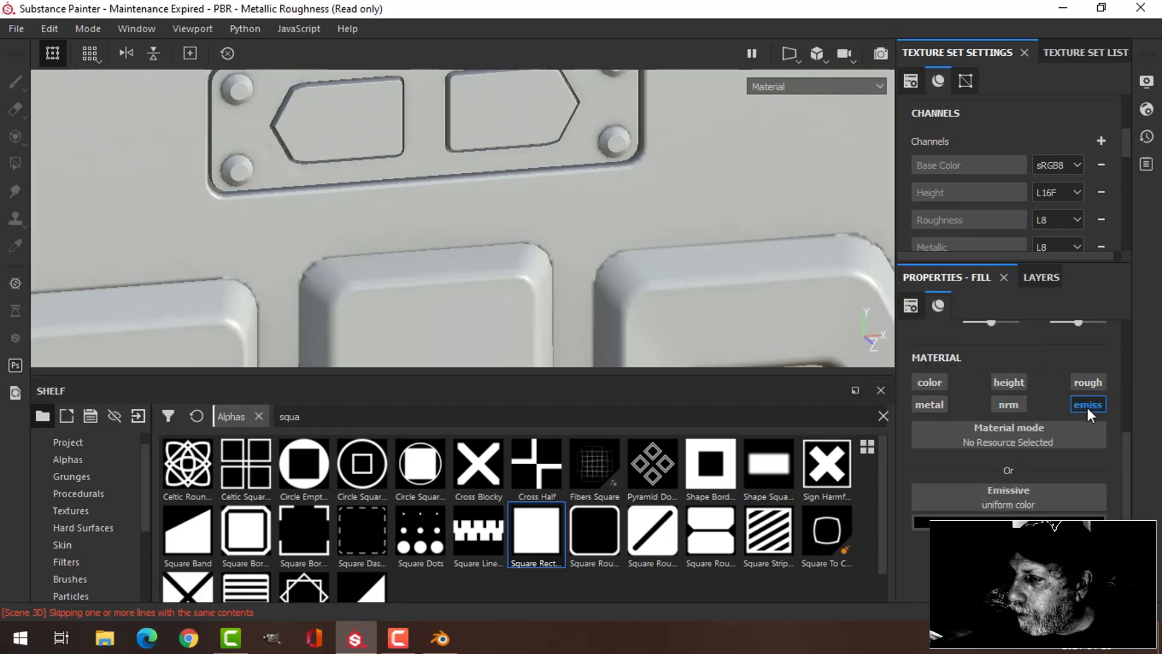
pyautogui.click(1038, 522)
pyautogui.click(1042, 361)
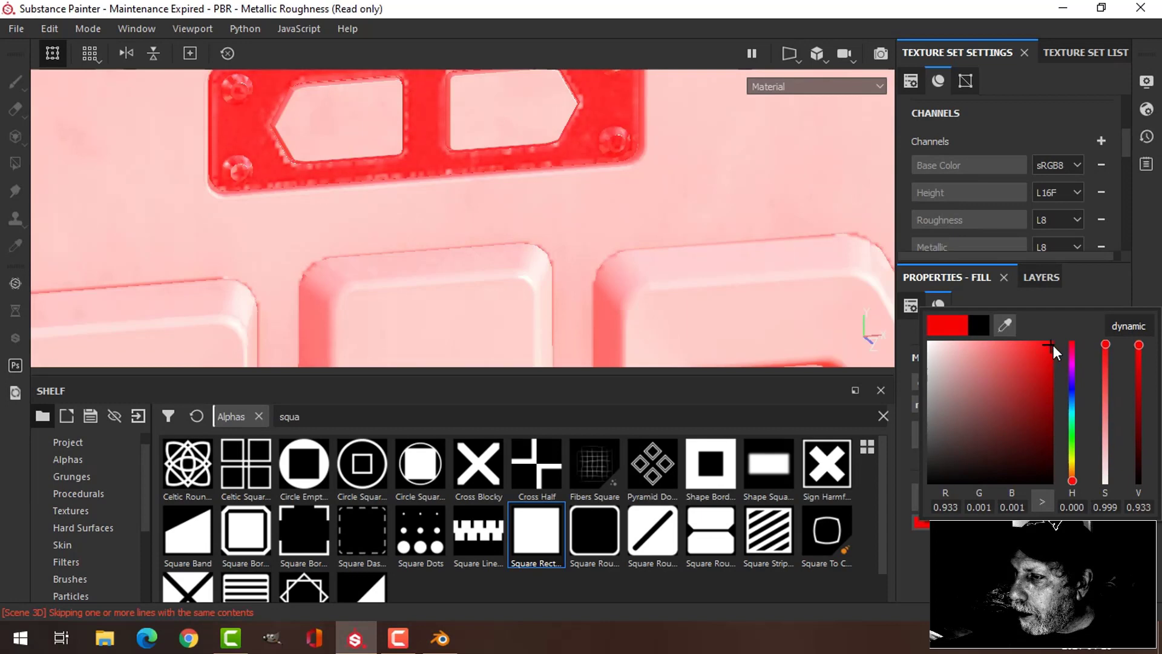
pyautogui.click(1041, 284)
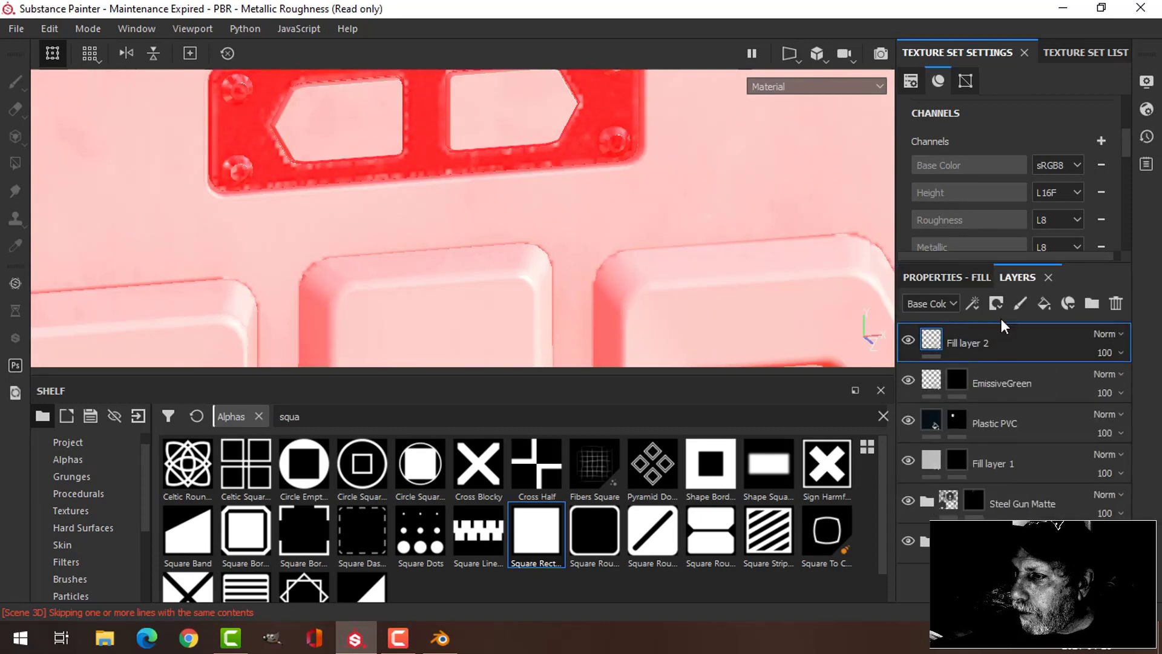
# Step: Give the red layer a black mask and fill the right hexagonal window into it
pyautogui.click(996, 303)
pyautogui.click(1008, 339)
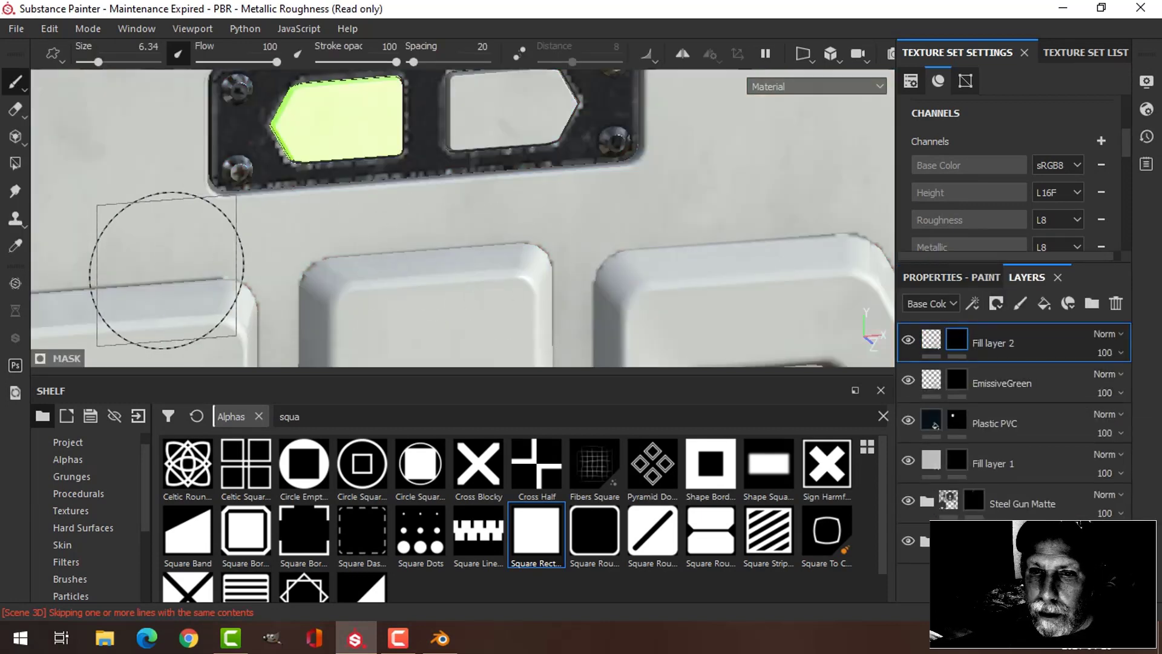
pyautogui.click(15, 163)
pyautogui.click(521, 119)
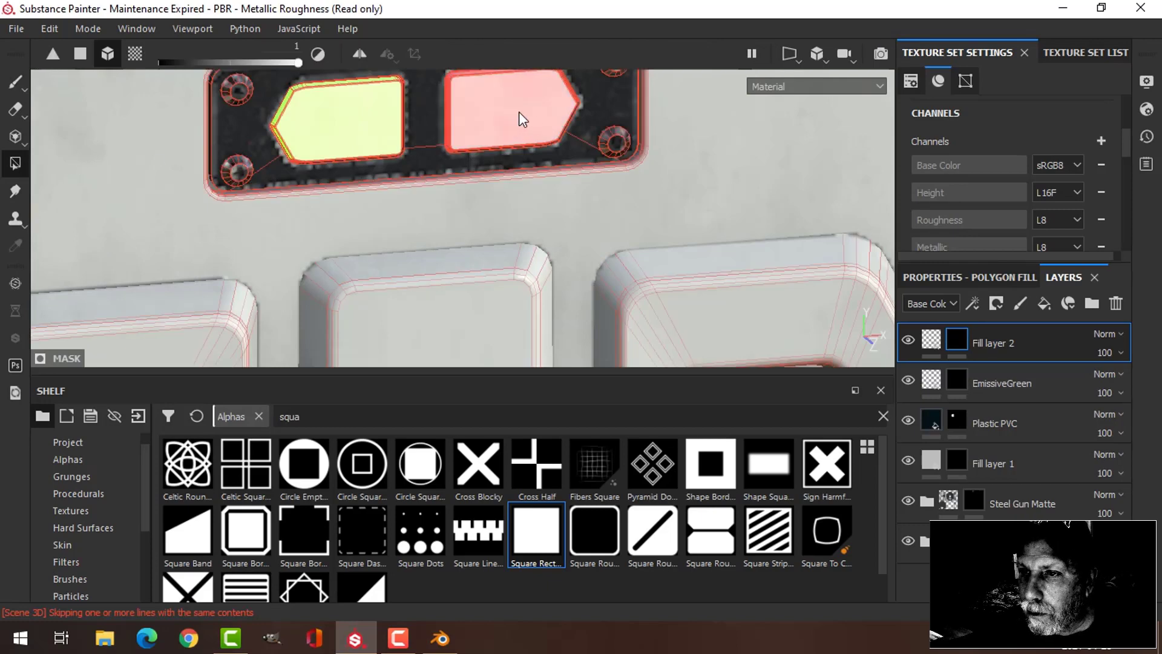
pyautogui.click(15, 82)
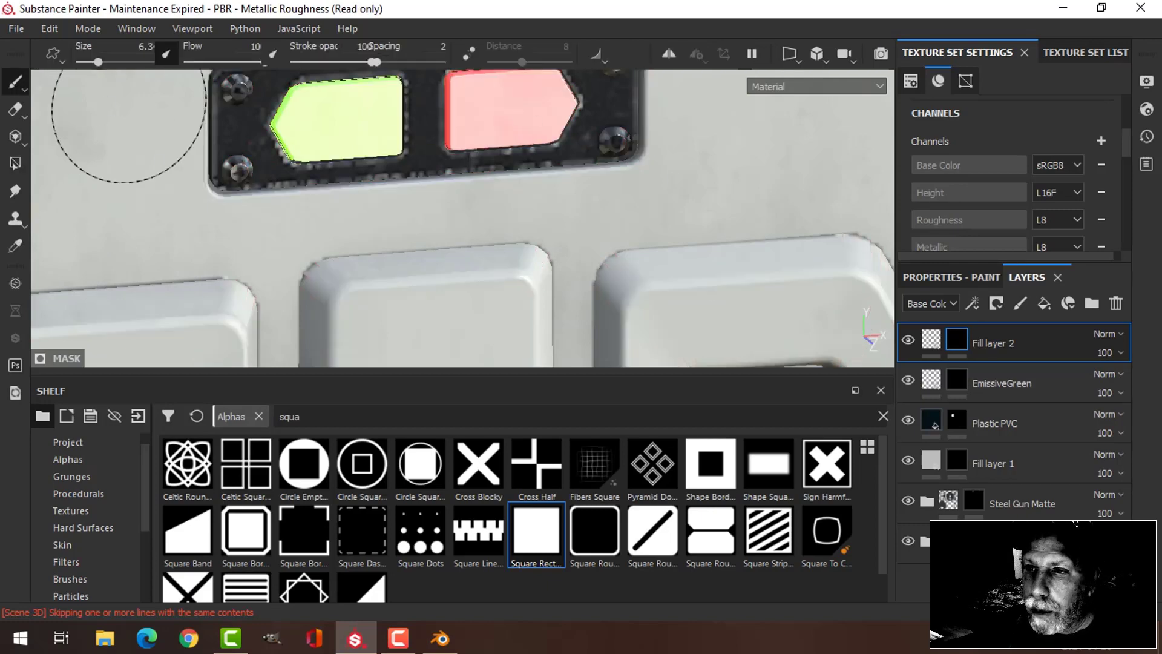
# Step: Rename Fill layer 2 to 'Emissive Red'
pyautogui.scroll(-3, 665, 254)
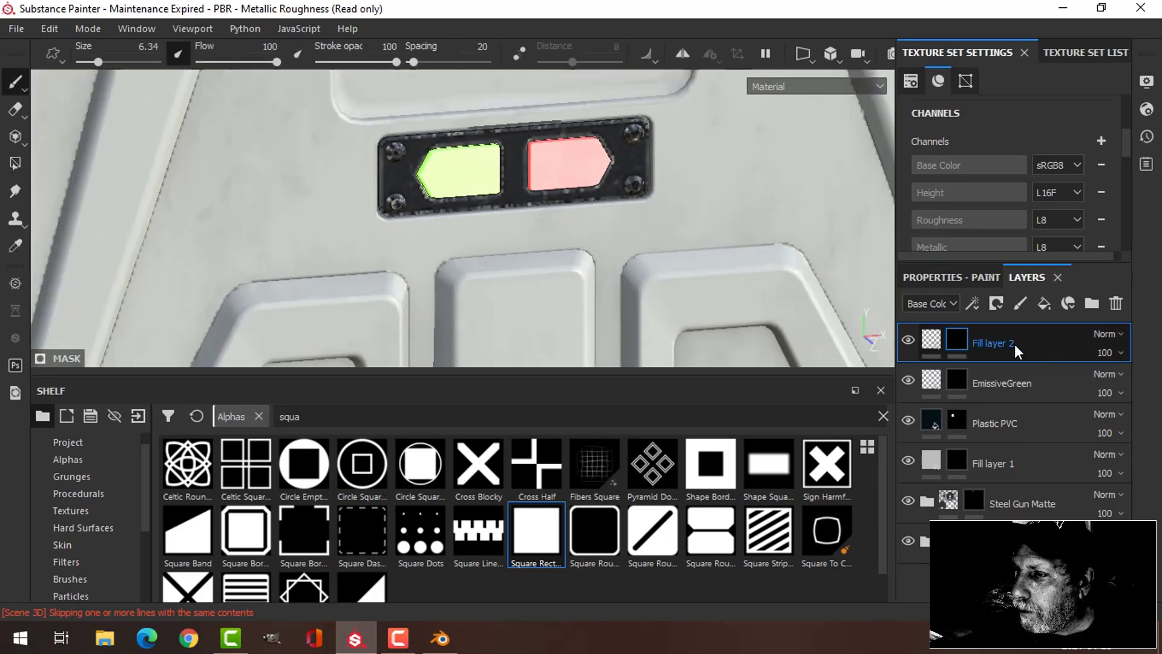
pyautogui.doubleClick(996, 342)
pyautogui.write('Emi')
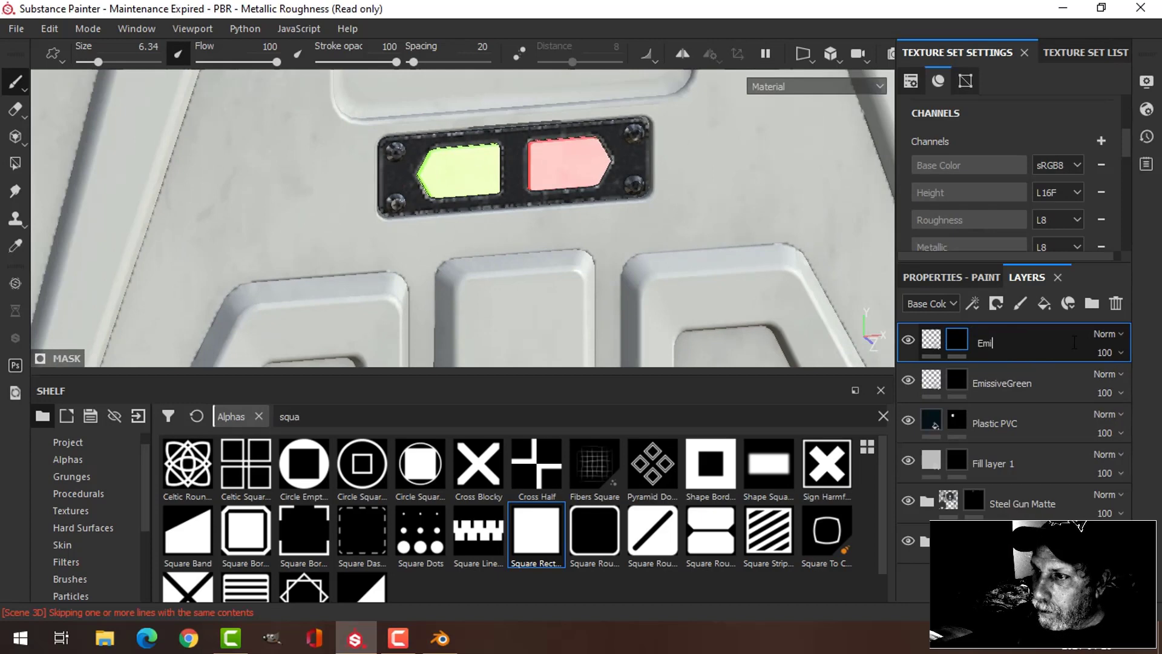
pyautogui.write('ssive Re')
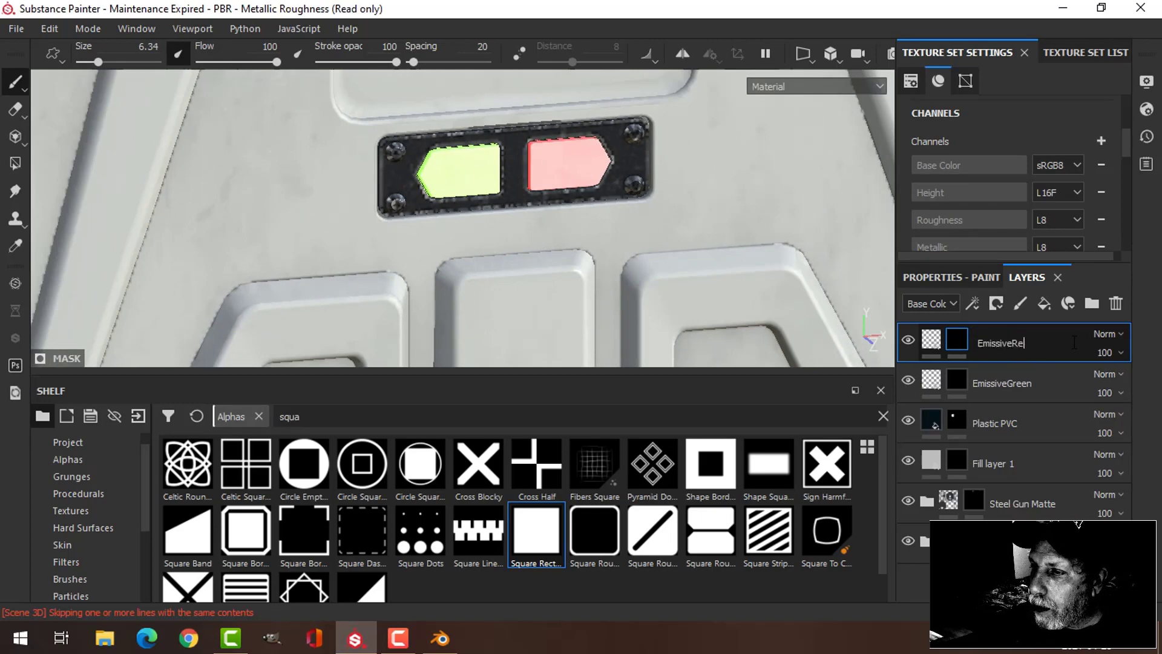
pyautogui.write('d')
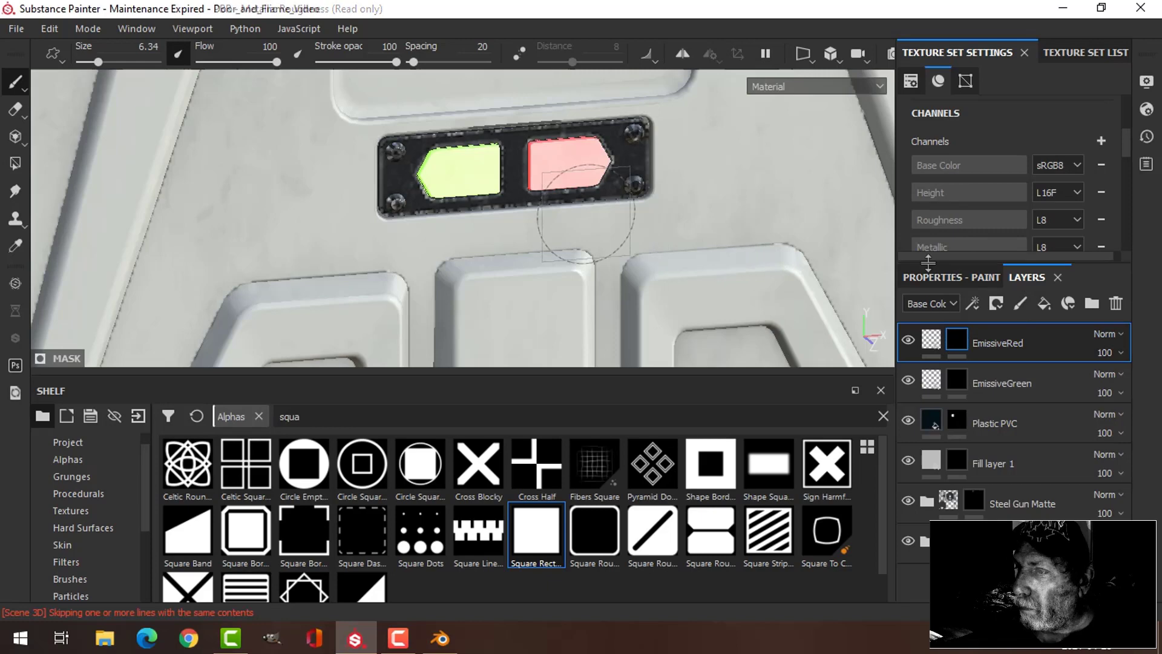
pyautogui.click(939, 277)
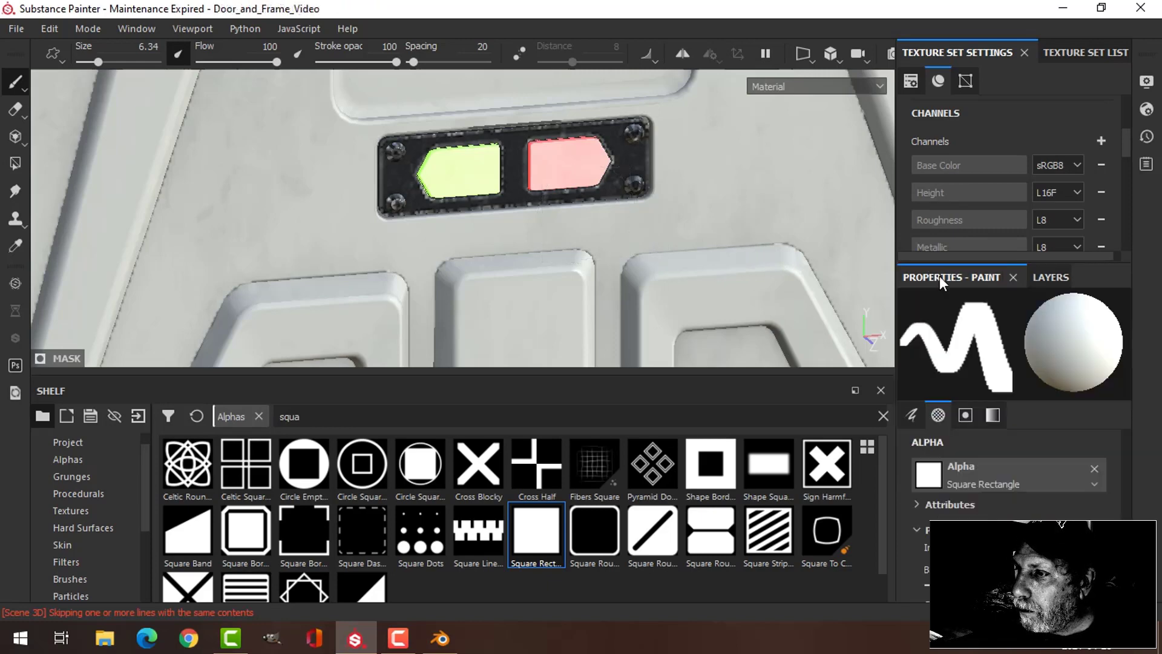
# Step: Show the Texture Set List, hide the shelf and side panels, and centre the door
pyautogui.click(1052, 53)
pyautogui.scroll(-2, 712, 224)
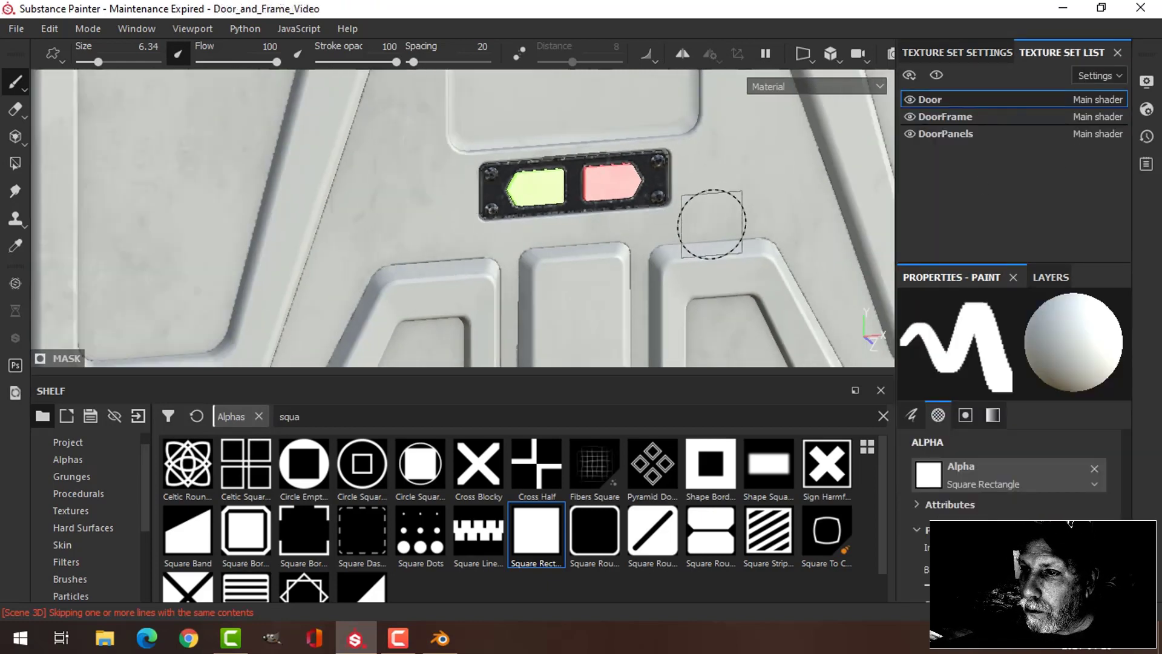
pyautogui.scroll(-3, 702, 222)
pyautogui.press('Tab')
pyautogui.scroll(3, 725, 252)
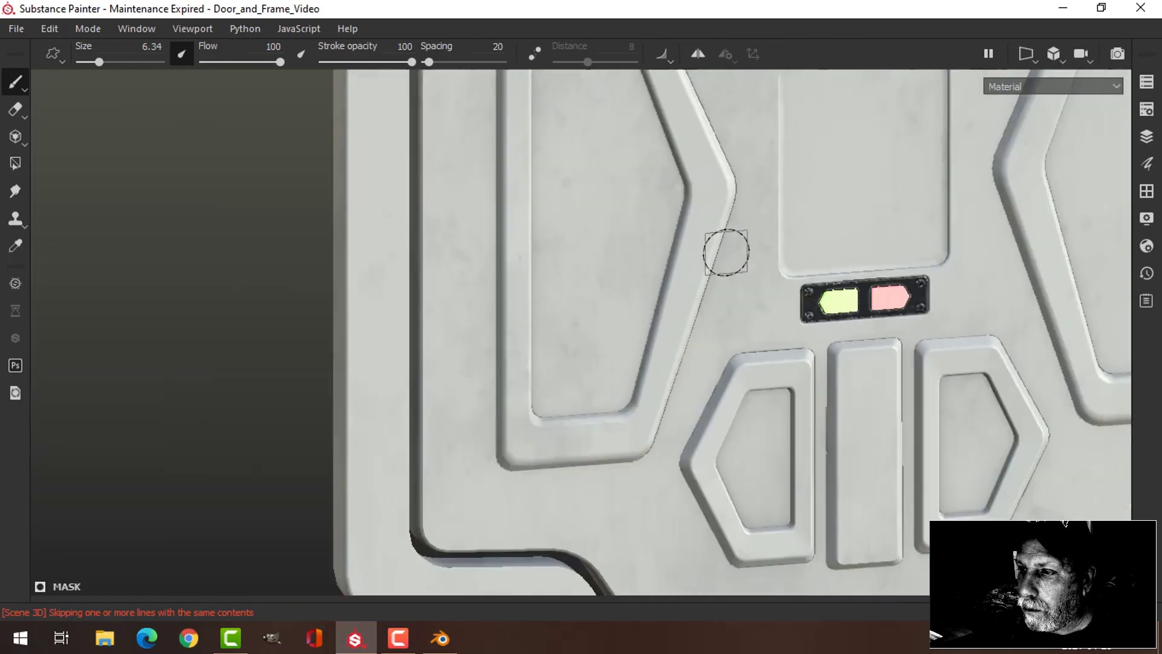
pyautogui.scroll(-4, 726, 252)
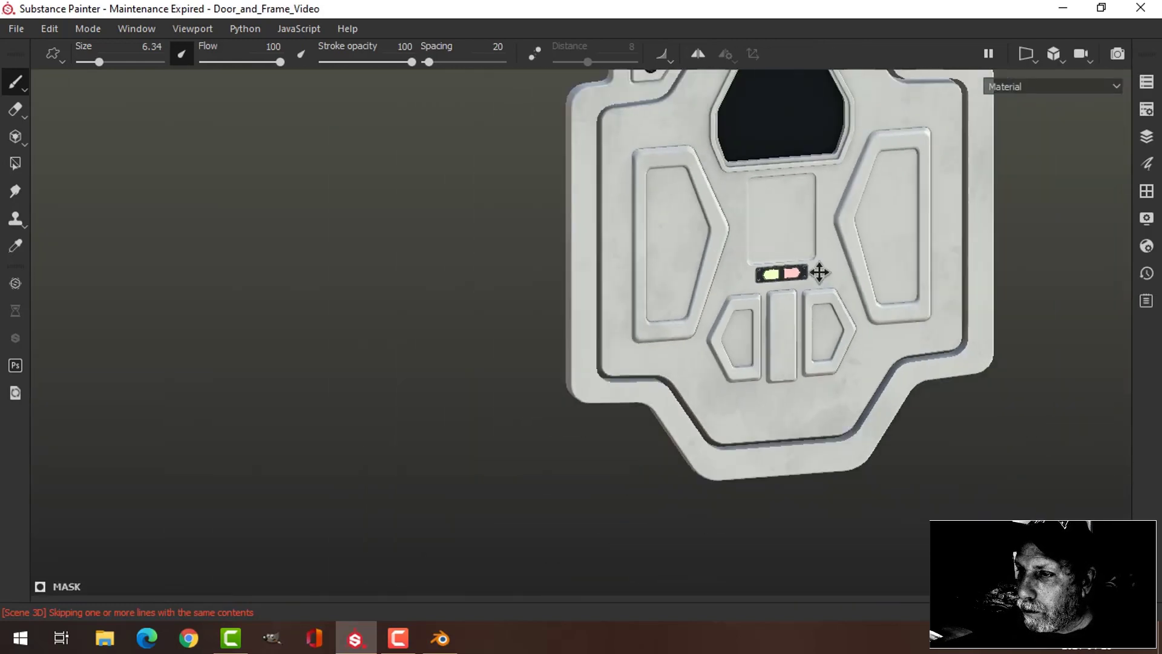
pyautogui.moveTo(819, 273); pyautogui.dragTo(647, 383, button='middle')
pyautogui.keyDown('alt'); pyautogui.moveTo(647, 382); pyautogui.dragTo(683, 373); pyautogui.keyUp('alt')
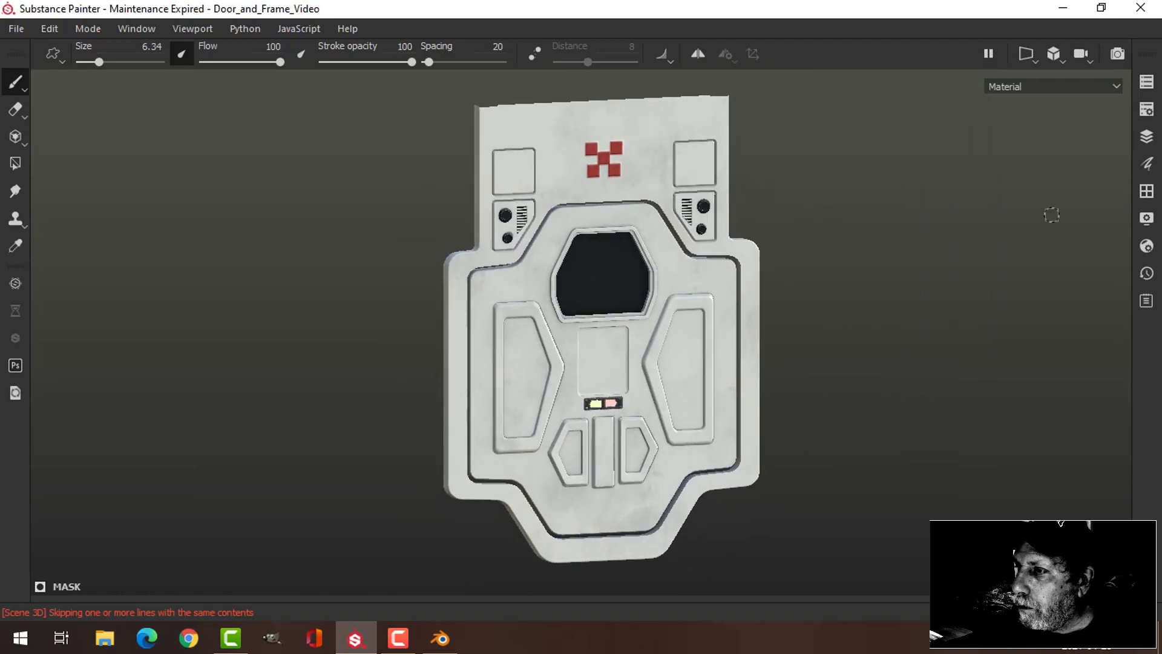
# Step: Review the viewport display settings, orbit to a head-on view and rotate the environment lighting
pyautogui.click(1145, 219)
pyautogui.scroll(-10, 885, 427)
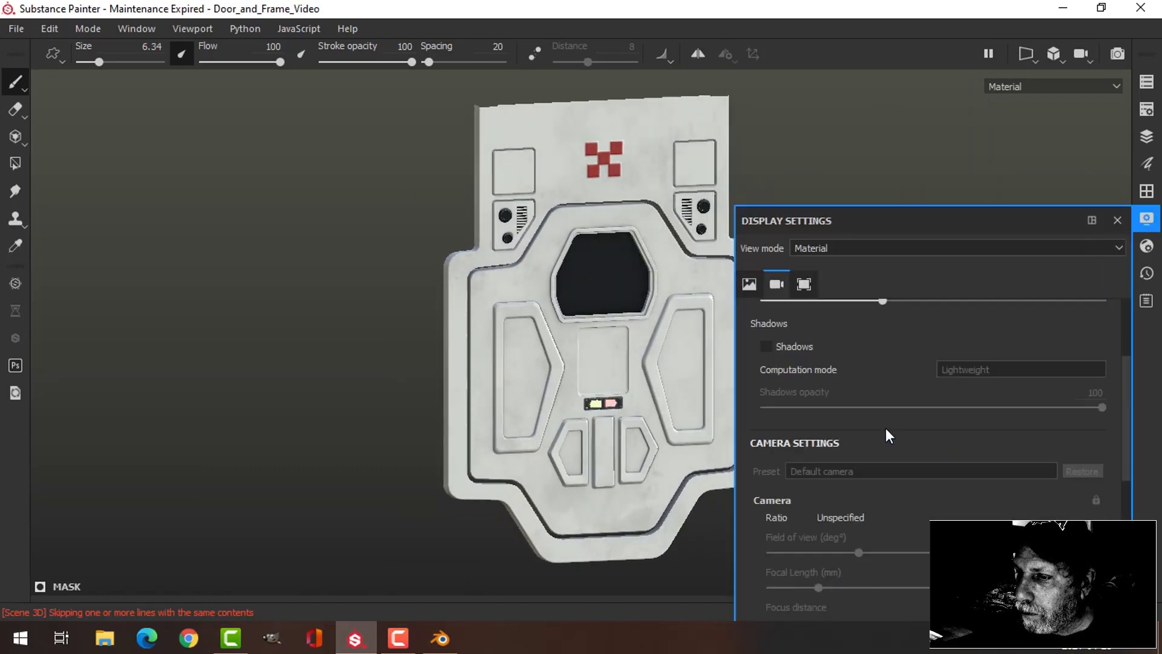
pyautogui.scroll(-5, 833, 478)
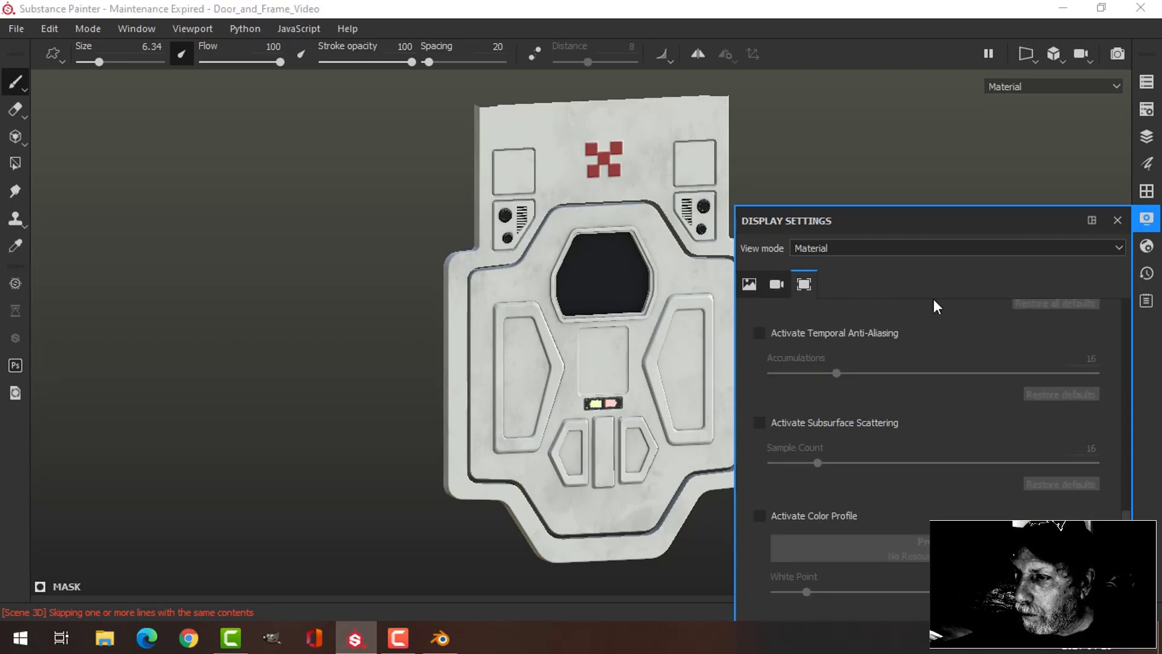
pyautogui.click(1117, 220)
pyautogui.keyDown('alt'); pyautogui.moveTo(709, 316); pyautogui.dragTo(695, 290); pyautogui.keyUp('alt')
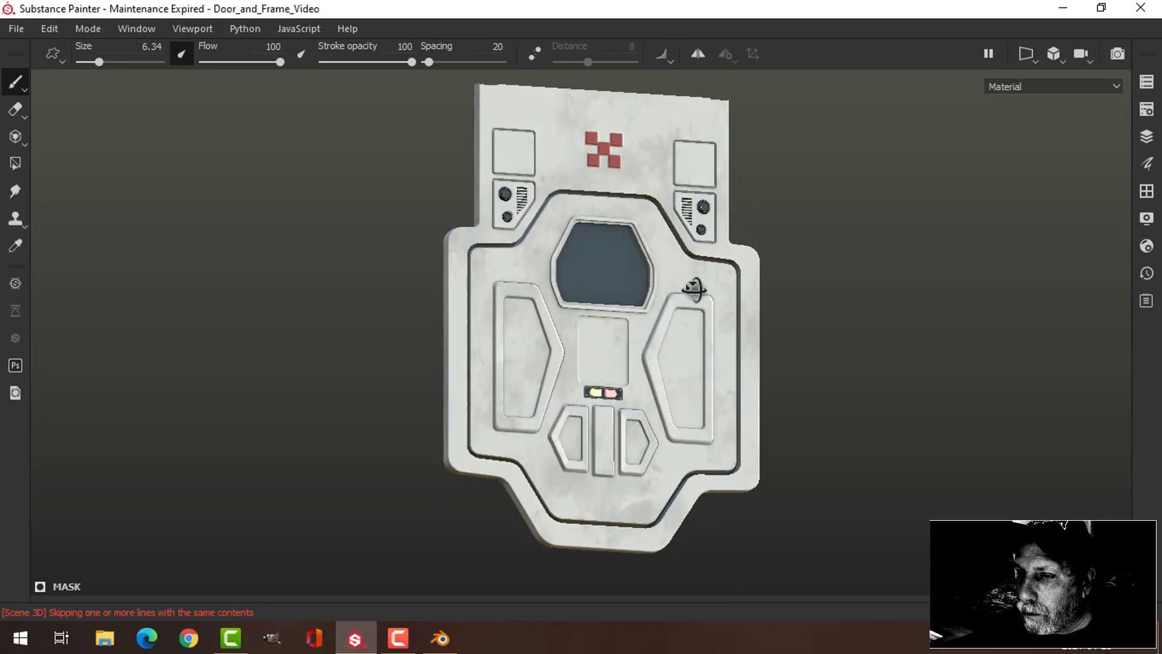
pyautogui.scroll(-2, 781, 342)
pyautogui.scroll(3, 782, 343)
pyautogui.moveTo(782, 342)
pyautogui.keyDown('alt'); pyautogui.mouseDown()
pyautogui.moveTo(781, 316)
pyautogui.moveTo(757, 322)
pyautogui.moveTo(792, 350)
pyautogui.moveTo(755, 342)
pyautogui.moveTo(768, 333)
pyautogui.mouseUp(); pyautogui.keyUp('alt')
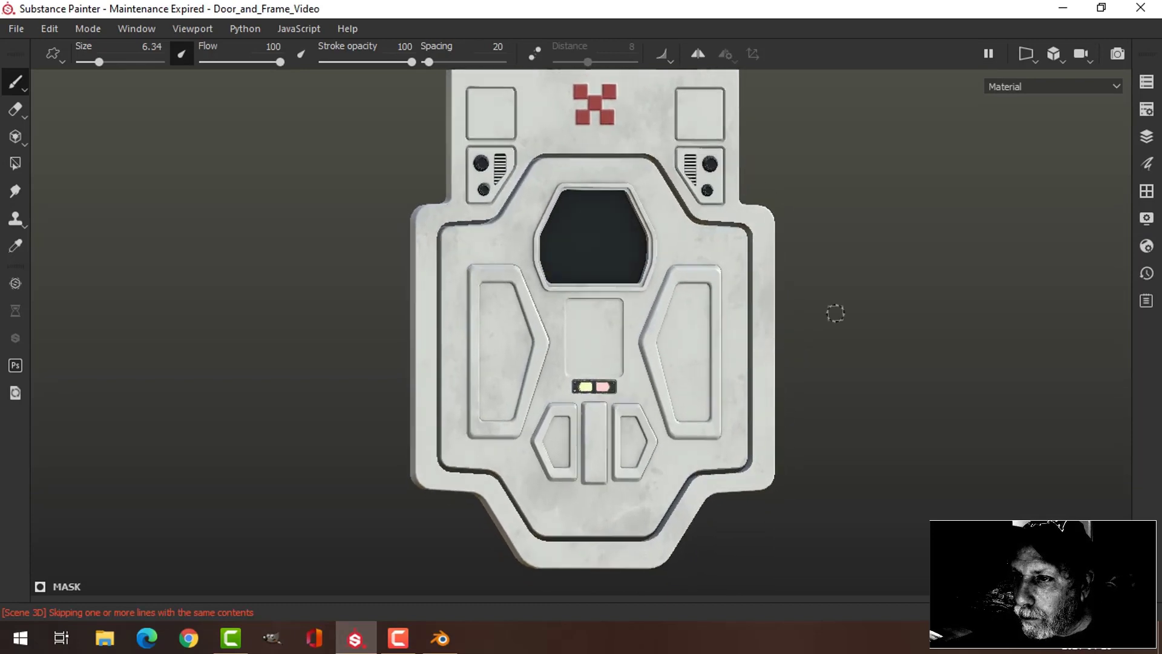
pyautogui.keyDown('shift'); pyautogui.moveTo(835, 314); pyautogui.dragTo(794, 318, button='right'); pyautogui.keyUp('shift')
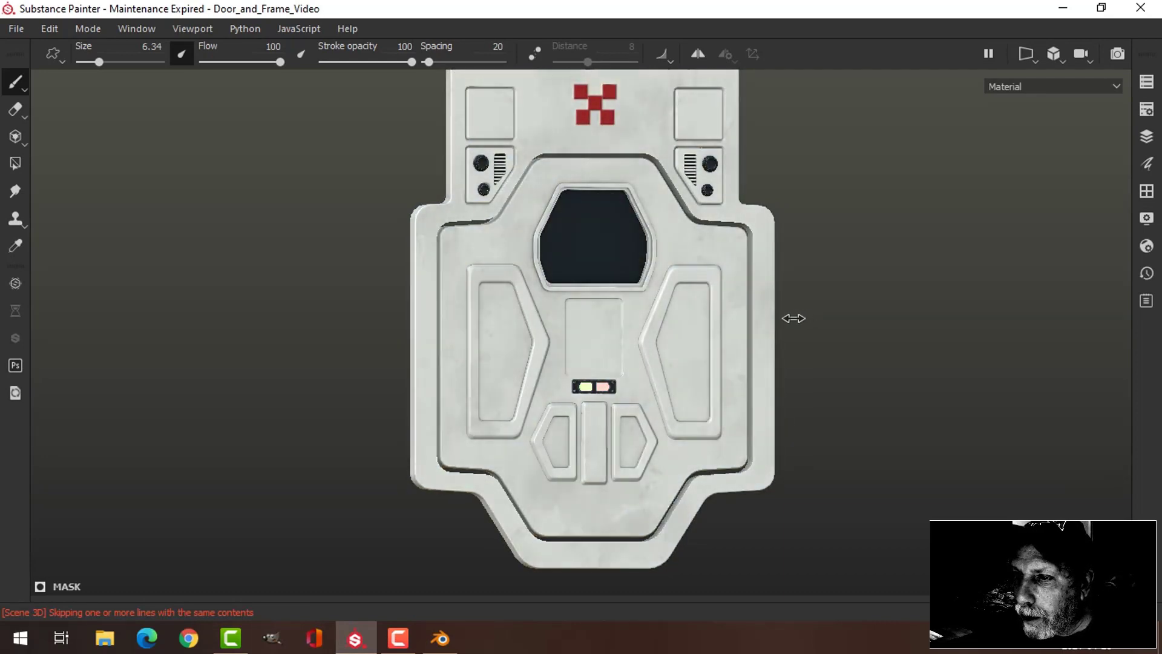
# Step: Orbit the door from the left and at angles, ending nearly square-on
pyautogui.moveTo(731, 354)
pyautogui.keyDown('alt'); pyautogui.mouseDown()
pyautogui.moveTo(729, 329)
pyautogui.moveTo(692, 340)
pyautogui.moveTo(550, 291)
pyautogui.mouseUp(); pyautogui.keyUp('alt')
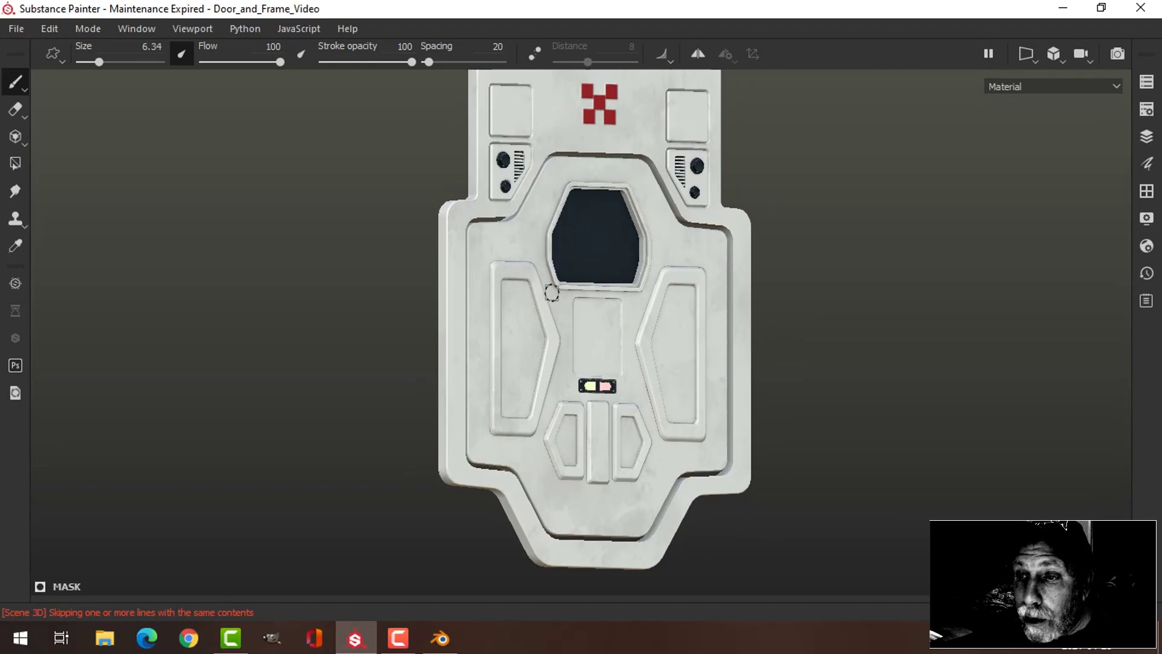
pyautogui.scroll(2, 510, 273)
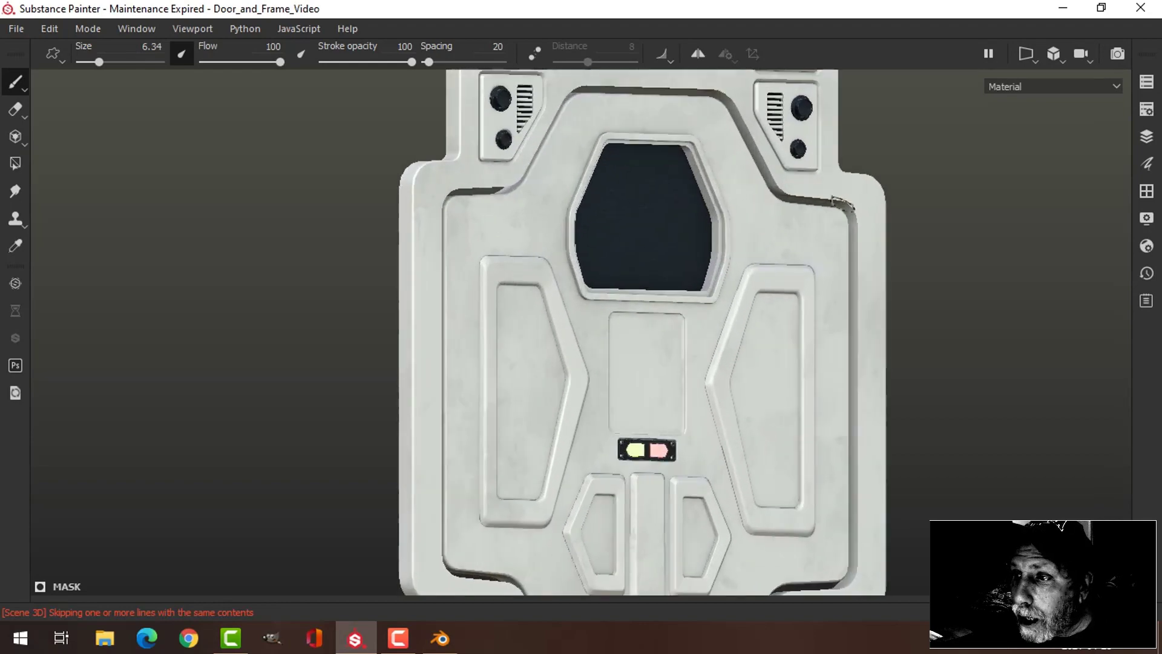
pyautogui.keyDown('alt'); pyautogui.moveTo(916, 313); pyautogui.dragTo(875, 359); pyautogui.keyUp('alt')
pyautogui.keyDown('alt'); pyautogui.moveTo(875, 359); pyautogui.dragTo(802, 380, button='middle'); pyautogui.keyUp('alt')
pyautogui.scroll(-3, 808, 356)
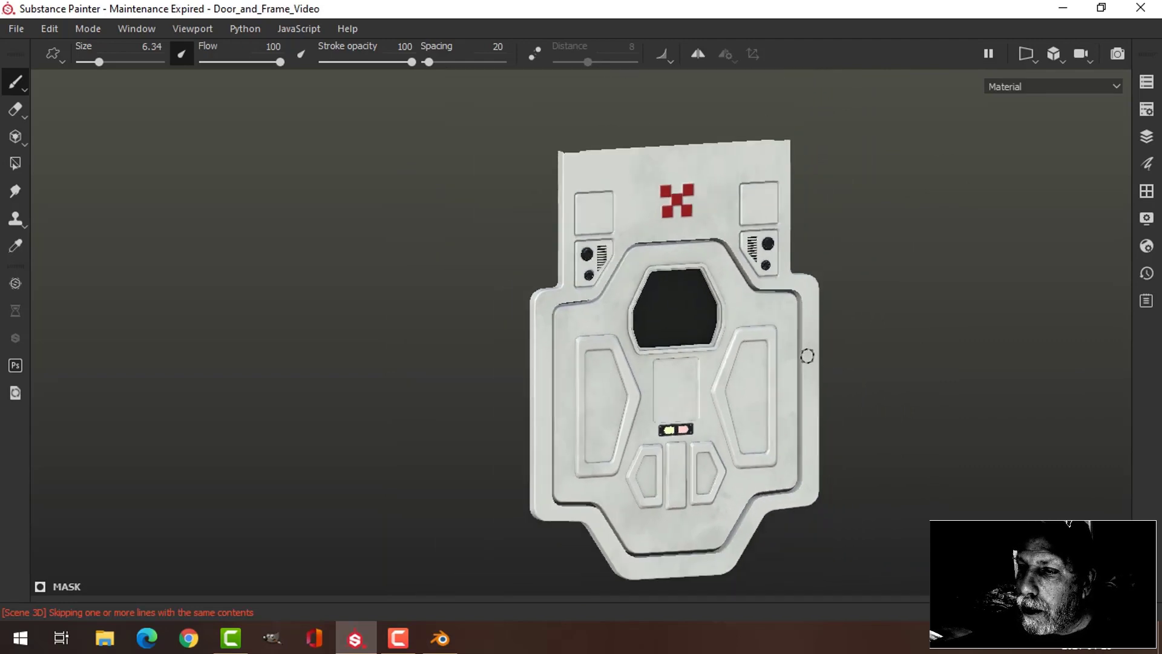
pyautogui.scroll(6, 804, 355)
pyautogui.moveTo(822, 320)
pyautogui.keyDown('alt'); pyautogui.mouseDown()
pyautogui.moveTo(652, 322)
pyautogui.moveTo(618, 309)
pyautogui.moveTo(666, 333)
pyautogui.moveTo(749, 322)
pyautogui.moveTo(917, 334)
pyautogui.mouseUp(); pyautogui.keyUp('alt')
pyautogui.scroll(-3, 776, 366)
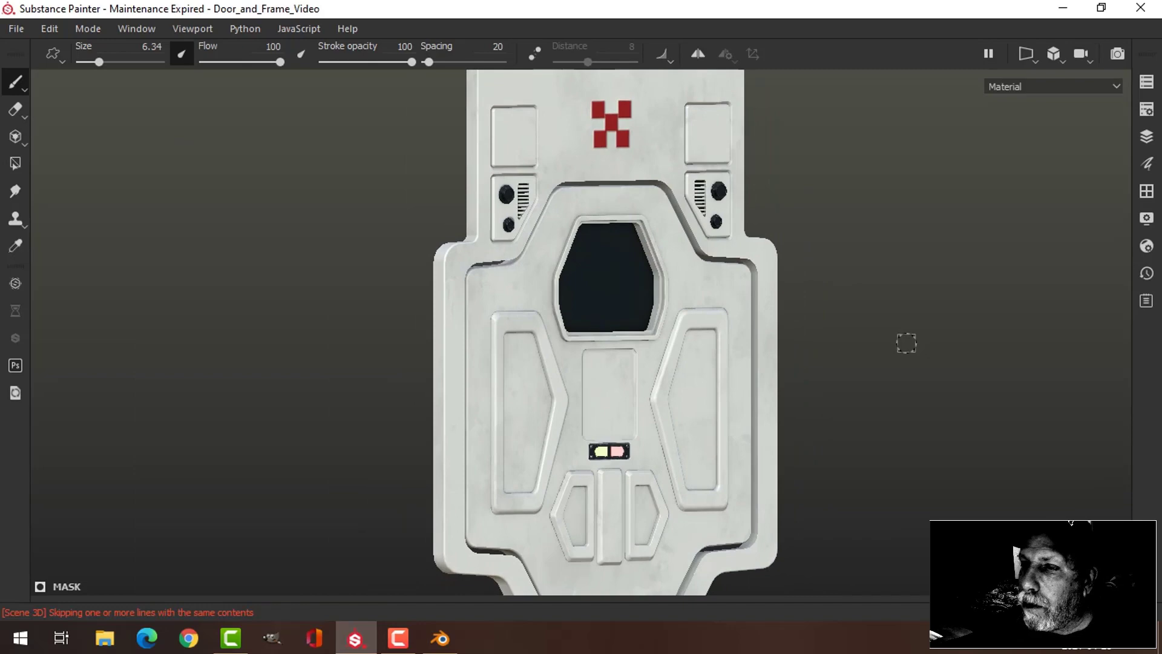
pyautogui.scroll(1, 906, 343)
pyautogui.scroll(-3, 906, 344)
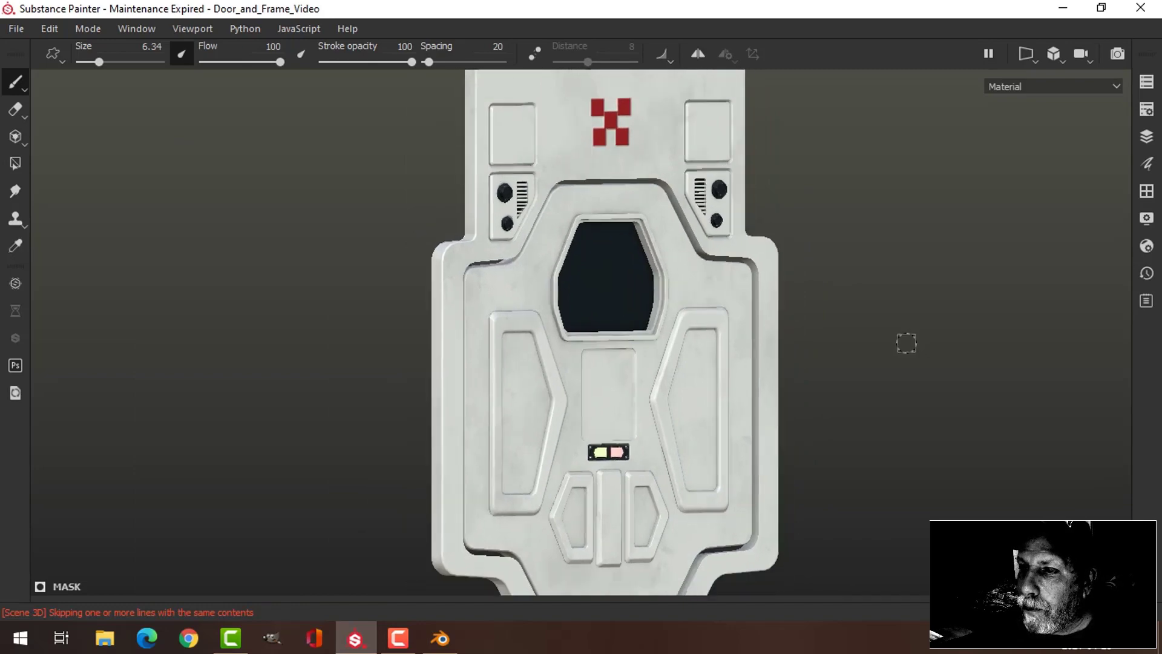
pyautogui.scroll(3, 861, 336)
pyautogui.moveTo(861, 336)
pyautogui.keyDown('alt'); pyautogui.mouseDown()
pyautogui.moveTo(833, 337)
pyautogui.moveTo(843, 329)
pyautogui.moveTo(828, 343)
pyautogui.mouseUp(); pyautogui.keyUp('alt')
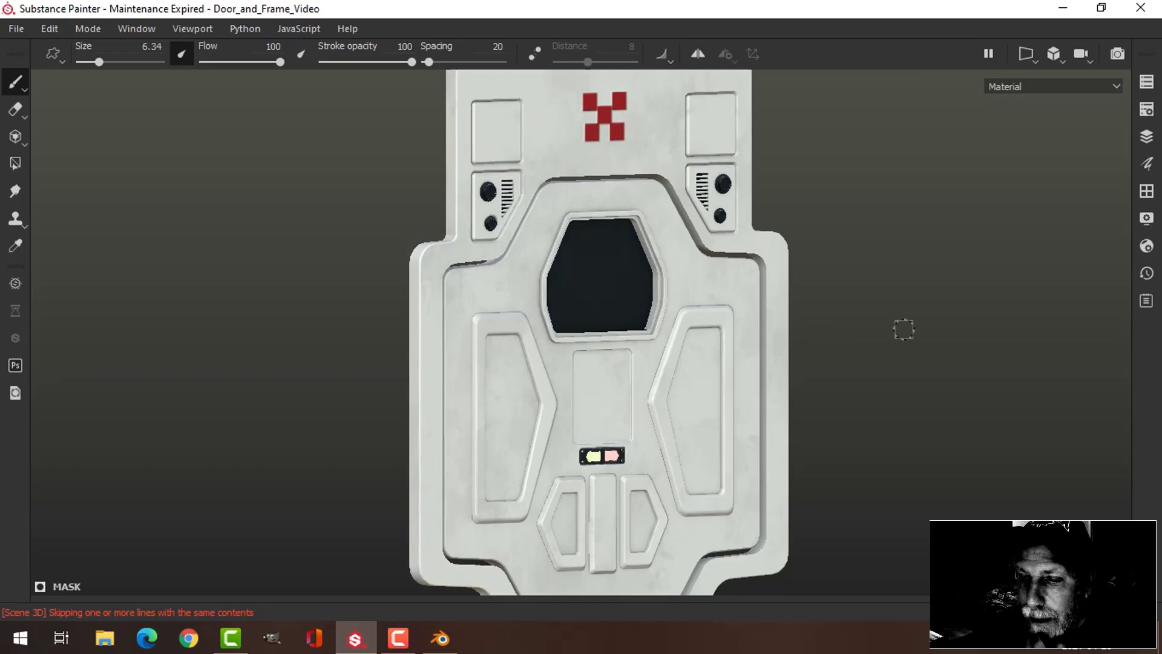
pyautogui.keyDown('alt'); pyautogui.moveTo(902, 330); pyautogui.dragTo(857, 366); pyautogui.keyUp('alt')
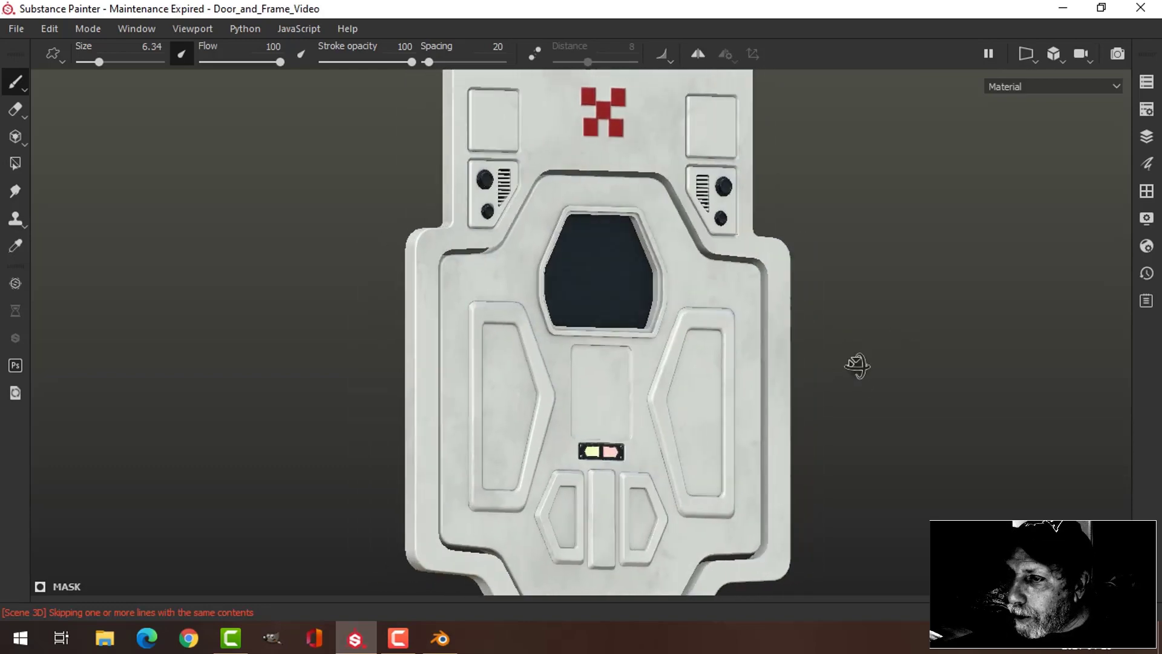
# Step: Turn on Activate Temporal Anti-Aliasing in the viewport display settings
pyautogui.click(1147, 219)
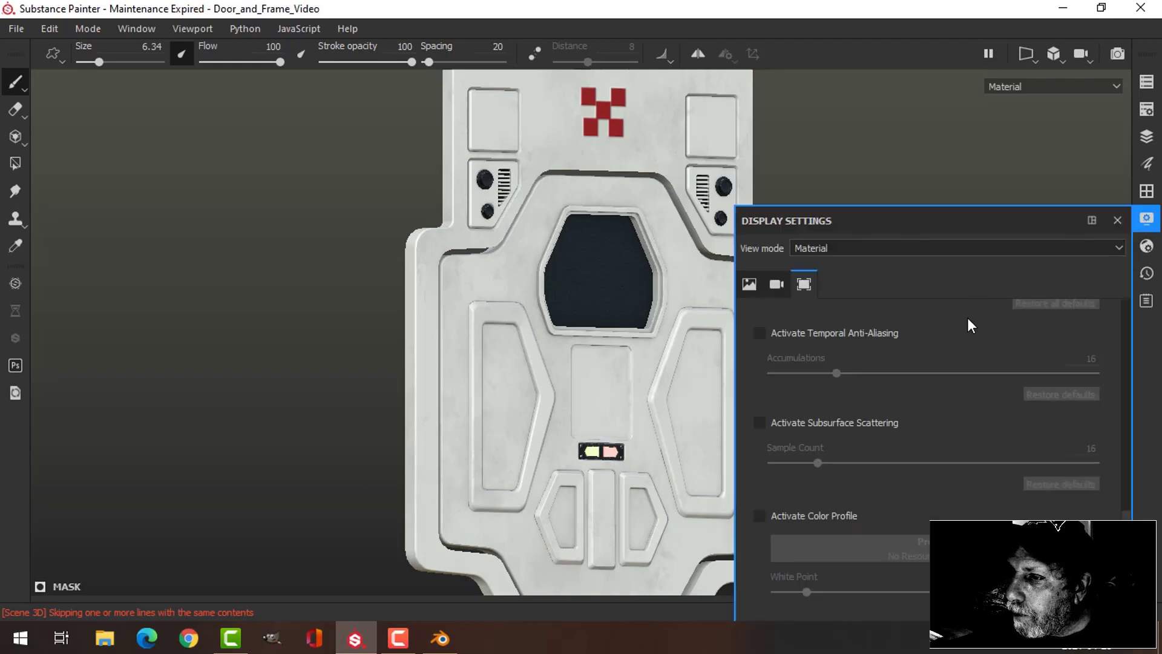
pyautogui.click(760, 333)
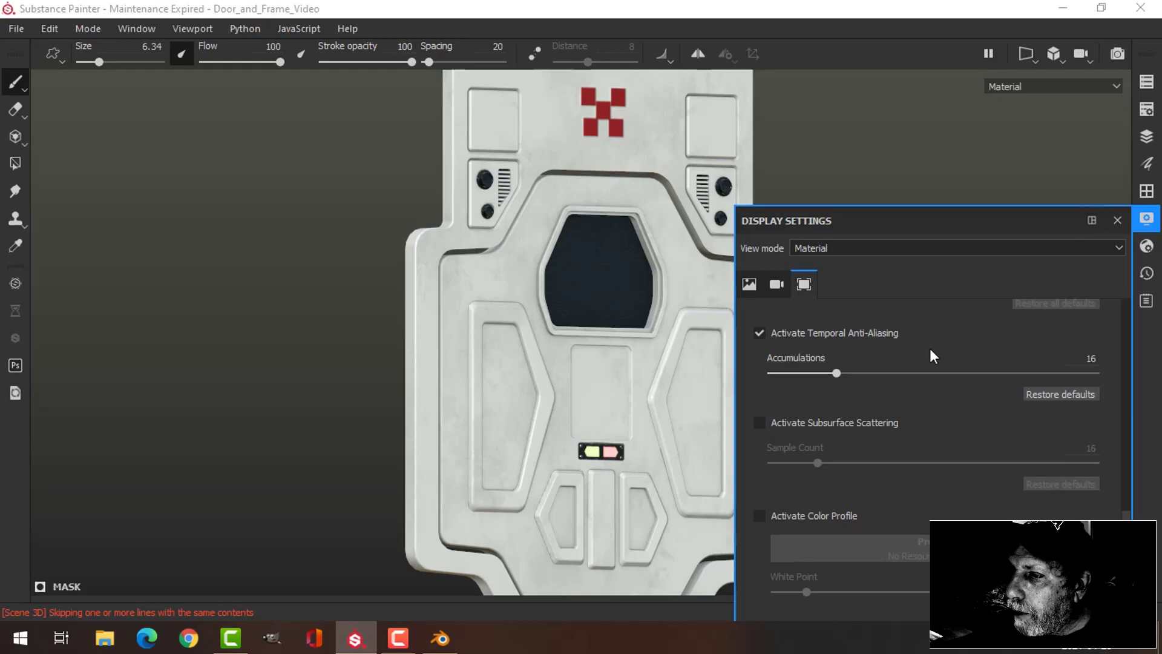
pyautogui.scroll(10, 928, 350)
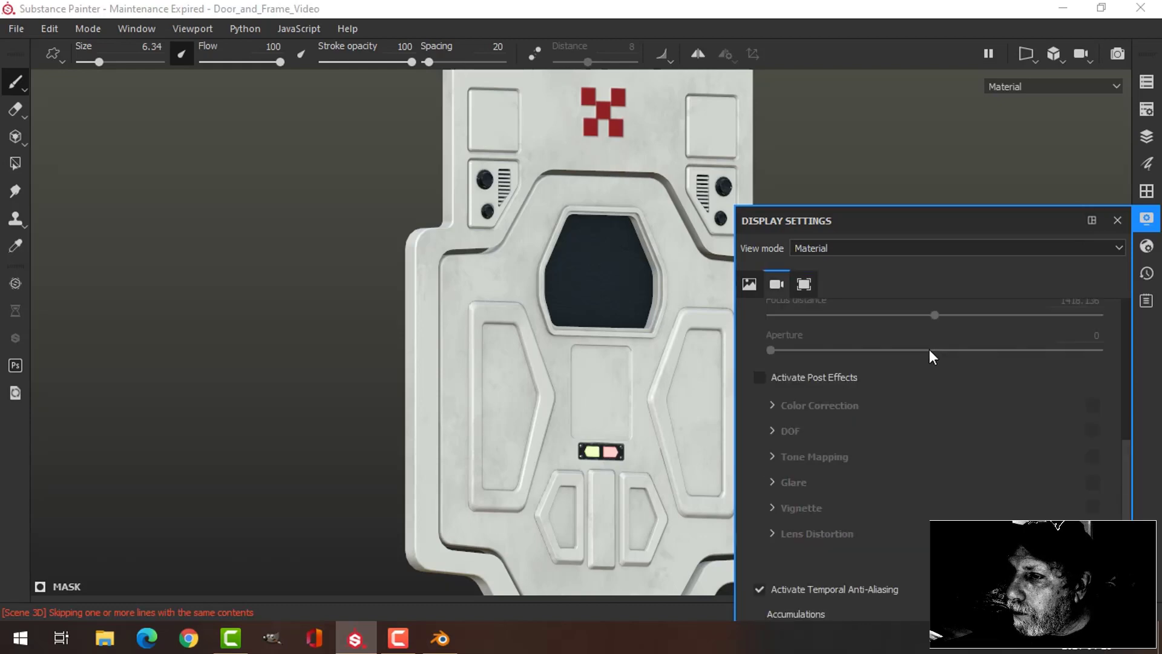
pyautogui.click(1148, 219)
# Step: Raise the shader's AO Intensity from 0.75 to 1 and check the door's shading
pyautogui.click(1147, 249)
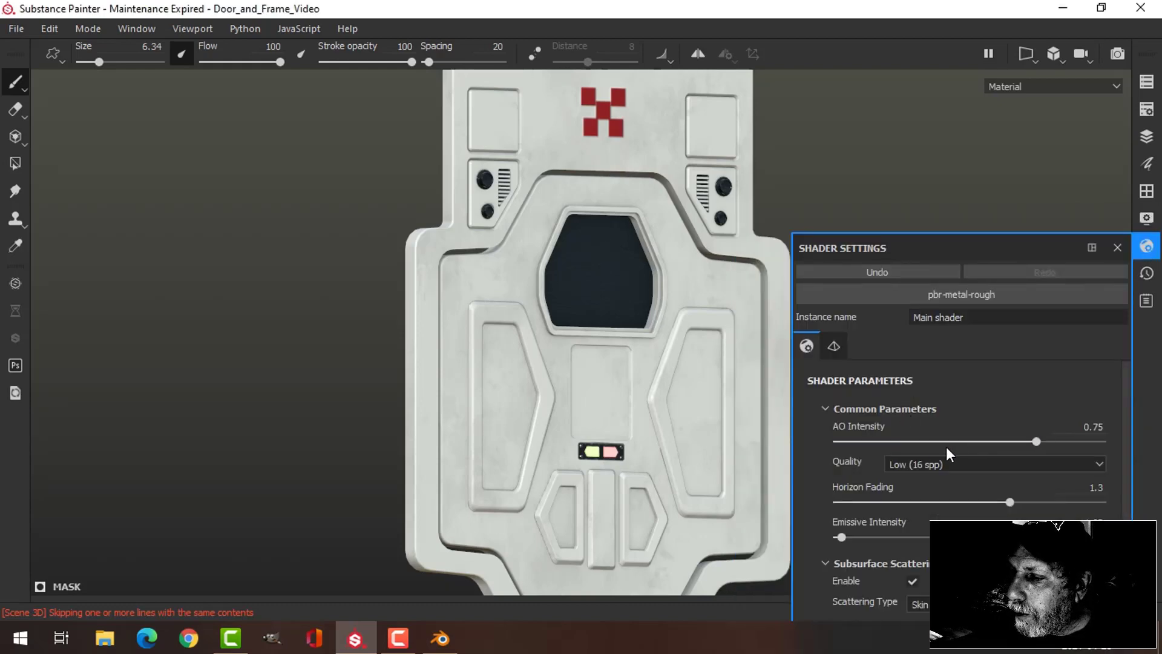
pyautogui.moveTo(1035, 440); pyautogui.dragTo(1105, 441)
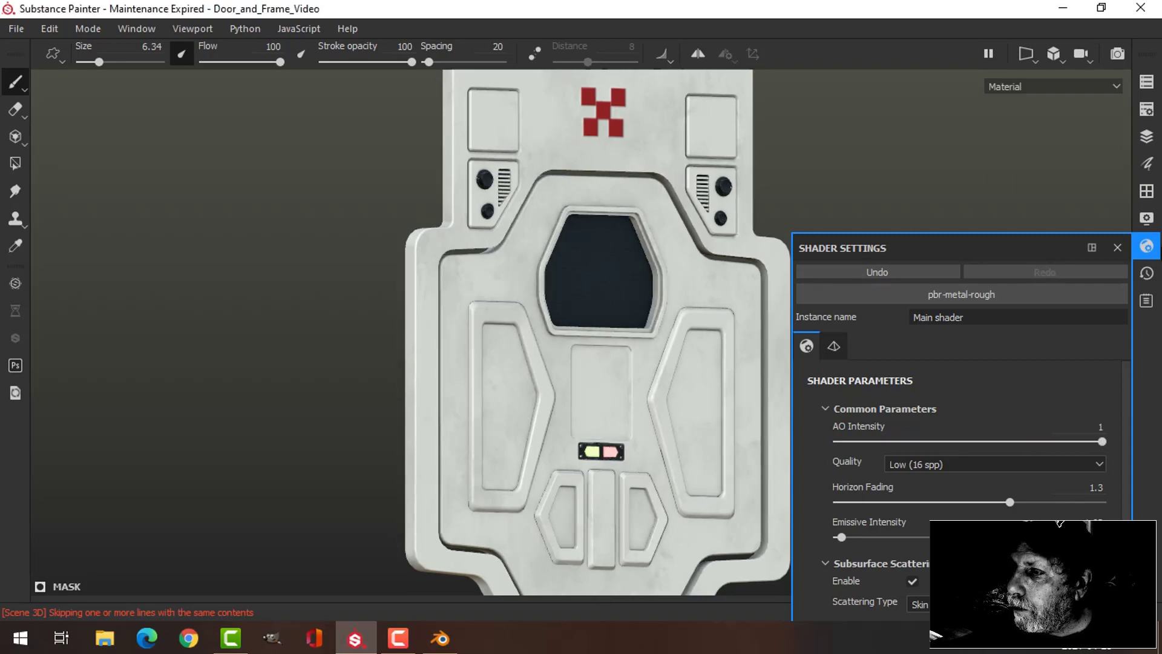
pyautogui.click(1147, 248)
pyautogui.keyDown('alt'); pyautogui.moveTo(913, 216); pyautogui.dragTo(844, 218); pyautogui.keyUp('alt')
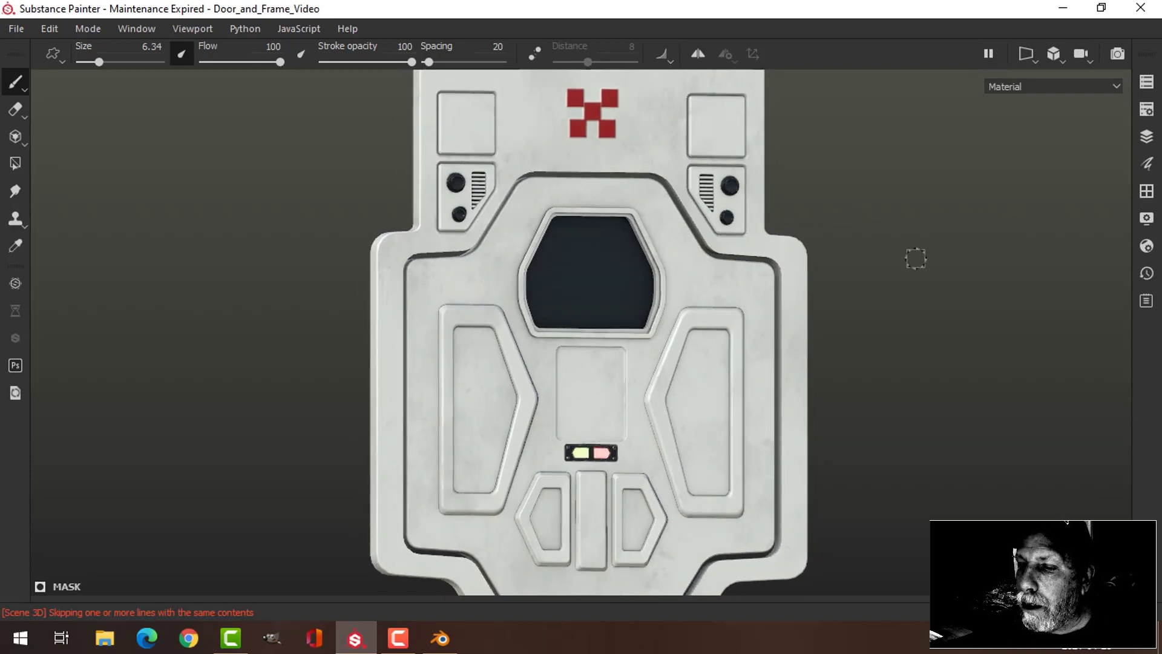
pyautogui.scroll(-2, 916, 259)
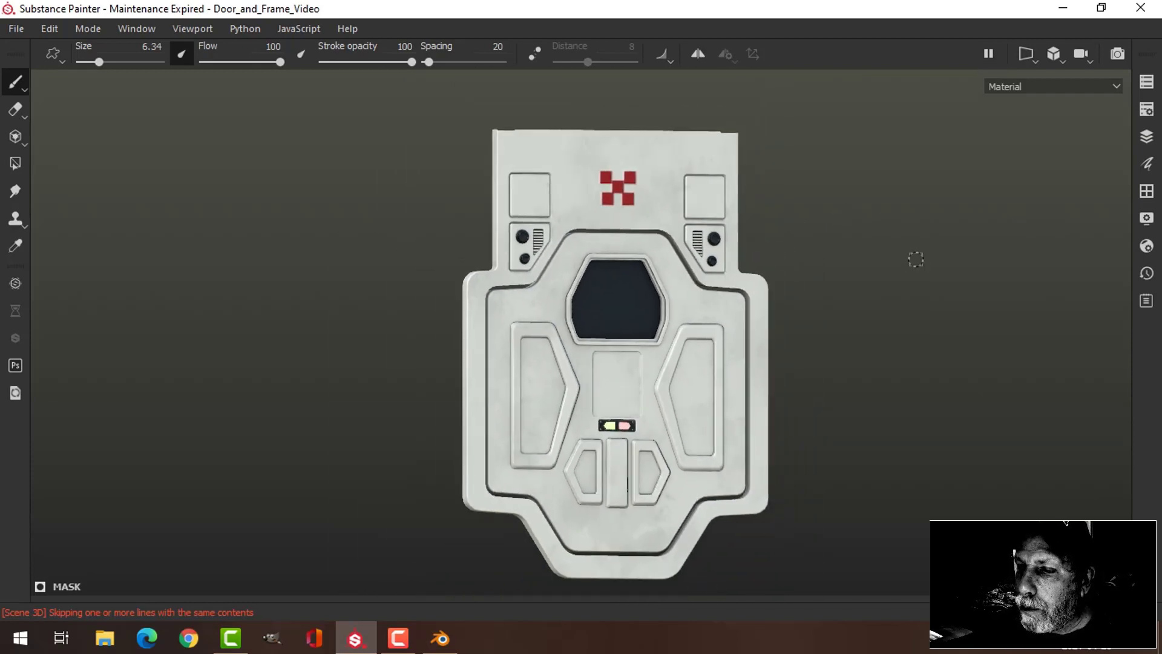